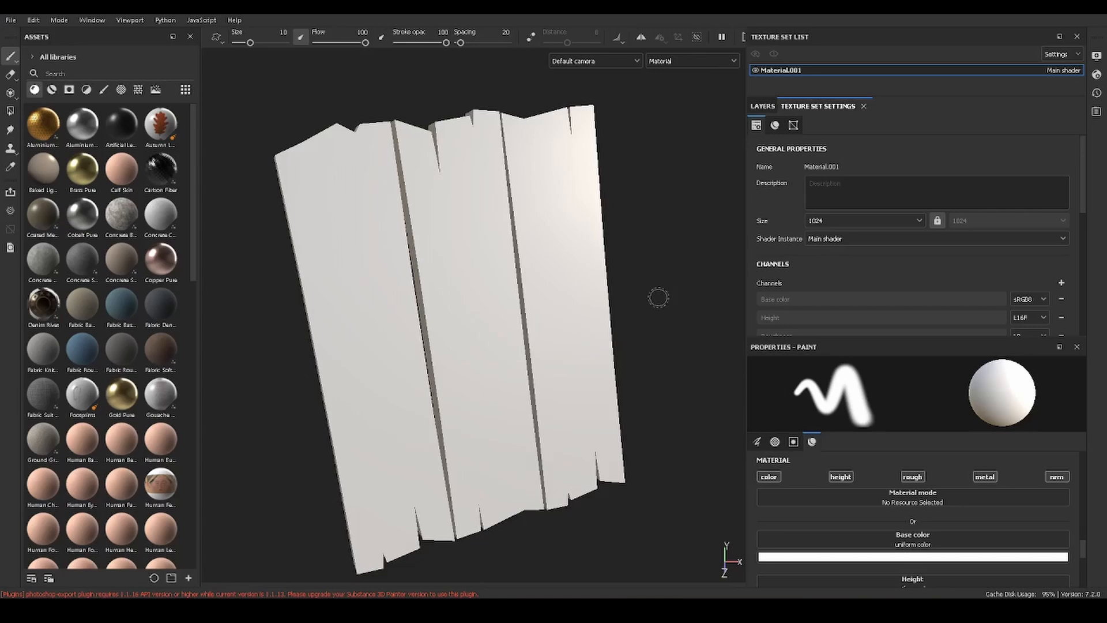
# Show the material's layer stack in place of its texture set settings
pyautogui.scroll(1, 660, 303)
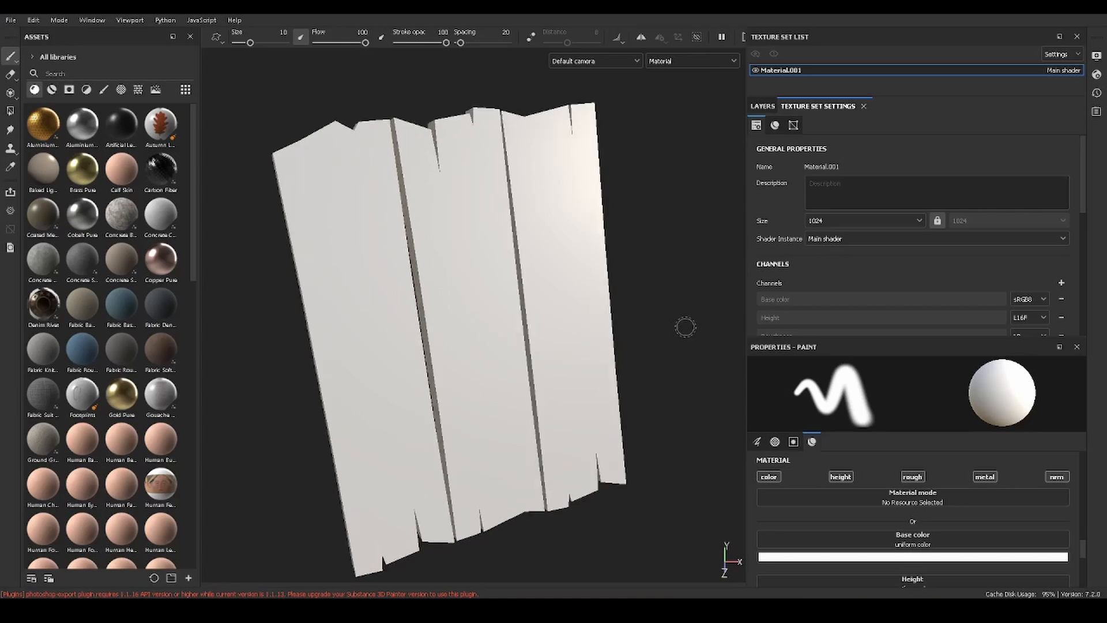
pyautogui.click(763, 108)
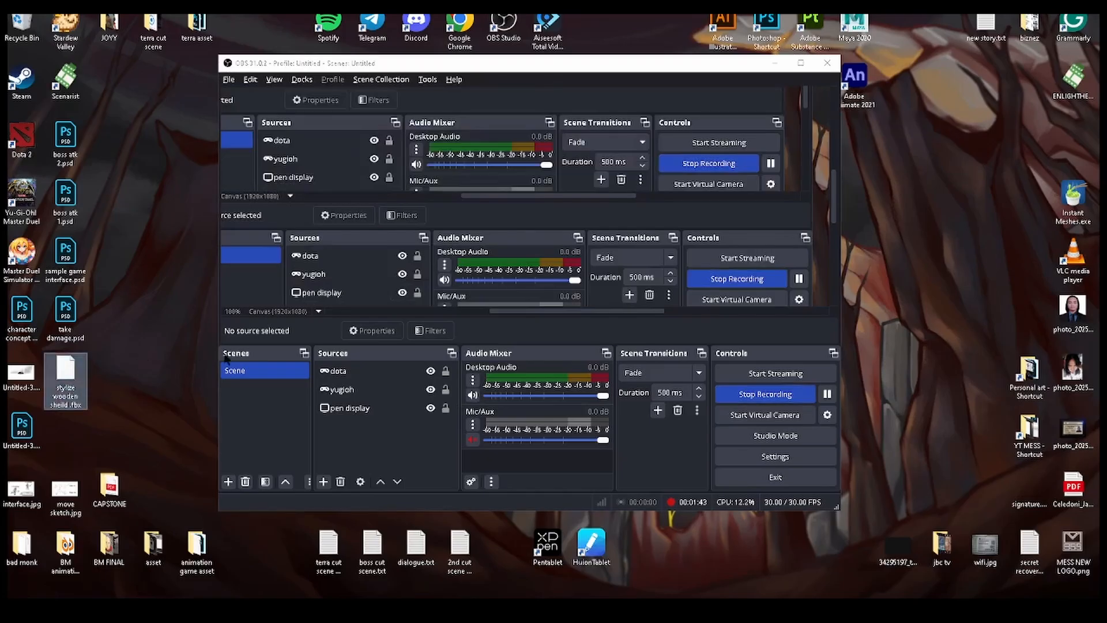
pyautogui.hotkey('alt', 'Tab')
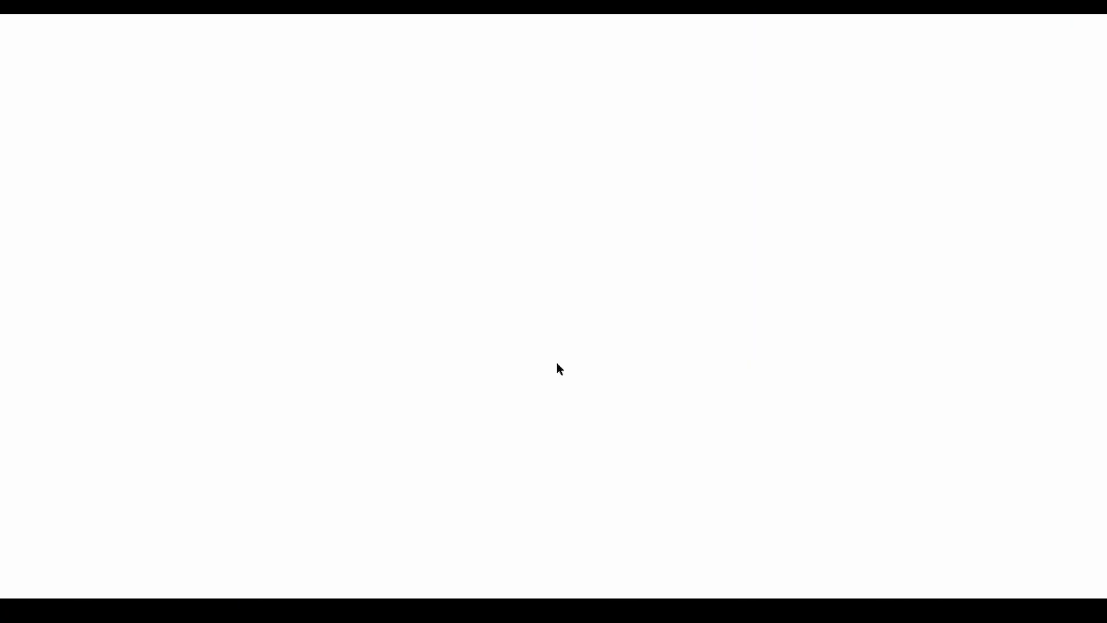
pyautogui.hotkey('alt', 'Tab')
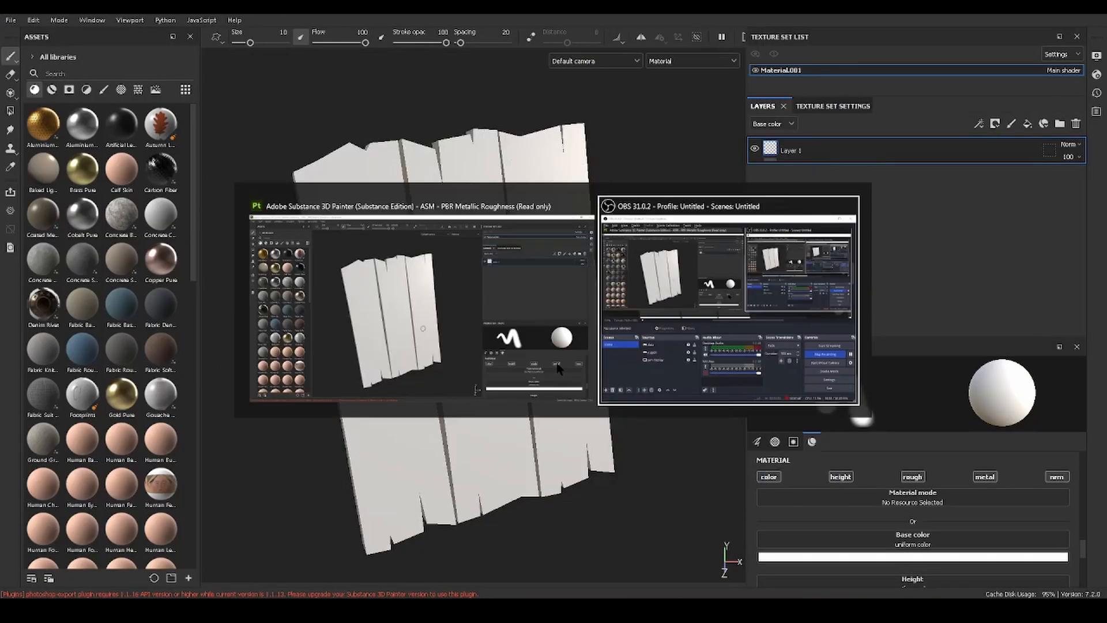
pyautogui.click(558, 369)
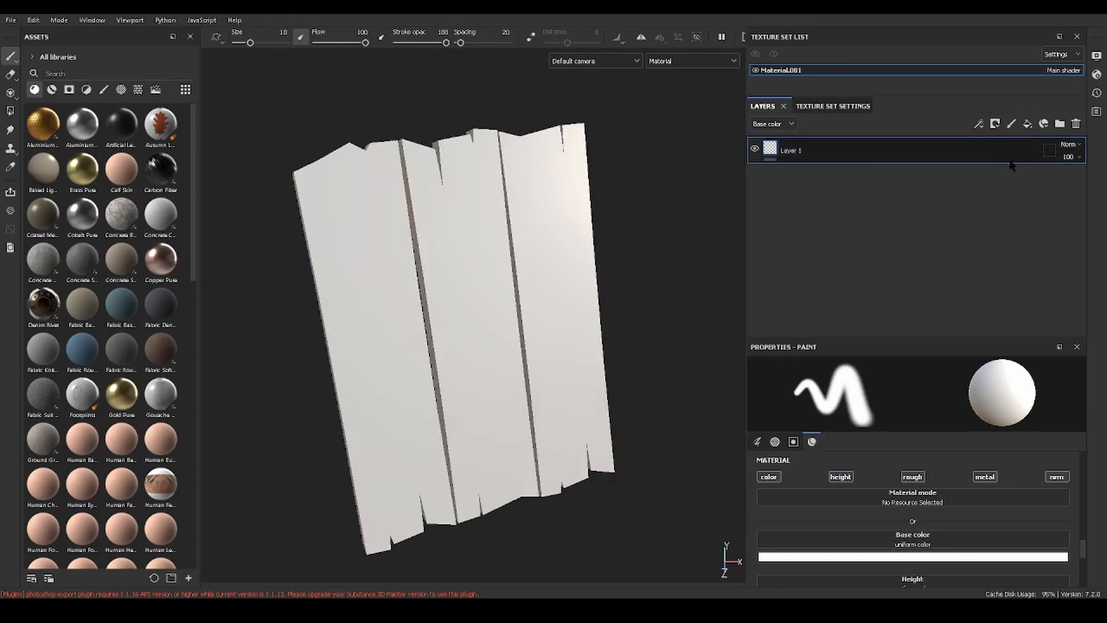
# Delete the default paint layer and add a folder named "wooden" to the layer stack
pyautogui.click(1075, 124)
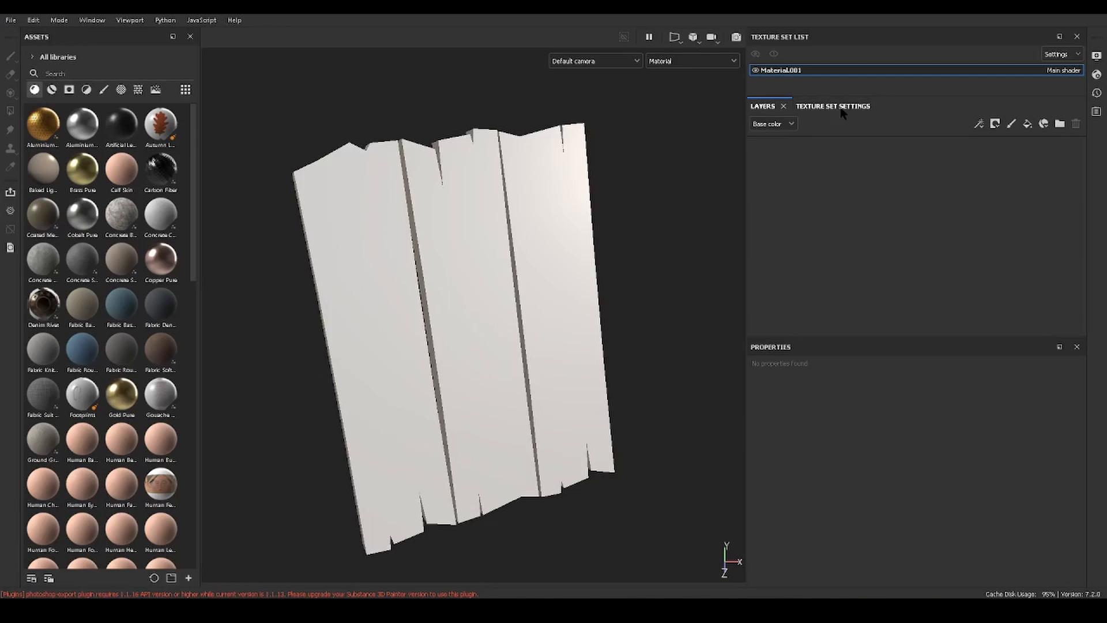
pyautogui.click(1060, 124)
pyautogui.doubleClick(894, 162)
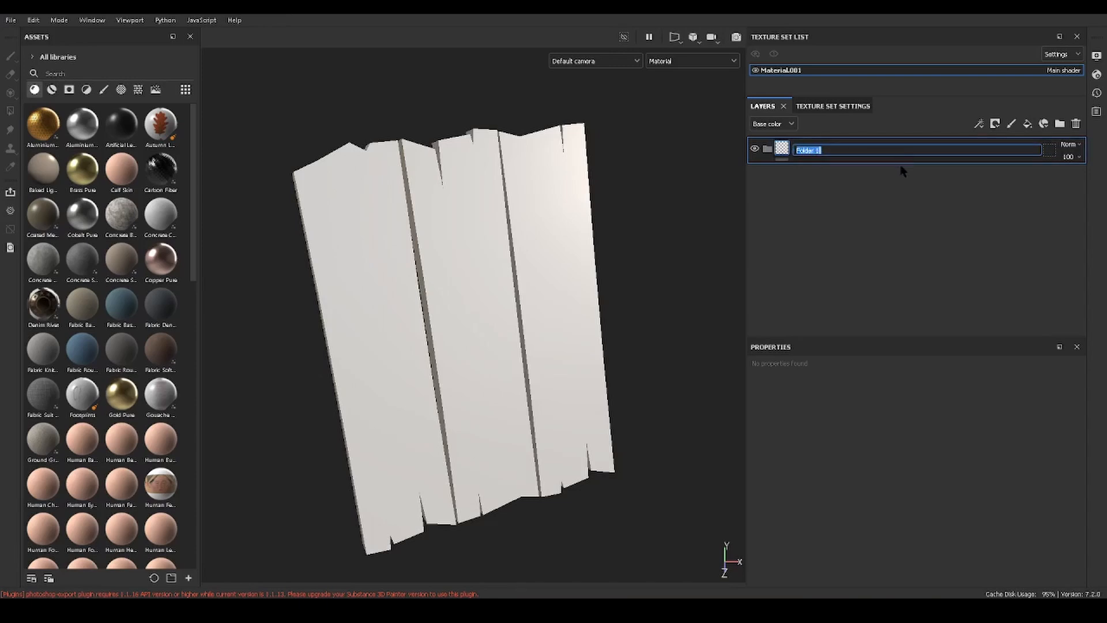
pyautogui.write('wooden')
pyautogui.press('Return')
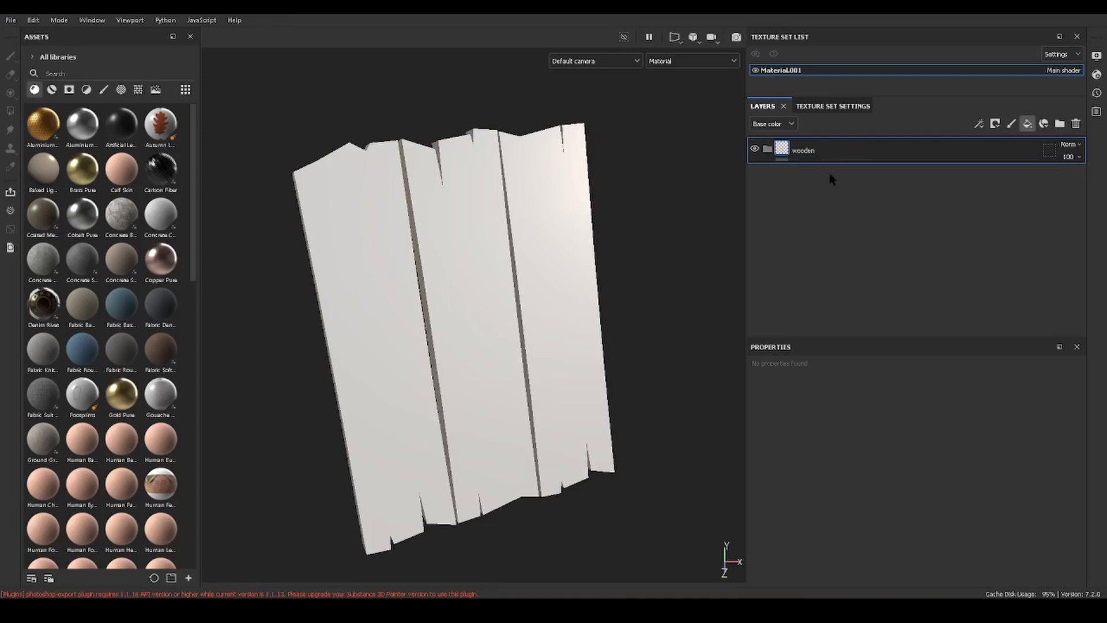
# Add a fill layer and place it inside the wooden folder, leaving the folder expanded
pyautogui.click(1028, 124)
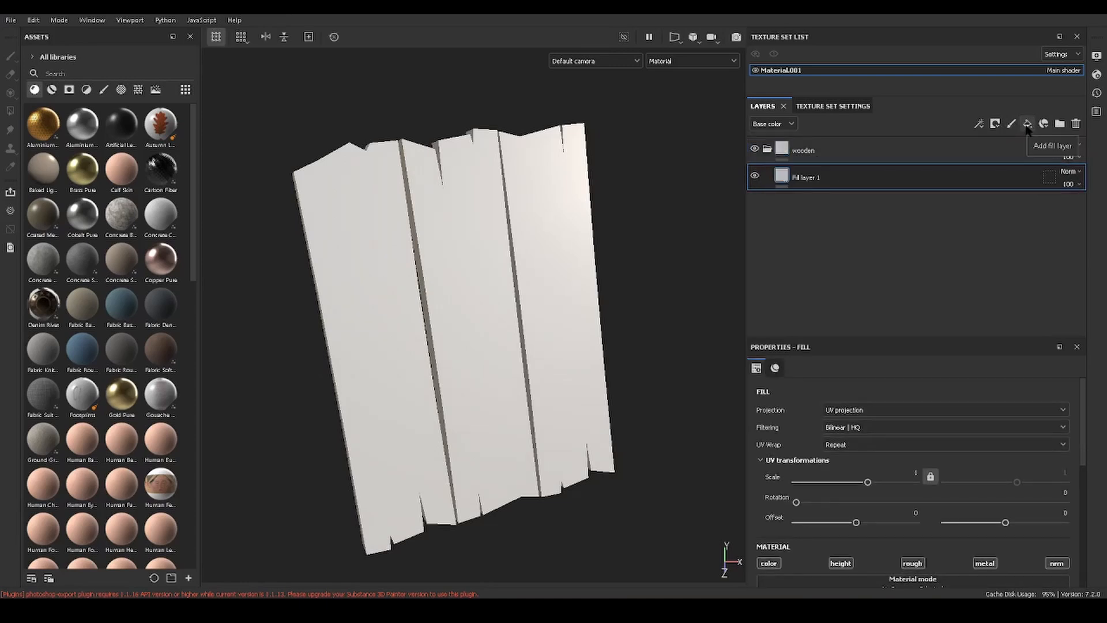
pyautogui.moveTo(845, 182)
pyautogui.mouseDown()
pyautogui.moveTo(886, 180)
pyautogui.moveTo(886, 161)
pyautogui.mouseUp()
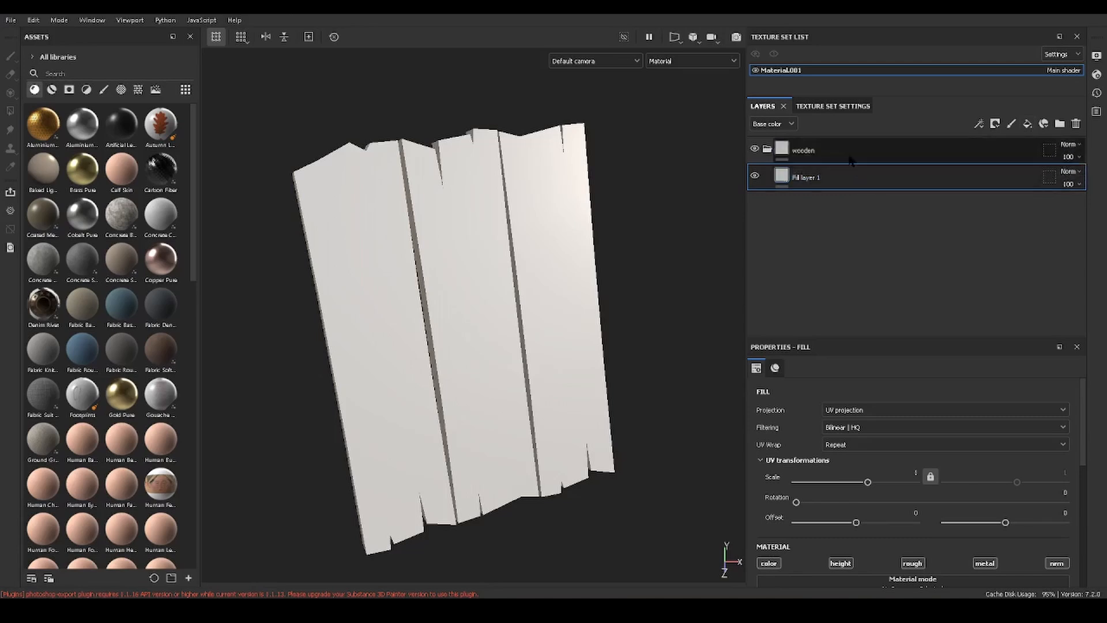
pyautogui.click(759, 150)
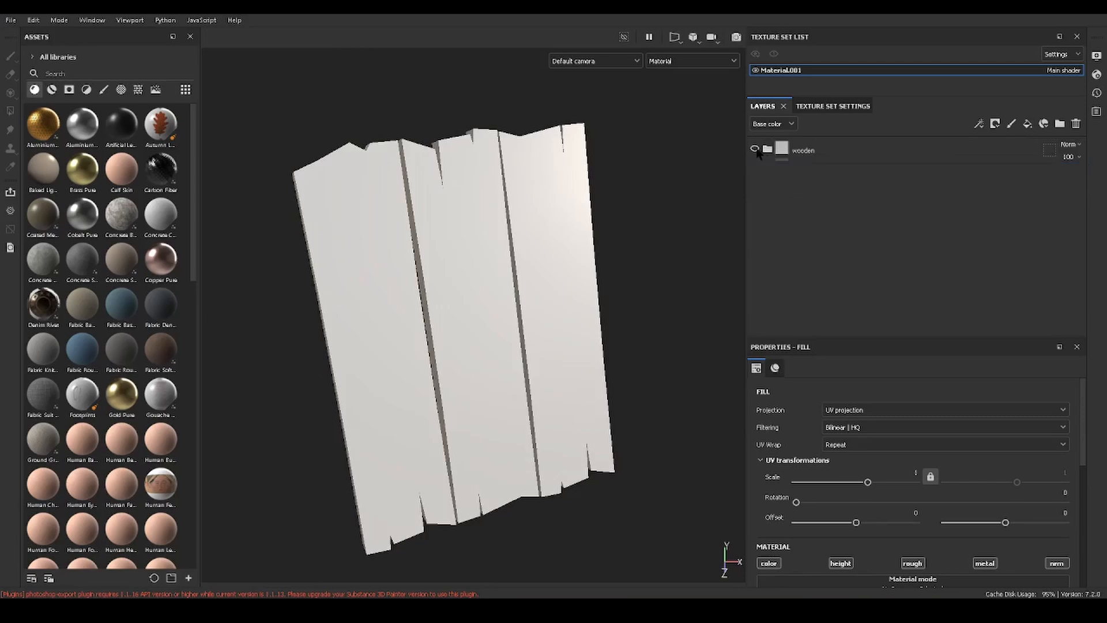
pyautogui.click(758, 150)
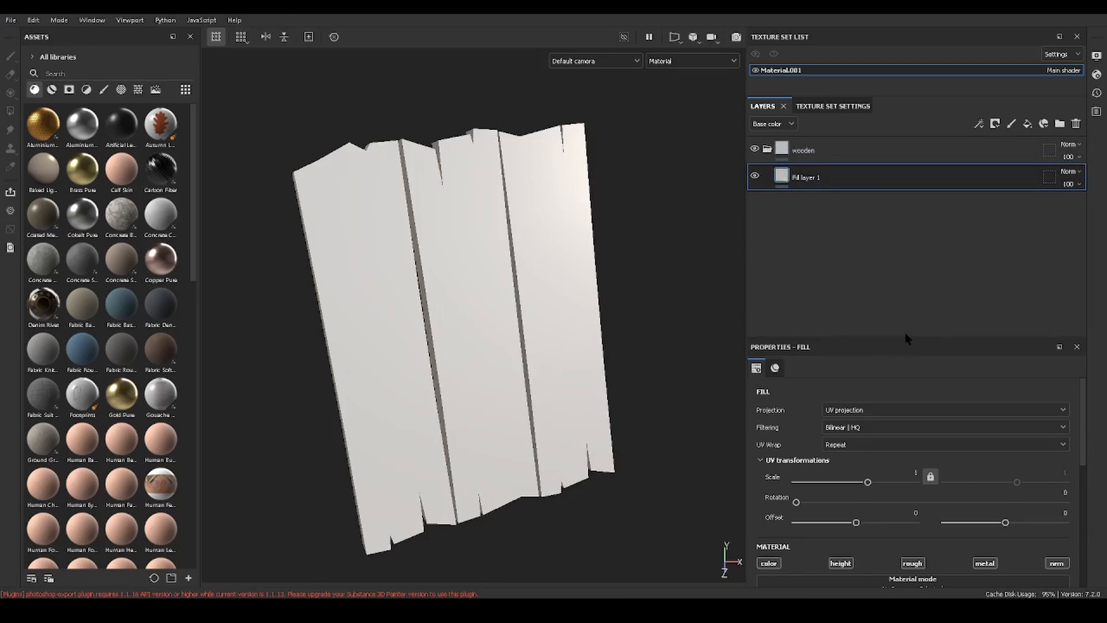
# Turn off the height, metal and normal channels of the fill layer, keeping only color and roughness
pyautogui.moveTo(907, 334); pyautogui.dragTo(921, 233)
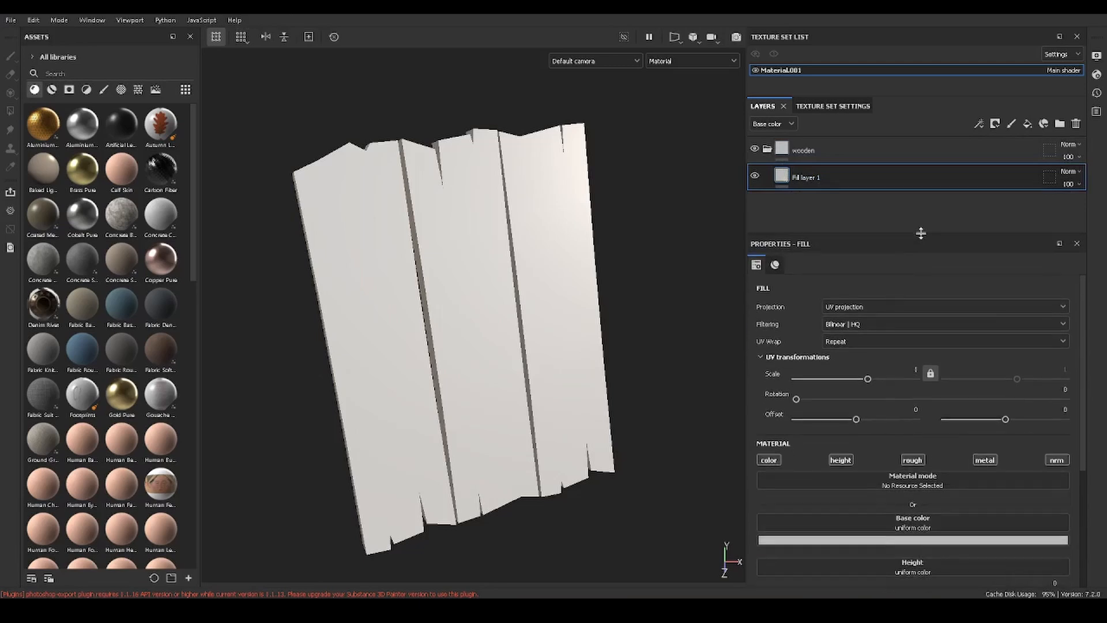
pyautogui.scroll(-5, 850, 346)
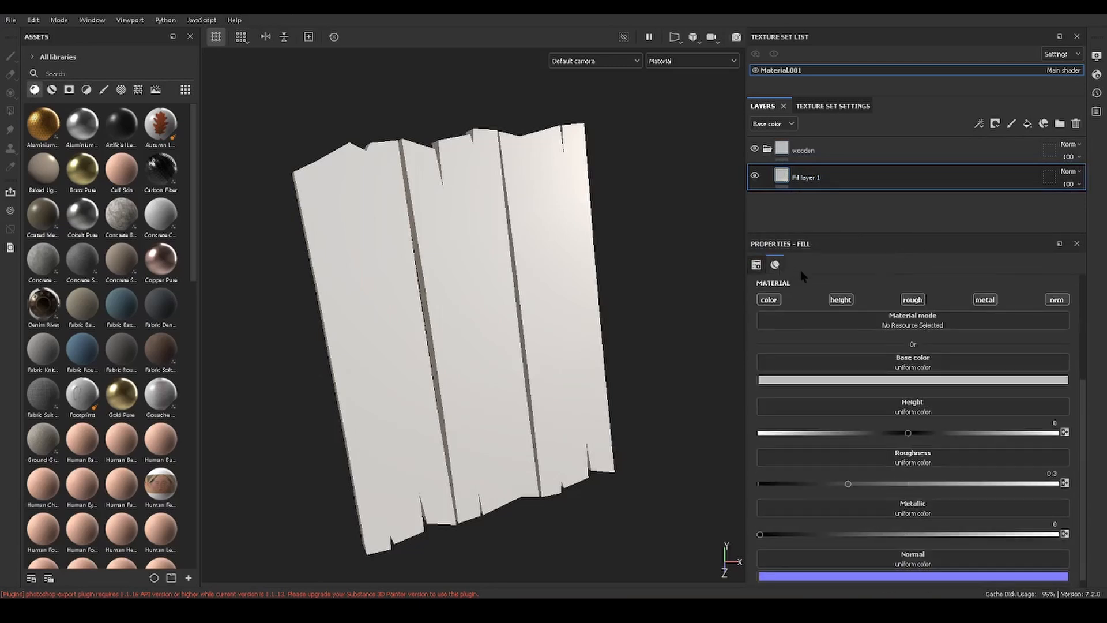
pyautogui.click(848, 301)
pyautogui.click(987, 300)
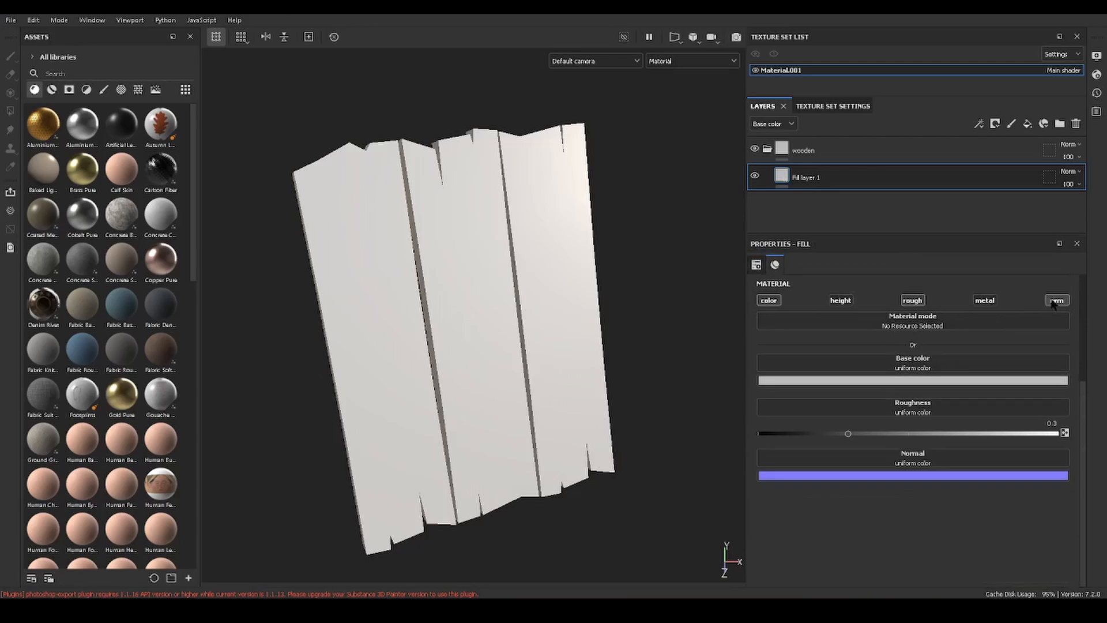
pyautogui.click(1056, 301)
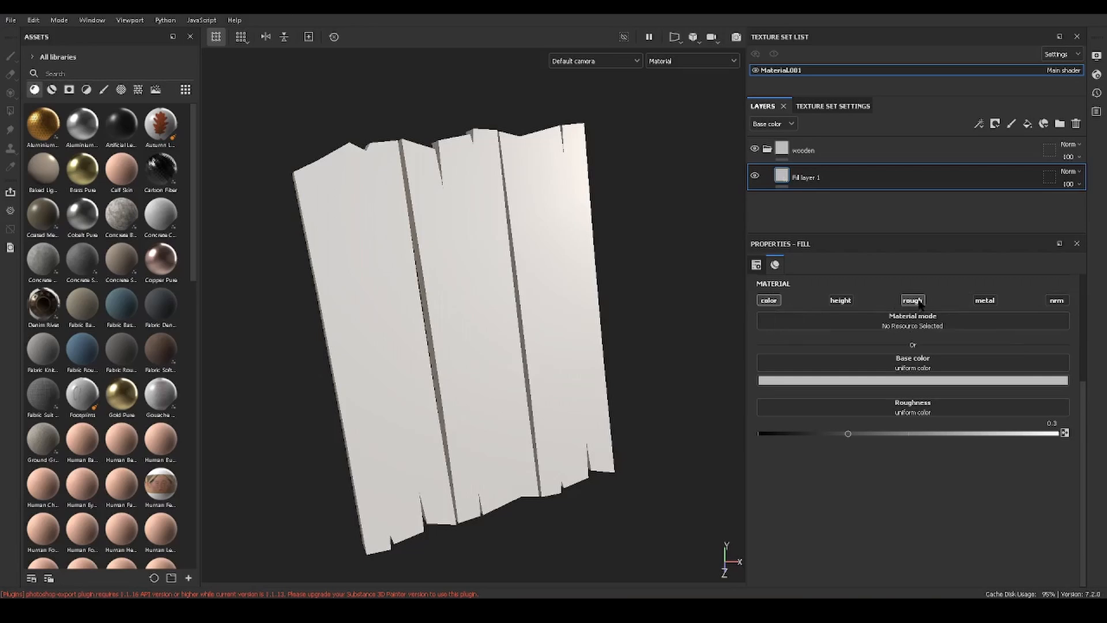
# Set the fill layer's base color to the dark brown 2F2622
pyautogui.click(945, 381)
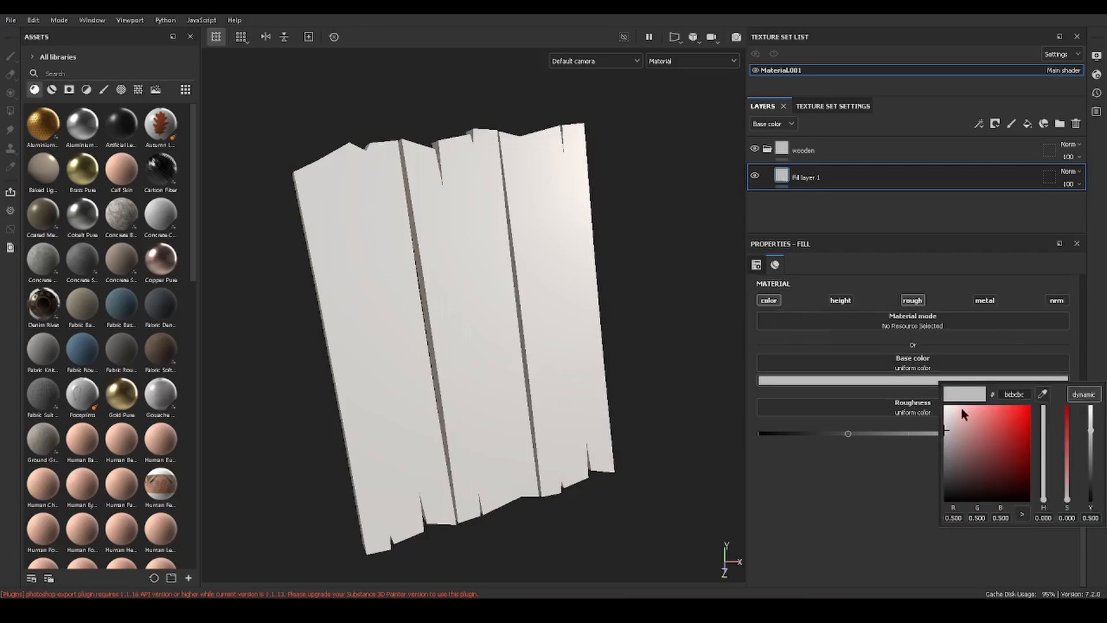
pyautogui.moveTo(963, 479)
pyautogui.mouseDown()
pyautogui.moveTo(952, 477)
pyautogui.moveTo(964, 481)
pyautogui.mouseUp()
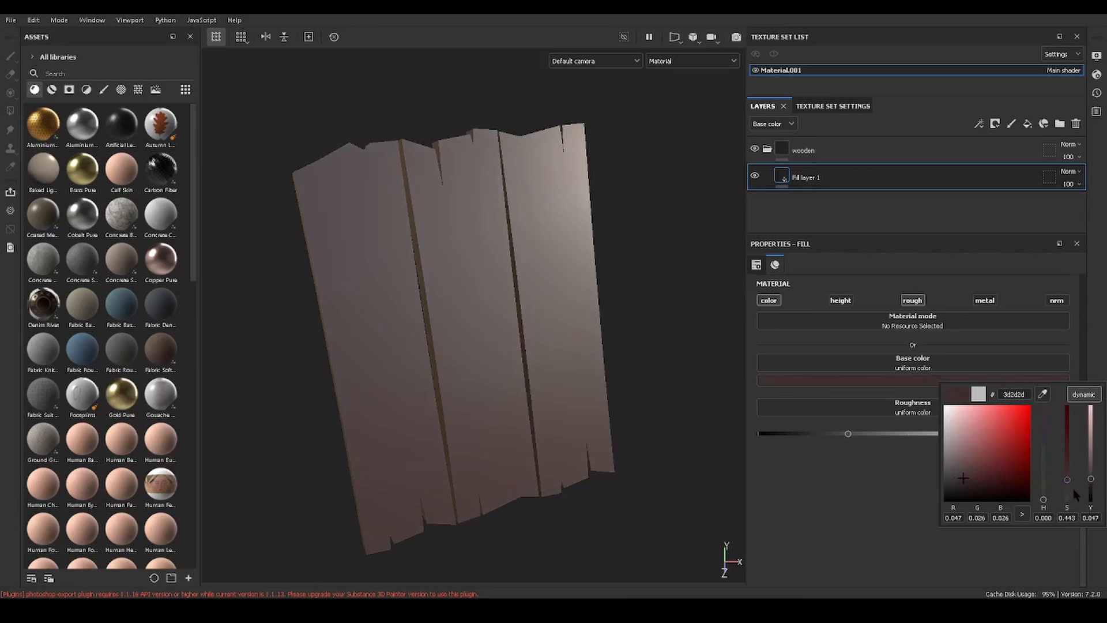
pyautogui.moveTo(1043, 499); pyautogui.dragTo(1045, 489)
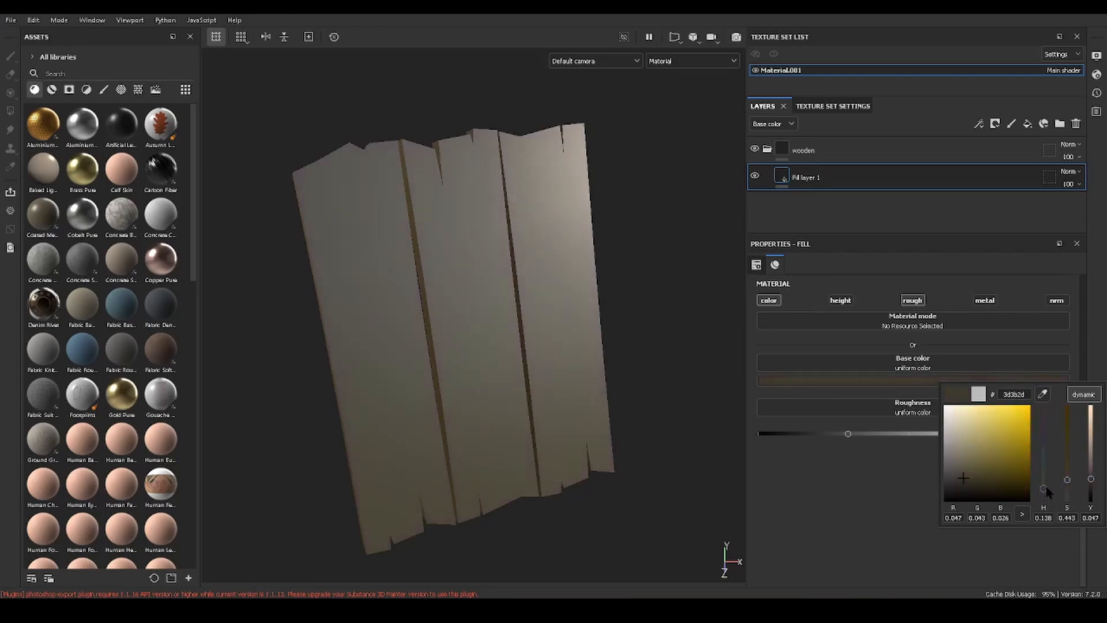
pyautogui.click(972, 482)
pyautogui.moveTo(972, 482); pyautogui.dragTo(964, 483)
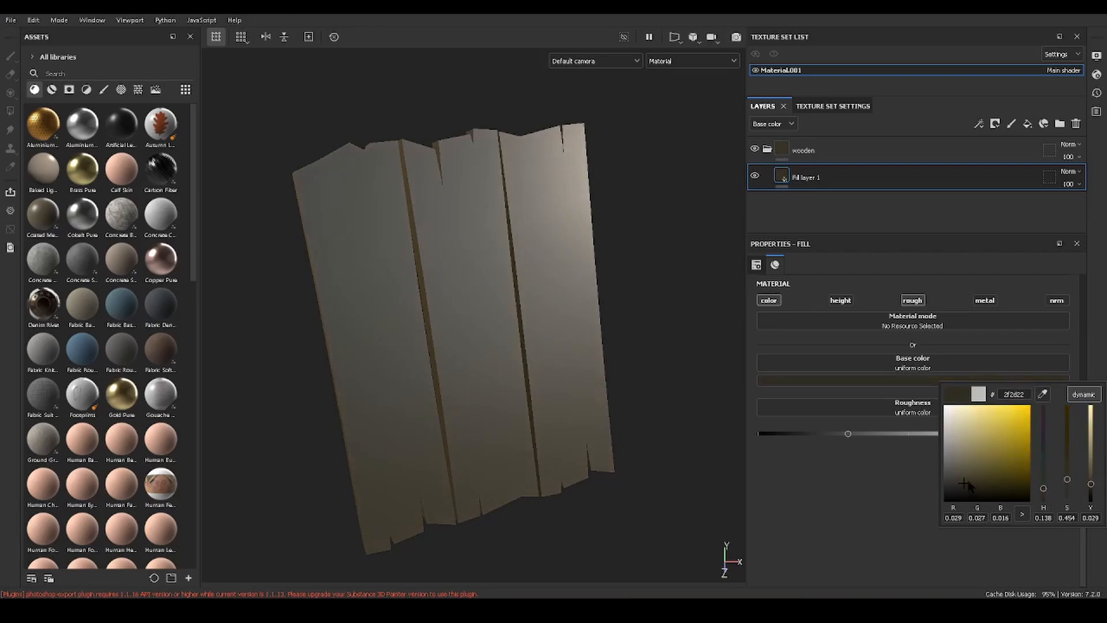
pyautogui.moveTo(1045, 495); pyautogui.dragTo(1045, 499)
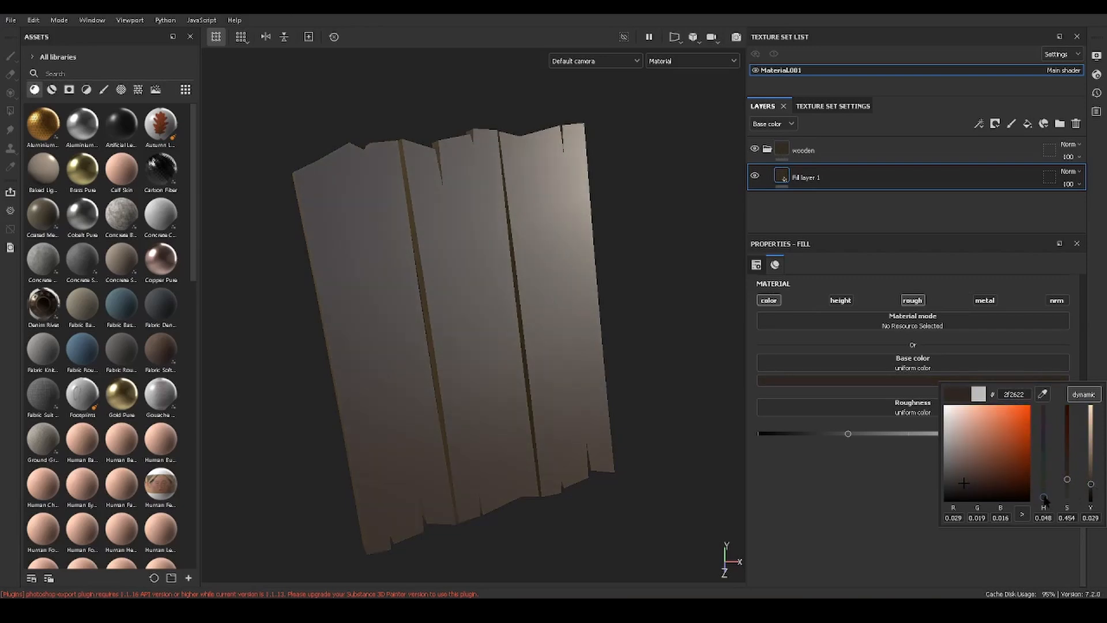
pyautogui.click(634, 401)
# Raise the fill layer's roughness to about 0.95
pyautogui.keyDown('alt'); pyautogui.moveTo(626, 403); pyautogui.dragTo(600, 403); pyautogui.keyUp('alt')
pyautogui.moveTo(880, 431); pyautogui.dragTo(1045, 442)
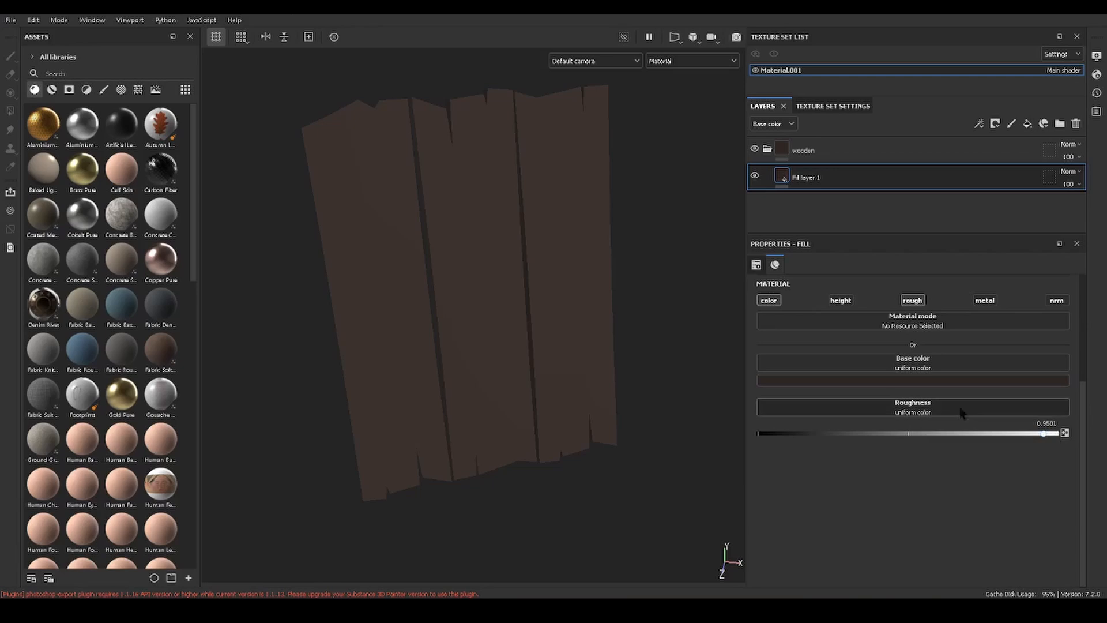
# Shift the fill layer's base color to the olive brown 49422F and check it on the planks
pyautogui.click(926, 381)
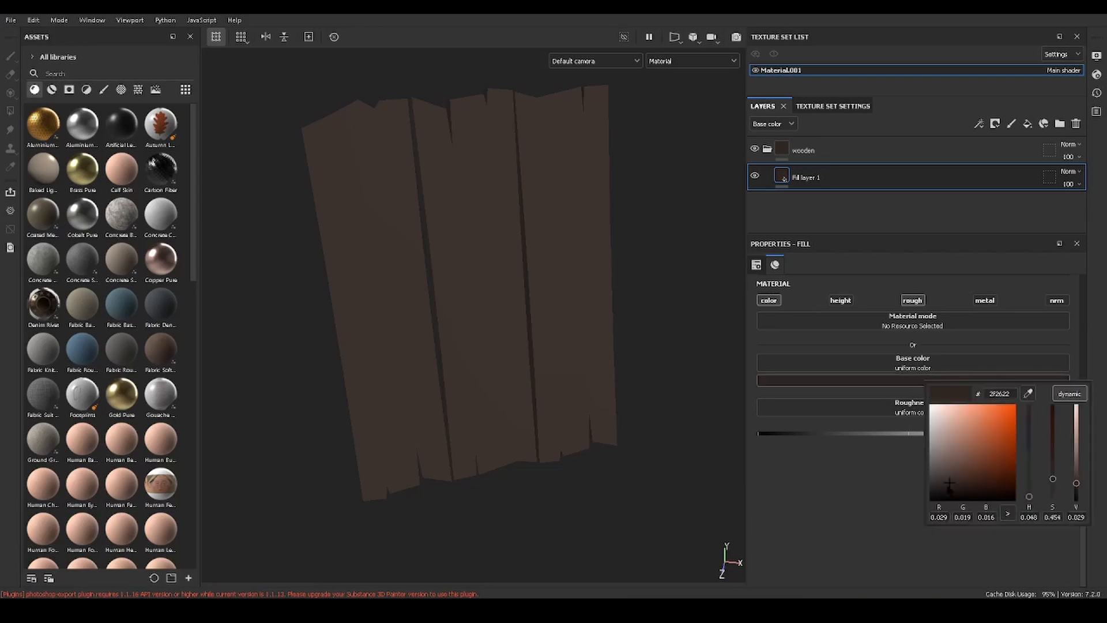
pyautogui.moveTo(952, 486); pyautogui.dragTo(953, 488)
pyautogui.moveTo(1030, 496); pyautogui.dragTo(1030, 490)
pyautogui.moveTo(958, 487)
pyautogui.mouseDown()
pyautogui.moveTo(975, 471)
pyautogui.moveTo(956, 474)
pyautogui.mouseUp()
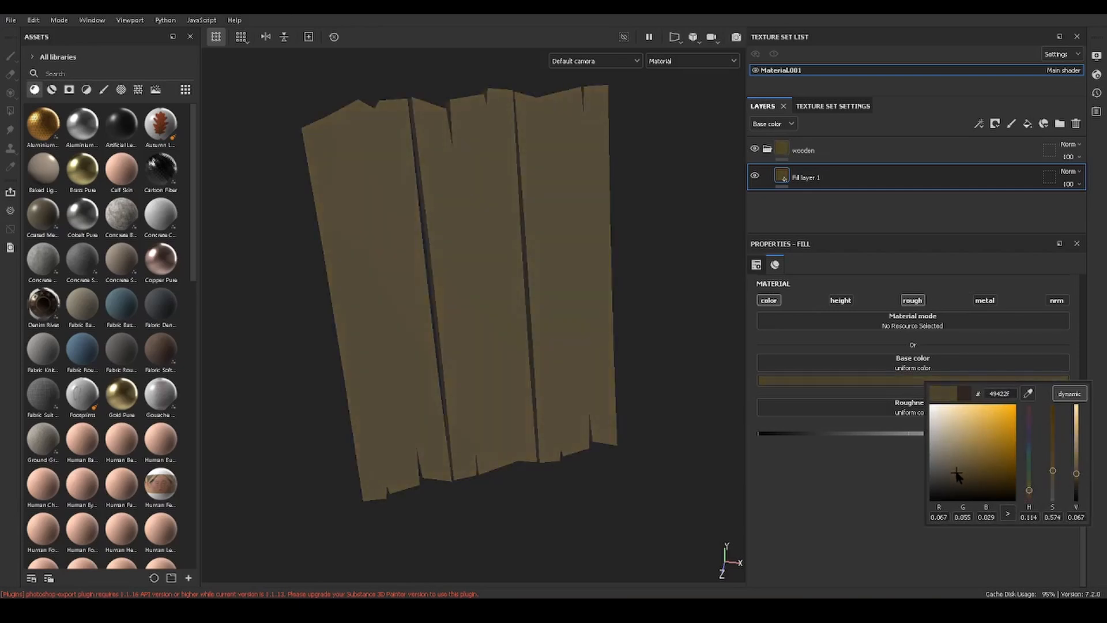
pyautogui.keyDown('alt'); pyautogui.moveTo(691, 413); pyautogui.dragTo(517, 334); pyautogui.keyUp('alt')
pyautogui.click(696, 398)
# Brighten and saturate the fill layer's base color to the warm wood brown 654A2F
pyautogui.click(951, 381)
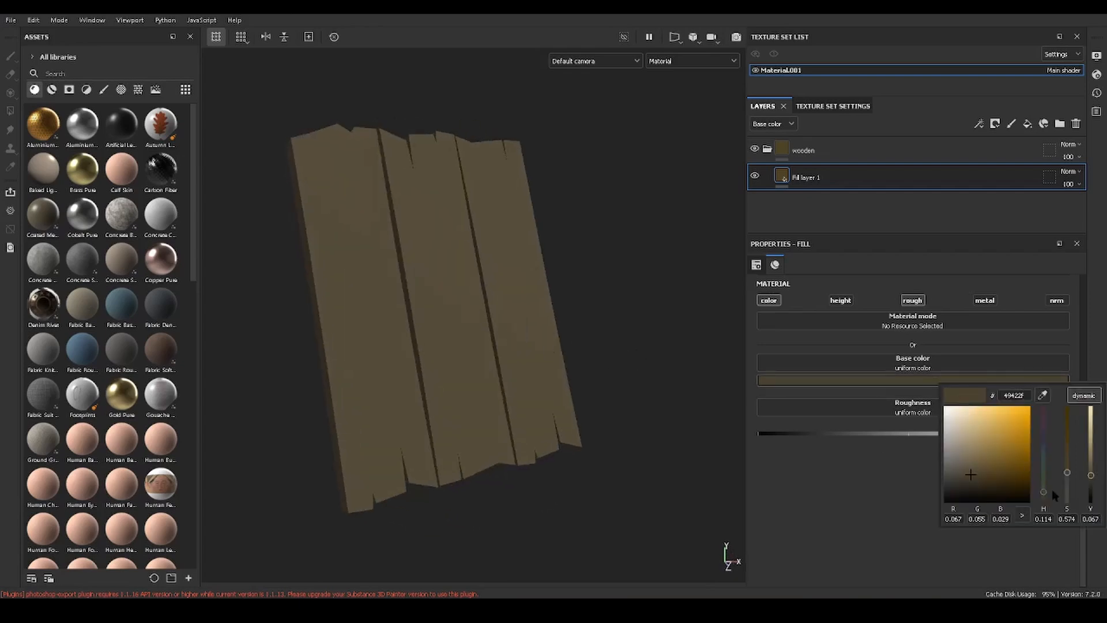
pyautogui.moveTo(1091, 474); pyautogui.dragTo(1094, 472)
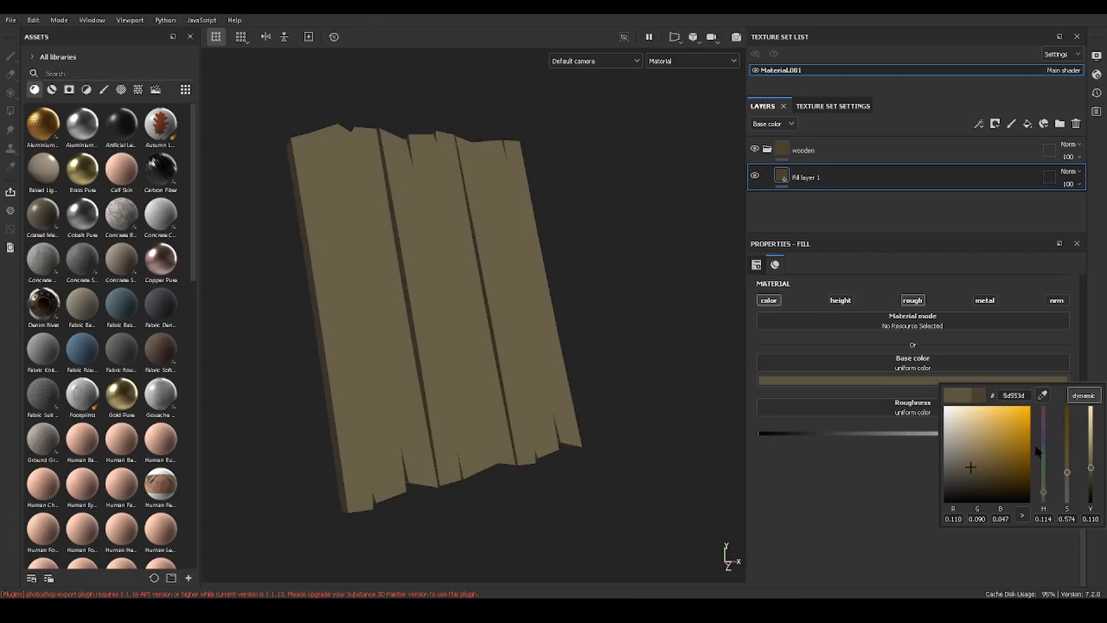
pyautogui.moveTo(1008, 460); pyautogui.dragTo(986, 464)
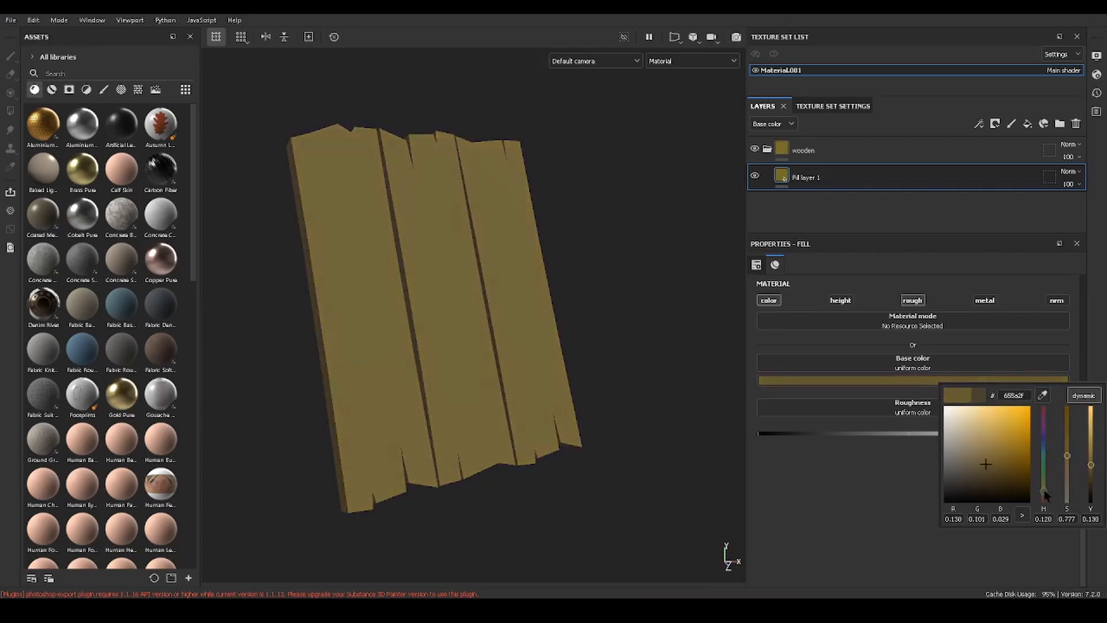
pyautogui.moveTo(1045, 490); pyautogui.dragTo(1044, 496)
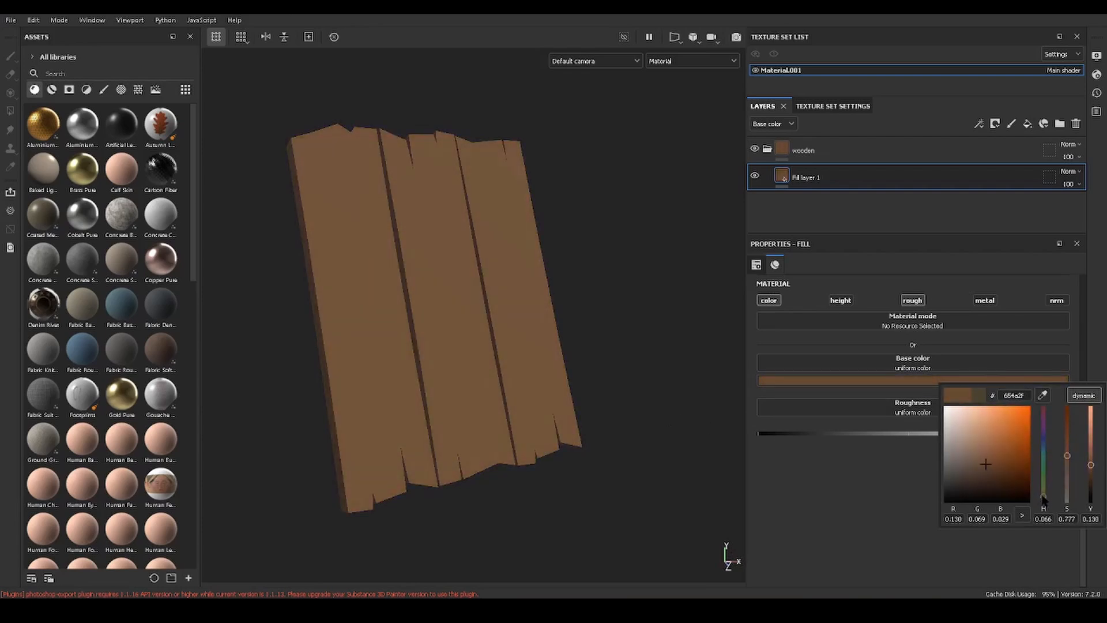
pyautogui.click(645, 427)
pyautogui.keyDown('alt'); pyautogui.moveTo(594, 469); pyautogui.dragTo(594, 398); pyautogui.keyUp('alt')
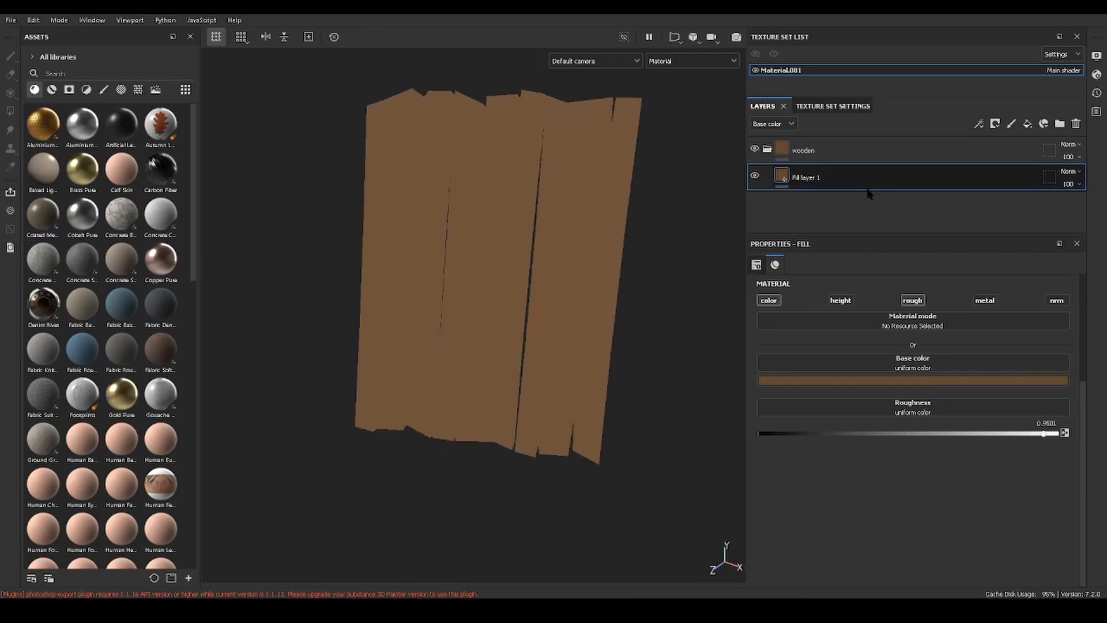
# Duplicate the brown fill layer and rename the original one "base"
pyautogui.moveTo(907, 180); pyautogui.dragTo(857, 184)
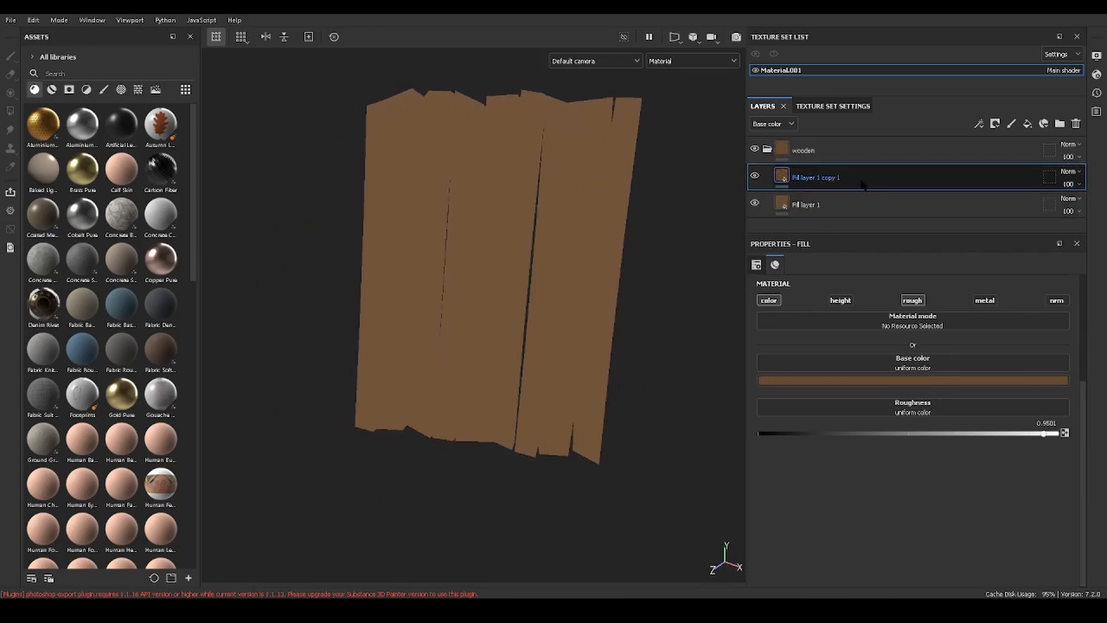
pyautogui.doubleClick(818, 178)
pyautogui.click(818, 207)
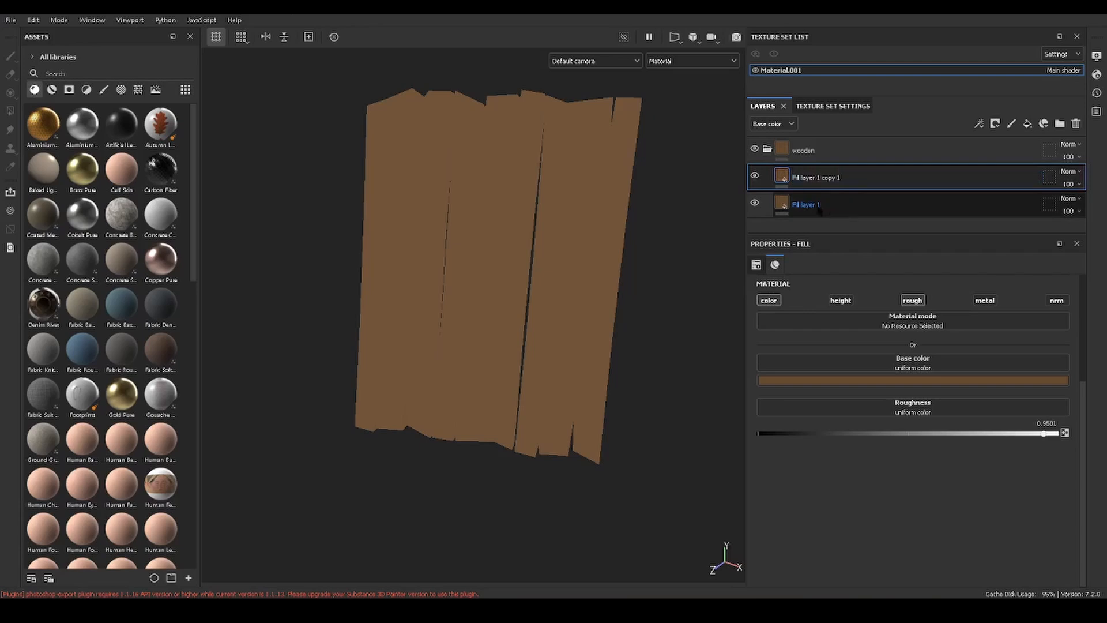
pyautogui.doubleClick(806, 205)
pyautogui.write('base')
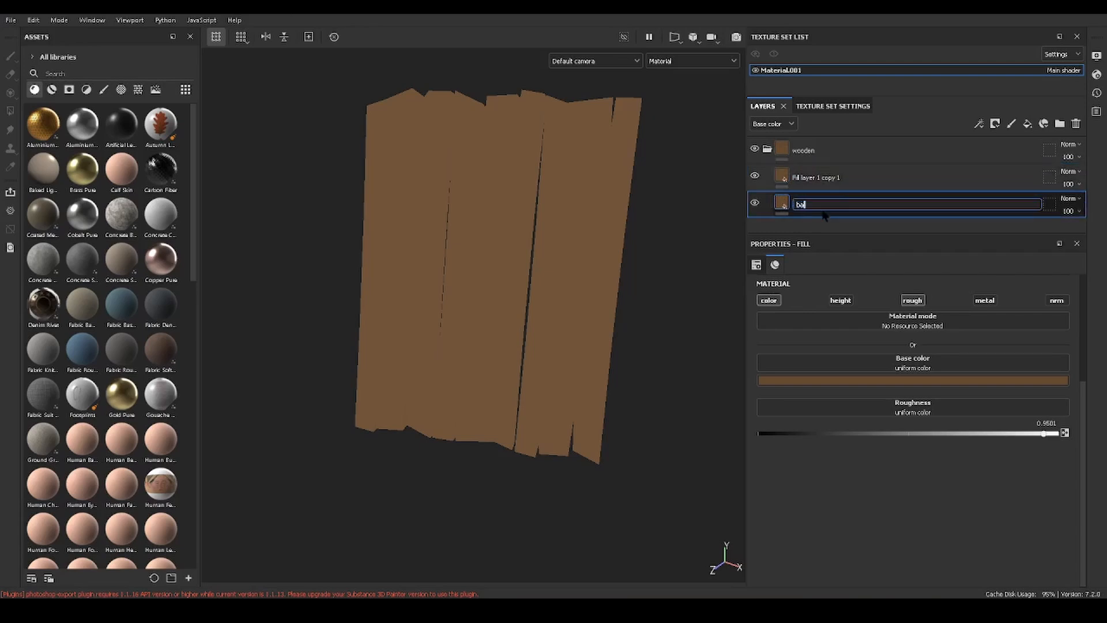
pyautogui.press('Return')
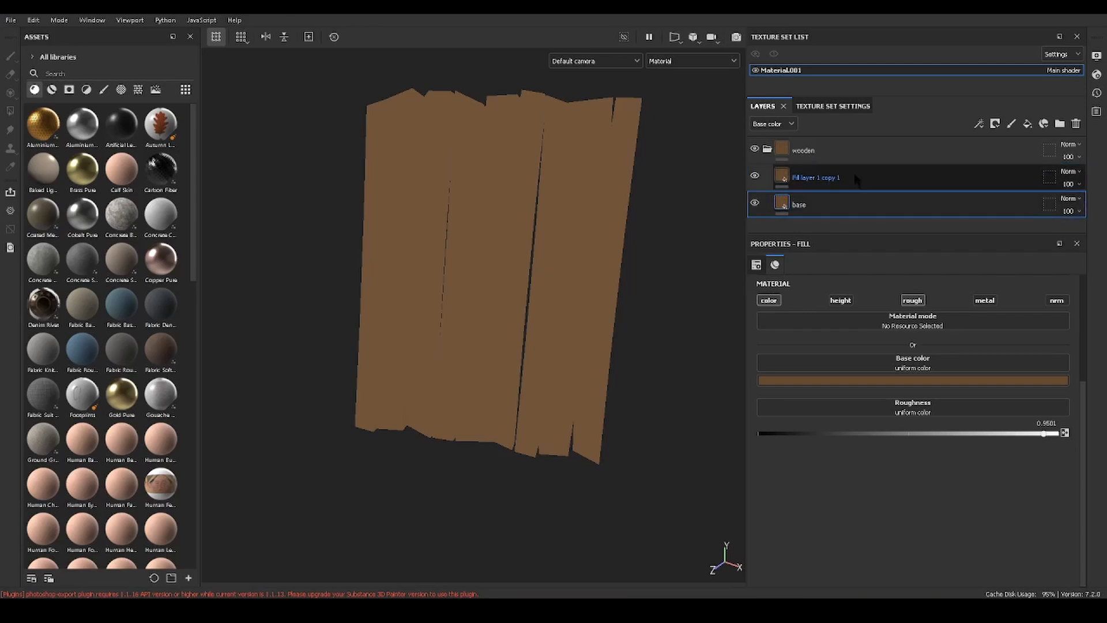
# Rename the duplicated fill layer as "base var light"
pyautogui.doubleClick(827, 178)
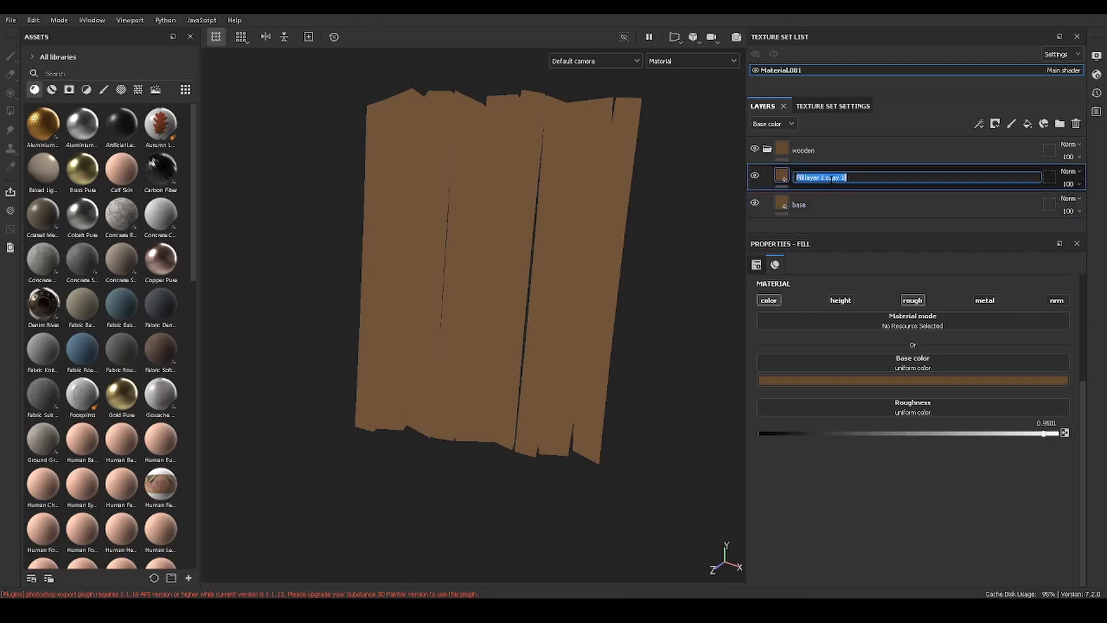
pyautogui.write('base var light')
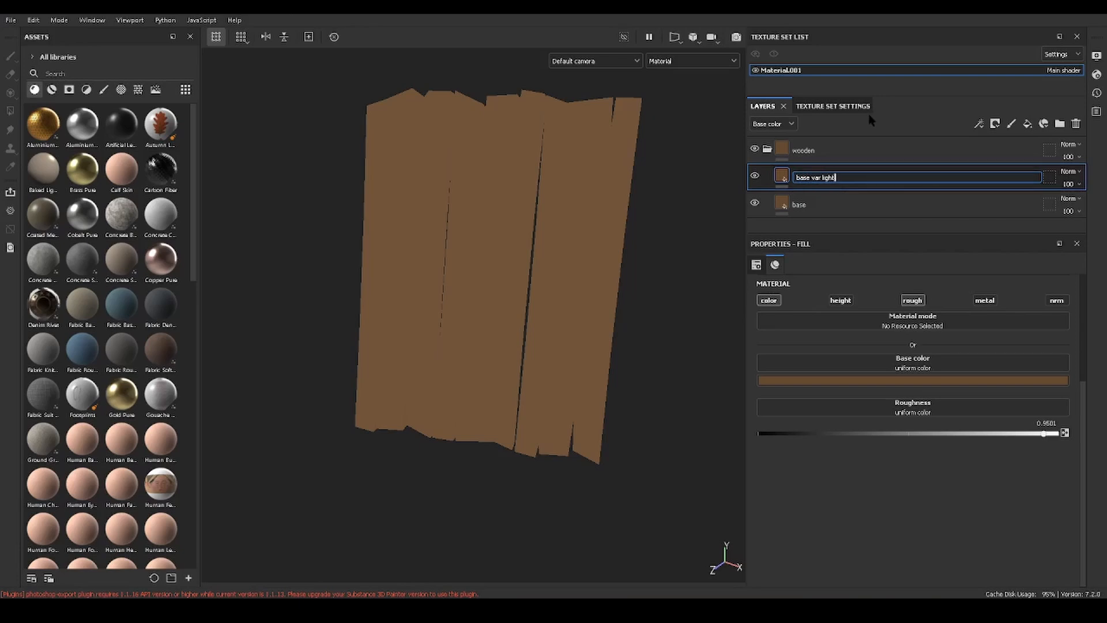
pyautogui.press('Return')
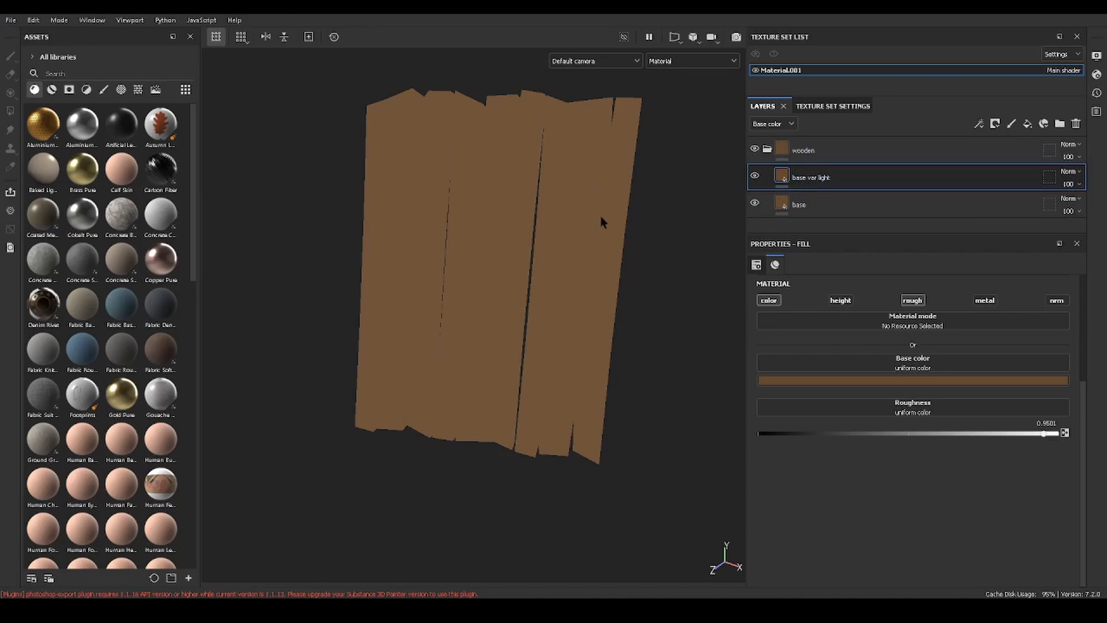
# Add a bitmap mask to the "base var light" layer, searching for grunge textures and choosing Grunge Map 004
pyautogui.keyDown('alt'); pyautogui.moveTo(566, 352); pyautogui.dragTo(667, 330); pyautogui.keyUp('alt')
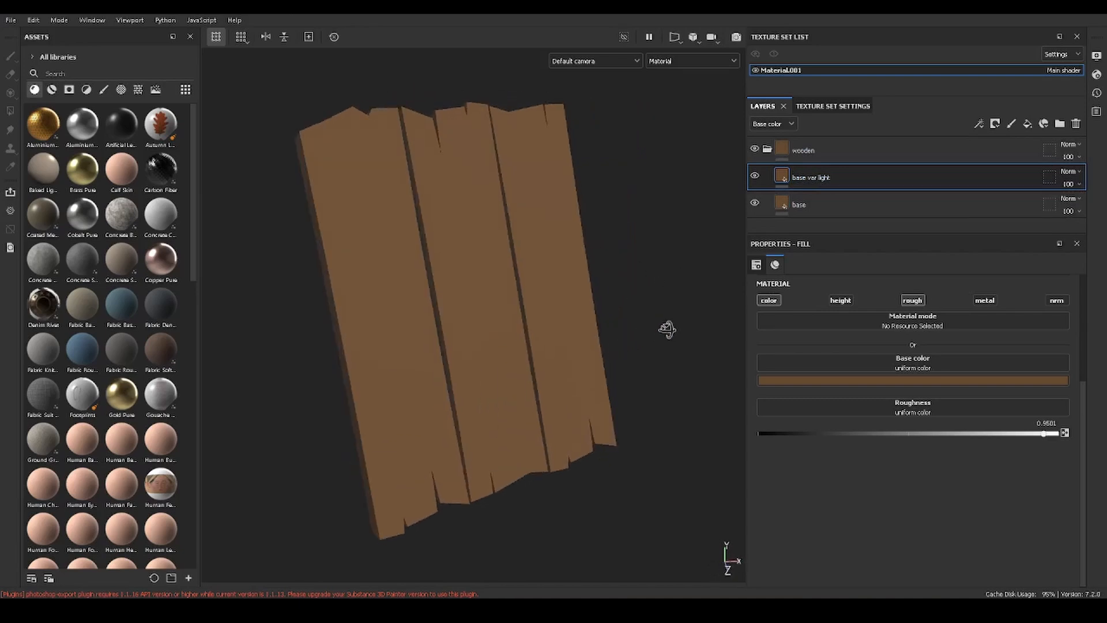
pyautogui.rightClick(810, 179)
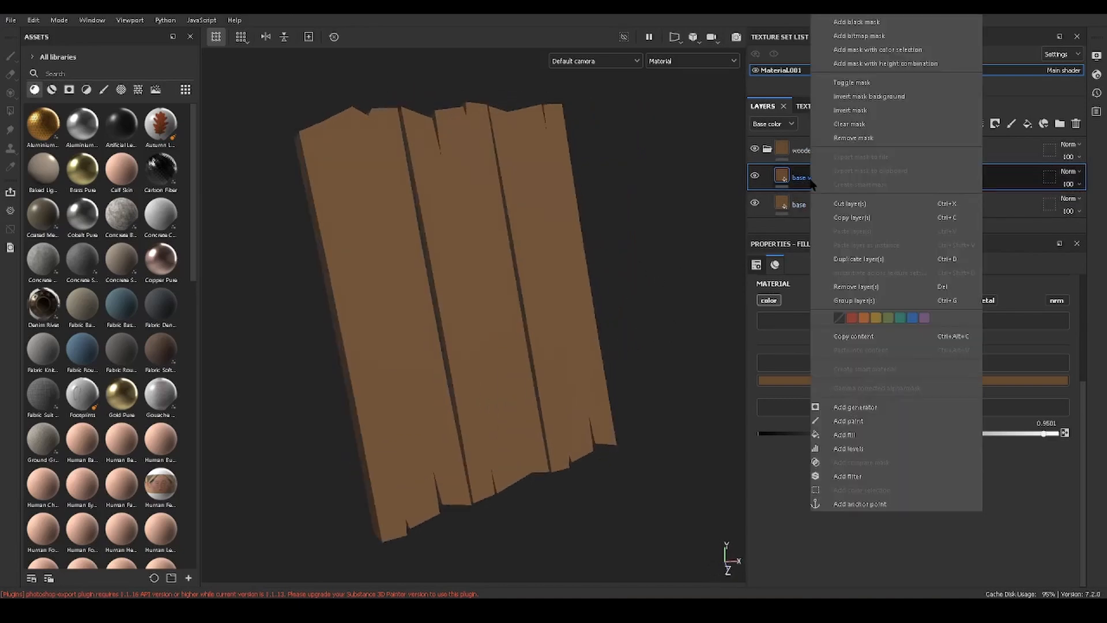
pyautogui.click(735, 199)
pyautogui.rightClick(832, 179)
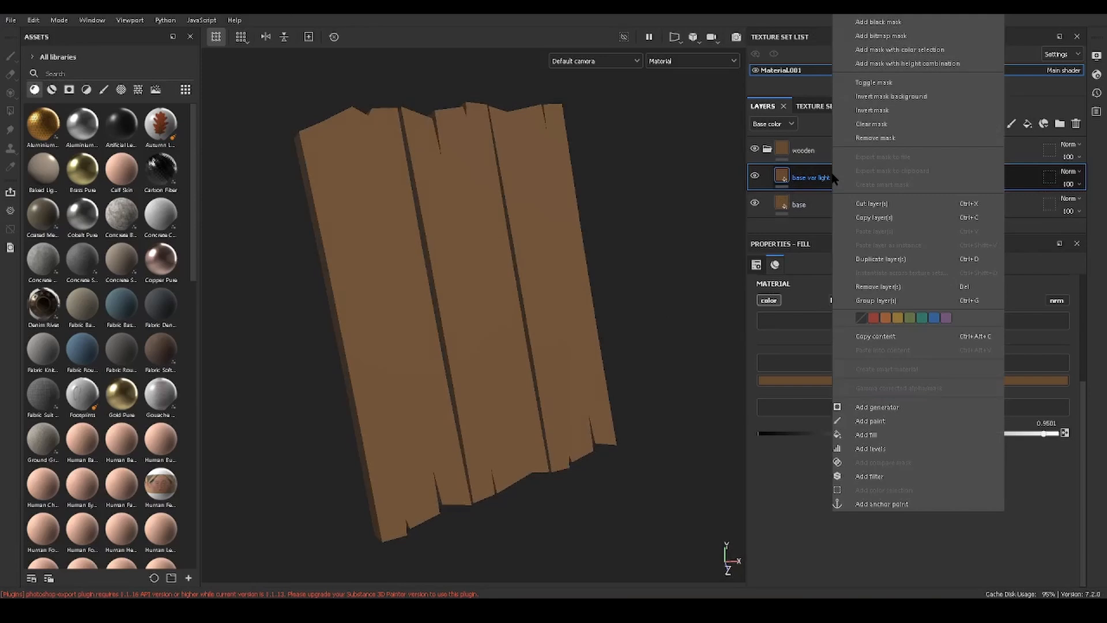
pyautogui.click(831, 179)
pyautogui.rightClick(829, 179)
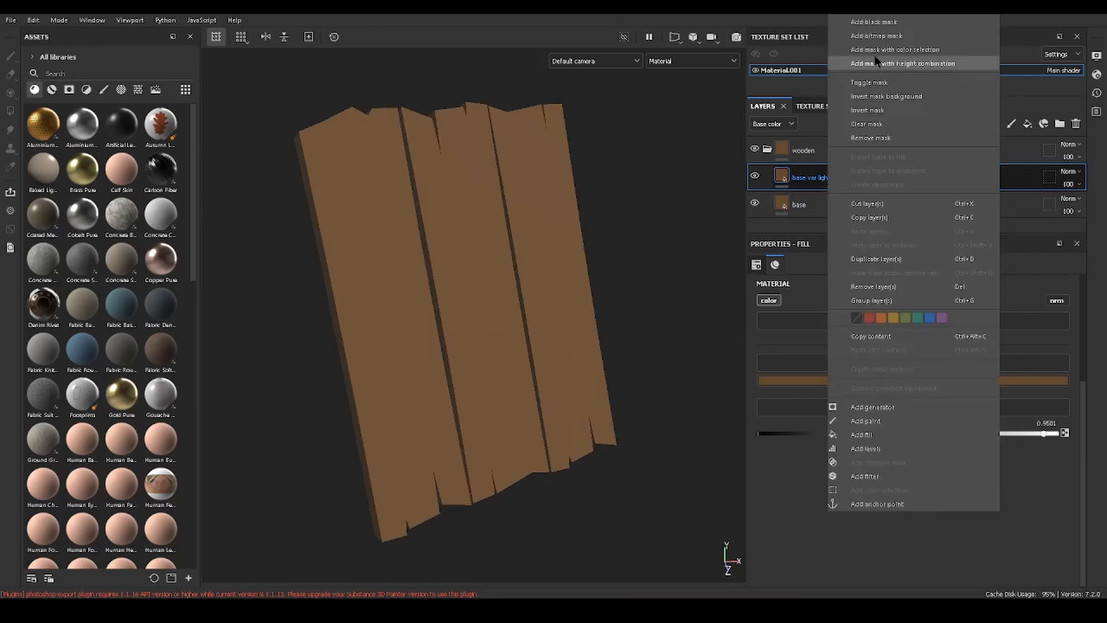
pyautogui.click(885, 37)
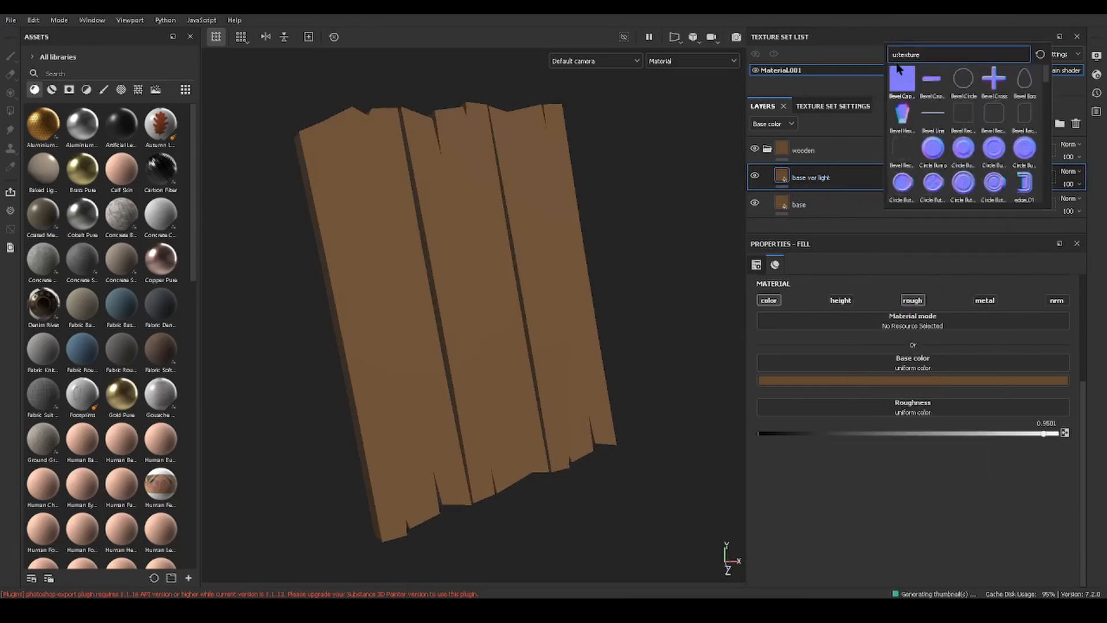
pyautogui.hotkey('ctrl', 'a')
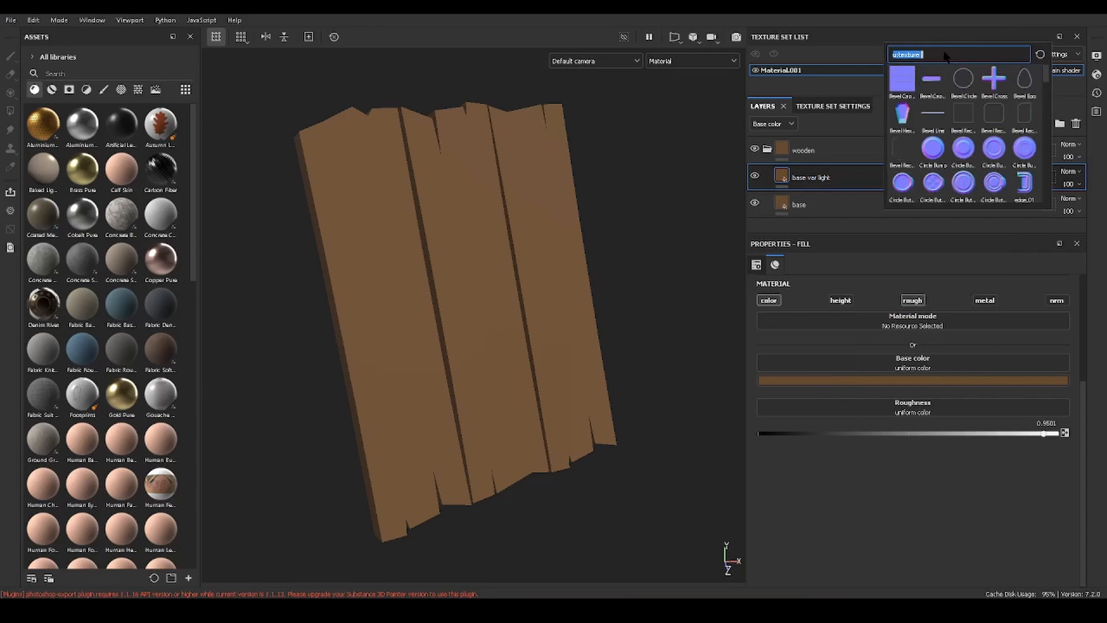
pyautogui.write('grunge')
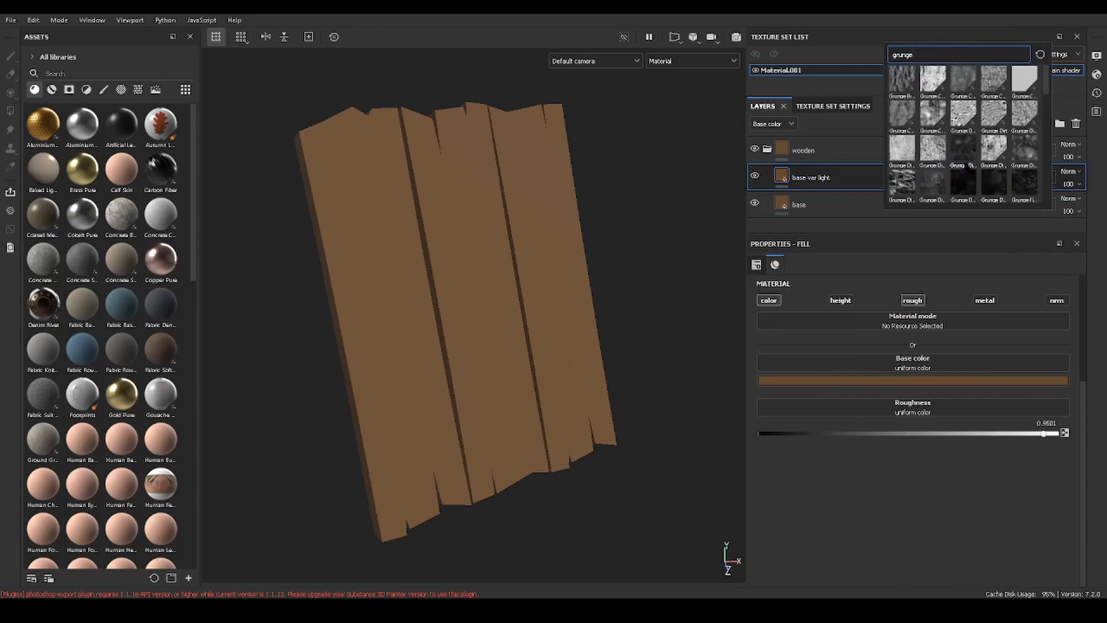
pyautogui.scroll(-5, 951, 132)
pyautogui.scroll(2, 980, 127)
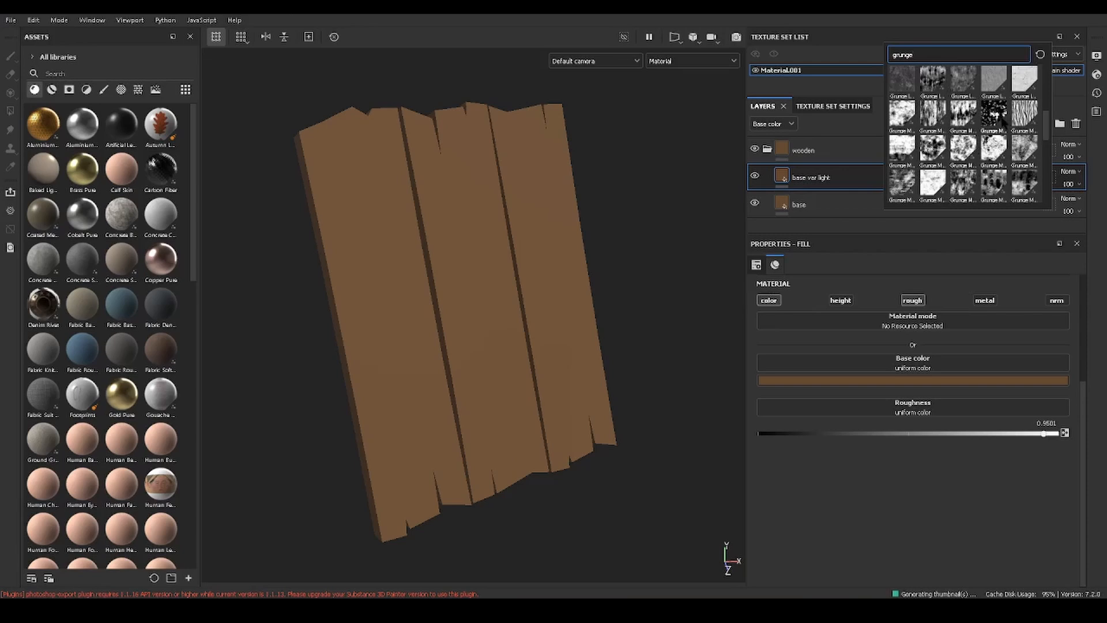
pyautogui.moveTo(995, 114)
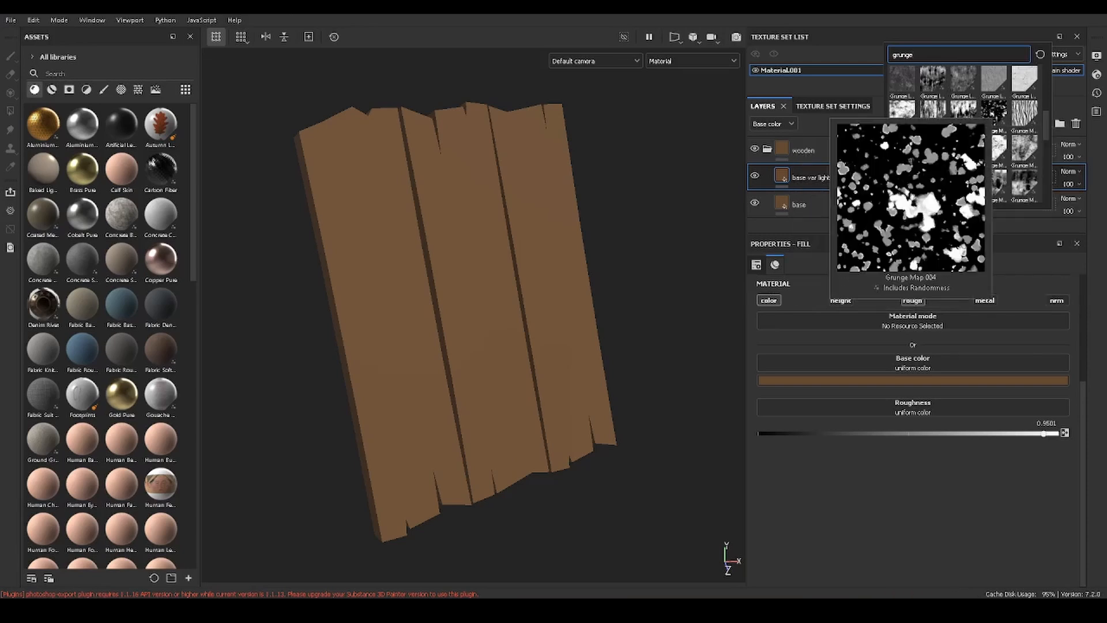
pyautogui.click(993, 113)
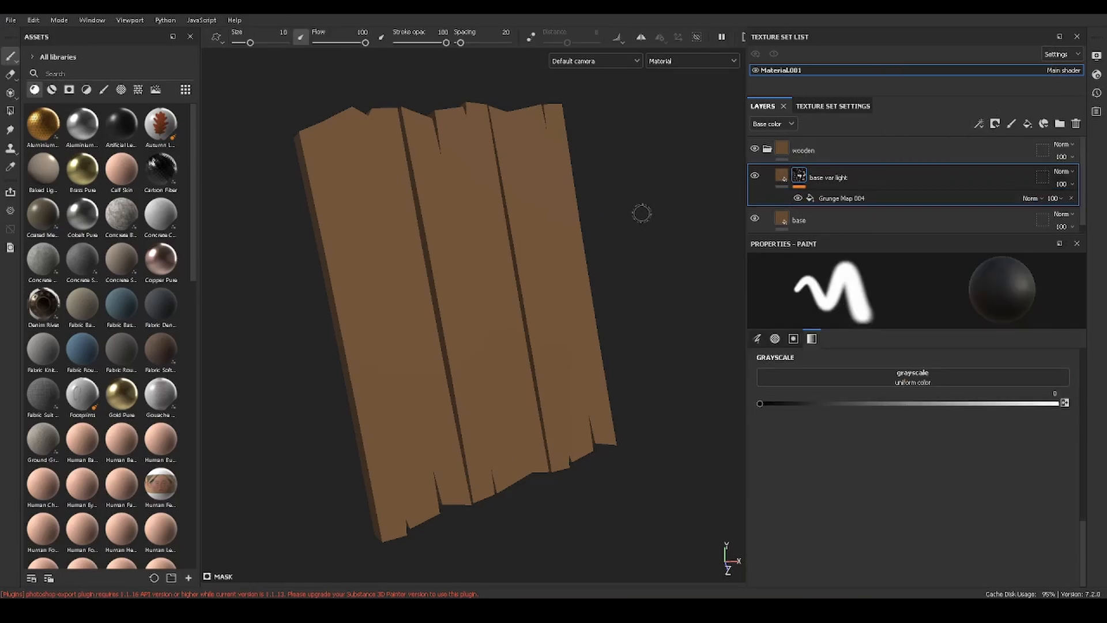
# Set the UV scale of the mask's Grunge Map 004 fill to 14
pyautogui.click(856, 200)
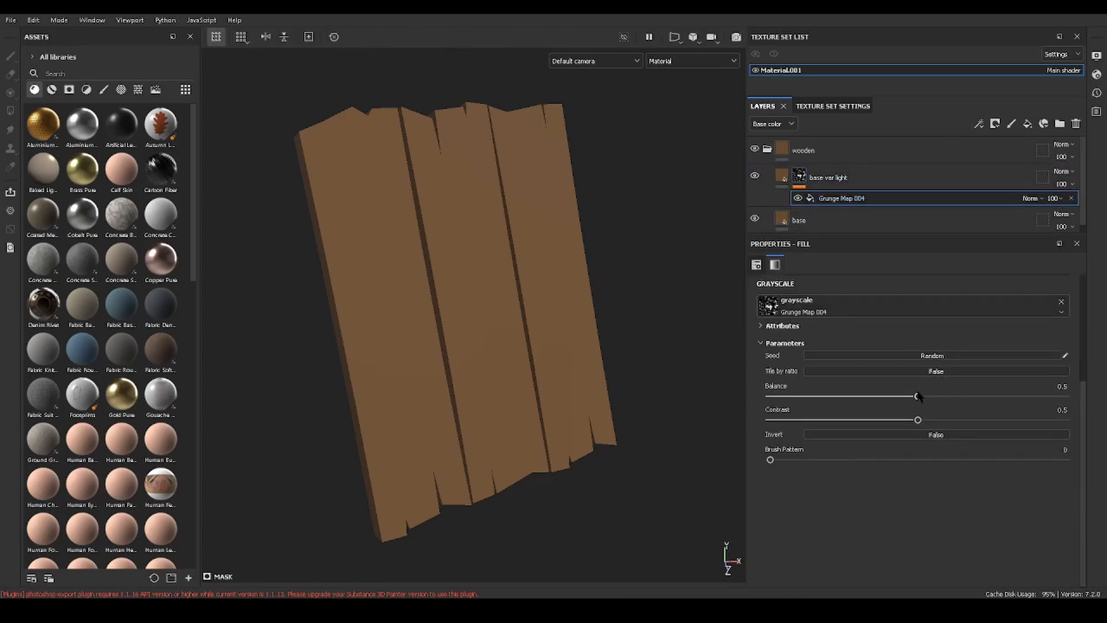
pyautogui.scroll(5, 897, 446)
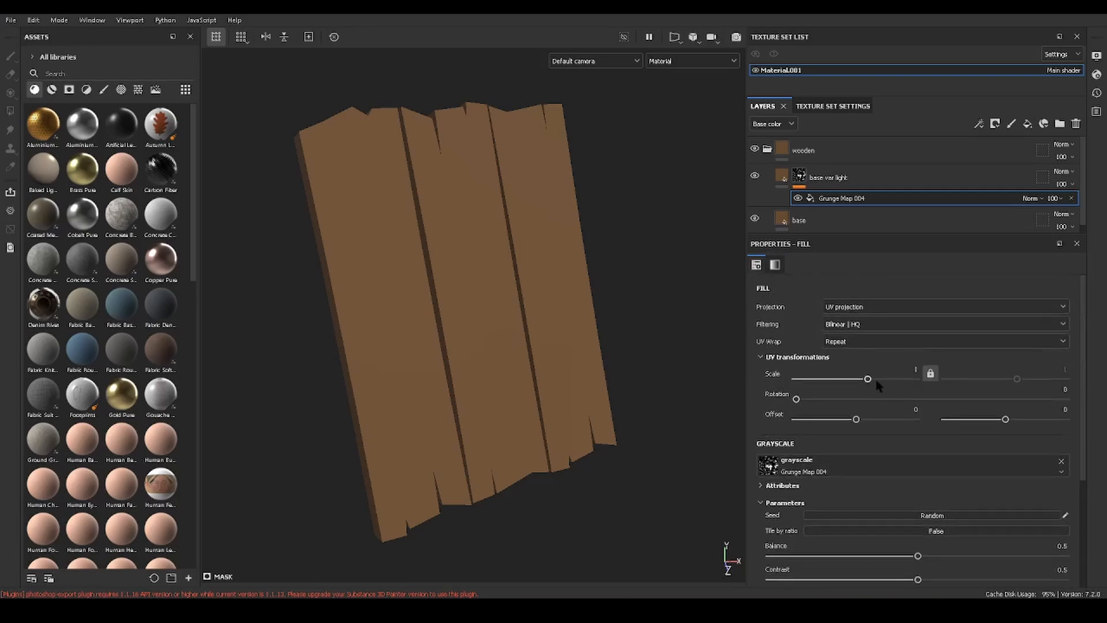
pyautogui.moveTo(868, 379); pyautogui.dragTo(884, 380)
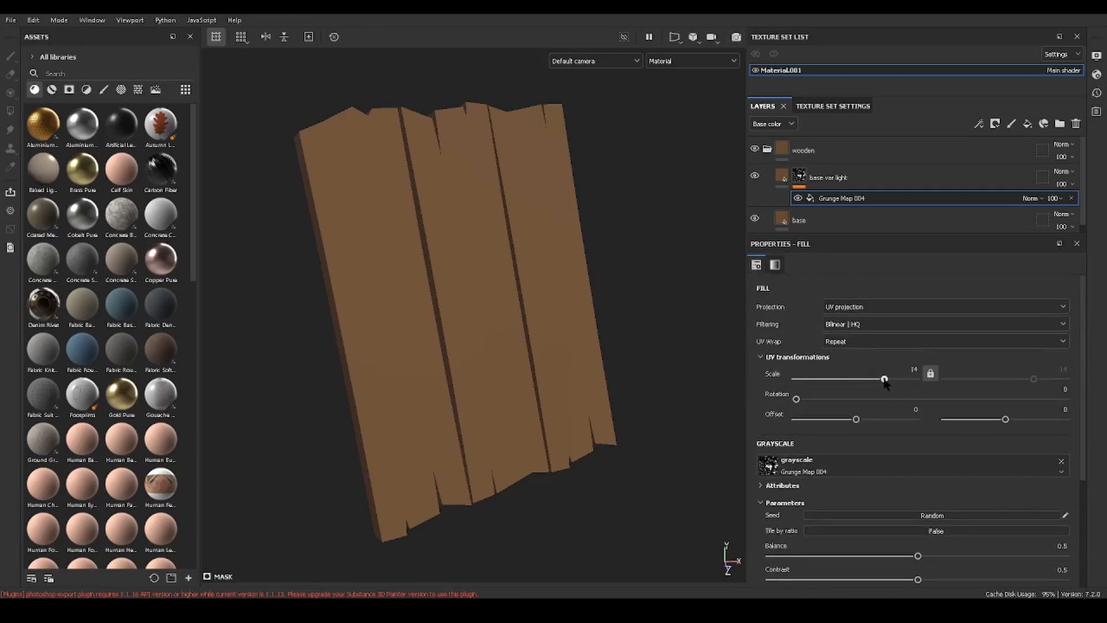
# Try the Overlay, Multiply, Screen and Subtract blend modes on the mask's Grunge Map 004 fill
pyautogui.click(1060, 199)
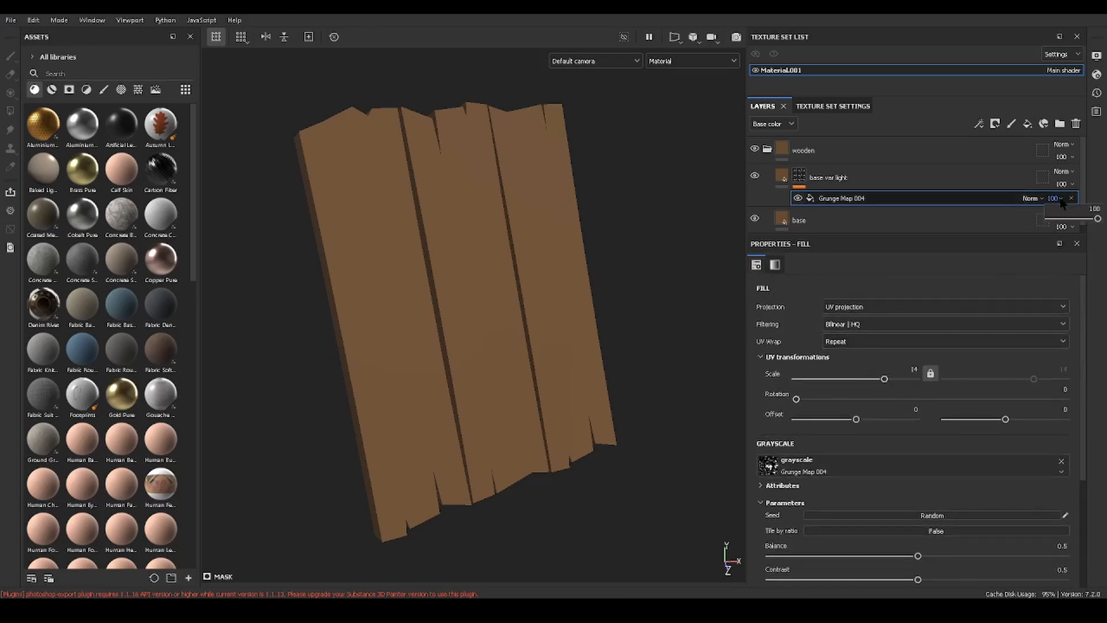
pyautogui.click(1032, 198)
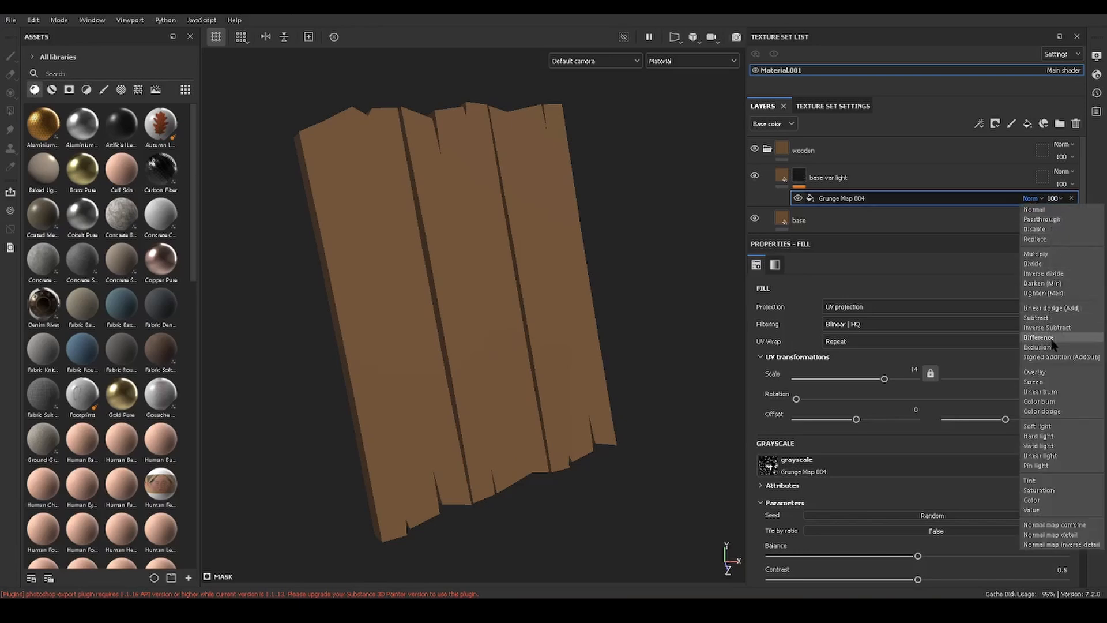
pyautogui.click(1049, 373)
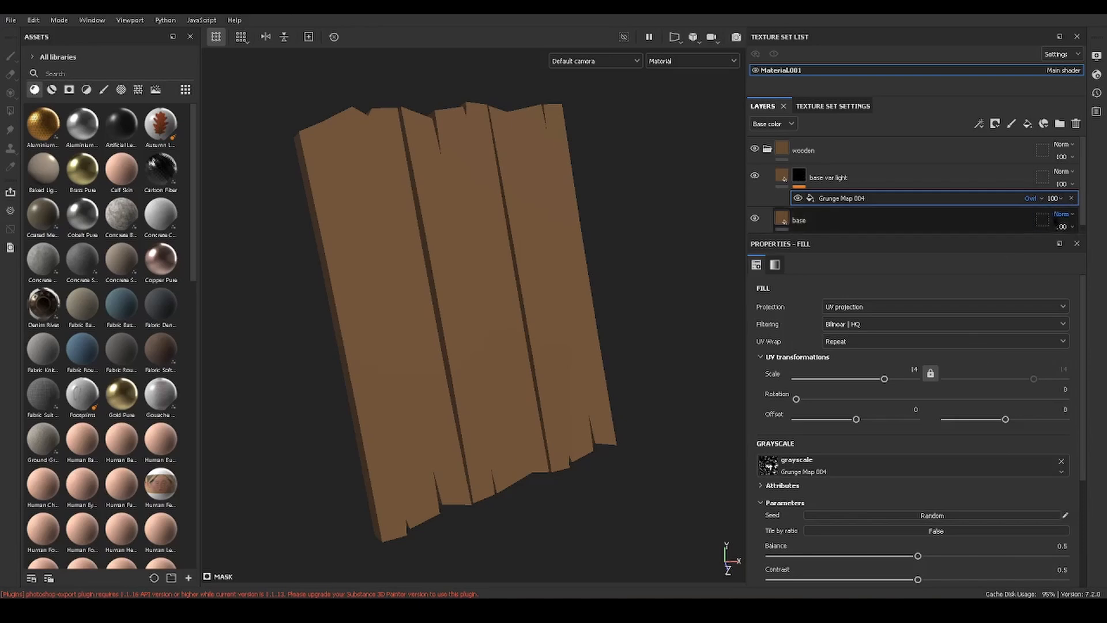
pyautogui.click(1054, 198)
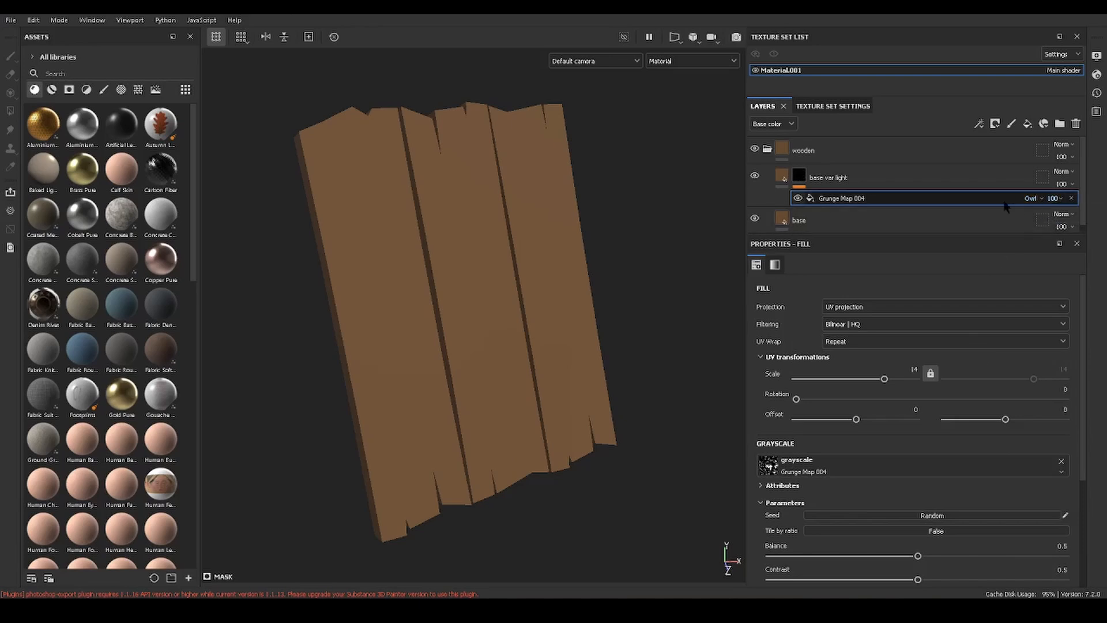
pyautogui.click(1042, 199)
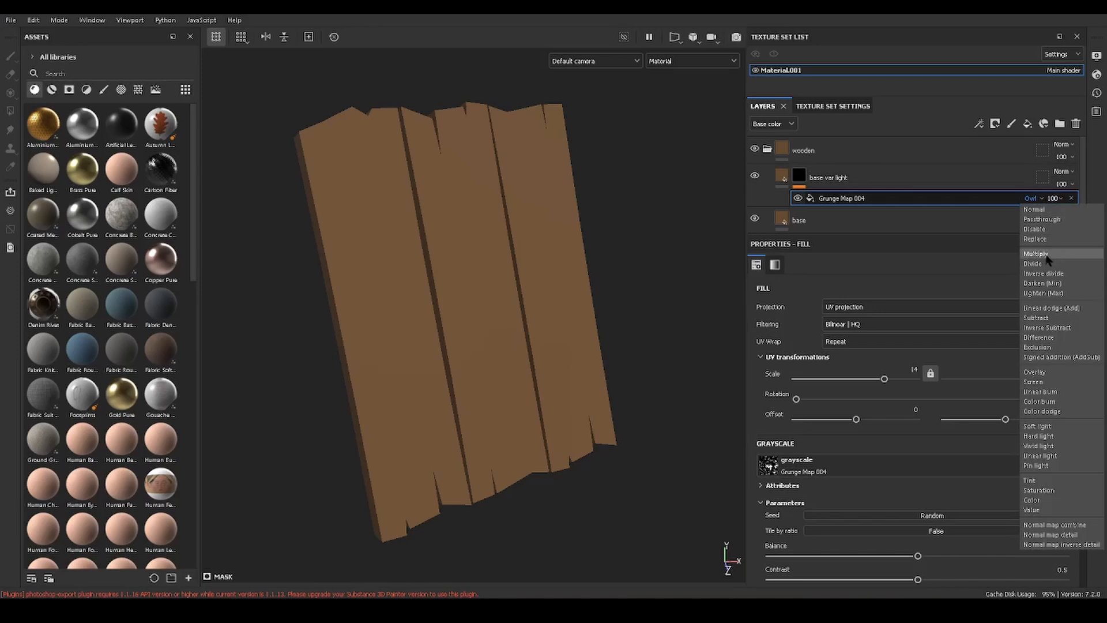
pyautogui.click(1049, 259)
pyautogui.click(1038, 198)
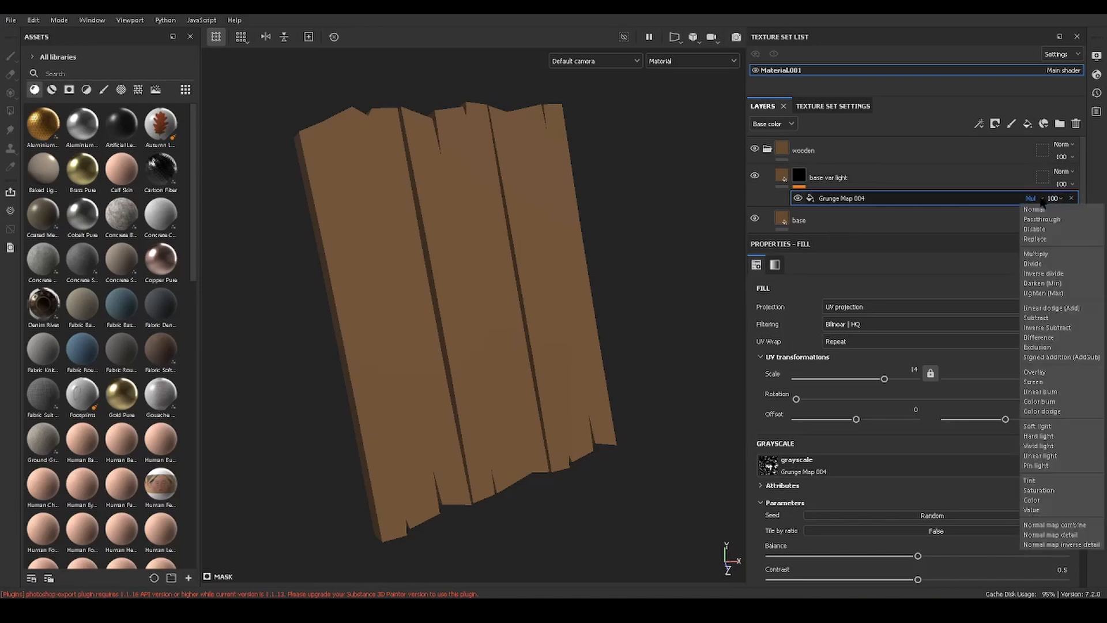
pyautogui.click(1056, 382)
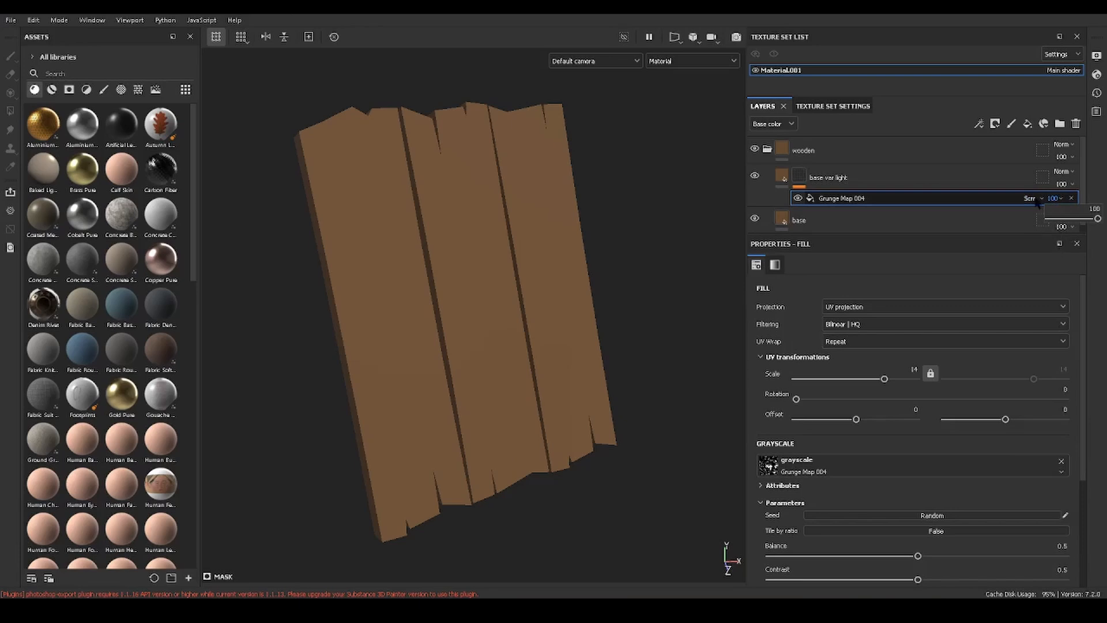
pyautogui.click(1038, 198)
pyautogui.click(1041, 318)
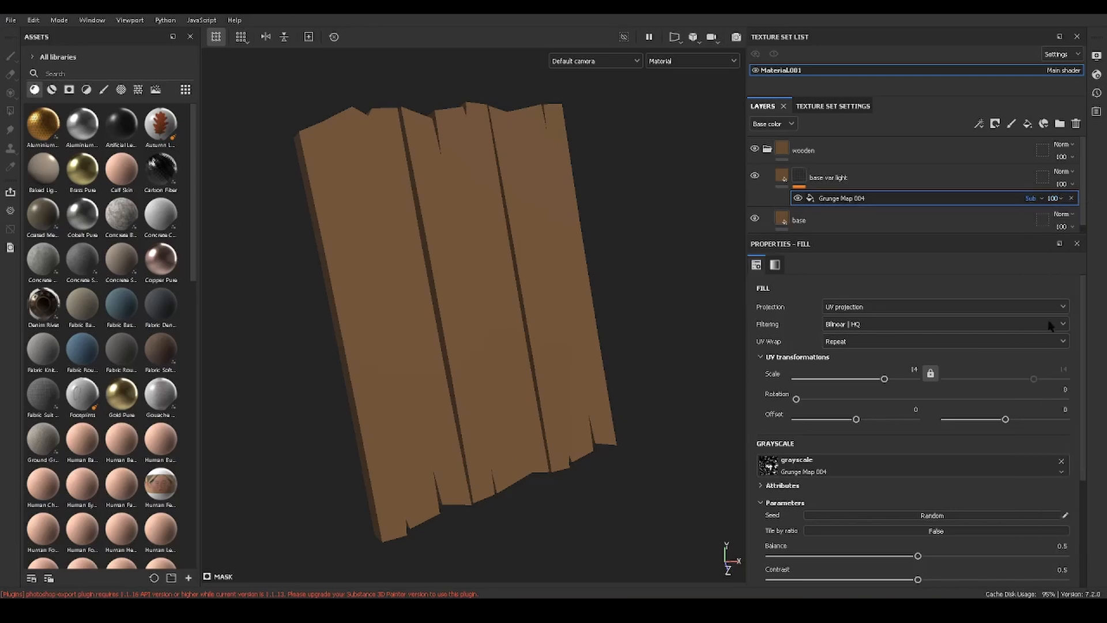
# Set the grunge map's UV scale to 9.5, balance to 0.42 and contrast to 0.36, and randomize its seed
pyautogui.moveTo(884, 379)
pyautogui.mouseDown()
pyautogui.moveTo(868, 379)
pyautogui.moveTo(882, 380)
pyautogui.mouseUp()
pyautogui.scroll(-4, 936, 421)
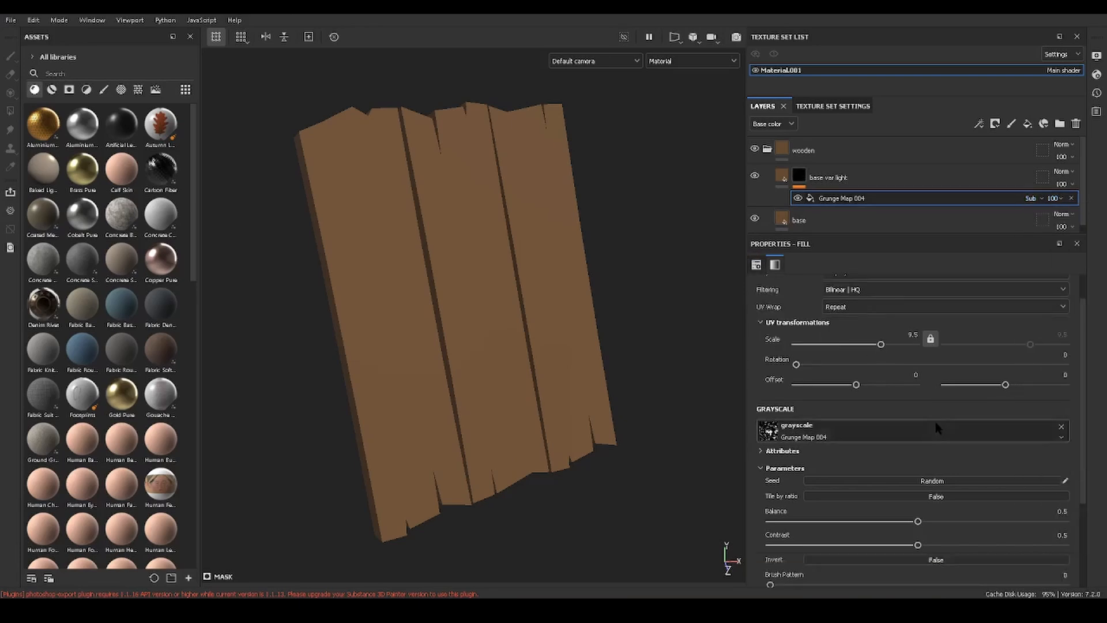
pyautogui.moveTo(918, 441); pyautogui.dragTo(894, 418)
pyautogui.click(941, 378)
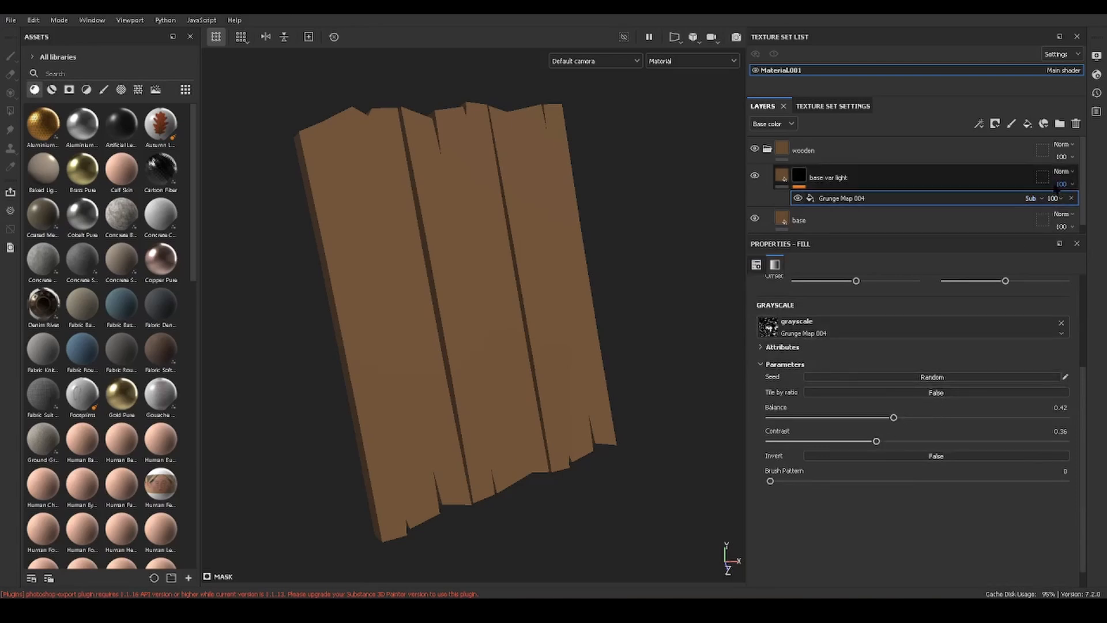
# Try Multiply and Subtract on the "base var light" layer, and settle its blend mode on Screen
pyautogui.click(1061, 172)
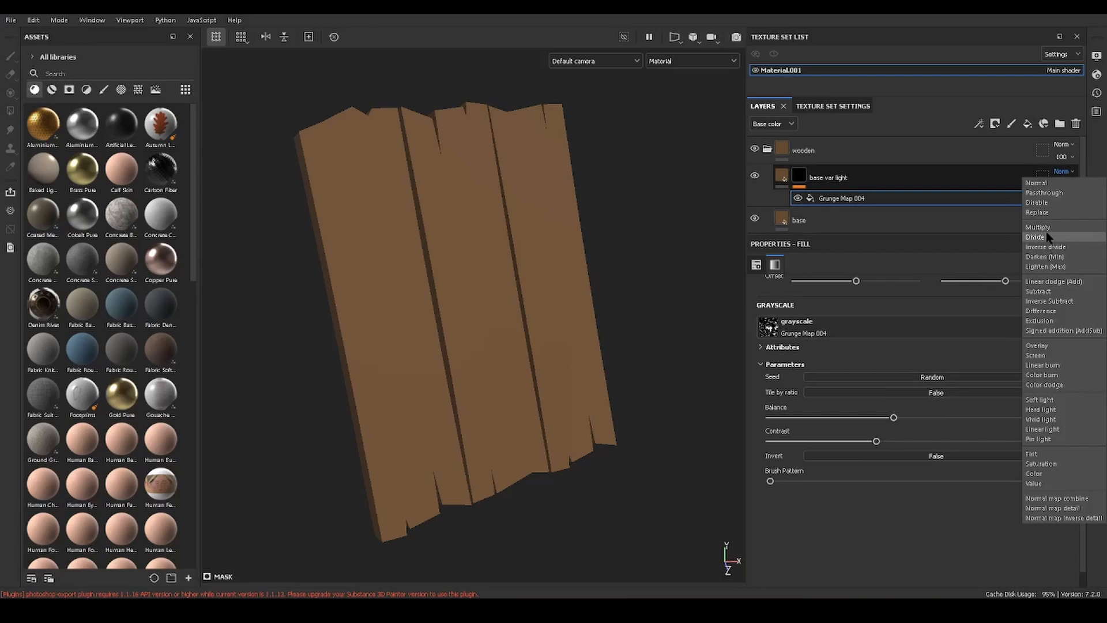
pyautogui.click(1039, 227)
pyautogui.click(1066, 172)
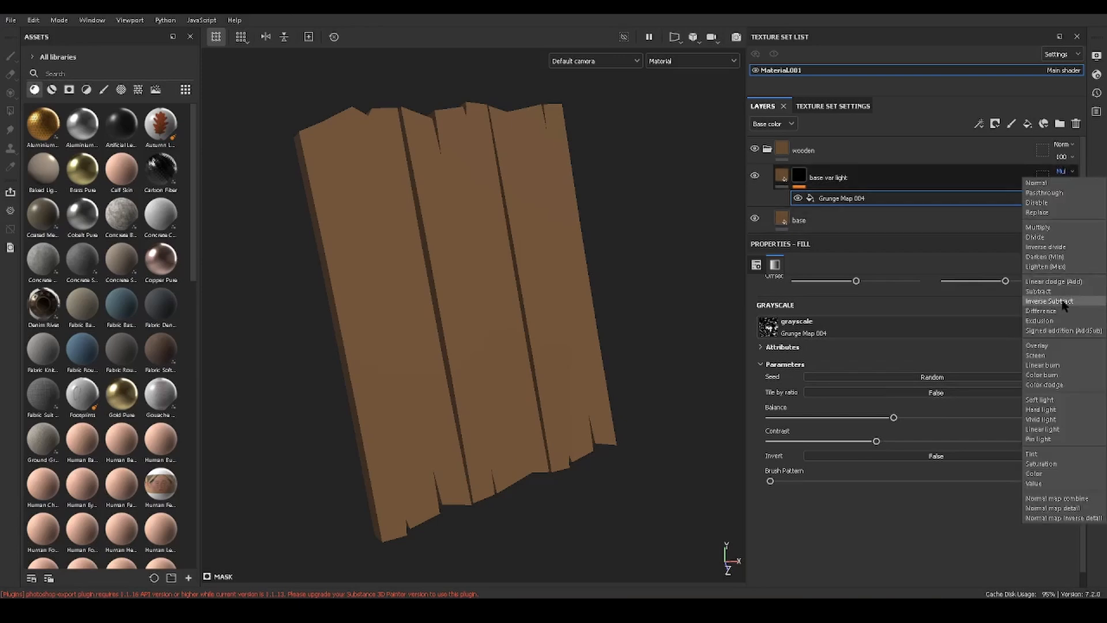
pyautogui.click(1038, 292)
pyautogui.click(1066, 172)
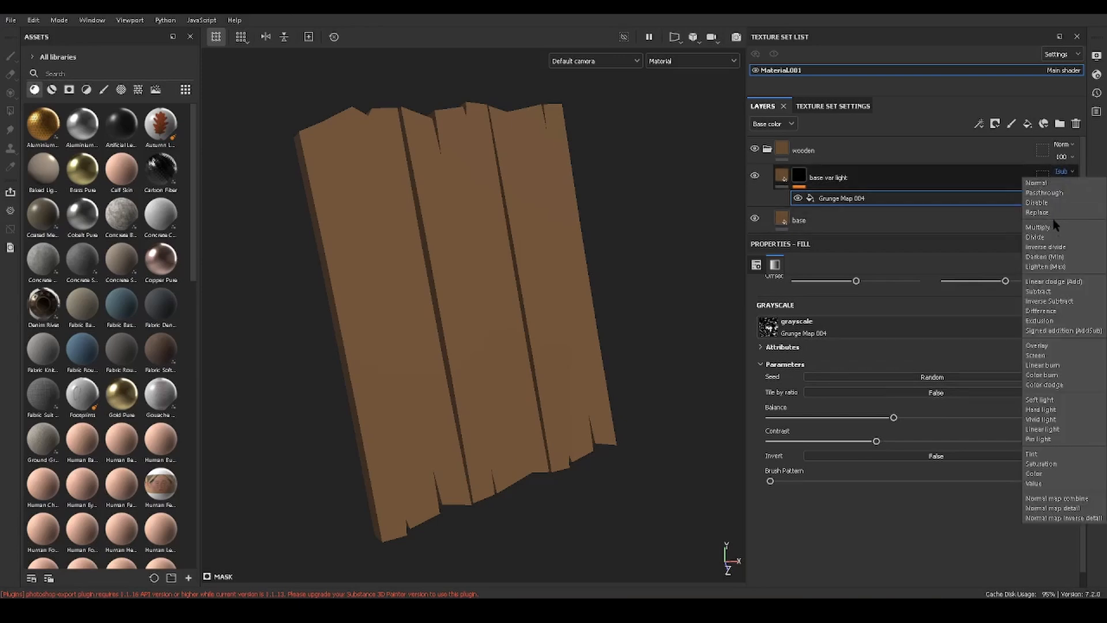
pyautogui.click(1051, 358)
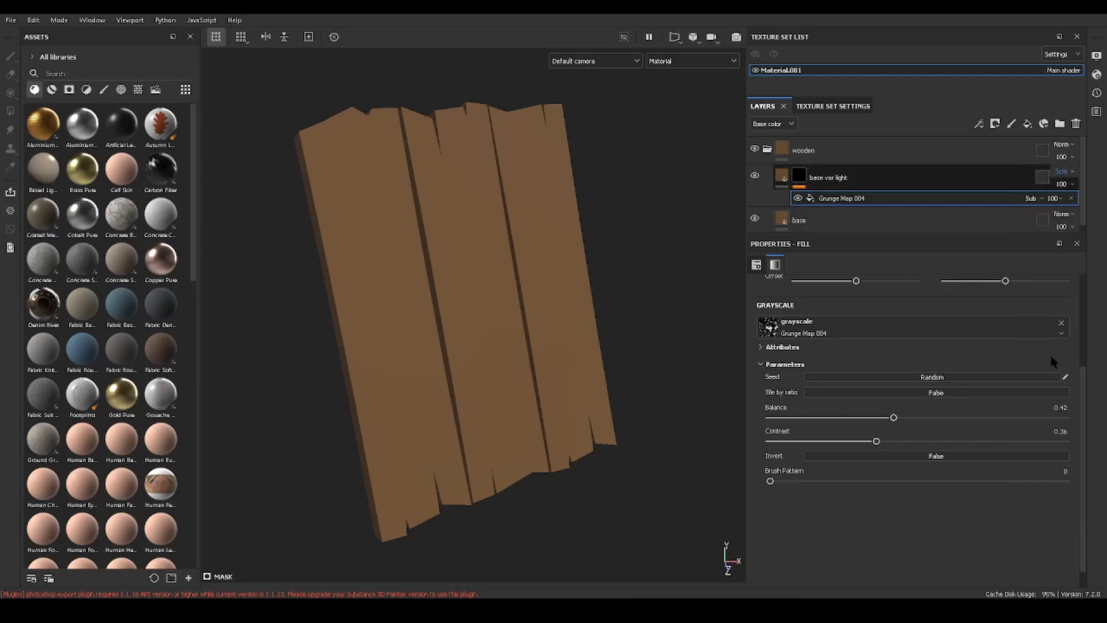
# Return the Grunge Map 004 fill's blend mode to Normal and test its opacity, ending at 100
pyautogui.click(1030, 197)
pyautogui.click(1040, 210)
pyautogui.click(1053, 198)
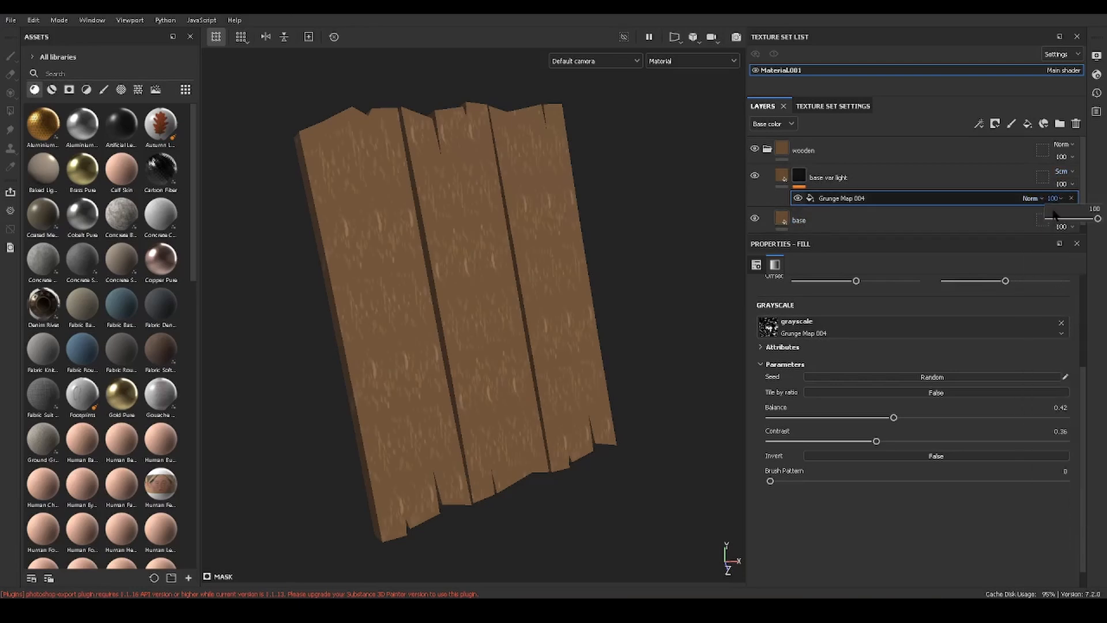
pyautogui.click(1062, 218)
pyautogui.moveTo(1030, 216); pyautogui.dragTo(1100, 219)
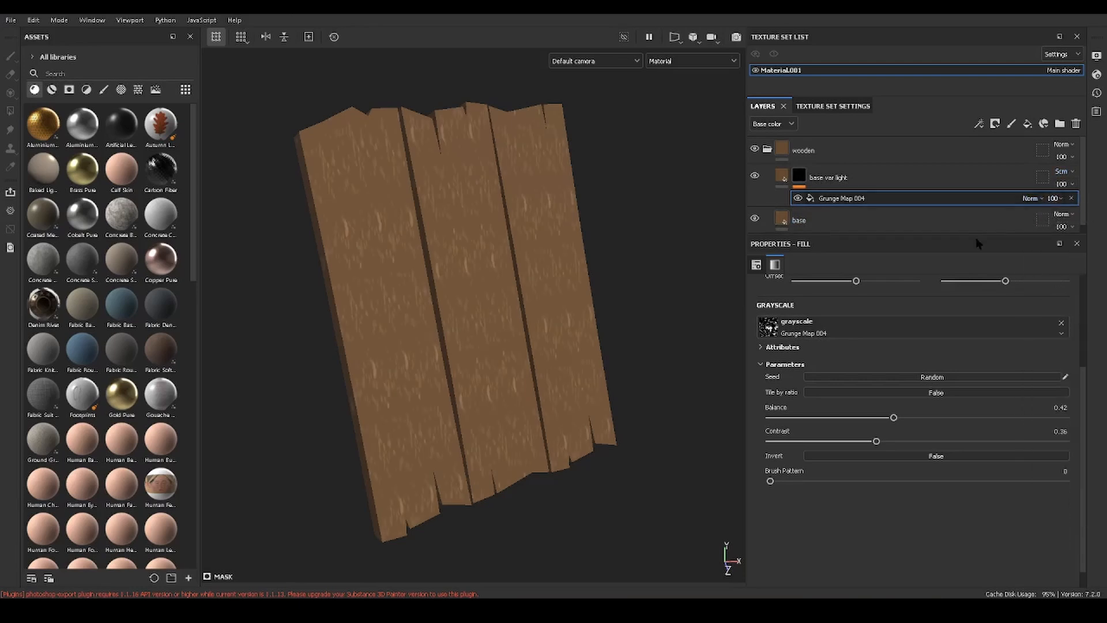
# Set the "base var light" layer's blend mode to Normal
pyautogui.click(923, 222)
pyautogui.click(1031, 198)
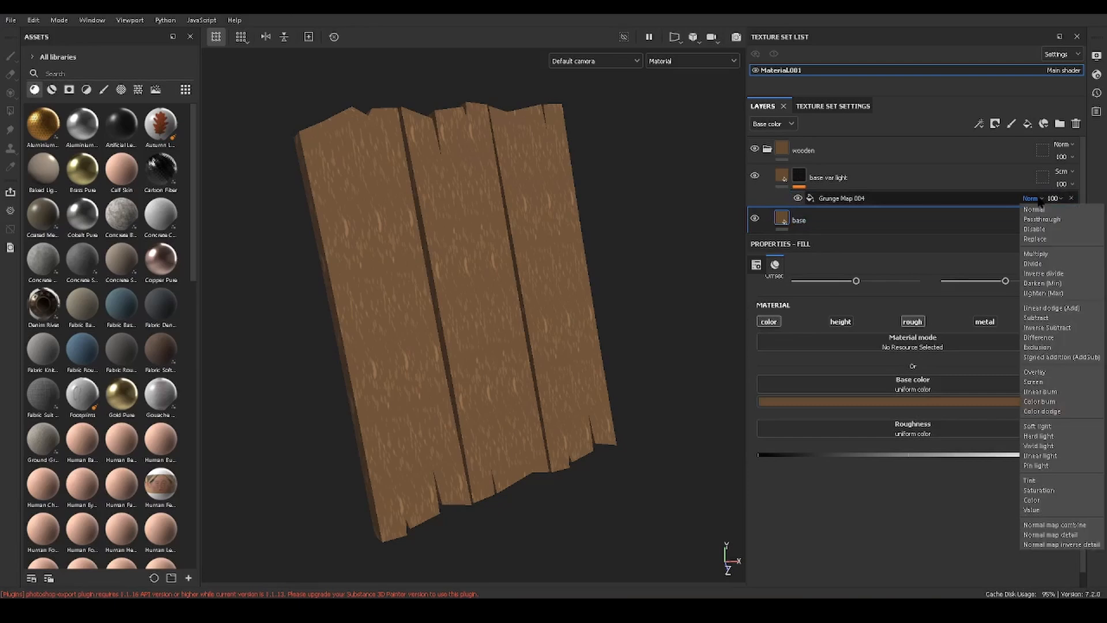
pyautogui.click(1069, 172)
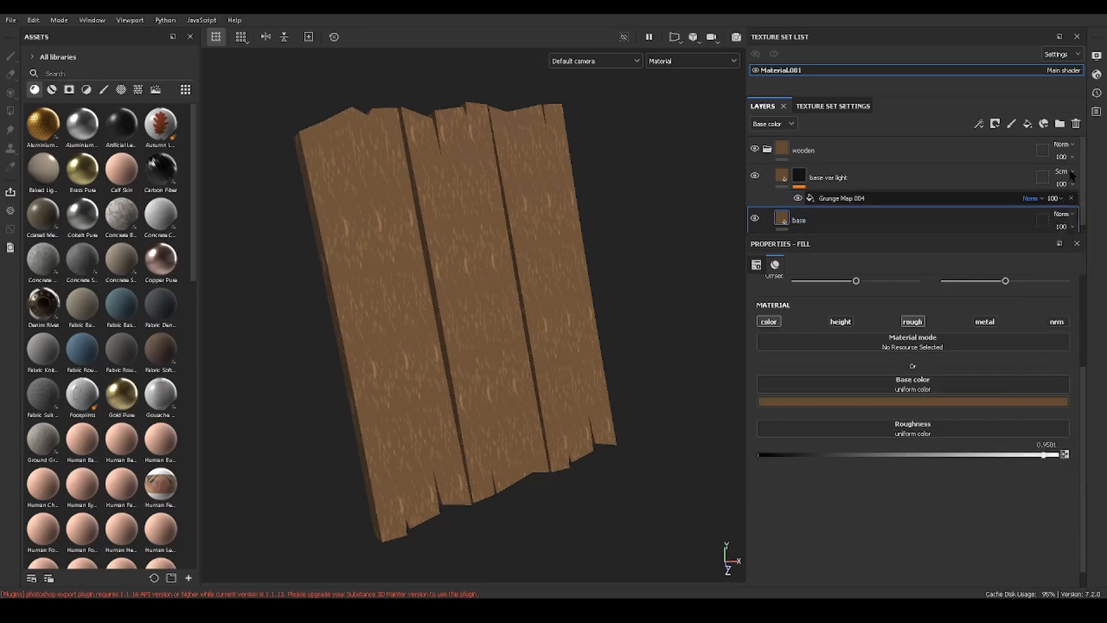
pyautogui.click(1070, 171)
pyautogui.click(1070, 171)
pyautogui.click(1067, 172)
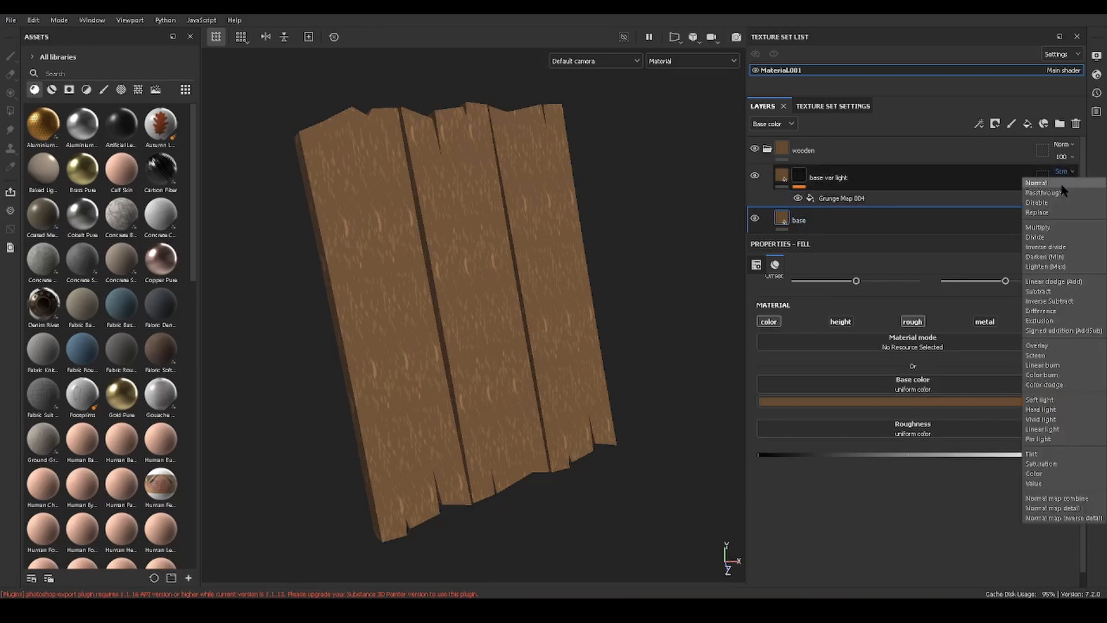
pyautogui.click(1062, 185)
# Try Multiply and Screen on the Grunge Map 004 mask fill, and return its blend mode to Normal
pyautogui.click(1036, 199)
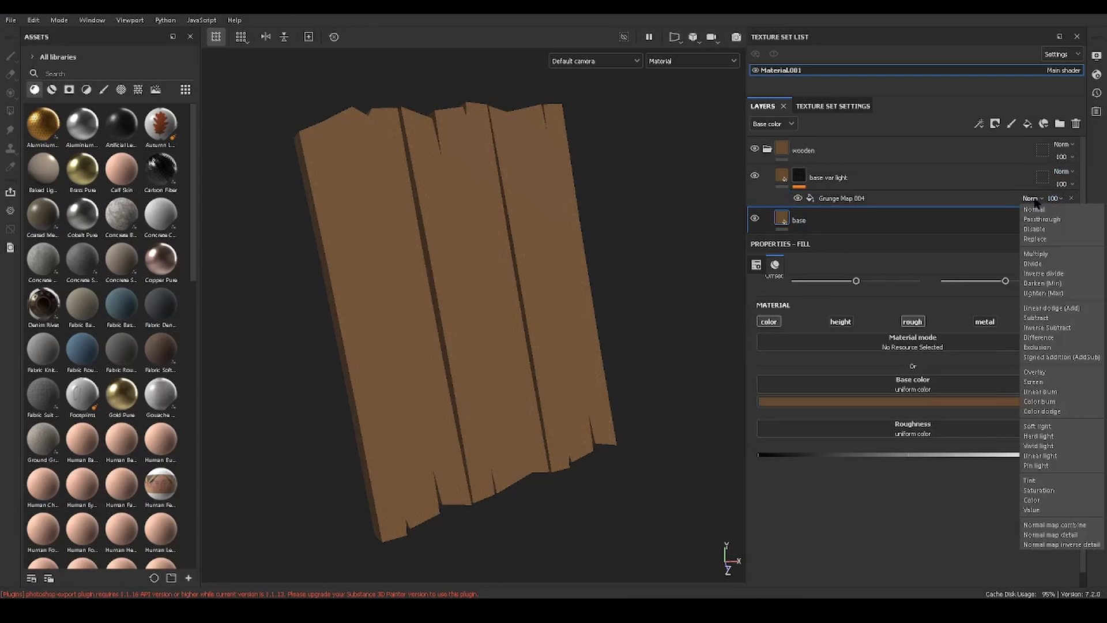
pyautogui.click(1050, 254)
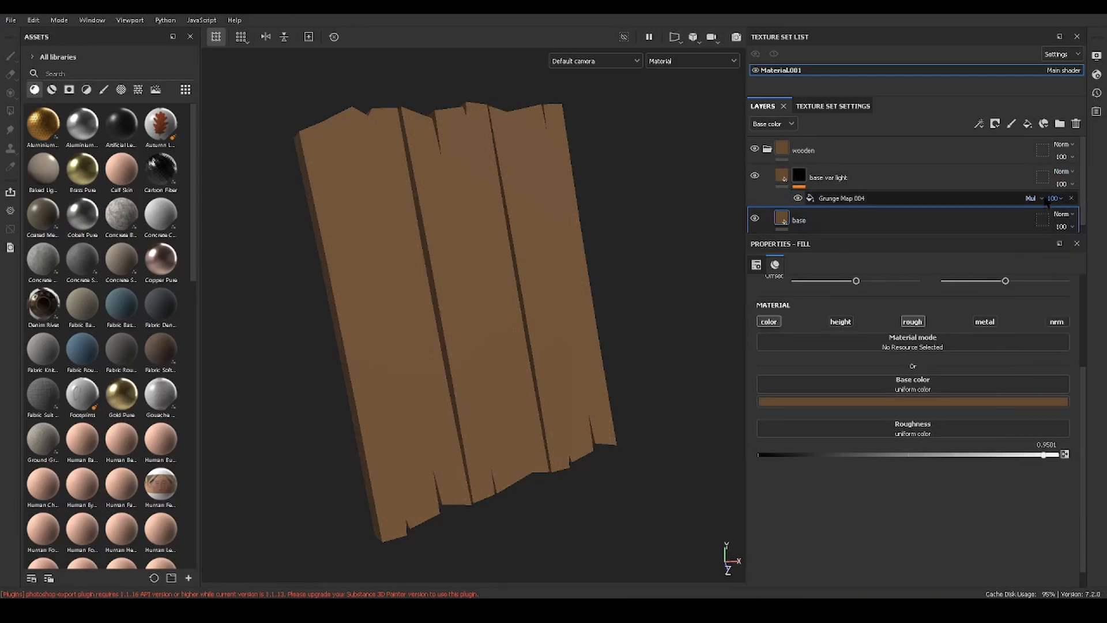
pyautogui.click(1032, 198)
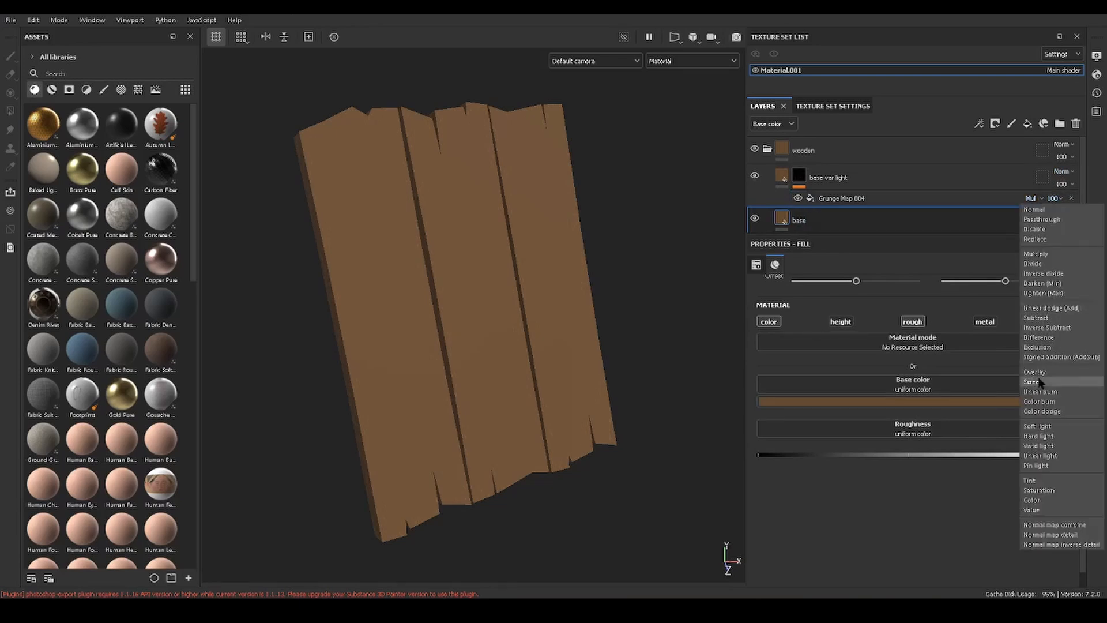
pyautogui.click(1041, 384)
pyautogui.click(1033, 199)
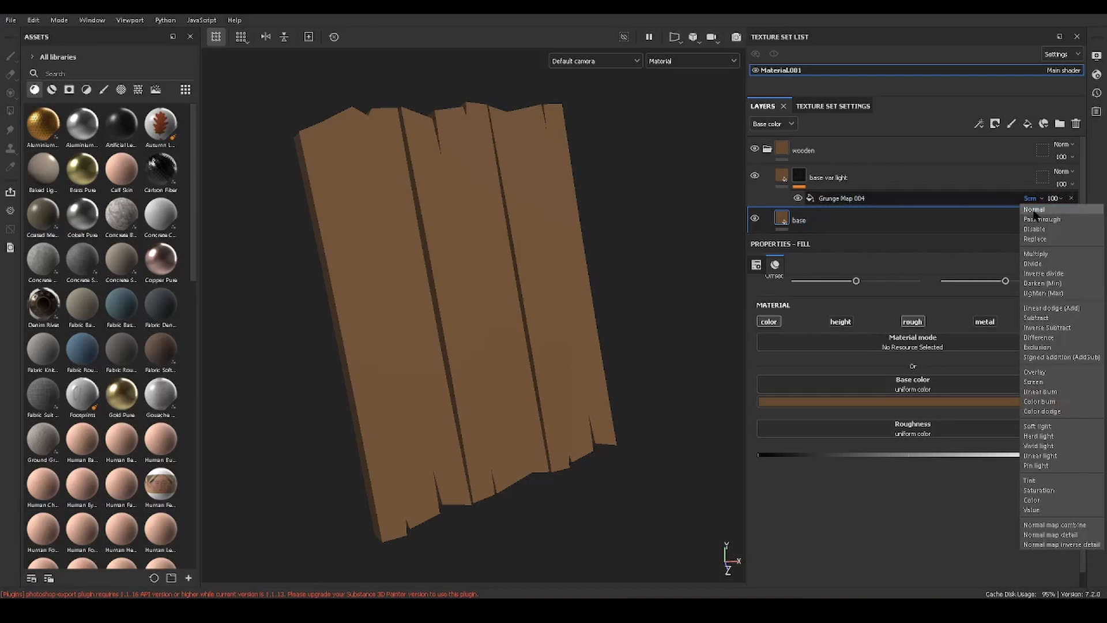
pyautogui.click(1038, 209)
# Set the "base var light" layer's blend mode to Overlay and the "base" fill's UV scale to 14.87
pyautogui.click(1068, 172)
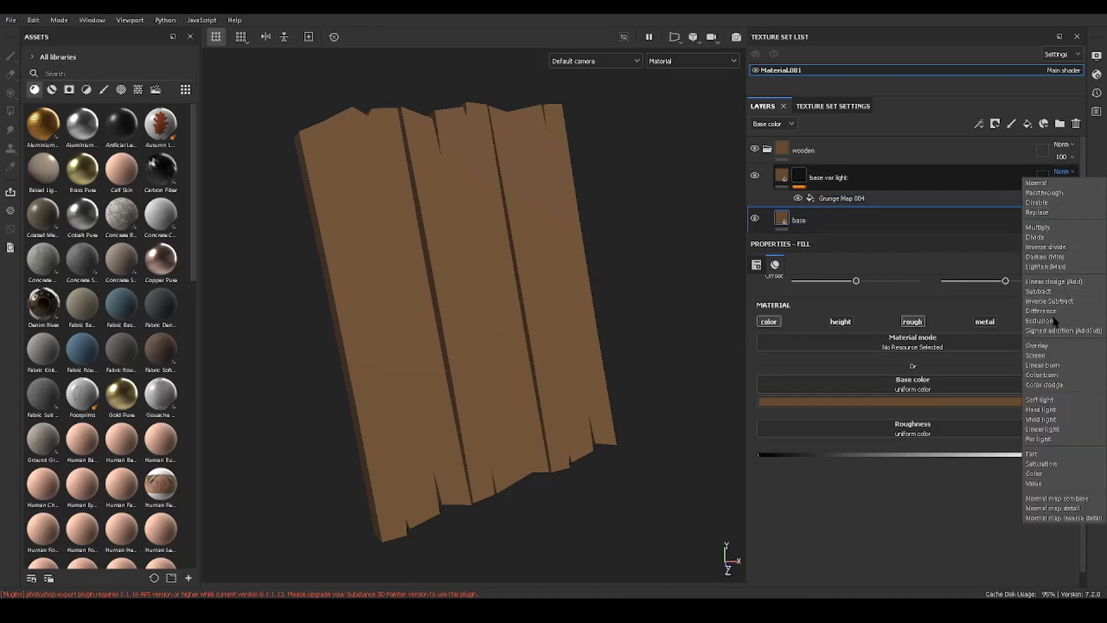
pyautogui.click(1041, 345)
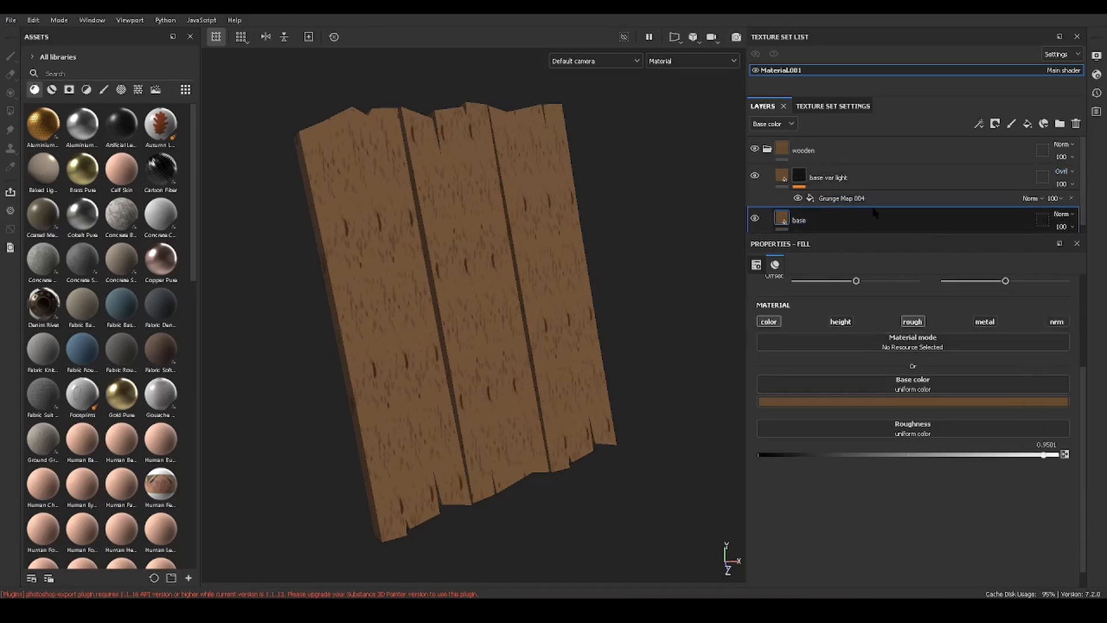
pyautogui.scroll(3, 941, 323)
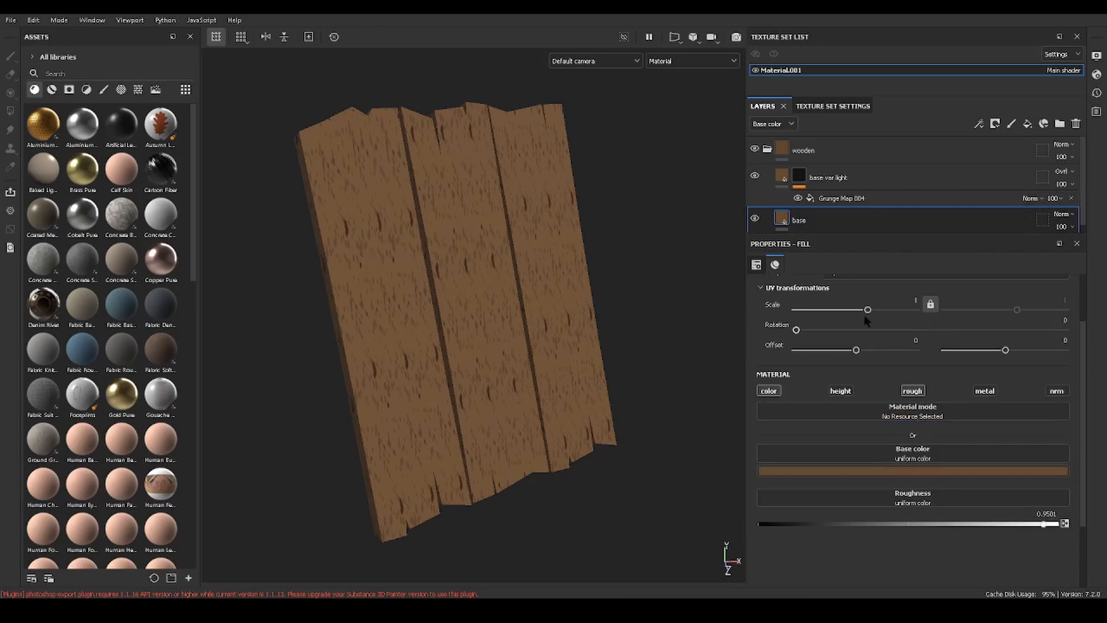
pyautogui.scroll(2, 868, 323)
pyautogui.moveTo(869, 346)
pyautogui.mouseDown()
pyautogui.moveTo(848, 346)
pyautogui.moveTo(886, 345)
pyautogui.mouseUp()
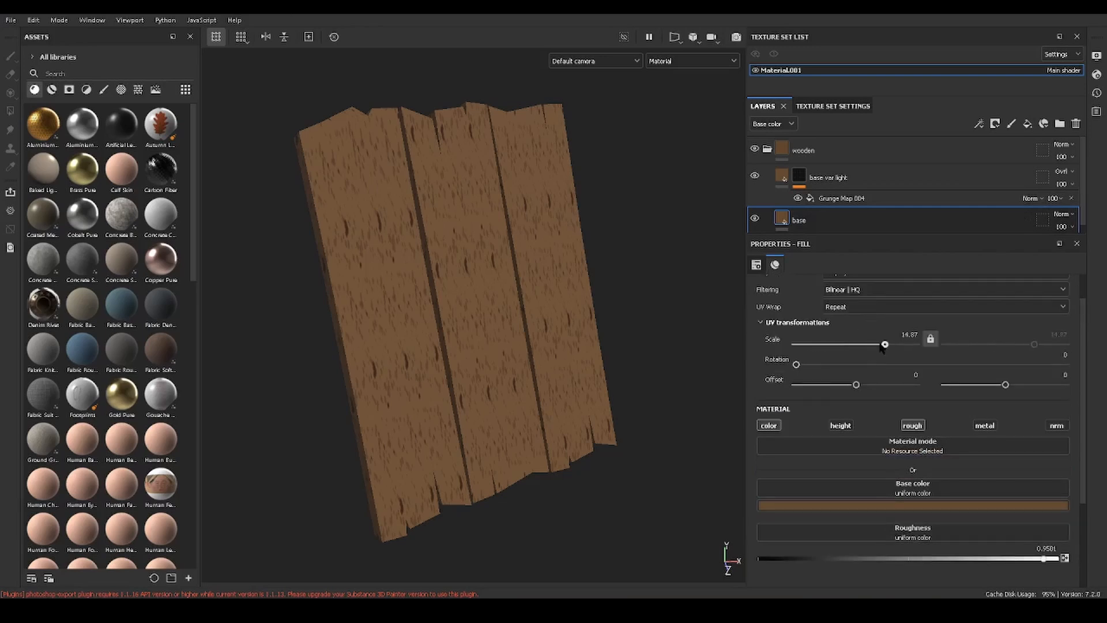
# Set the Grunge Map 004 mask fill's UV scale to 1.15, balance to 0.44 and contrast to 0.34
pyautogui.click(901, 199)
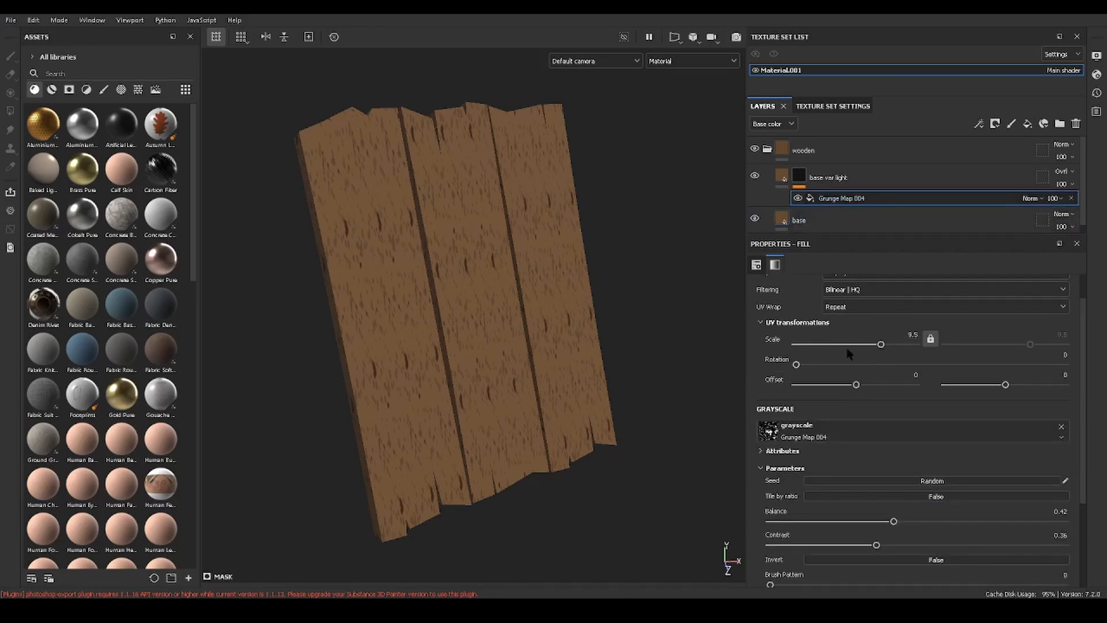
pyautogui.moveTo(881, 345)
pyautogui.mouseDown()
pyautogui.moveTo(852, 346)
pyautogui.moveTo(882, 345)
pyautogui.moveTo(868, 347)
pyautogui.mouseUp()
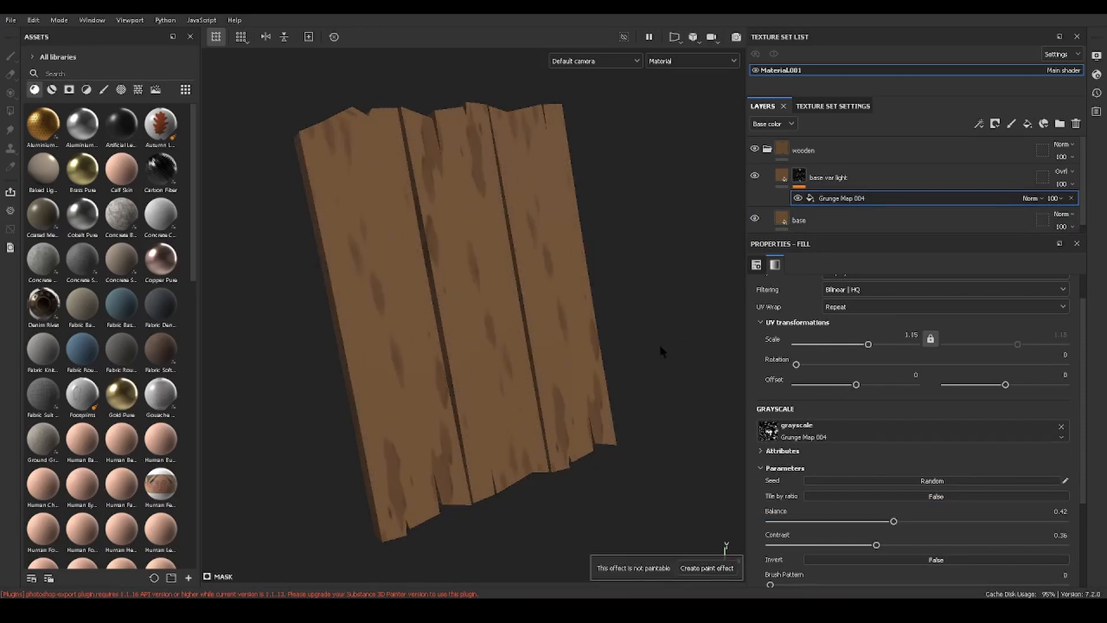
pyautogui.moveTo(700, 375)
pyautogui.keyDown('alt'); pyautogui.mouseDown()
pyautogui.moveTo(600, 403)
pyautogui.moveTo(638, 366)
pyautogui.moveTo(569, 313)
pyautogui.moveTo(628, 275)
pyautogui.moveTo(617, 320)
pyautogui.moveTo(603, 329)
pyautogui.moveTo(612, 334)
pyautogui.mouseUp(); pyautogui.keyUp('alt')
pyautogui.scroll(-1, 894, 421)
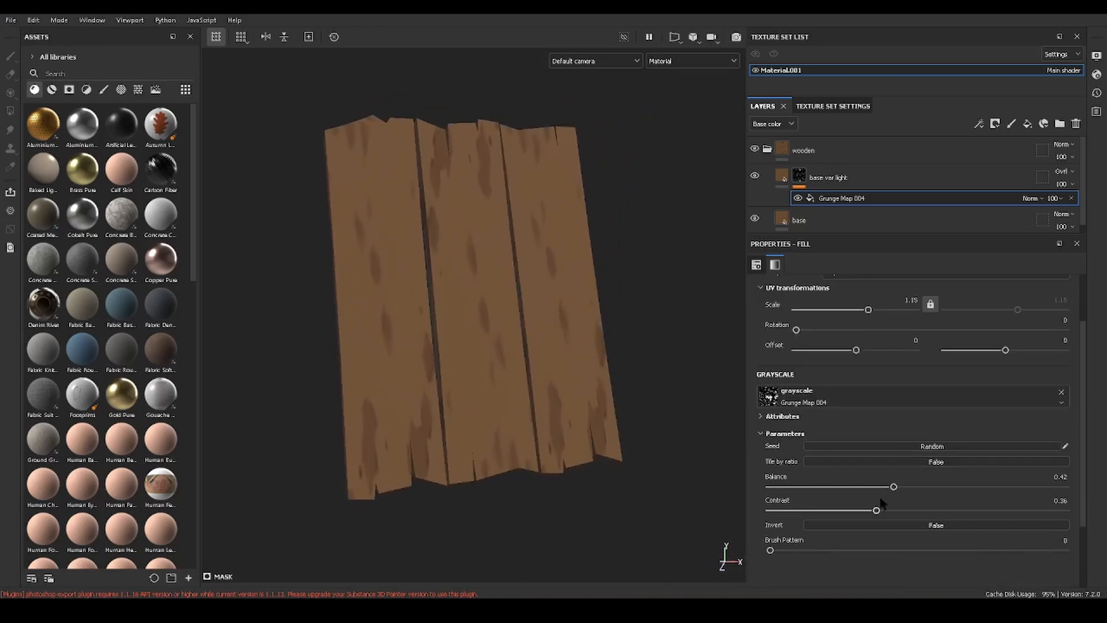
pyautogui.moveTo(894, 488); pyautogui.dragTo(872, 511)
pyautogui.scroll(2, 886, 482)
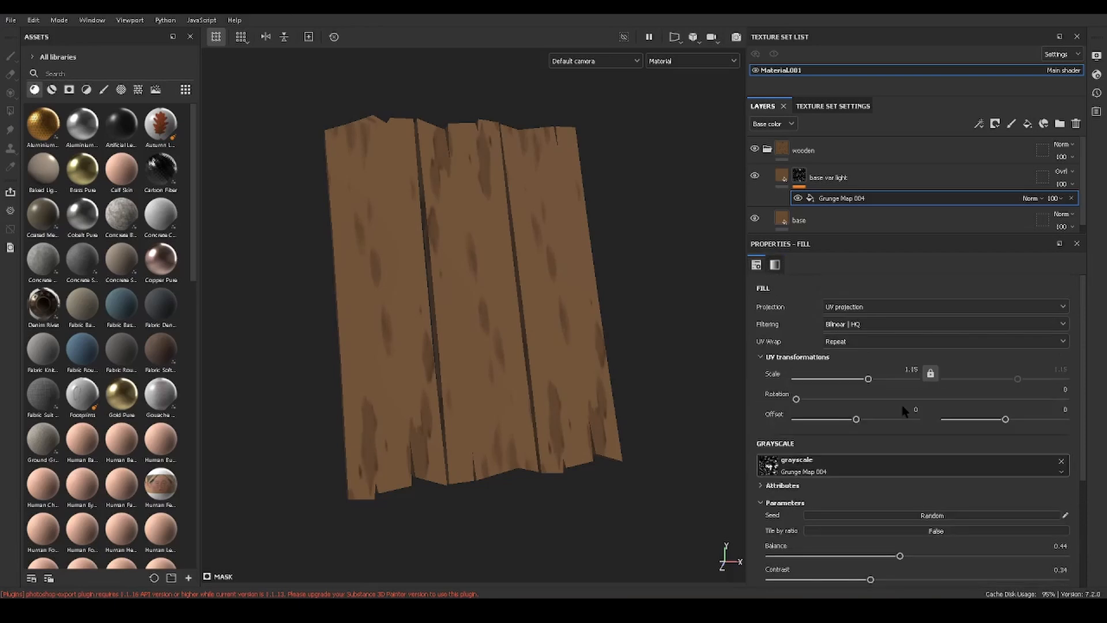
# Duplicate the "base var light" layer together with its grunge mask
pyautogui.click(883, 188)
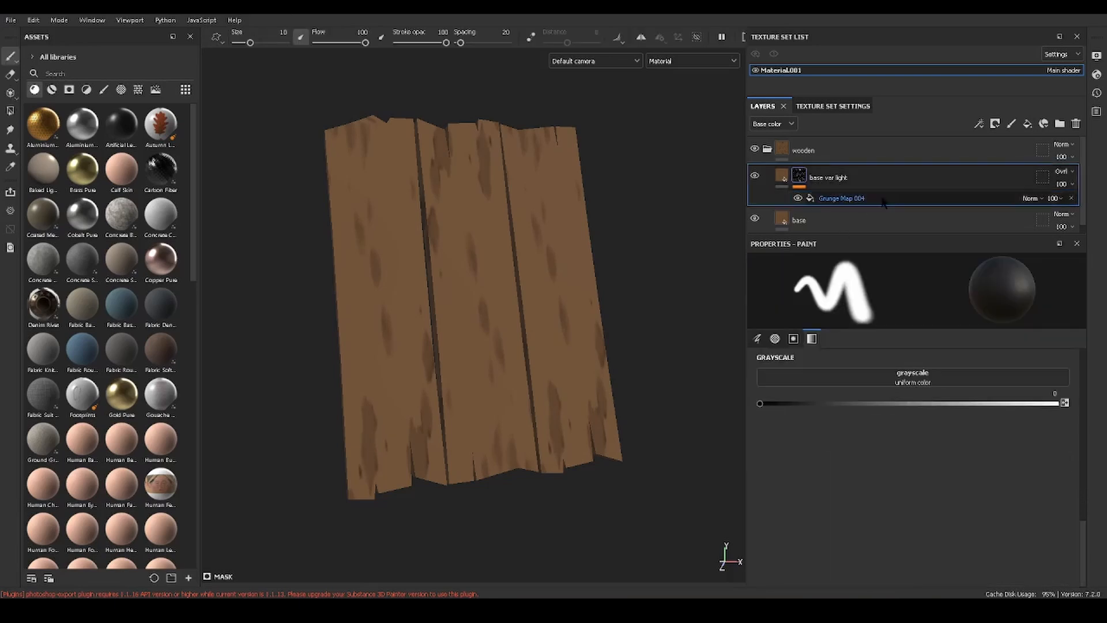
pyautogui.click(882, 197)
pyautogui.click(883, 180)
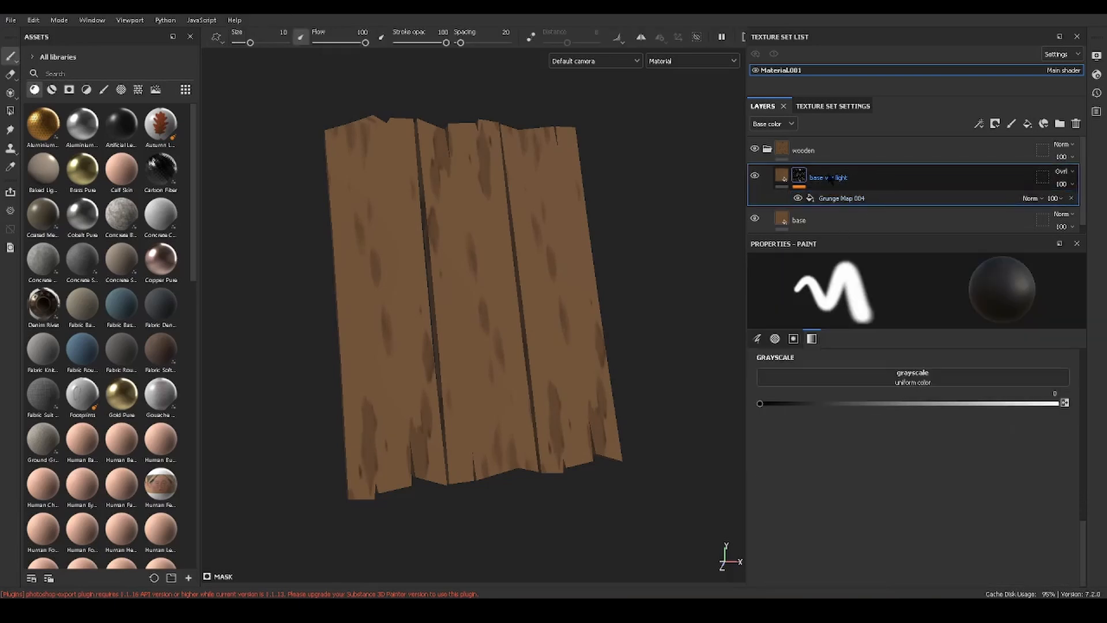
pyautogui.moveTo(846, 180); pyautogui.dragTo(848, 167)
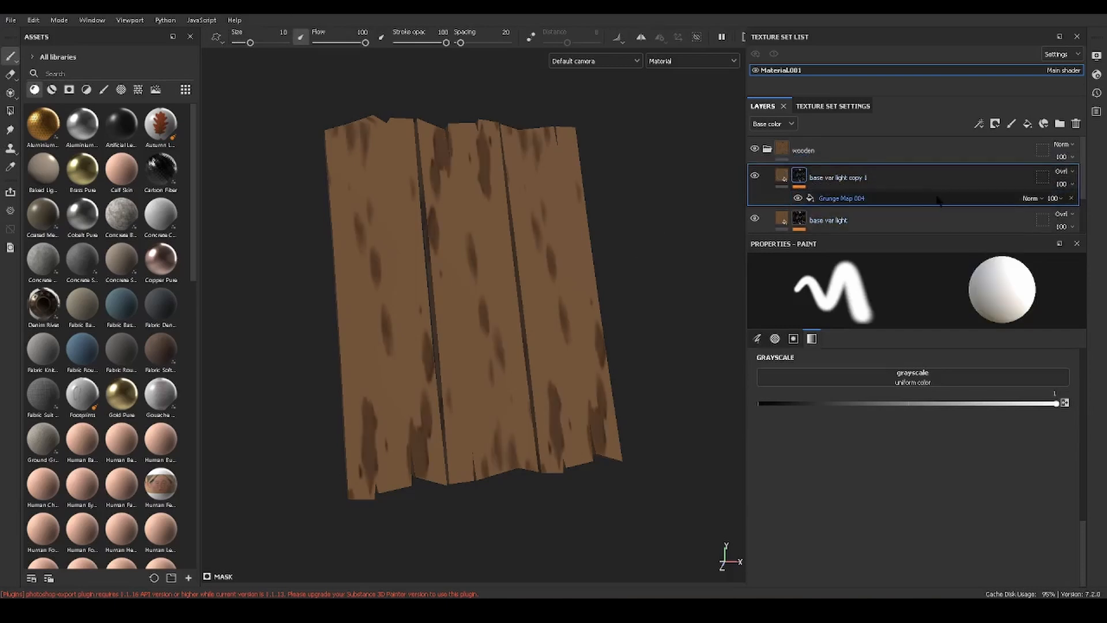
pyautogui.keyDown('ctrl'); pyautogui.moveTo(939, 199); pyautogui.dragTo(848, 220); pyautogui.keyUp('ctrl')
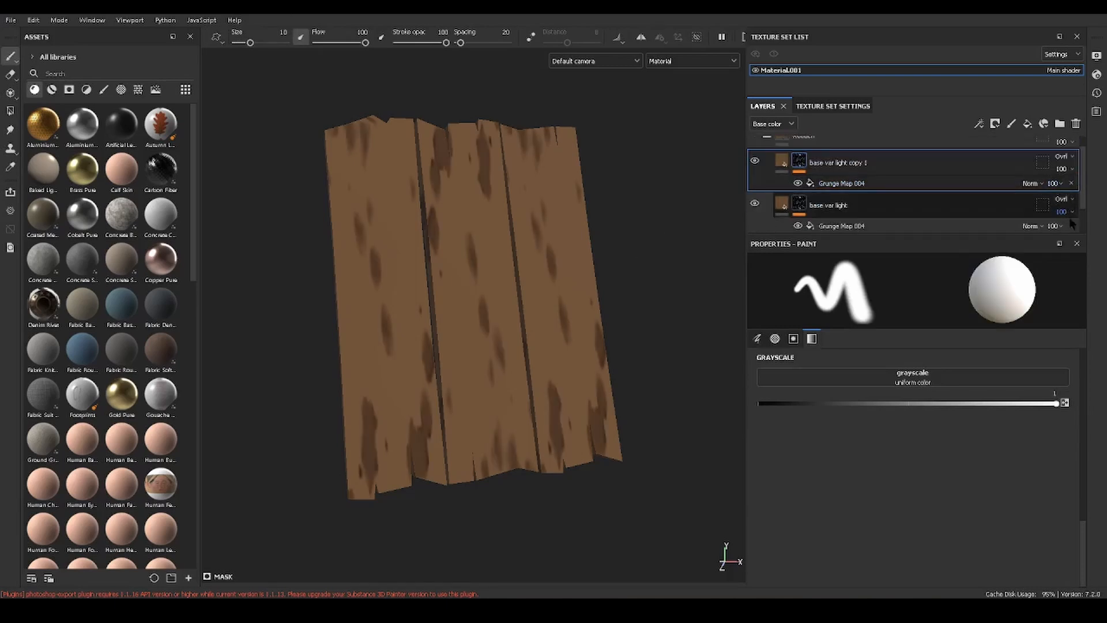
# Set the original "base var light" layer to Linear dodge (Add) and its grunge map's balance to 0.57, undoing a UV scale trial
pyautogui.click(1074, 199)
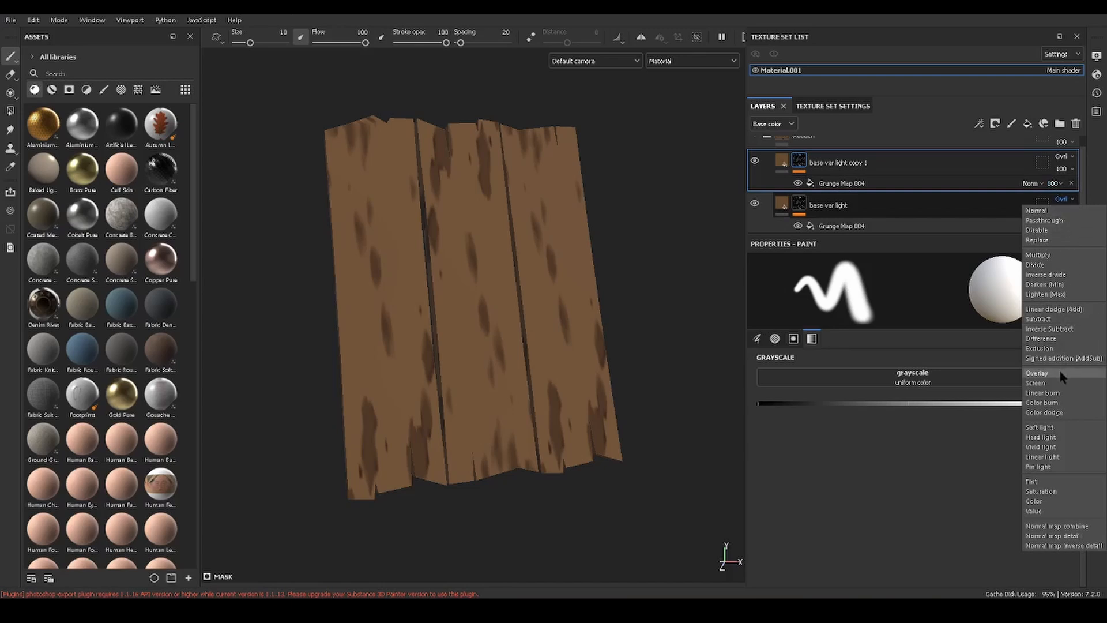
pyautogui.click(1076, 310)
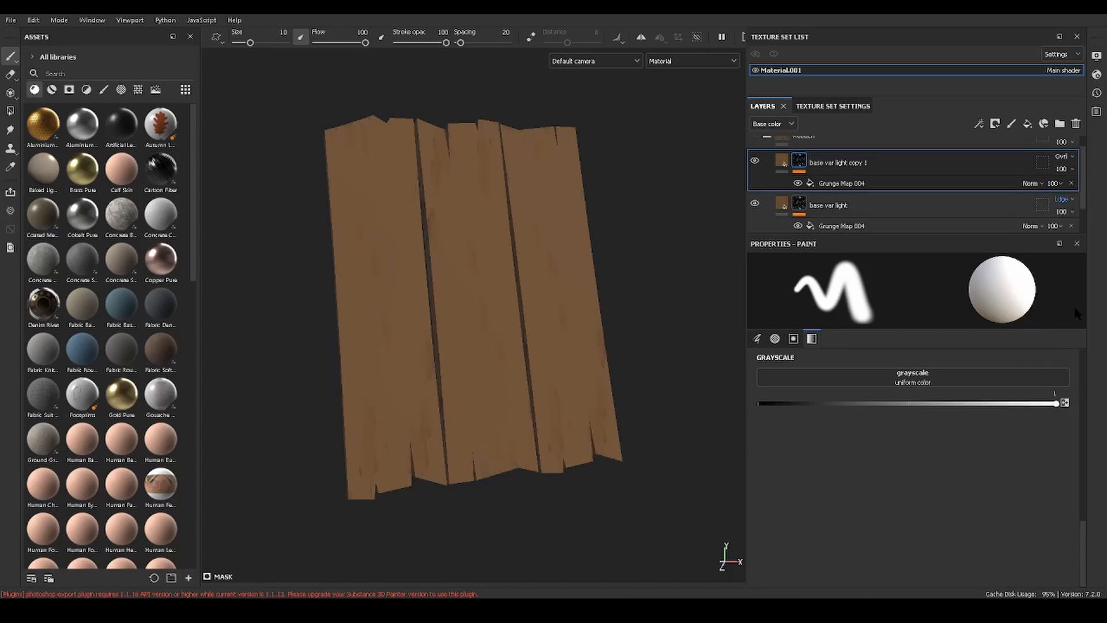
pyautogui.click(923, 226)
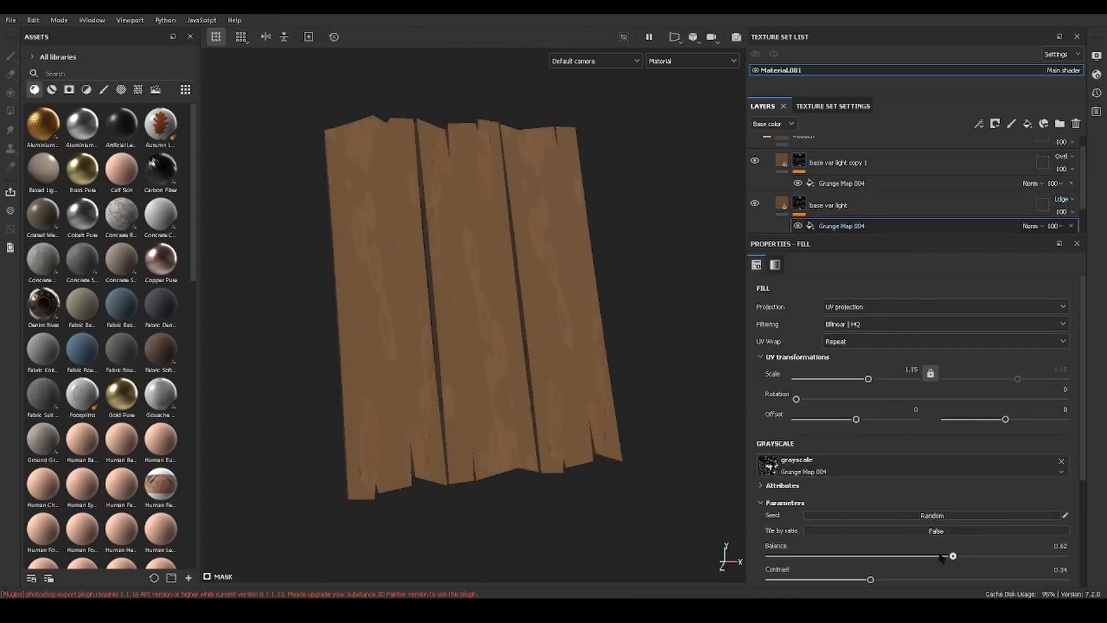
pyautogui.moveTo(941, 557)
pyautogui.mouseDown()
pyautogui.moveTo(841, 557)
pyautogui.moveTo(929, 559)
pyautogui.mouseUp()
pyautogui.moveTo(869, 380); pyautogui.dragTo(878, 382)
pyautogui.hotkey('ctrl', 'z')
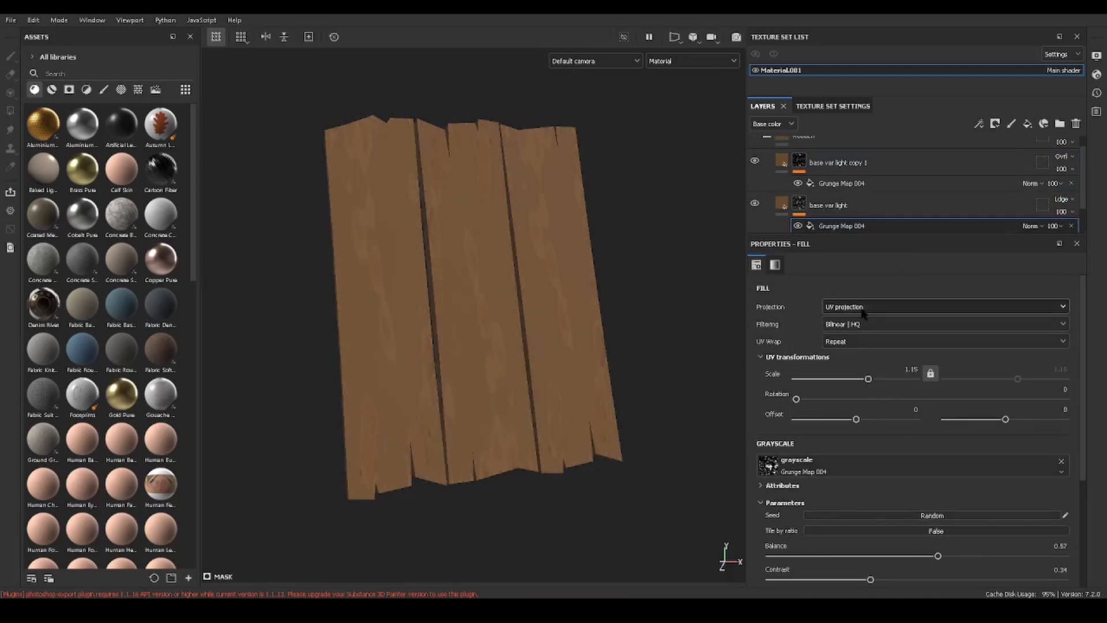
# Return the original "base var light" layer's blend mode to Overlay
pyautogui.click(895, 184)
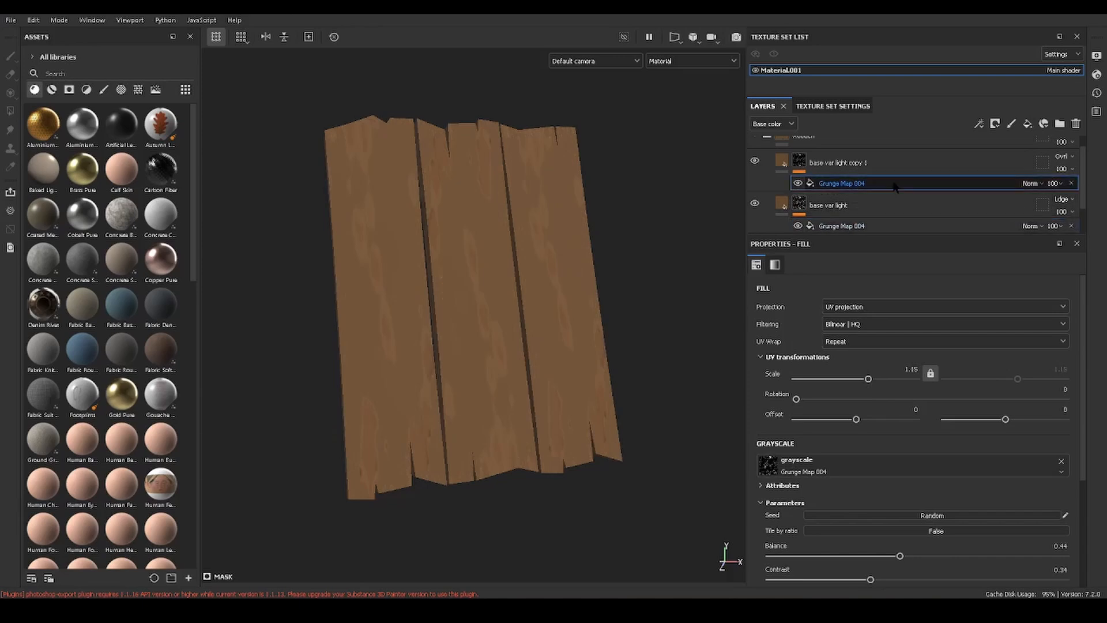
pyautogui.click(1071, 205)
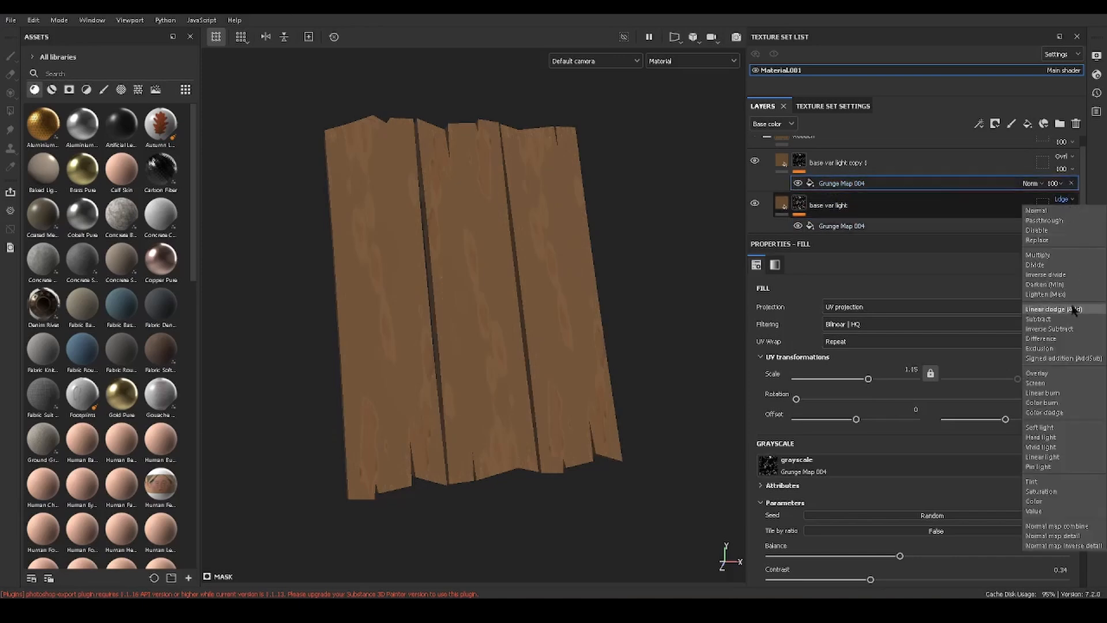
pyautogui.click(1064, 373)
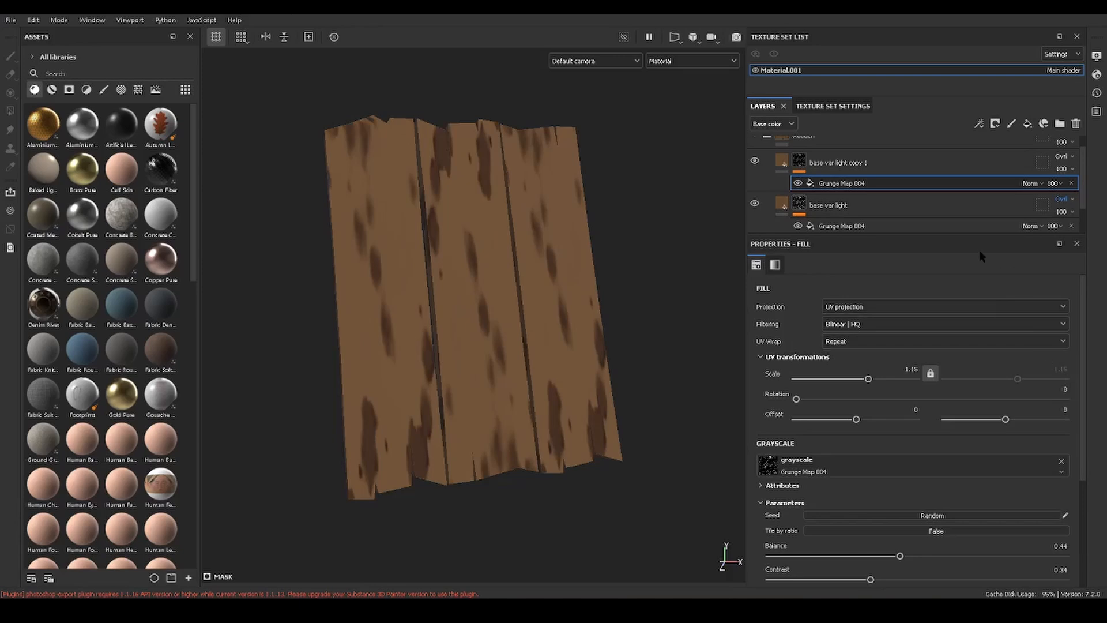
pyautogui.click(1071, 200)
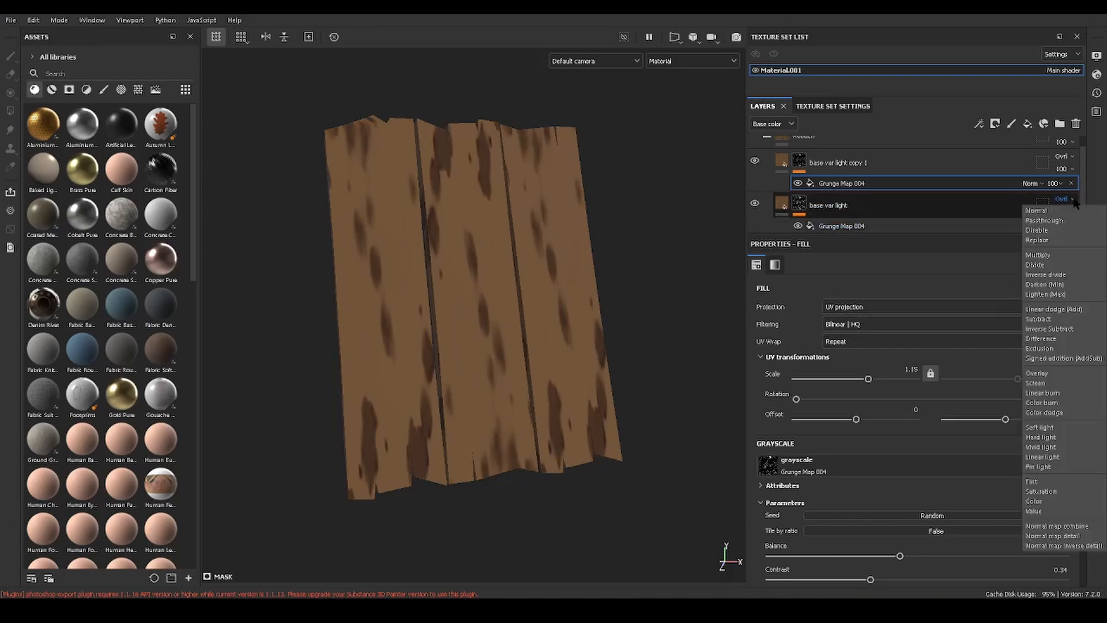
# Set the "base var light copy 1" layer's blend mode to Multiply and randomize its Grunge Map 004 seed several times
pyautogui.click(1072, 158)
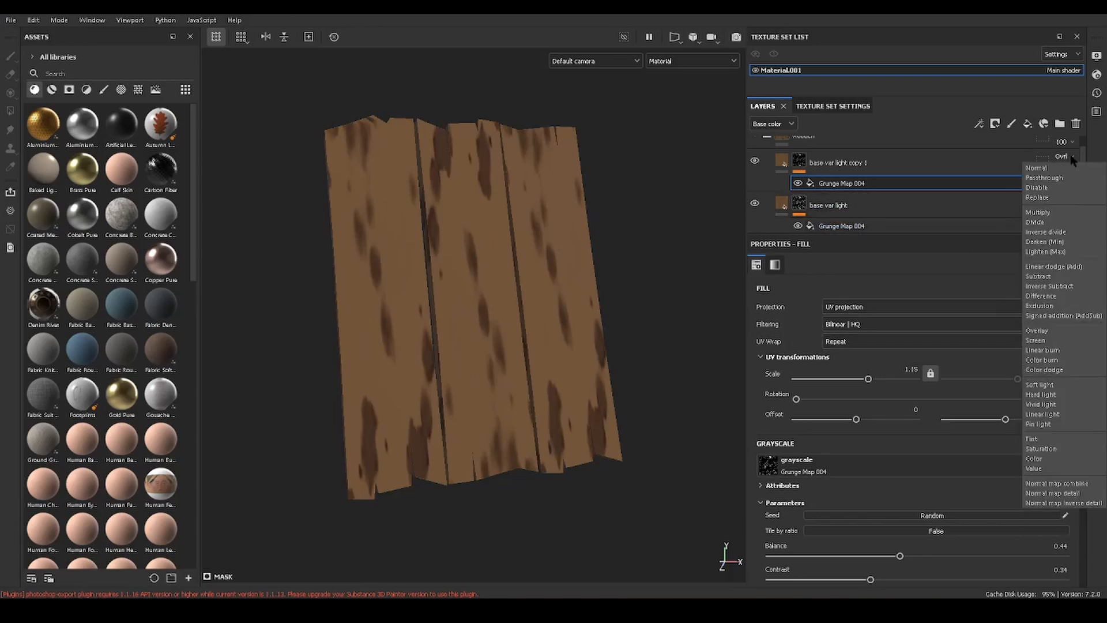
pyautogui.click(1062, 213)
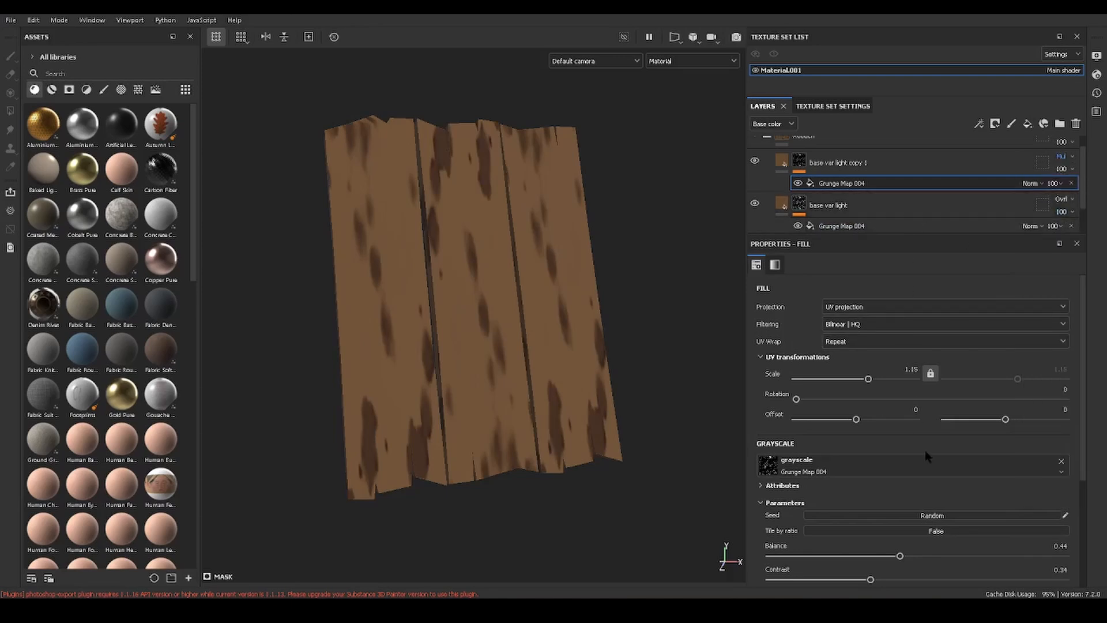
pyautogui.scroll(-1, 927, 456)
pyautogui.click(941, 482)
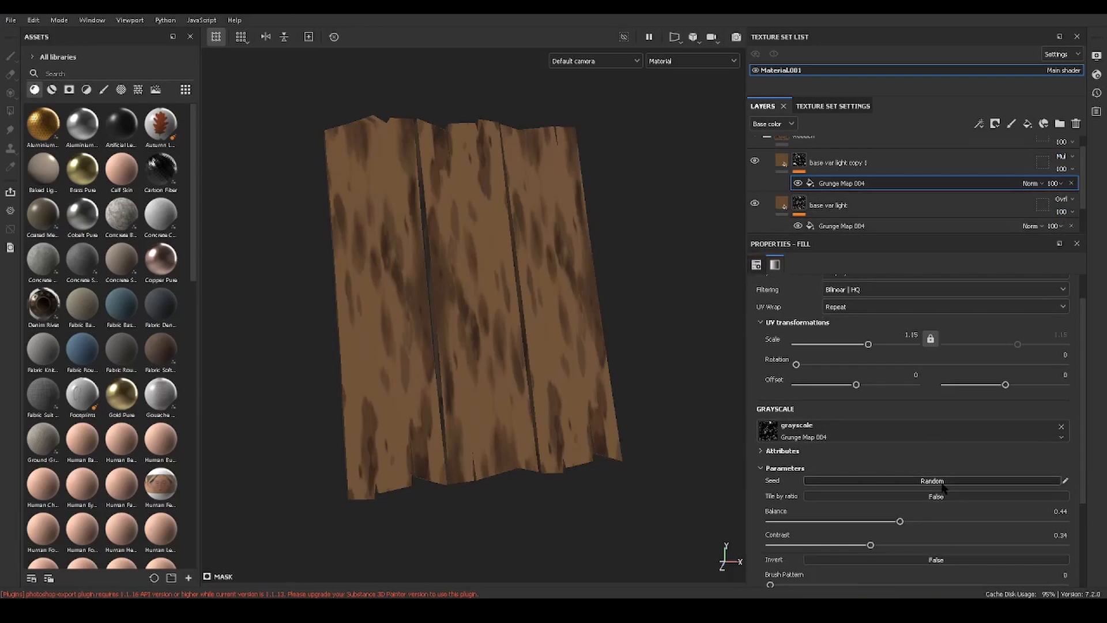
pyautogui.click(943, 483)
pyautogui.click(943, 483)
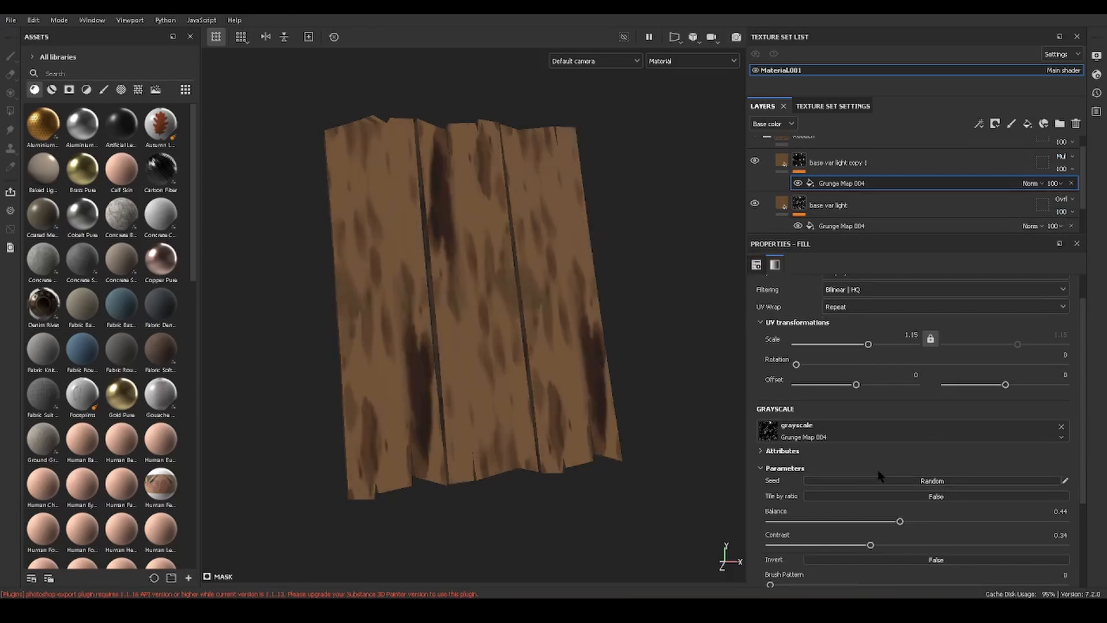
# Set the copied layer's grunge map to UV scale 0.99, balance 0.3 and contrast 0.33
pyautogui.click(865, 345)
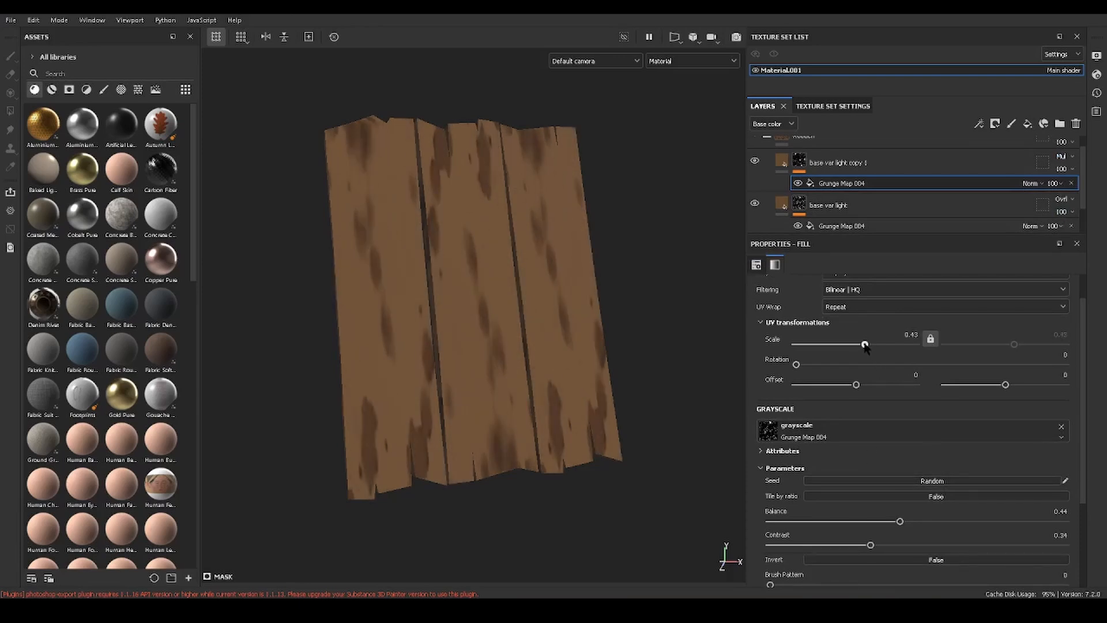
pyautogui.moveTo(865, 344); pyautogui.dragTo(867, 347)
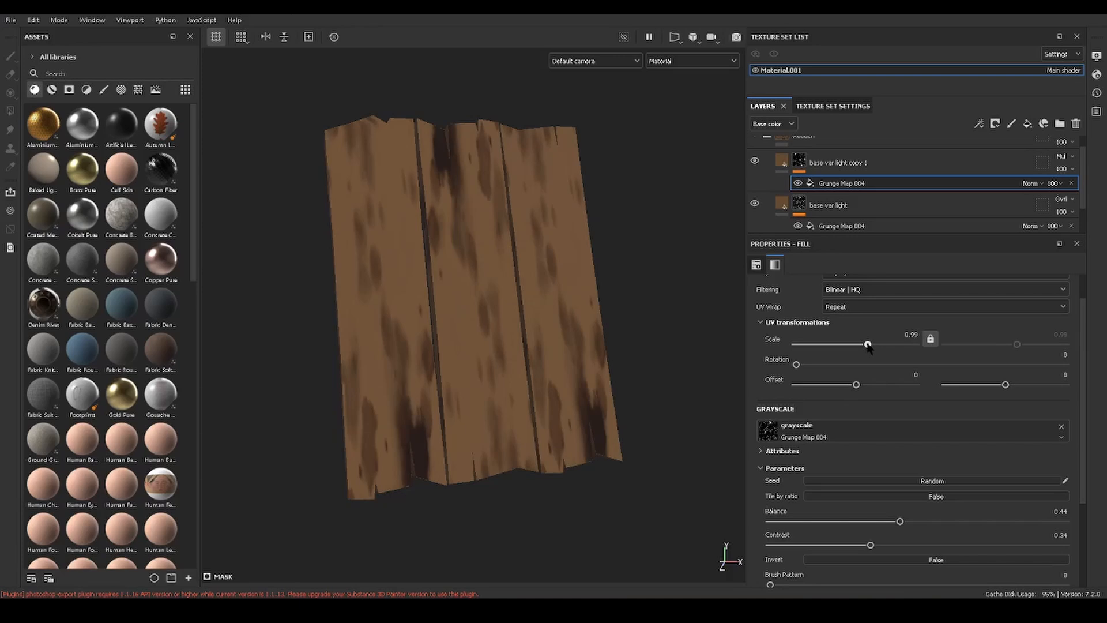
pyautogui.scroll(-3, 910, 415)
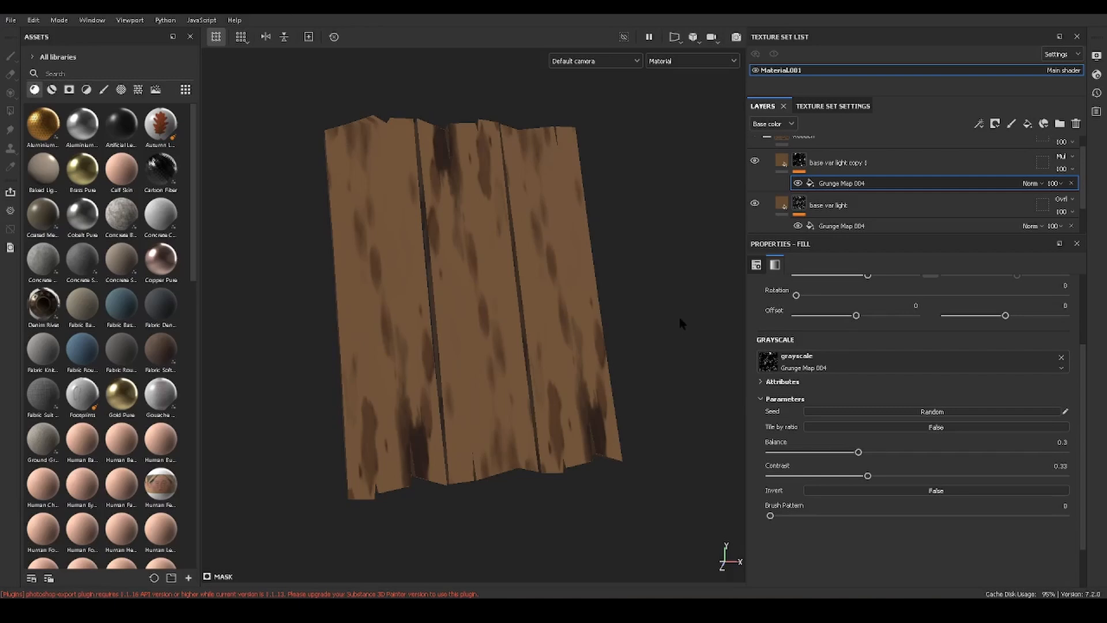
pyautogui.keyDown('alt'); pyautogui.moveTo(669, 360); pyautogui.dragTo(538, 352); pyautogui.keyUp('alt')
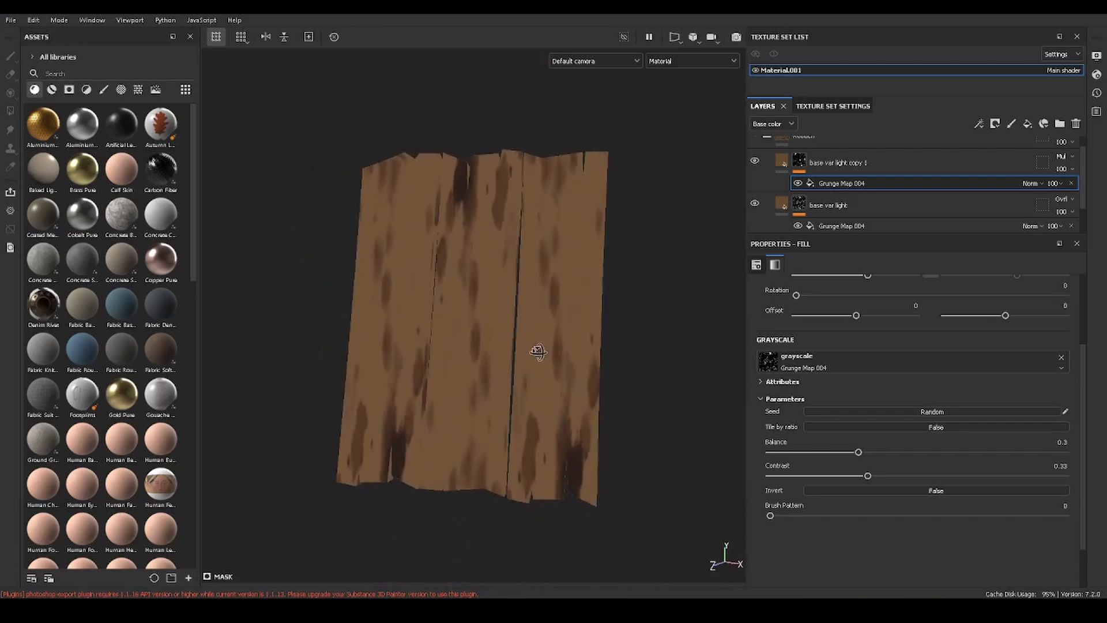
# Enlarge the layer stack's display area and search the material assets for "wood"
pyautogui.scroll(-1, 896, 230)
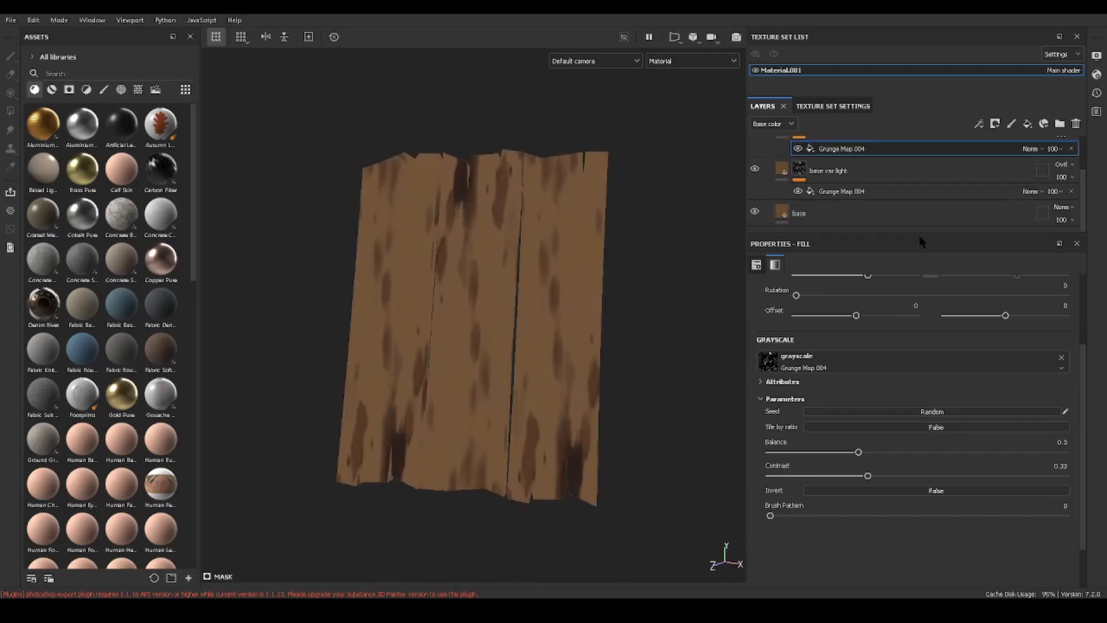
pyautogui.moveTo(920, 233); pyautogui.dragTo(918, 403)
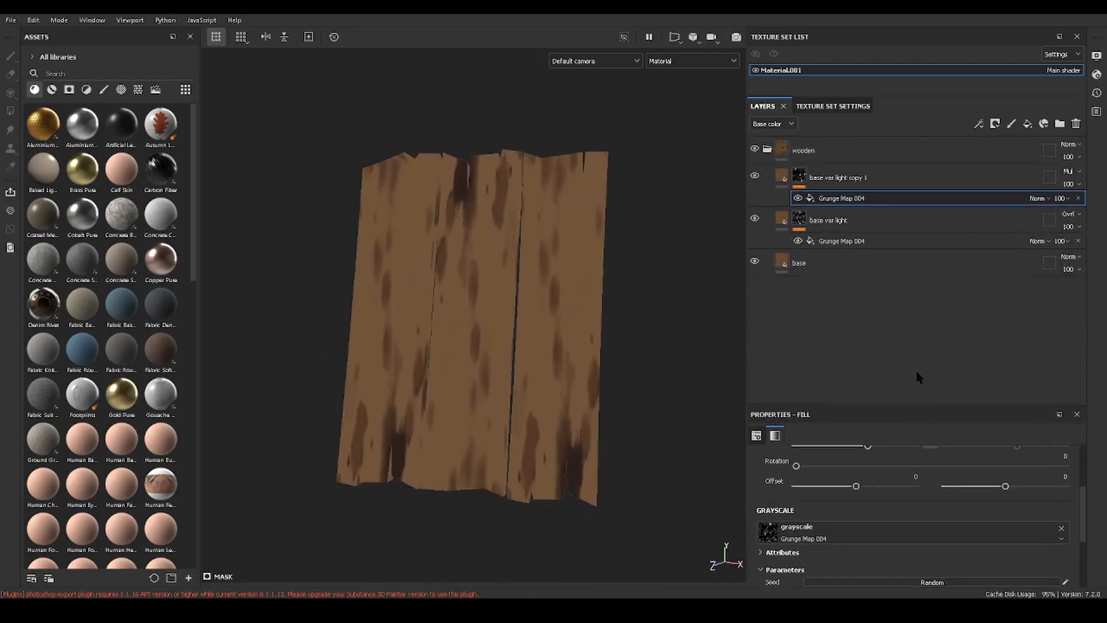
pyautogui.click(766, 150)
pyautogui.click(764, 155)
pyautogui.click(51, 89)
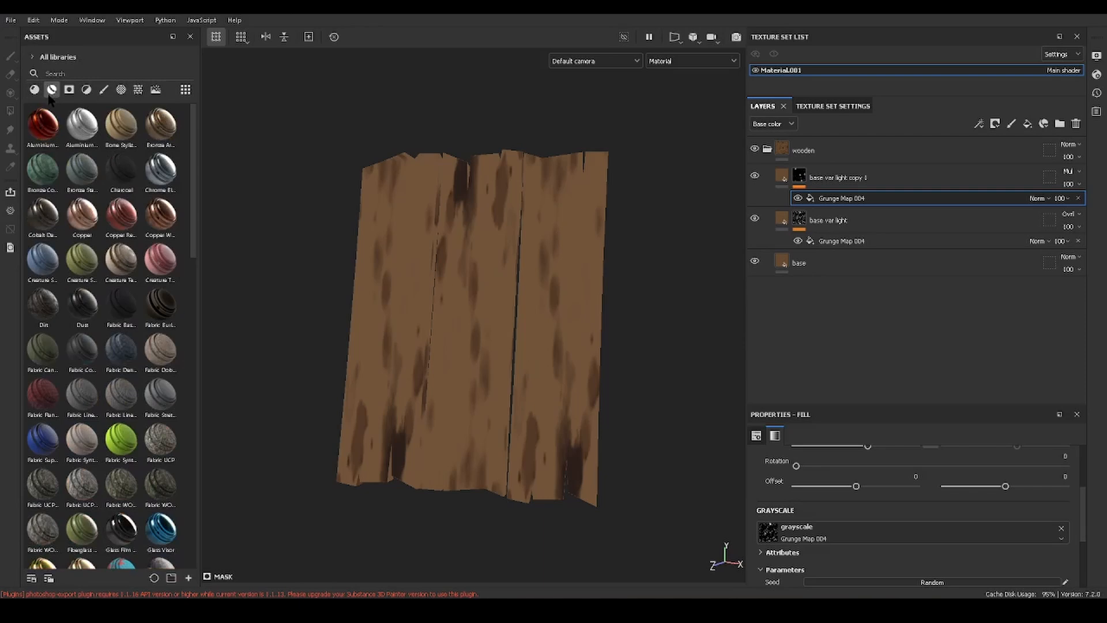
pyautogui.click(35, 92)
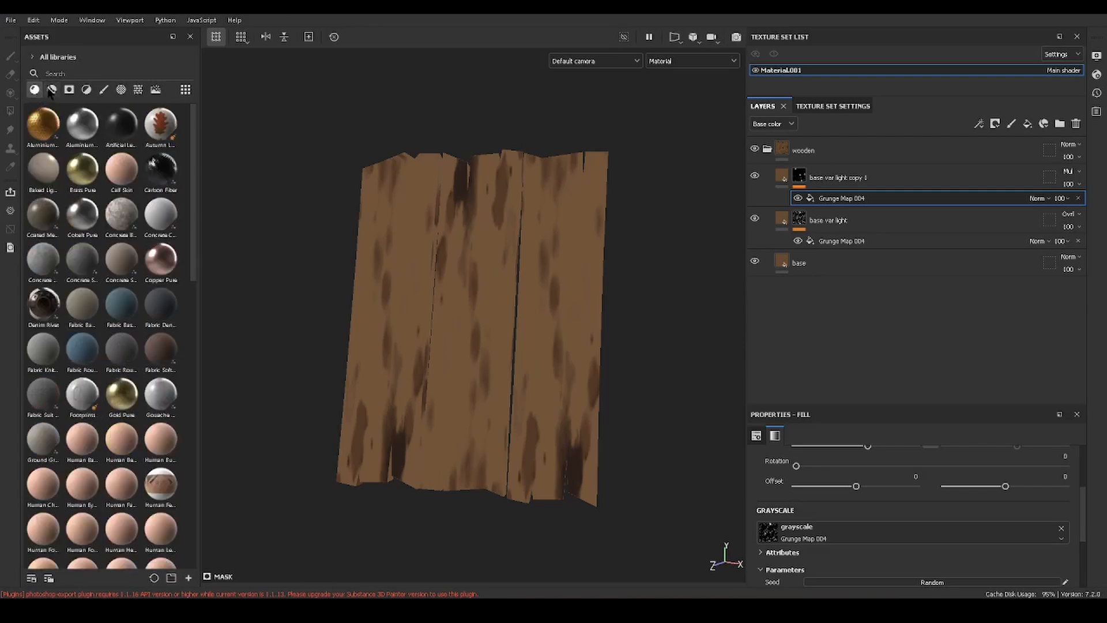
pyautogui.click(64, 74)
pyautogui.write('wood')
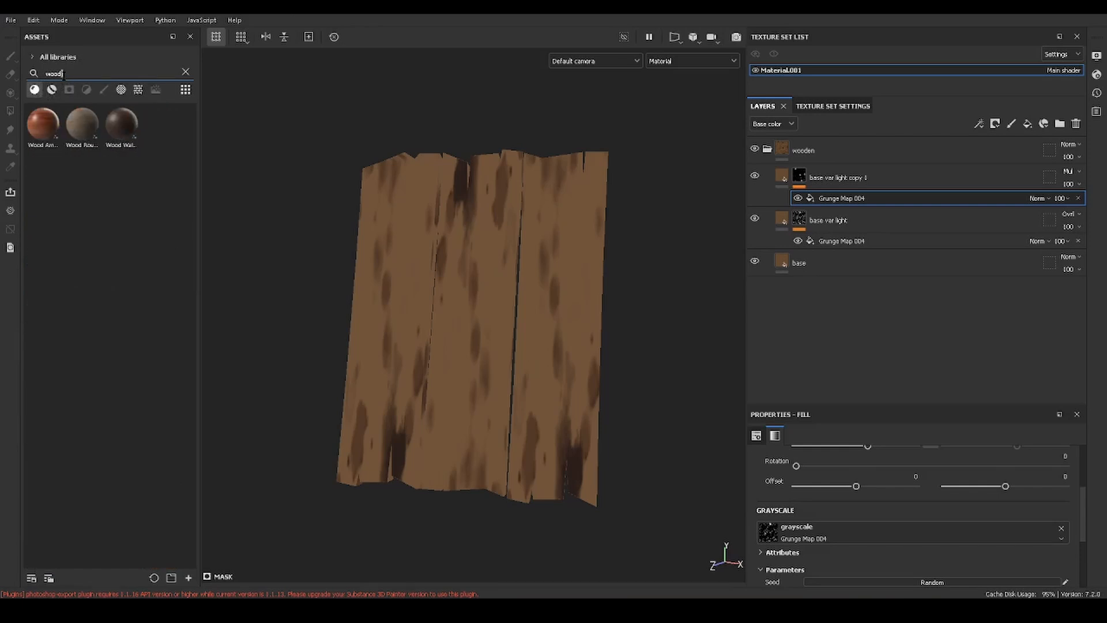
# Use Wood American Cherry in the "base var light copy 1" mask fill and add it as a new layer directly above that layer
pyautogui.click(39, 144)
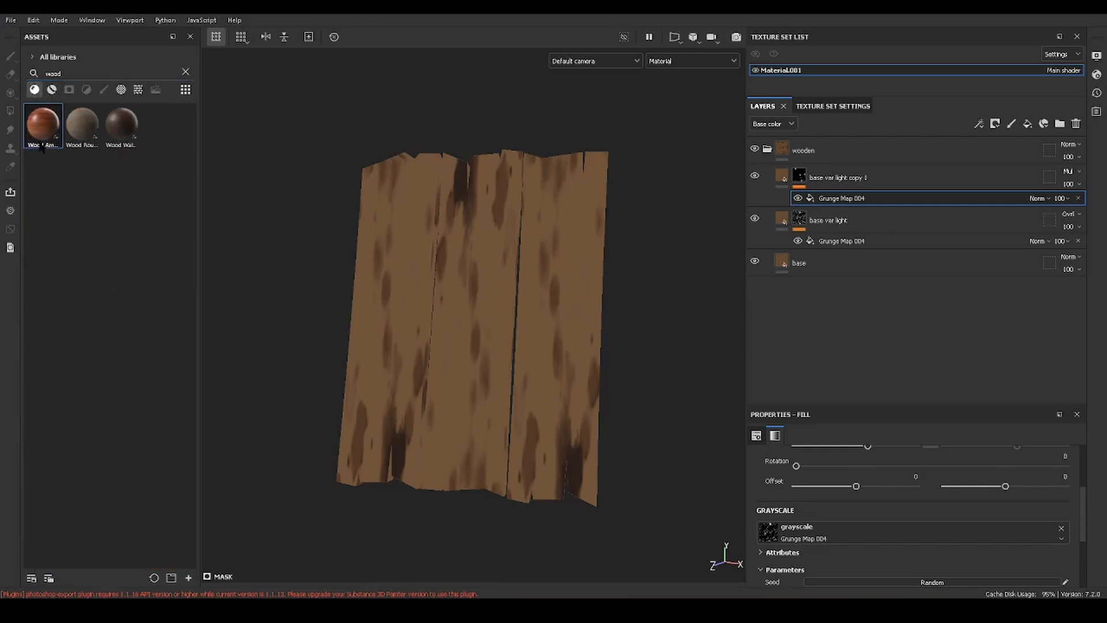
pyautogui.moveTo(50, 128)
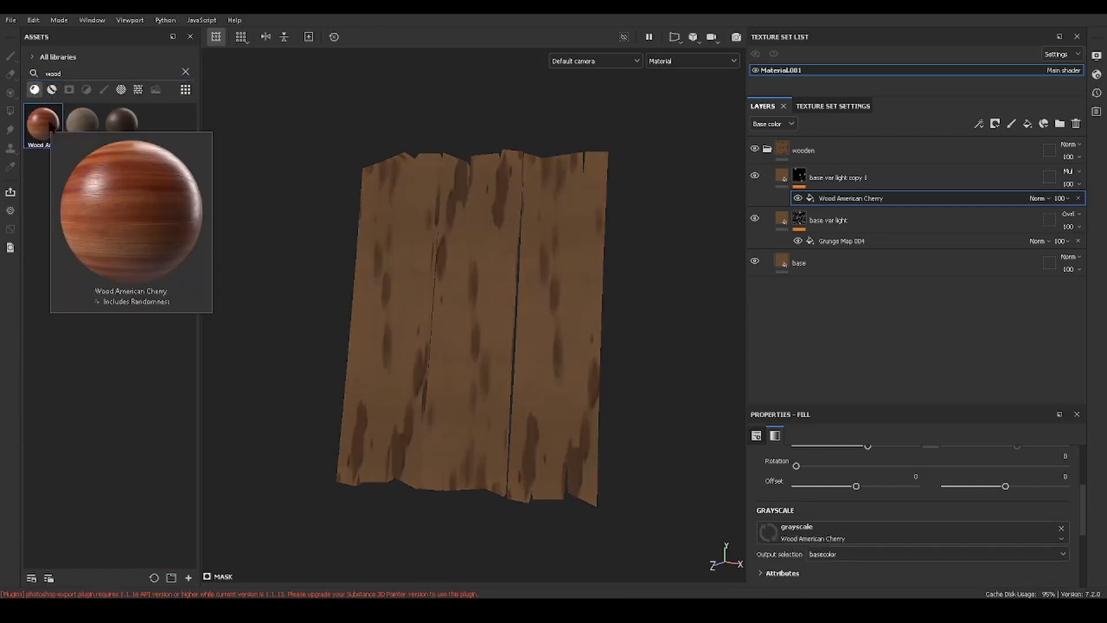
pyautogui.moveTo(49, 126); pyautogui.dragTo(832, 168)
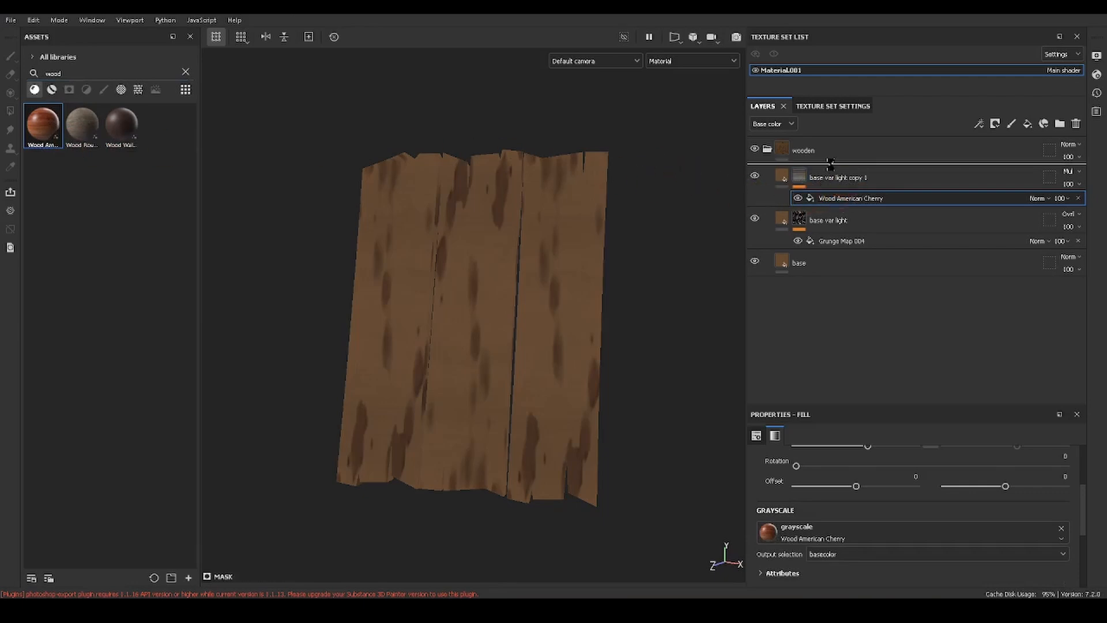
# Examine the Wood American Cherry grain and surface relief on the front, edges and back of the planks
pyautogui.keyDown('alt'); pyautogui.moveTo(545, 316); pyautogui.dragTo(603, 327, button='middle'); pyautogui.keyUp('alt')
pyautogui.keyDown('alt'); pyautogui.moveTo(648, 378); pyautogui.dragTo(712, 420); pyautogui.keyUp('alt')
pyautogui.scroll(3, 564, 366)
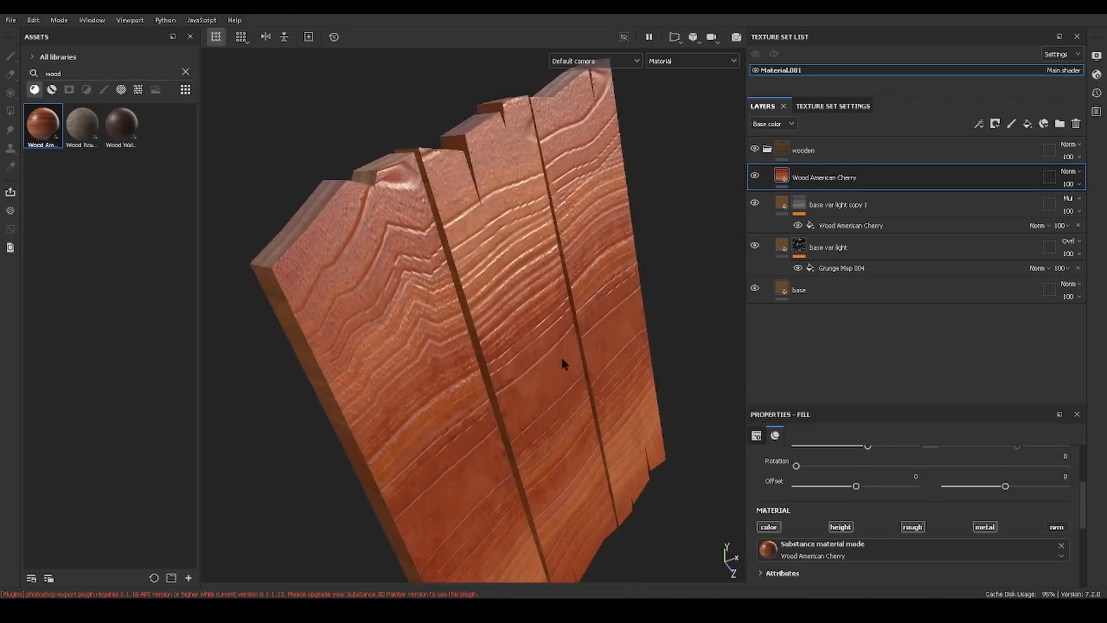
pyautogui.scroll(3, 627, 327)
pyautogui.scroll(-2, 630, 305)
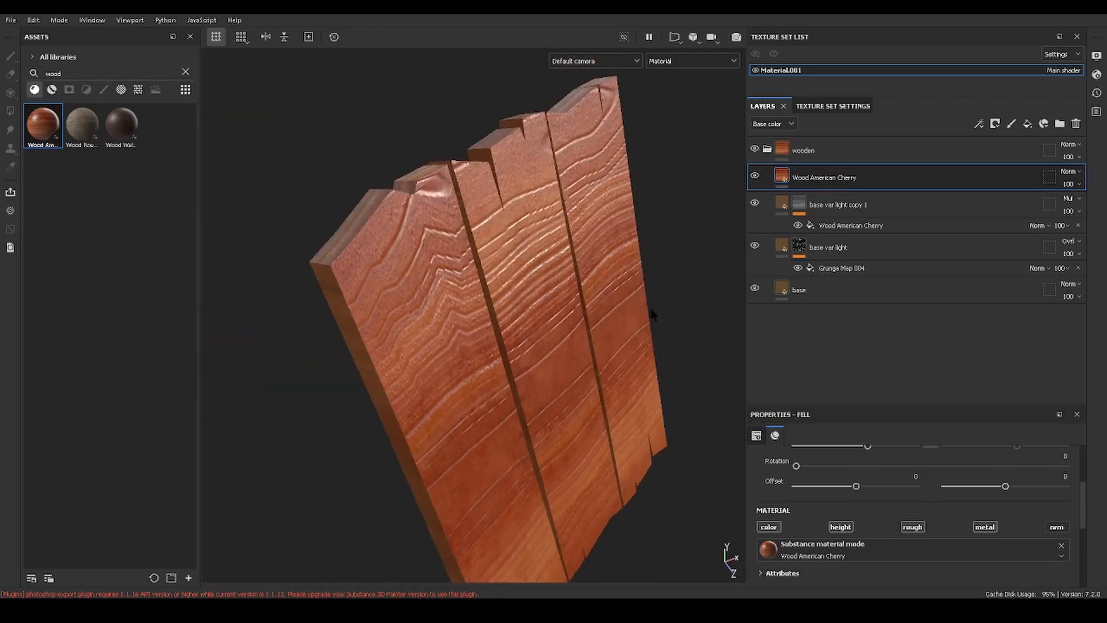
pyautogui.scroll(1, 651, 311)
pyautogui.keyDown('alt'); pyautogui.moveTo(661, 341); pyautogui.dragTo(675, 287); pyautogui.keyUp('alt')
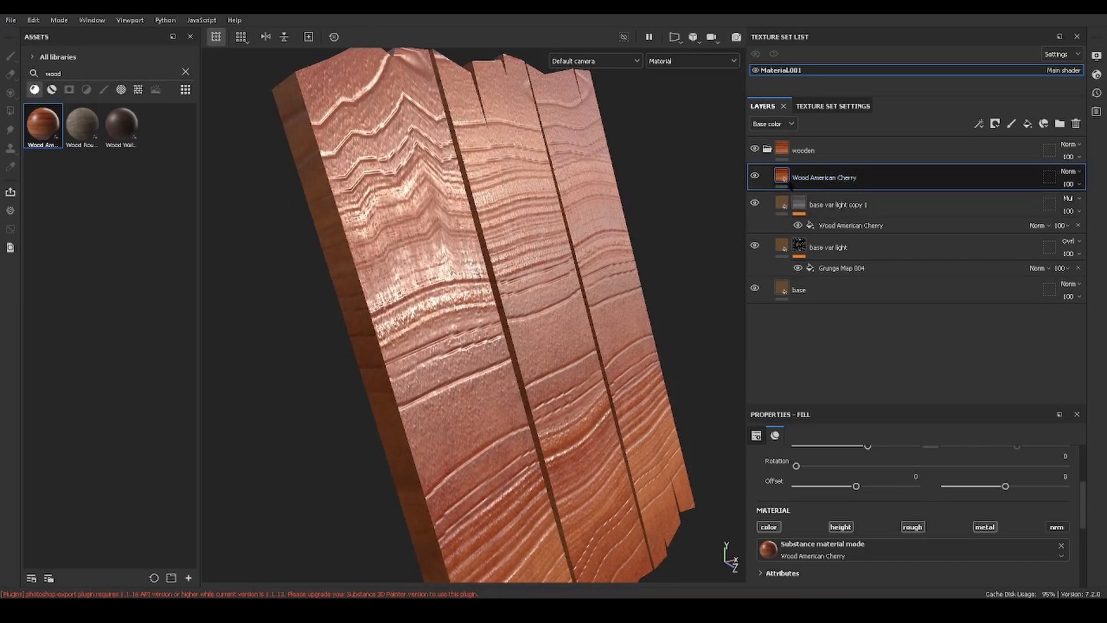
pyautogui.keyDown('alt'); pyautogui.moveTo(615, 258); pyautogui.dragTo(801, 284); pyautogui.keyUp('alt')
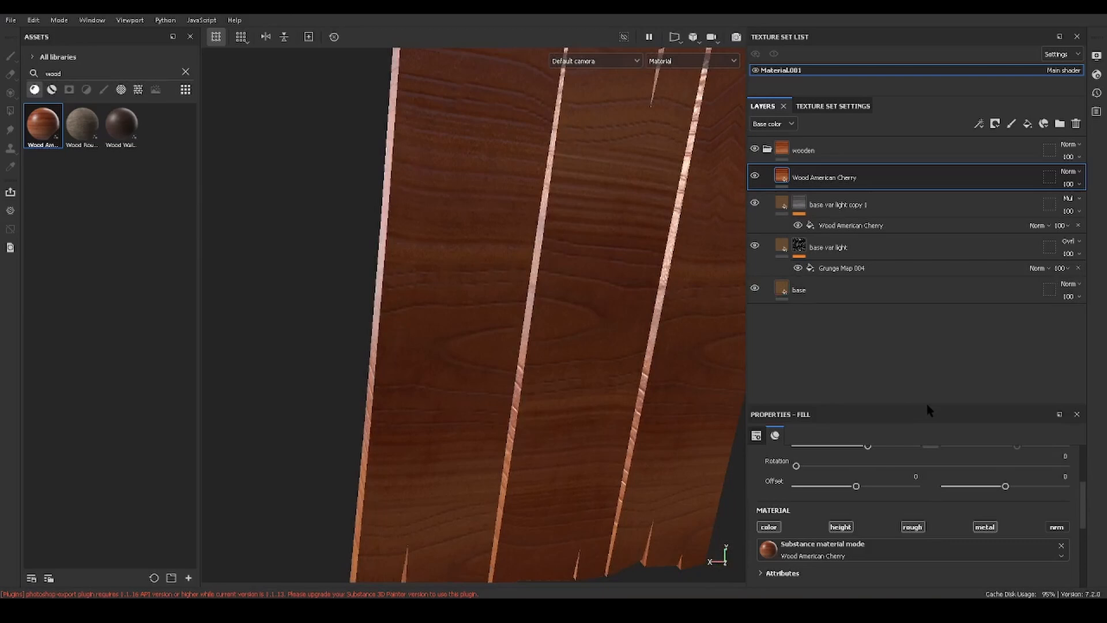
# Set the Wood American Cherry layer's UV rotation to 100.43 so the grain runs along the planks
pyautogui.moveTo(926, 404); pyautogui.dragTo(919, 308)
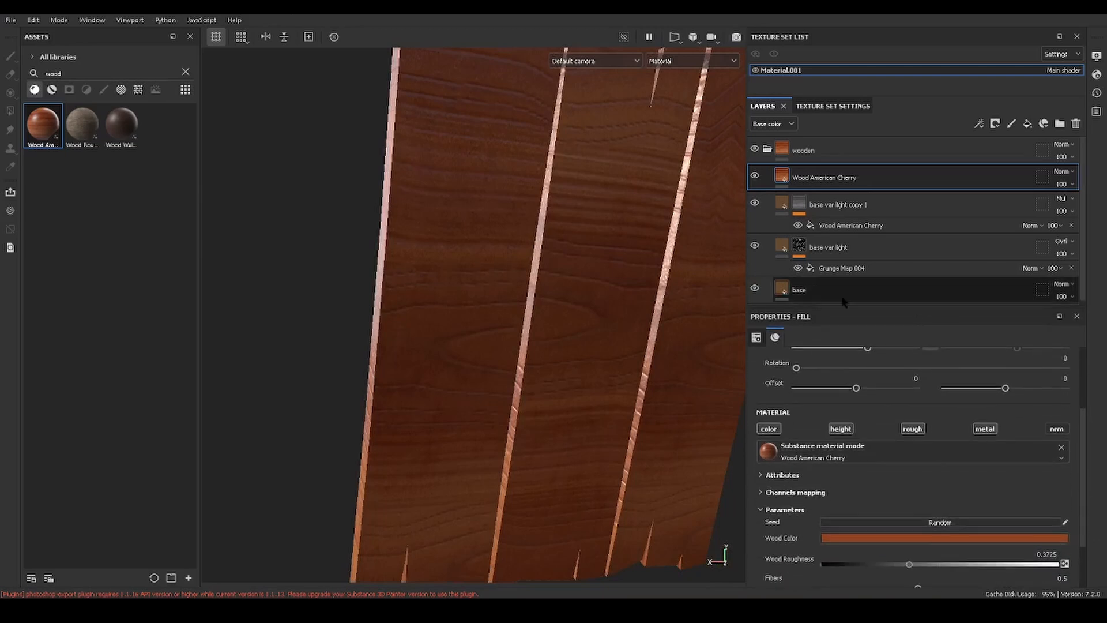
pyautogui.keyDown('alt'); pyautogui.moveTo(553, 345); pyautogui.dragTo(921, 378); pyautogui.keyUp('alt')
pyautogui.scroll(3, 921, 381)
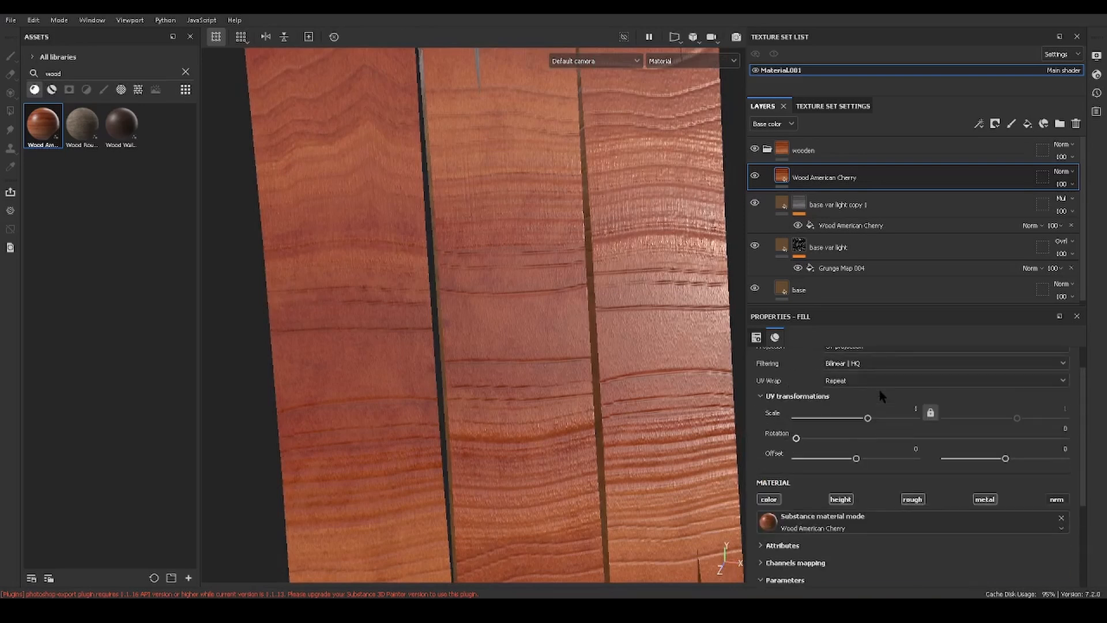
pyautogui.moveTo(796, 439); pyautogui.dragTo(871, 438)
pyautogui.scroll(-5, 626, 390)
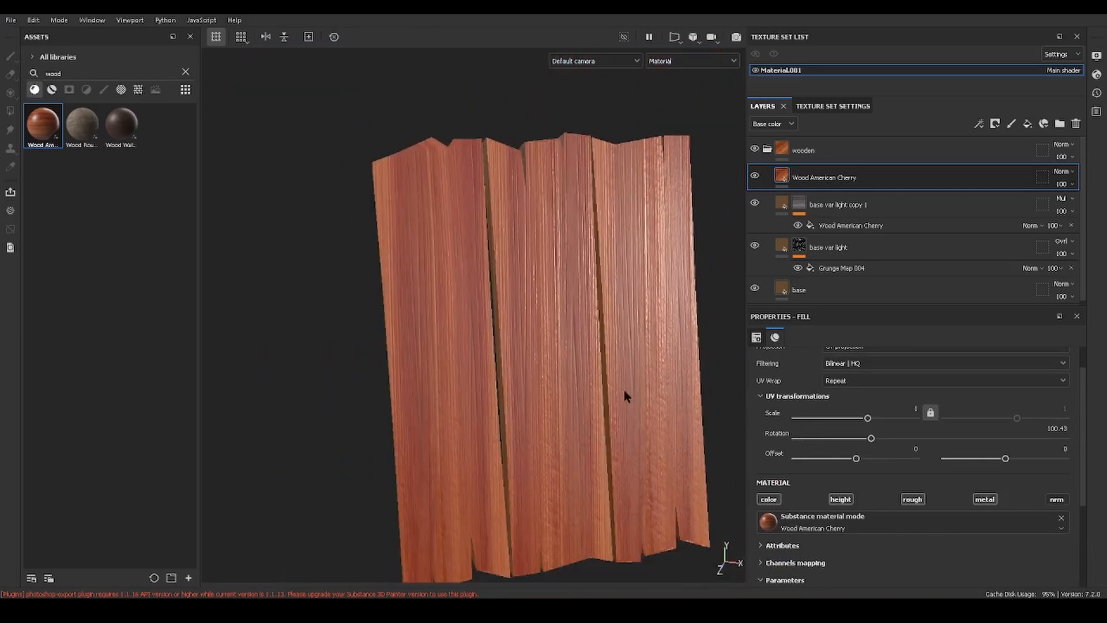
pyautogui.keyDown('alt'); pyautogui.moveTo(669, 396); pyautogui.dragTo(594, 341); pyautogui.keyUp('alt')
pyautogui.keyDown('alt'); pyautogui.moveTo(594, 341); pyautogui.dragTo(585, 405, button='middle'); pyautogui.keyUp('alt')
pyautogui.keyDown('alt'); pyautogui.moveTo(585, 405); pyautogui.dragTo(550, 375); pyautogui.keyUp('alt')
# Move the Wood American Cherry layer below "base var light", directly above the "base" layer
pyautogui.click(876, 178)
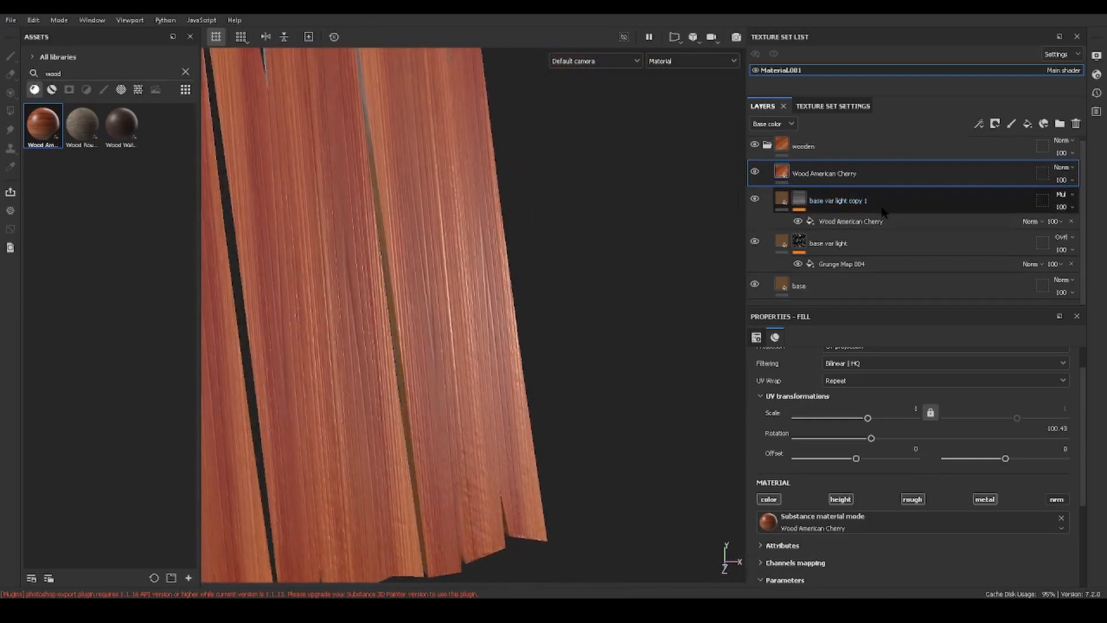
pyautogui.moveTo(917, 174); pyautogui.dragTo(905, 262)
pyautogui.scroll(-3, 521, 250)
pyautogui.scroll(1, 520, 252)
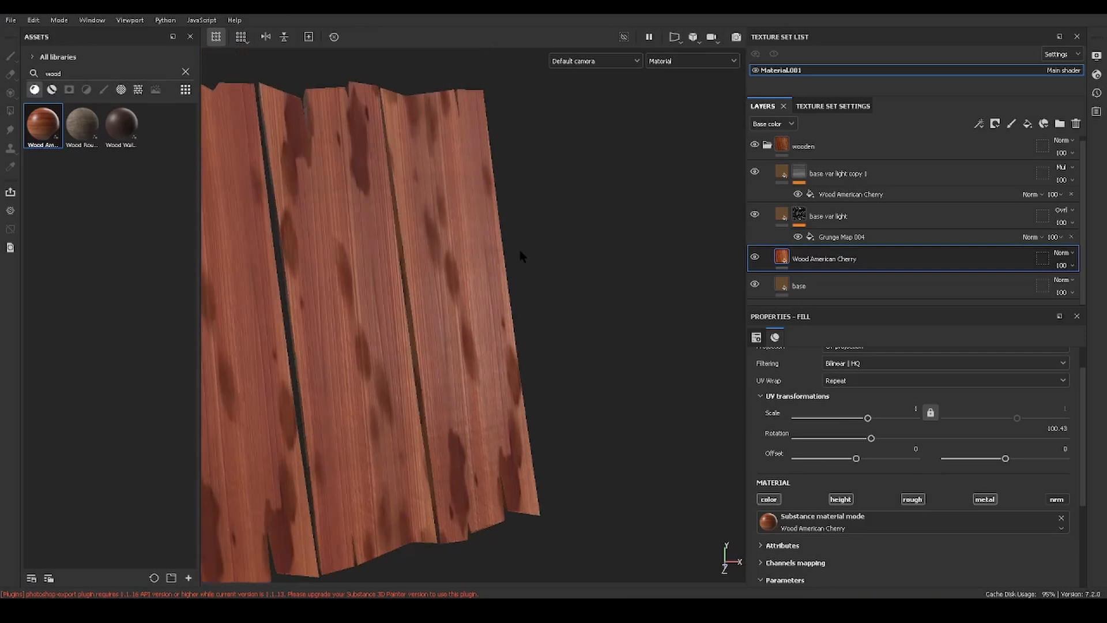
pyautogui.scroll(2, 520, 252)
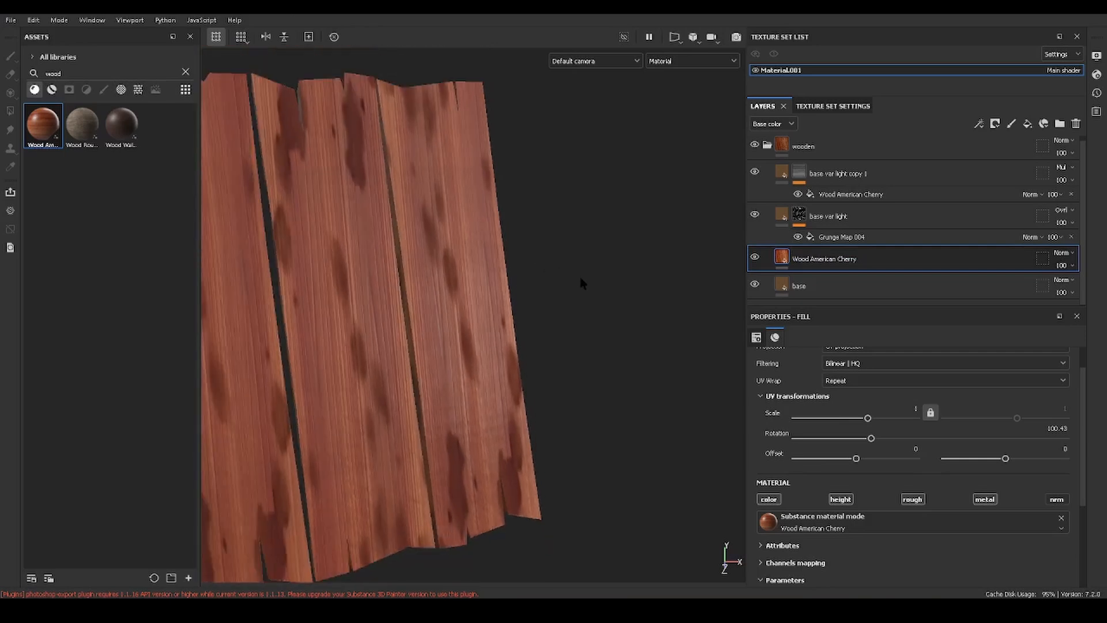
pyautogui.keyDown('alt'); pyautogui.moveTo(583, 279); pyautogui.dragTo(704, 359); pyautogui.keyUp('alt')
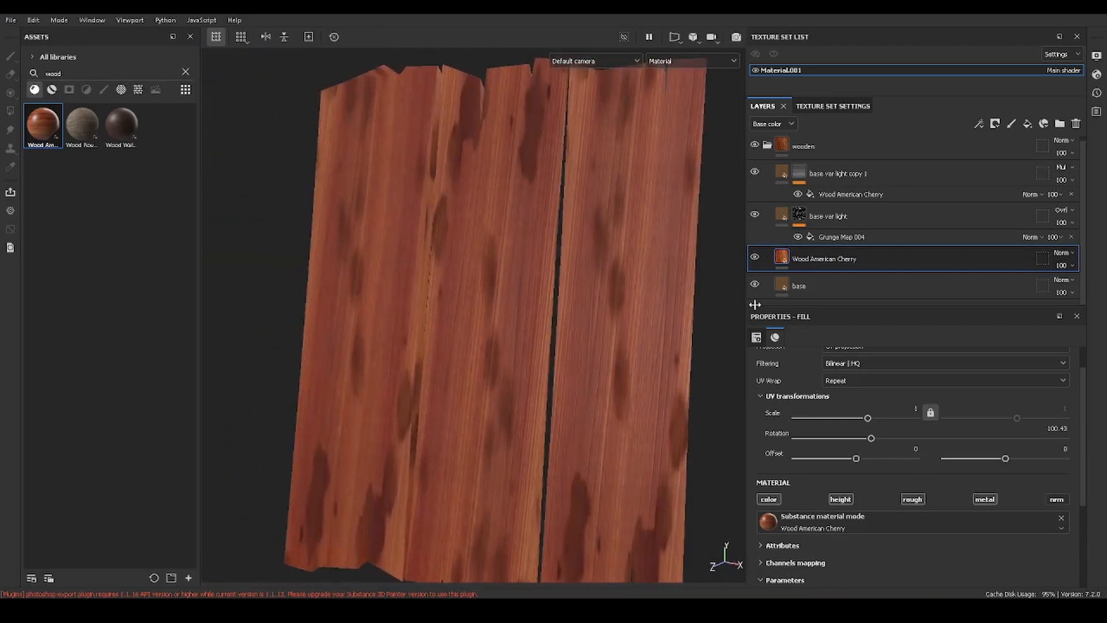
# Set the opacity of "base var light copy 1" to 30 and of "base var light" to 60
pyautogui.click(909, 195)
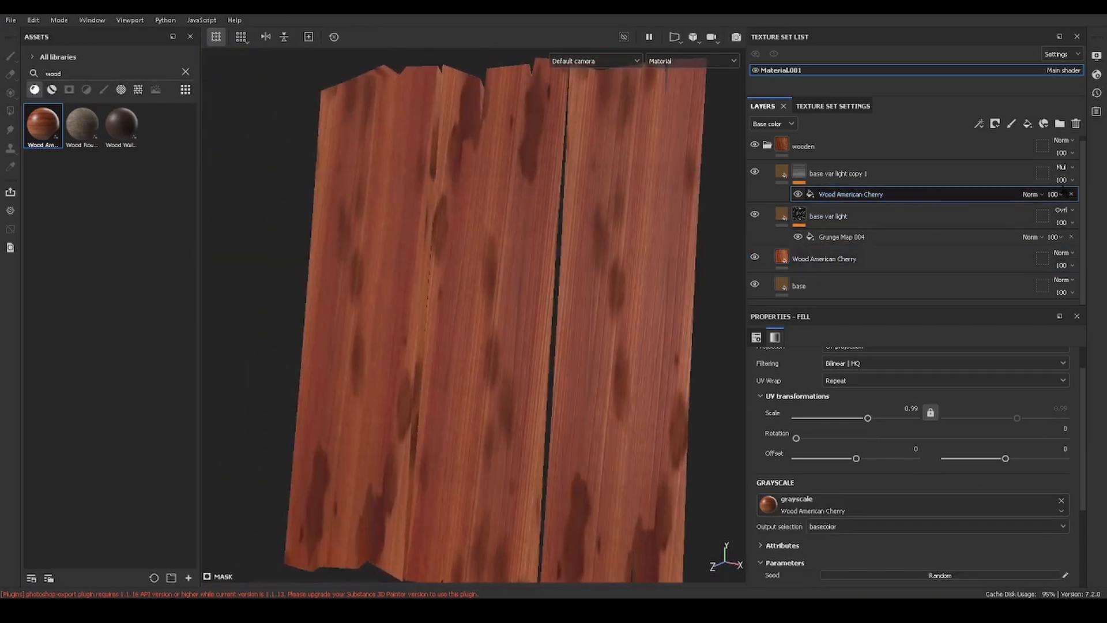
pyautogui.click(1074, 181)
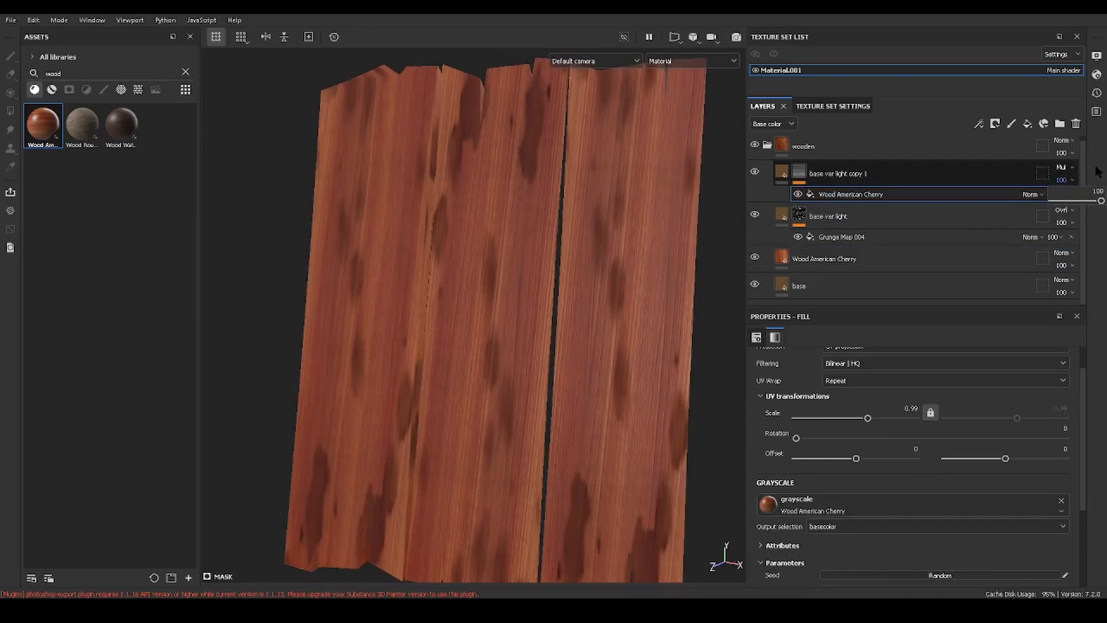
pyautogui.moveTo(1101, 200); pyautogui.dragTo(1078, 202)
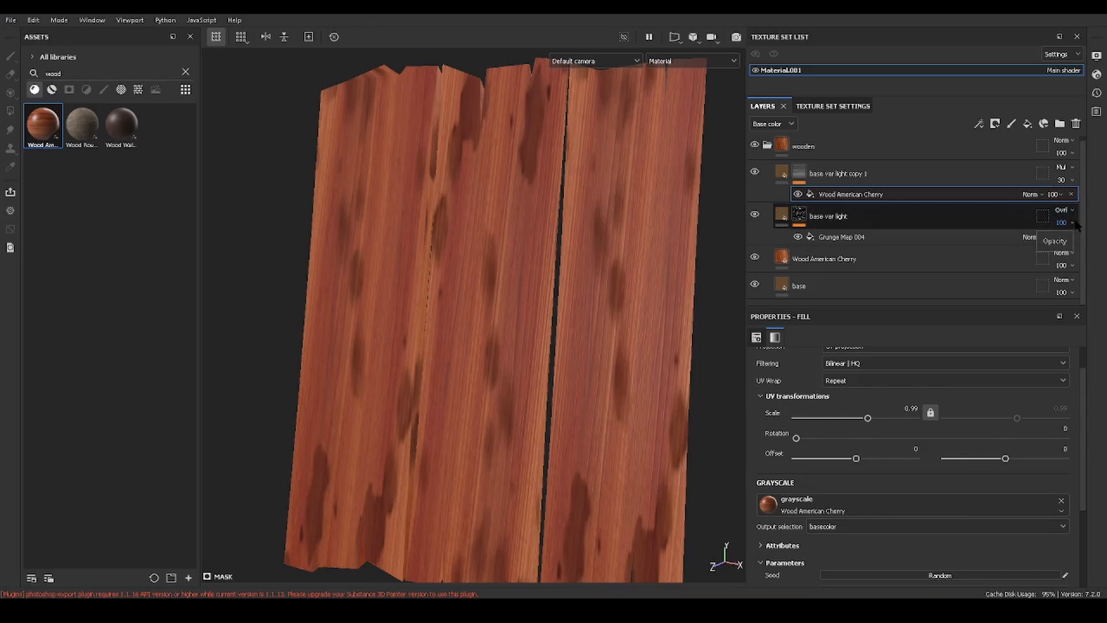
pyautogui.click(1073, 223)
pyautogui.click(1082, 244)
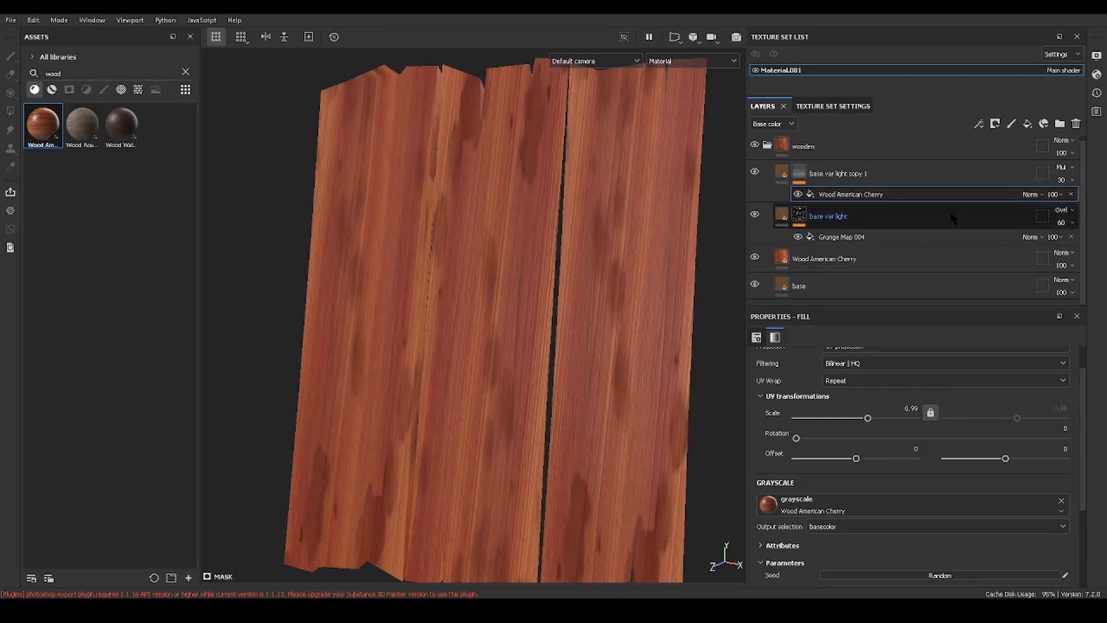
pyautogui.keyDown('alt'); pyautogui.moveTo(698, 300); pyautogui.dragTo(789, 324); pyautogui.keyUp('alt')
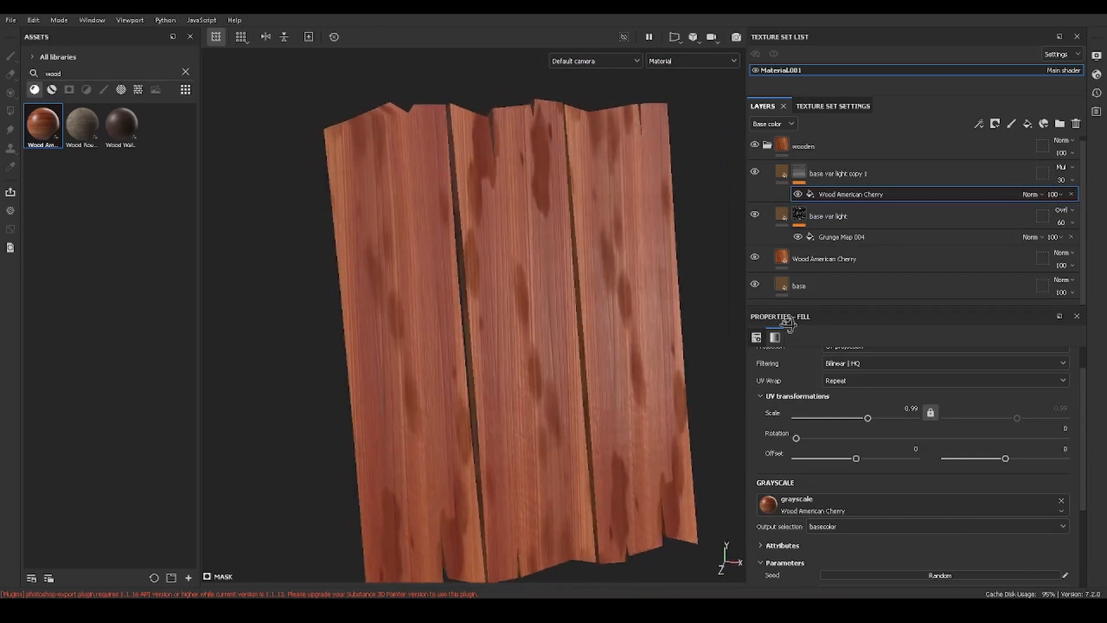
# Try rotating the copied layer's mask fill to 71.07, and set the Wood American Cherry layer to UV scale -1.32 and rotation 102.75
pyautogui.click(813, 439)
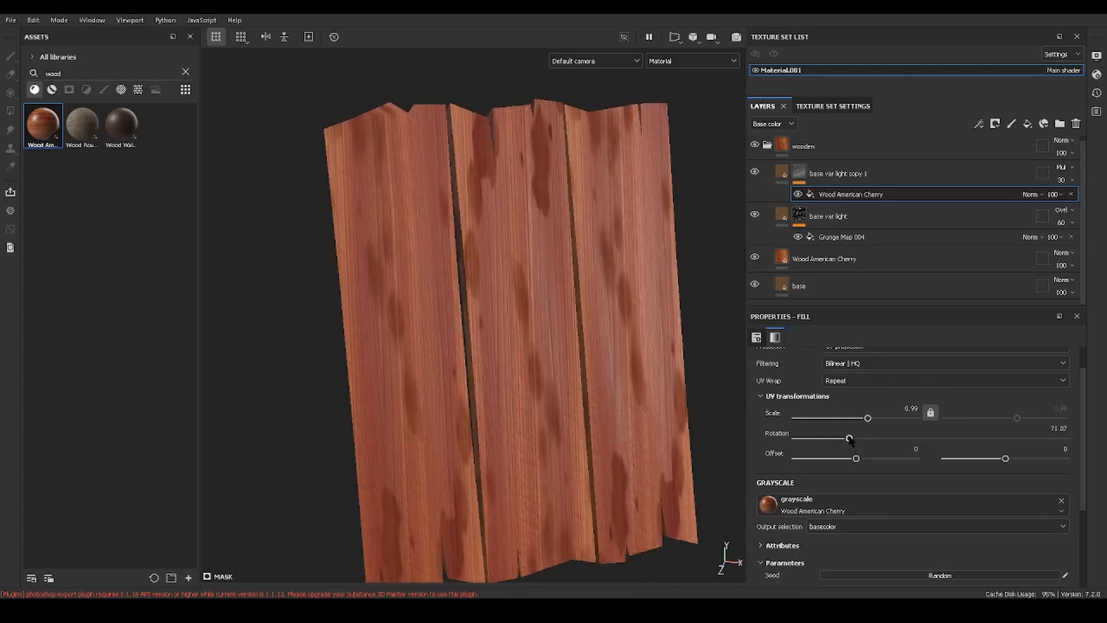
pyautogui.click(836, 262)
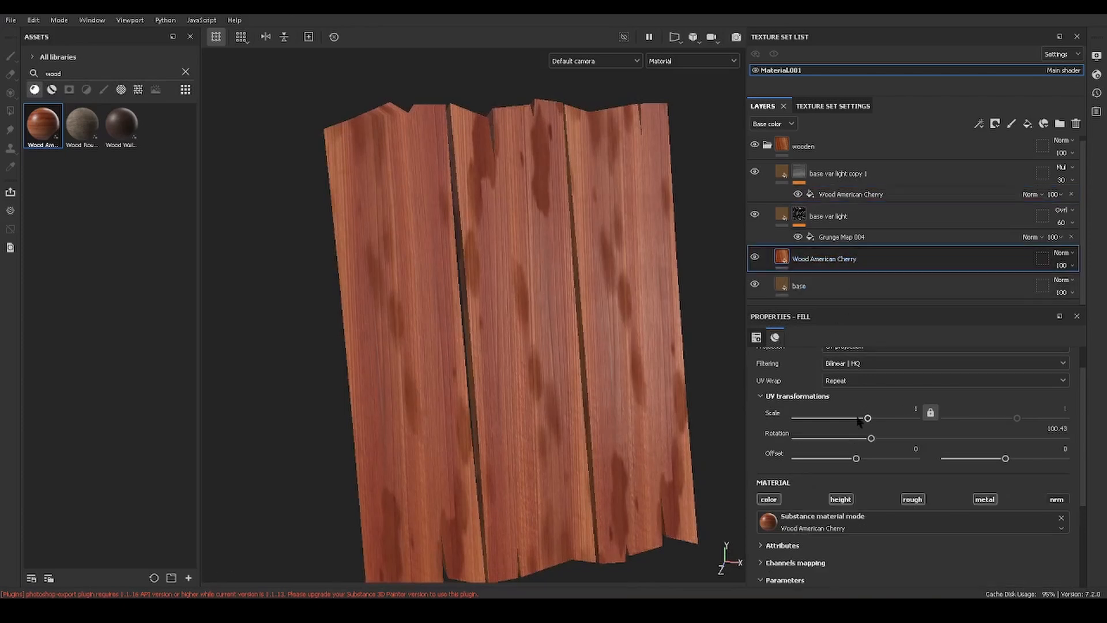
pyautogui.moveTo(869, 438); pyautogui.dragTo(844, 423)
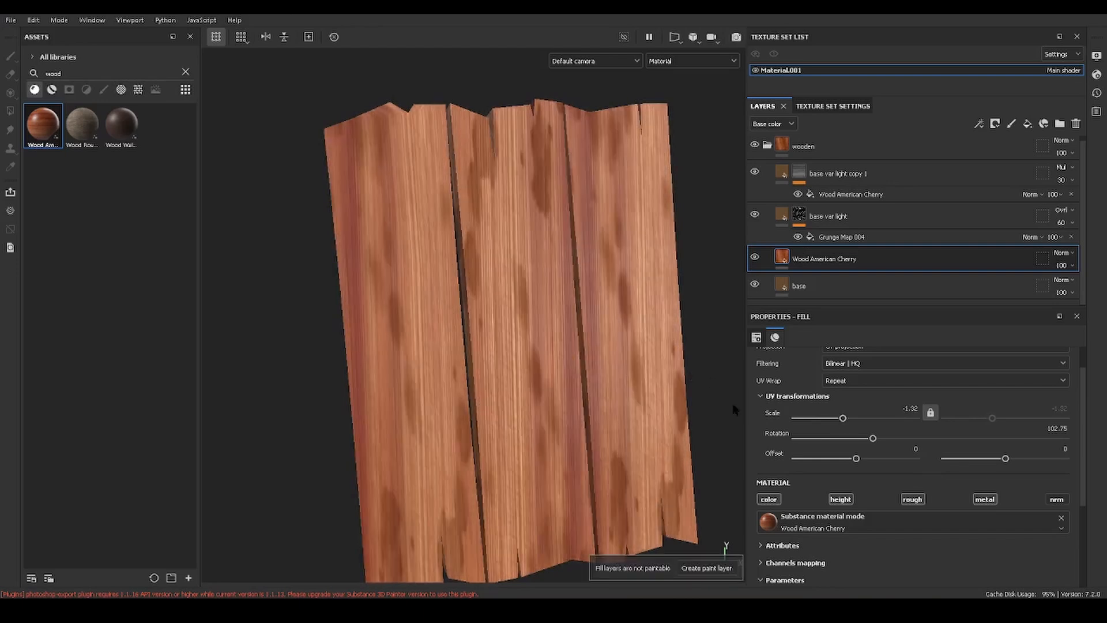
pyautogui.moveTo(712, 385)
pyautogui.keyDown('alt'); pyautogui.mouseDown()
pyautogui.moveTo(654, 416)
pyautogui.moveTo(499, 338)
pyautogui.moveTo(634, 404)
pyautogui.moveTo(1099, 504)
pyautogui.mouseUp(); pyautogui.keyUp('alt')
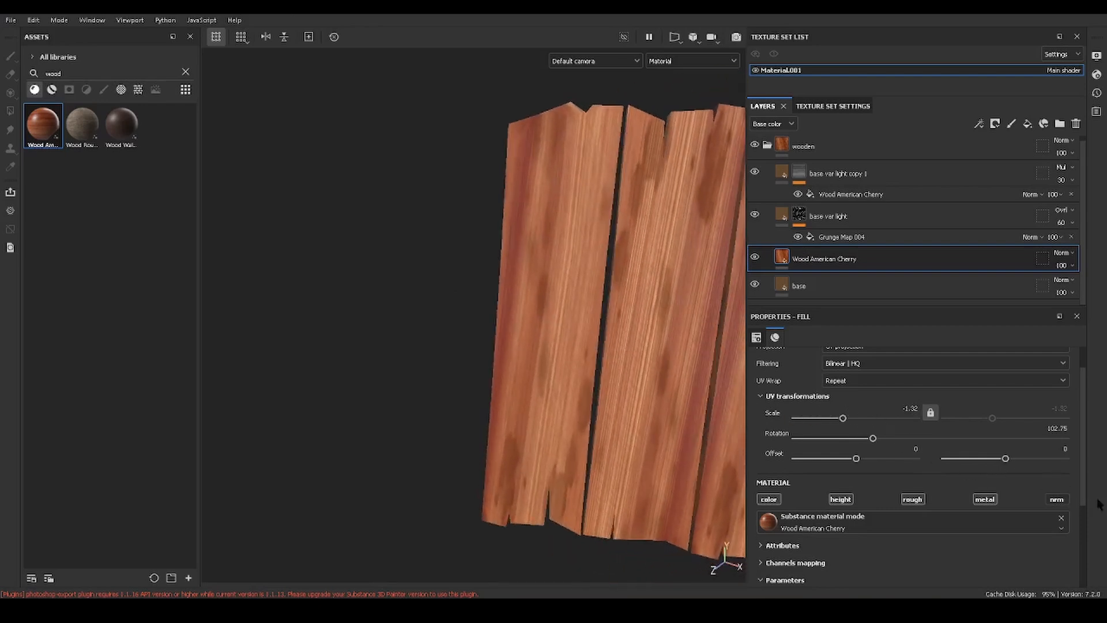
pyautogui.keyDown('alt'); pyautogui.moveTo(651, 418); pyautogui.dragTo(724, 425); pyautogui.keyUp('alt')
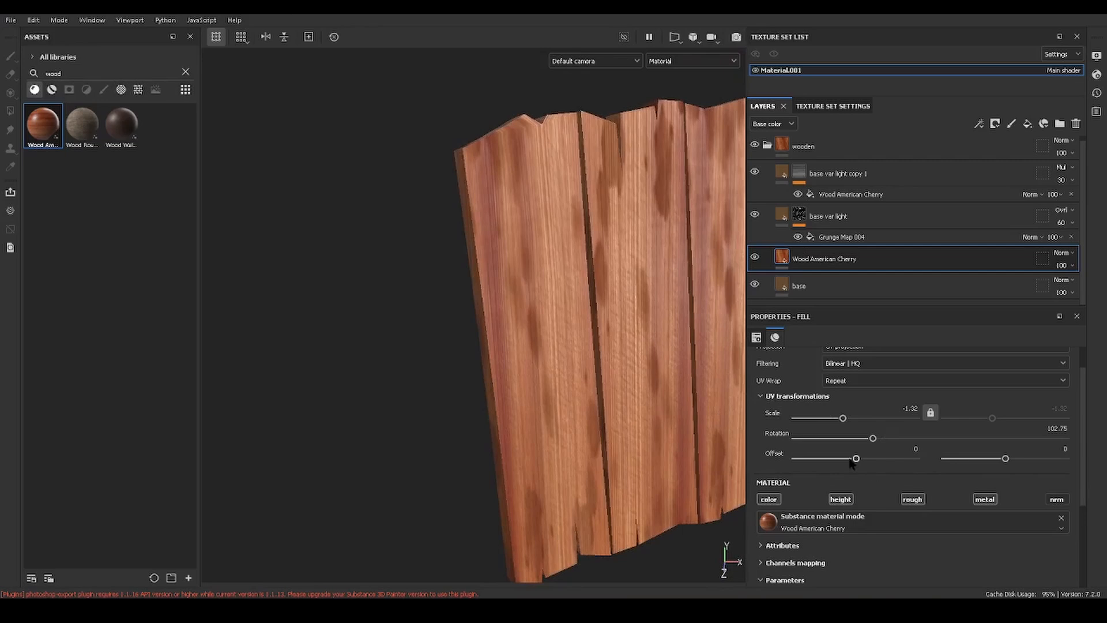
# Set the Wood American Cherry layer's first UV offset value to -0.31
pyautogui.moveTo(851, 459); pyautogui.dragTo(838, 462)
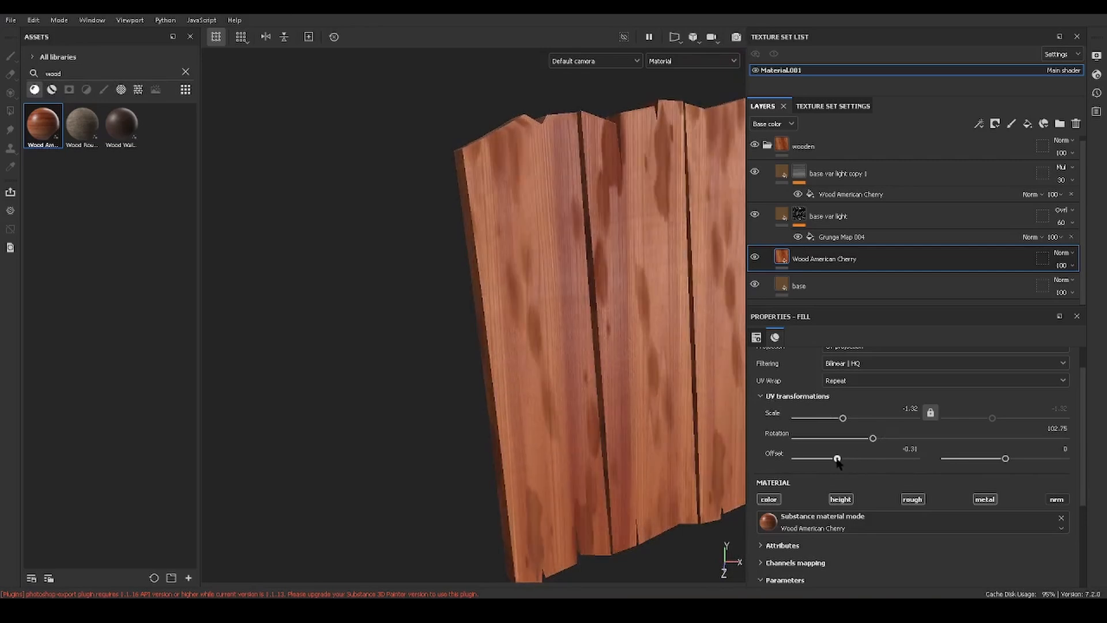
pyautogui.keyDown('alt'); pyautogui.moveTo(643, 425); pyautogui.dragTo(544, 323, button='middle'); pyautogui.keyUp('alt')
pyautogui.scroll(-4, 894, 465)
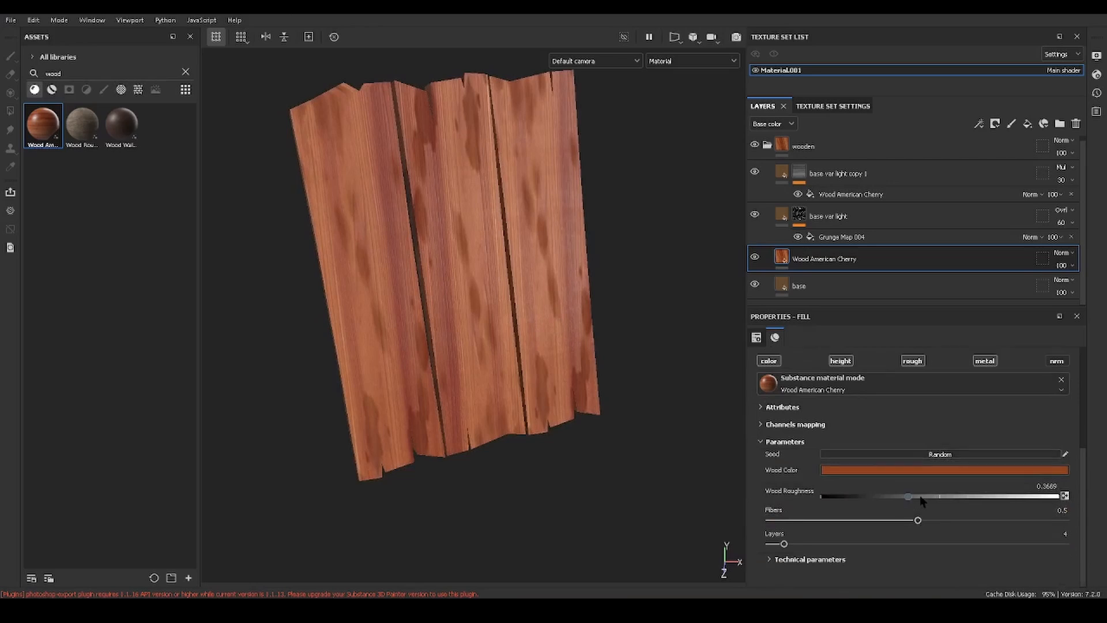
# Set the Wood American Cherry material's Wood Roughness to 0.7427 and its Layers parameter to 10
pyautogui.moveTo(1007, 503)
pyautogui.mouseDown()
pyautogui.moveTo(925, 505)
pyautogui.moveTo(999, 504)
pyautogui.mouseUp()
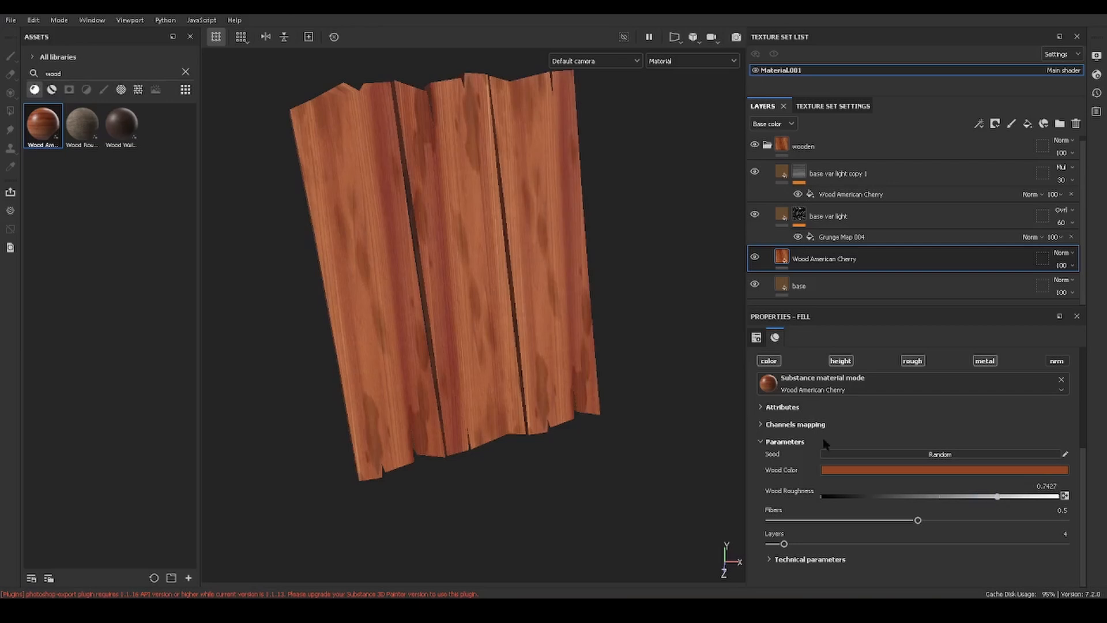
pyautogui.moveTo(674, 394)
pyautogui.keyDown('alt'); pyautogui.mouseDown()
pyautogui.moveTo(698, 397)
pyautogui.moveTo(623, 408)
pyautogui.moveTo(667, 383)
pyautogui.moveTo(618, 383)
pyautogui.moveTo(563, 351)
pyautogui.moveTo(598, 326)
pyautogui.moveTo(692, 333)
pyautogui.moveTo(517, 312)
pyautogui.moveTo(501, 375)
pyautogui.moveTo(692, 339)
pyautogui.moveTo(615, 381)
pyautogui.mouseUp(); pyautogui.keyUp('alt')
pyautogui.scroll(1, 774, 336)
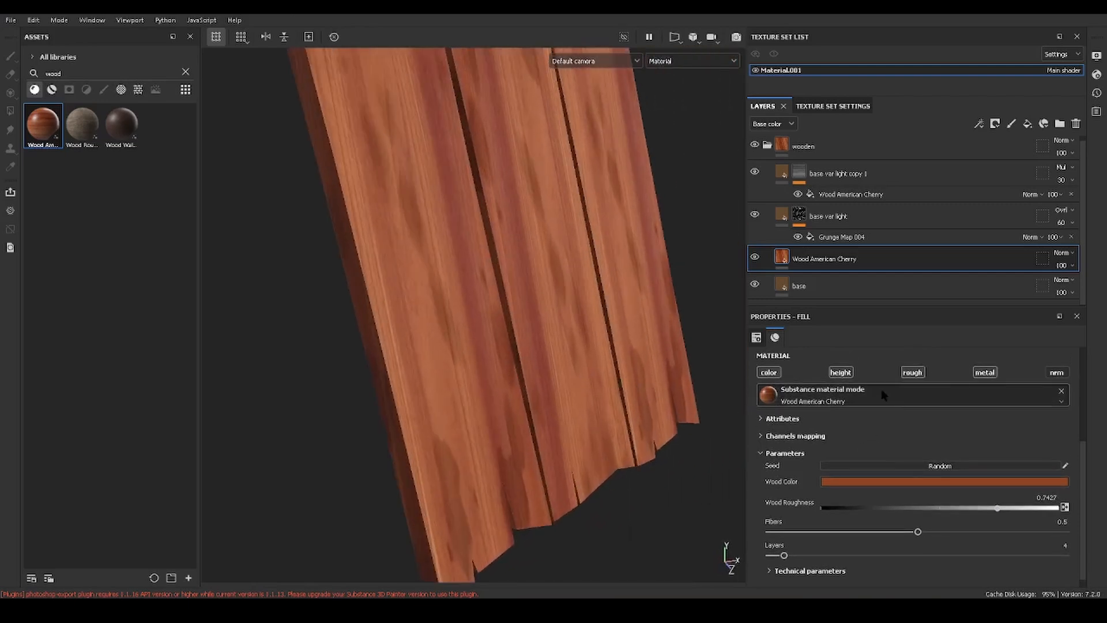
pyautogui.scroll(1, 891, 410)
pyautogui.scroll(-1, 819, 456)
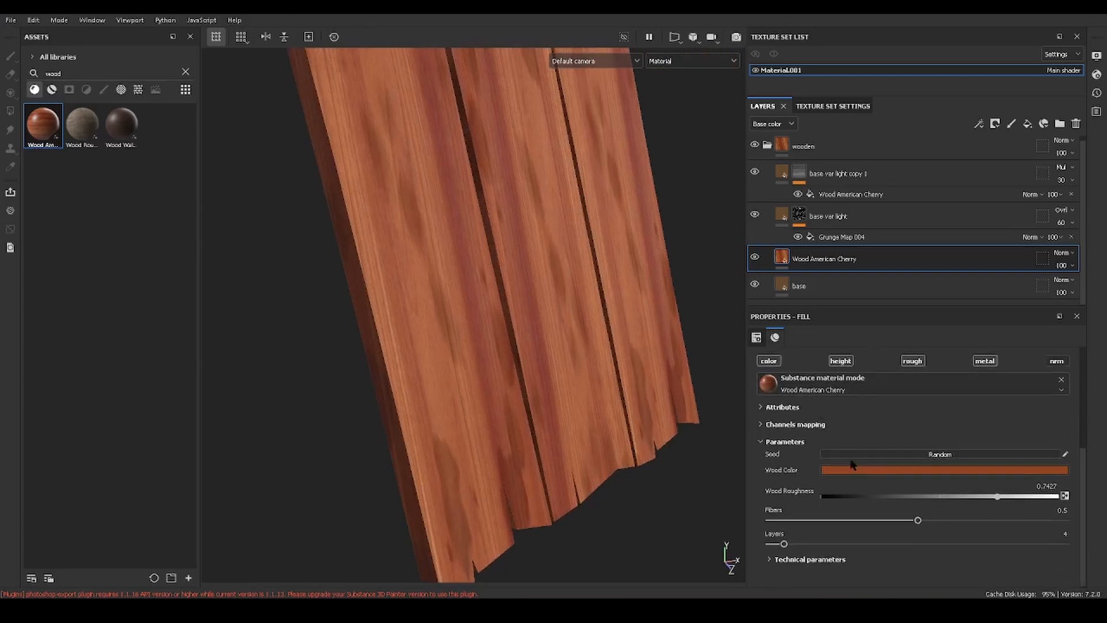
pyautogui.moveTo(785, 544); pyautogui.dragTo(811, 548)
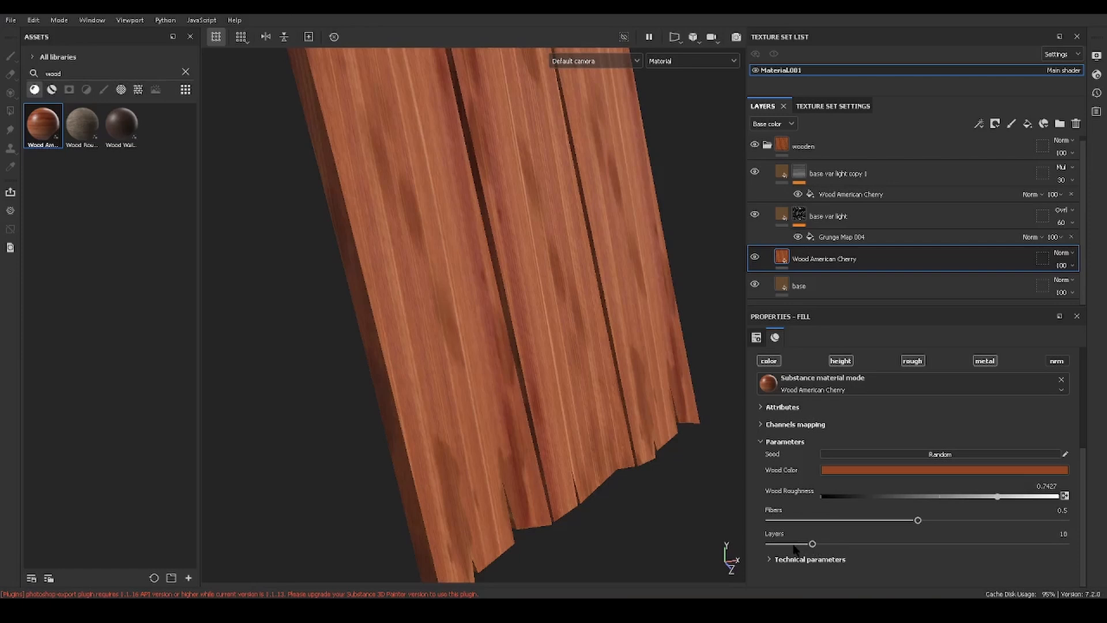
# Set the Wood American Cherry material's Layers parameter to 6, and check its channels mapping and attributes
pyautogui.click(793, 545)
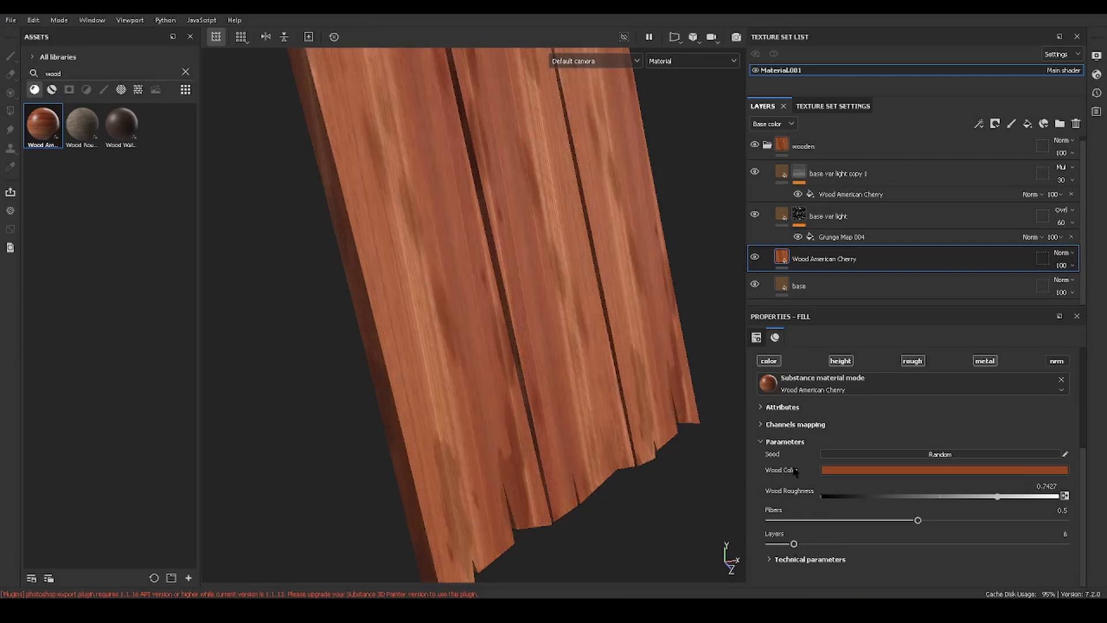
pyautogui.click(783, 443)
pyautogui.click(784, 437)
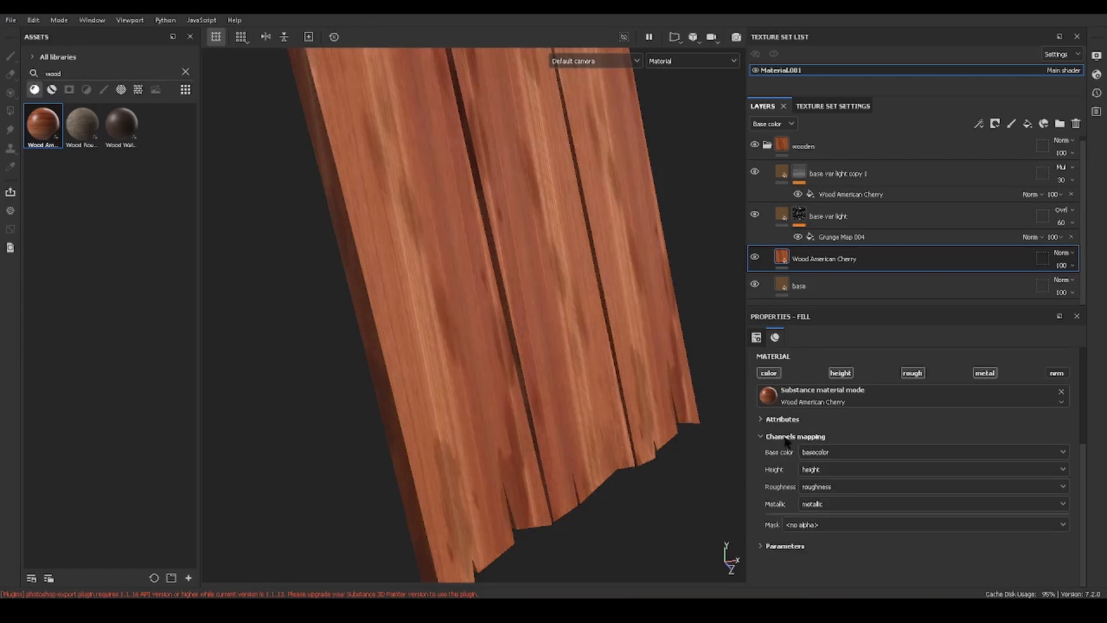
pyautogui.click(816, 453)
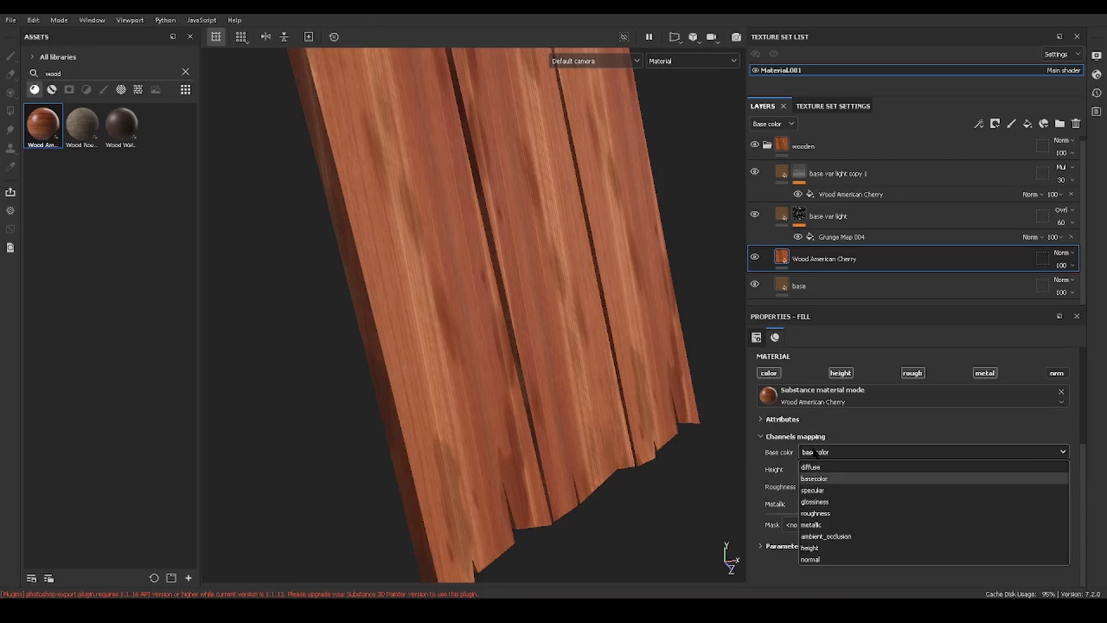
pyautogui.click(816, 453)
pyautogui.click(786, 436)
pyautogui.click(785, 419)
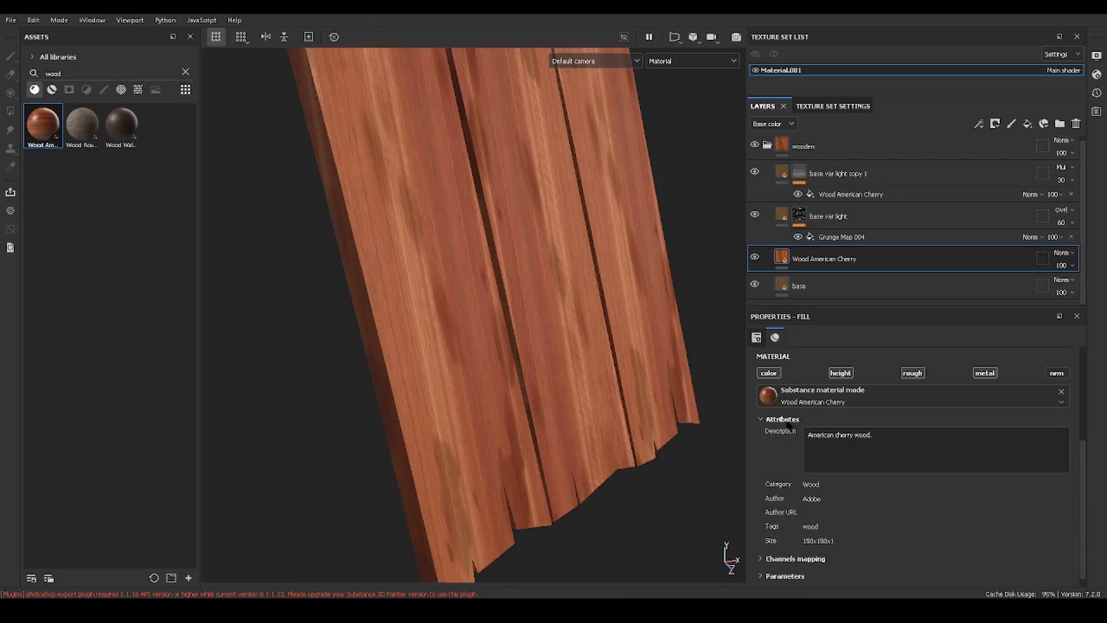
pyautogui.click(787, 422)
# Set the Wood American Cherry layer's second UV offset value to -0.35
pyautogui.scroll(5, 886, 450)
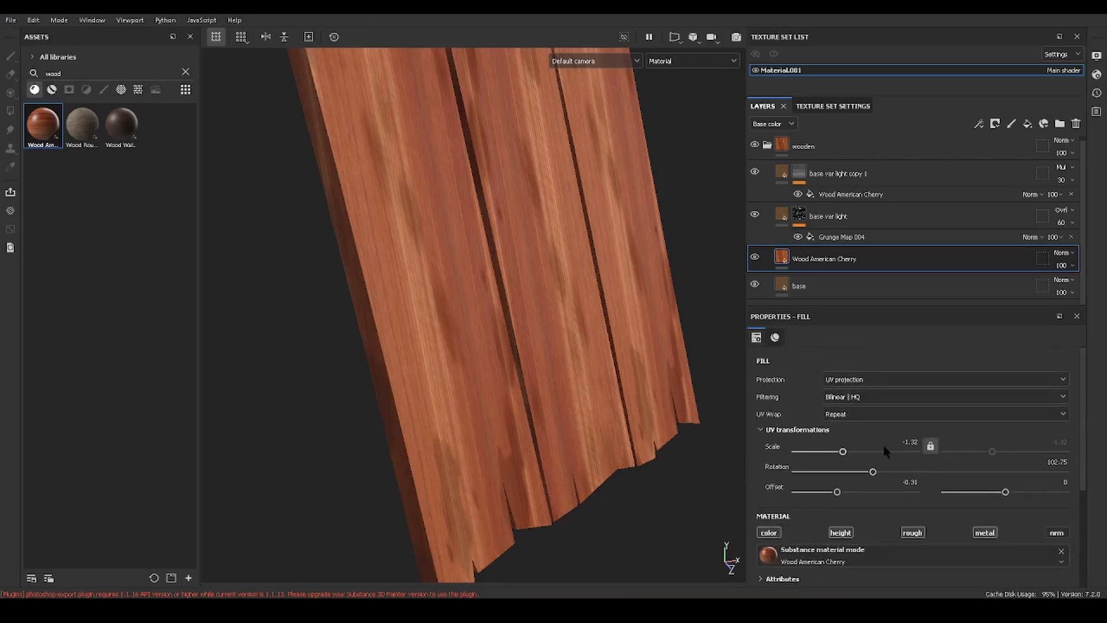
pyautogui.moveTo(1003, 491); pyautogui.dragTo(985, 492)
pyautogui.keyDown('alt'); pyautogui.moveTo(666, 447); pyautogui.dragTo(688, 434); pyautogui.keyUp('alt')
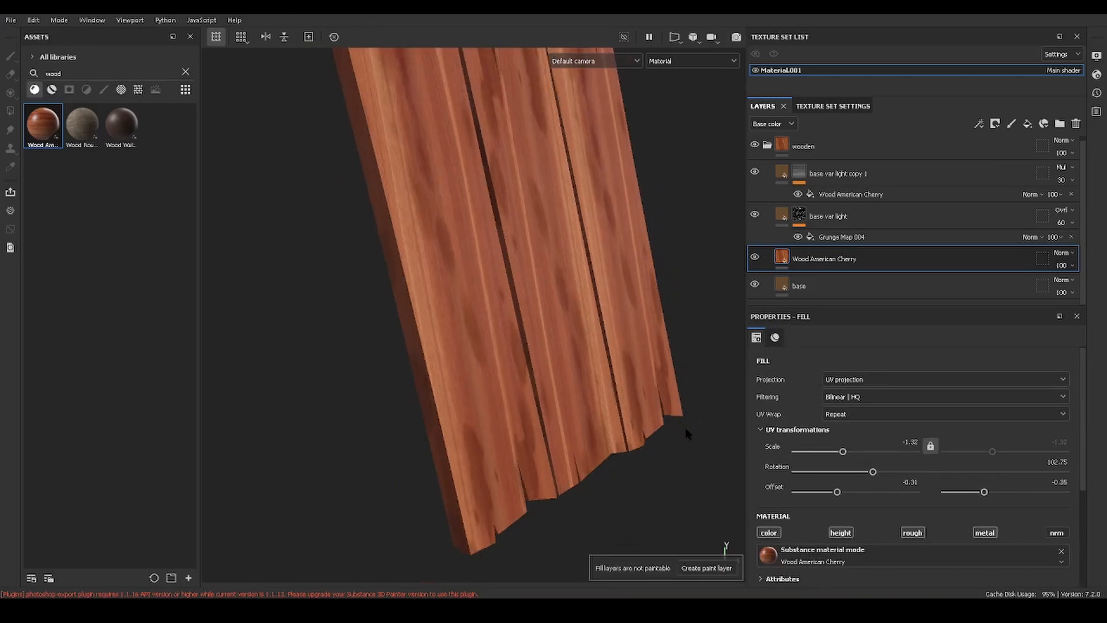
pyautogui.keyDown('alt'); pyautogui.moveTo(662, 431); pyautogui.dragTo(610, 464, button='middle'); pyautogui.keyUp('alt')
pyautogui.scroll(4, 610, 464)
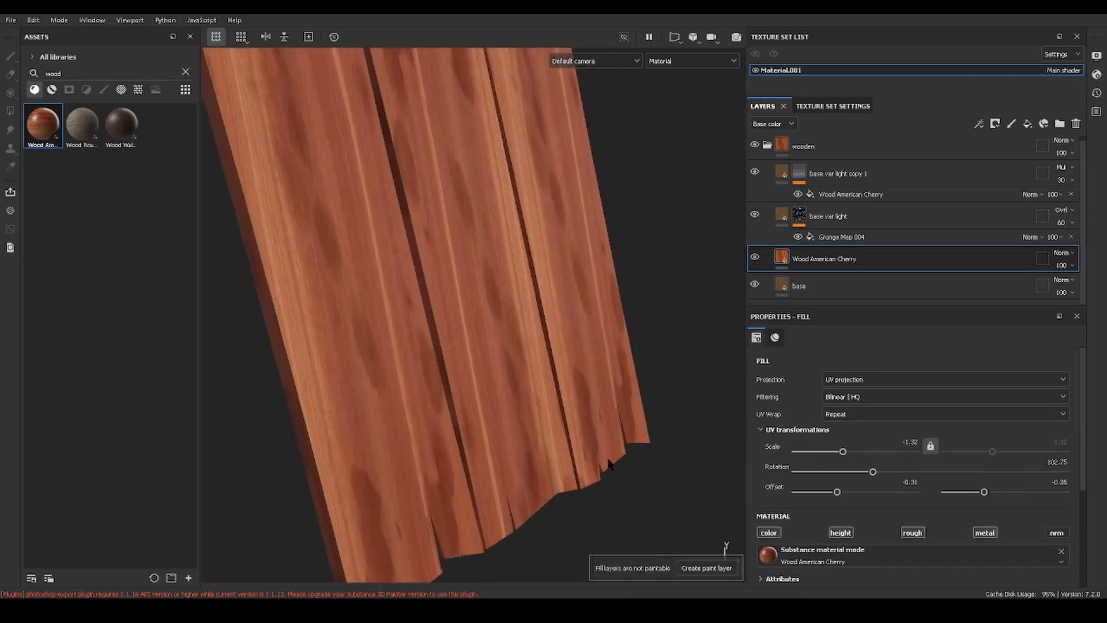
# Try the Wood American Cherry layer's UV rotation at 0, and settle on 113.56
pyautogui.moveTo(873, 472); pyautogui.dragTo(785, 495)
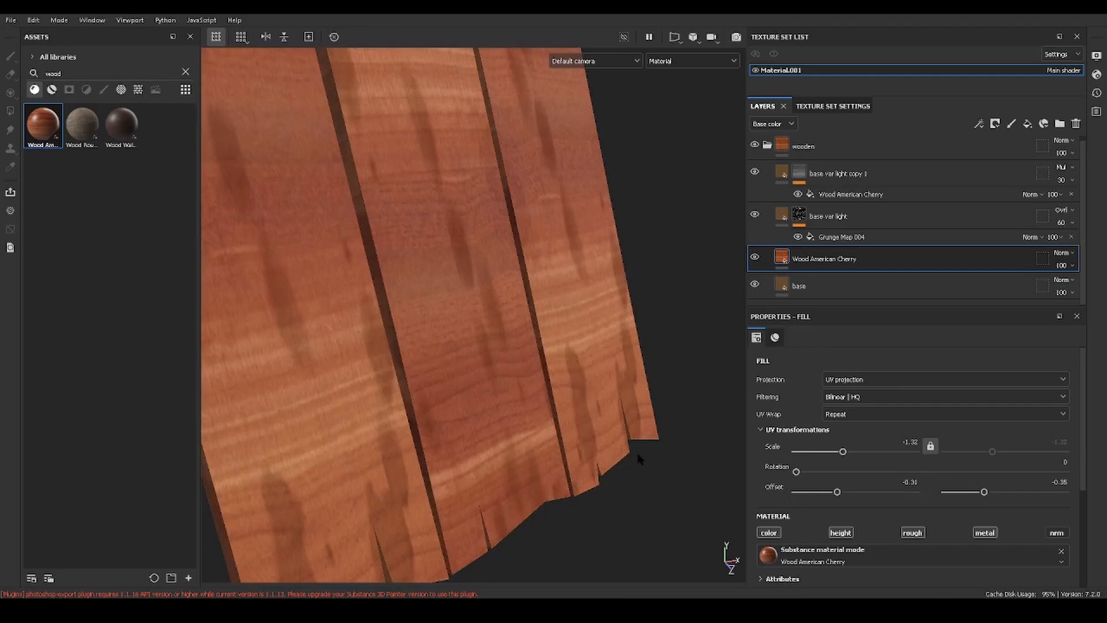
pyautogui.scroll(-4, 637, 454)
pyautogui.keyDown('alt'); pyautogui.moveTo(634, 452); pyautogui.dragTo(632, 413); pyautogui.keyUp('alt')
pyautogui.scroll(3, 632, 413)
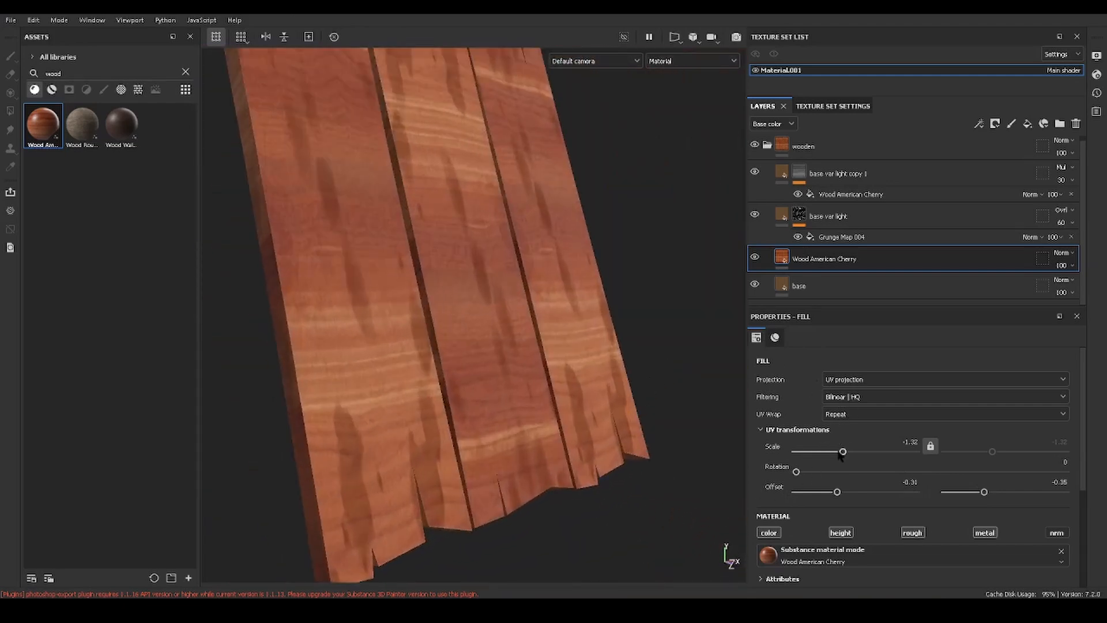
pyautogui.moveTo(841, 452); pyautogui.dragTo(881, 472)
pyautogui.hotkey('ctrl', 'z')
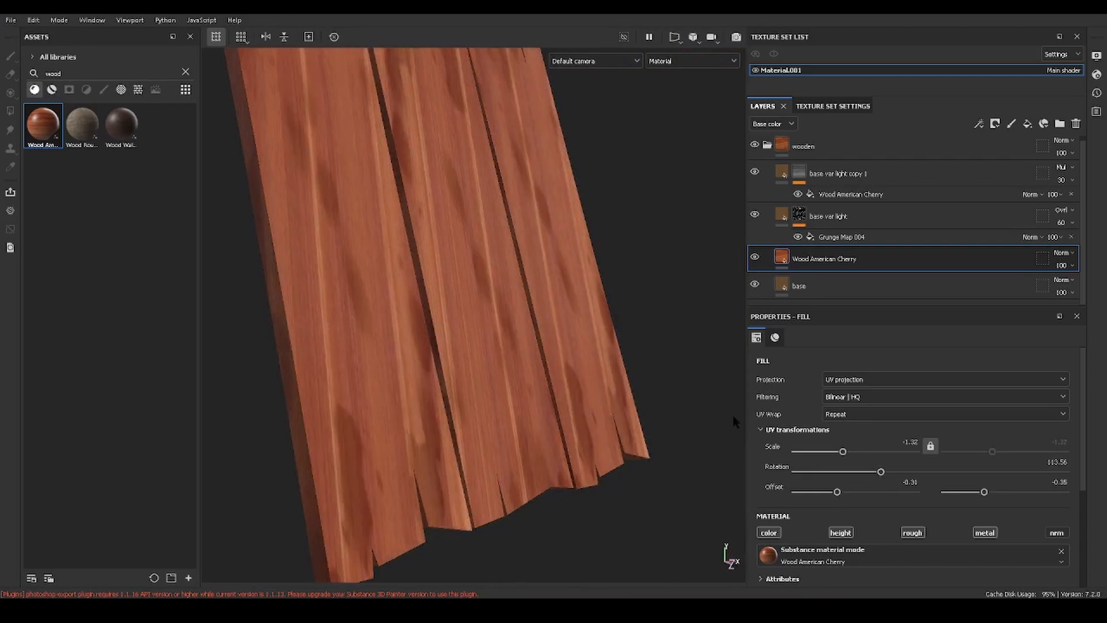
# Examine the rotated wood grain on the planks from the front, from the side and from a distance
pyautogui.scroll(-3, 673, 397)
pyautogui.keyDown('alt'); pyautogui.moveTo(672, 396); pyautogui.dragTo(593, 458); pyautogui.keyUp('alt')
pyautogui.scroll(2, 638, 410)
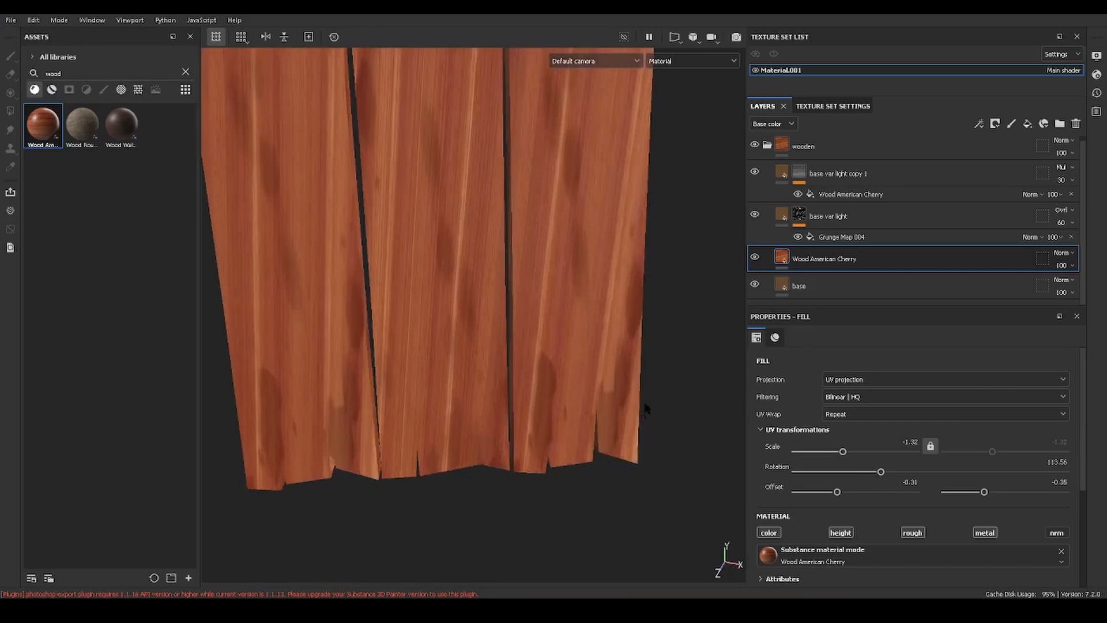
pyautogui.scroll(-1, 646, 404)
pyautogui.keyDown('alt'); pyautogui.moveTo(668, 408); pyautogui.dragTo(637, 404); pyautogui.keyUp('alt')
pyautogui.scroll(-3, 862, 452)
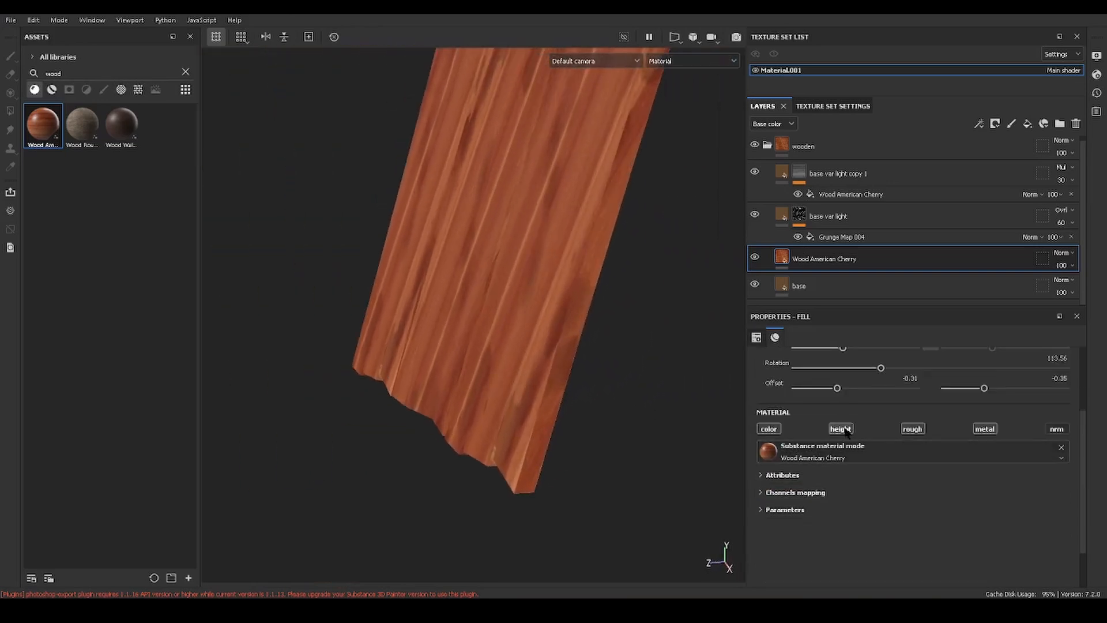
pyautogui.click(843, 452)
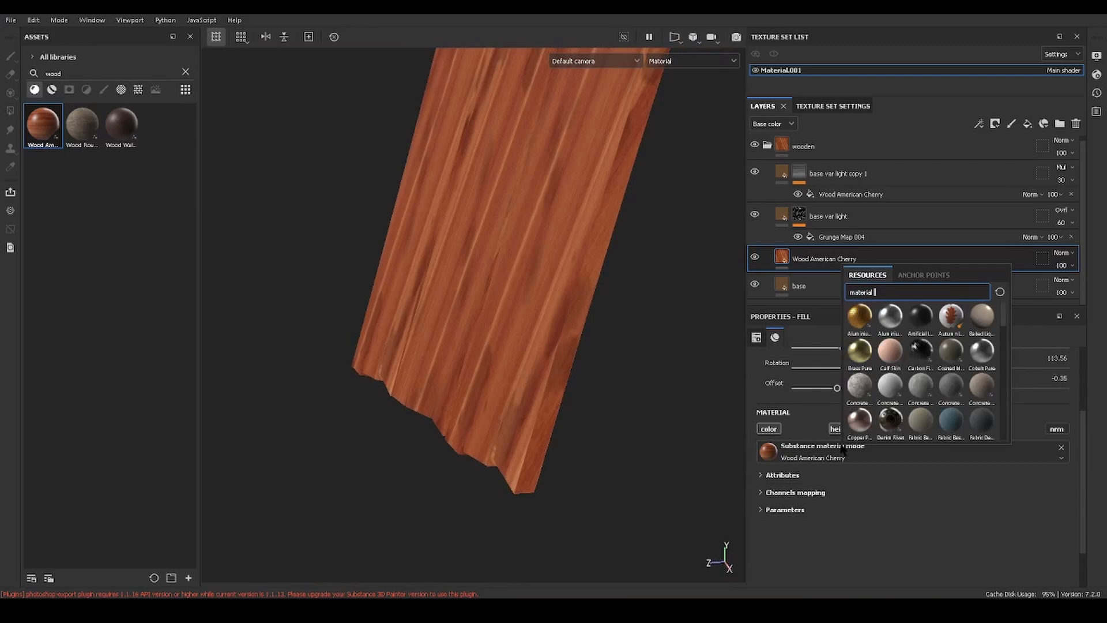
pyautogui.click(992, 497)
pyautogui.scroll(1, 925, 283)
pyautogui.scroll(3, 587, 257)
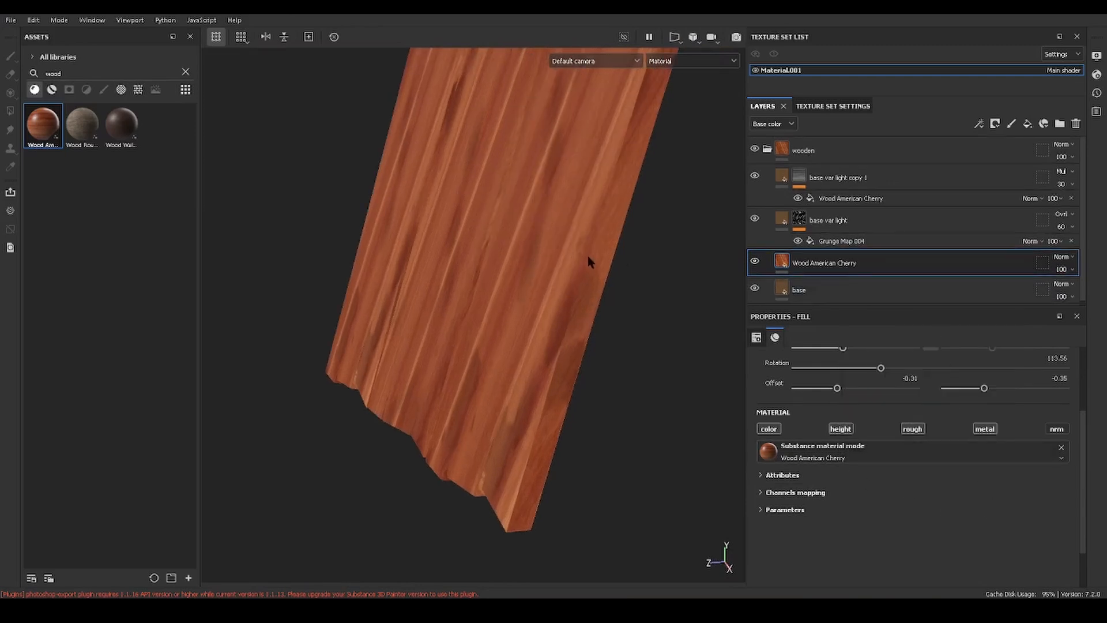
pyautogui.keyDown('alt'); pyautogui.moveTo(544, 306); pyautogui.dragTo(526, 324); pyautogui.keyUp('alt')
pyautogui.scroll(-3, 494, 316)
pyautogui.scroll(-2, 489, 339)
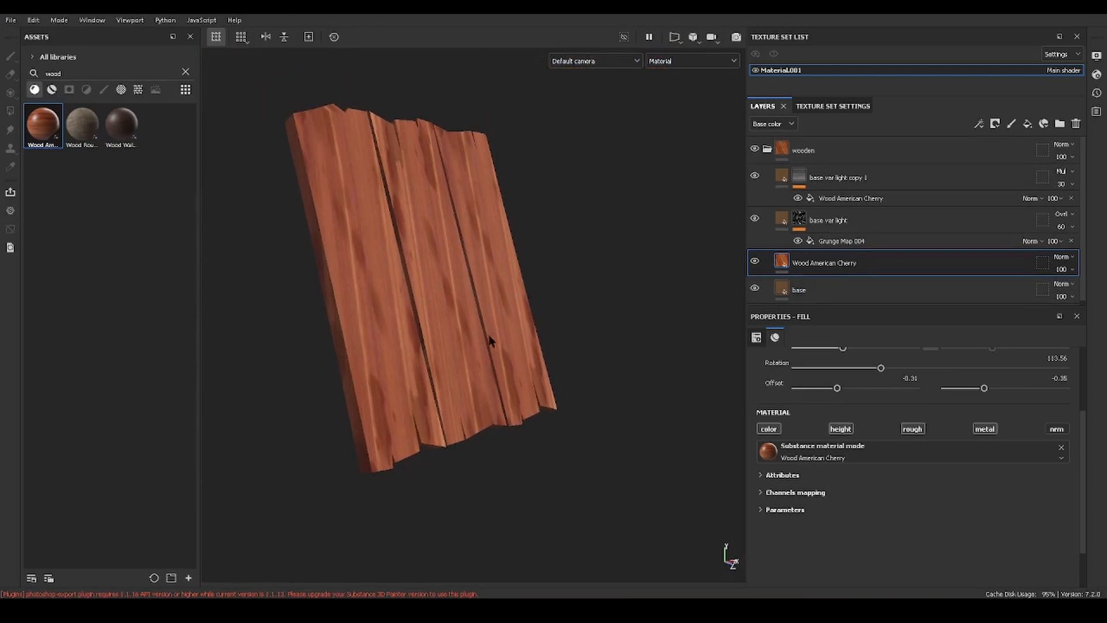
# Try the Wood Rough material on the selected fill layer, and reapply Wood American Cherry
pyautogui.click(80, 122)
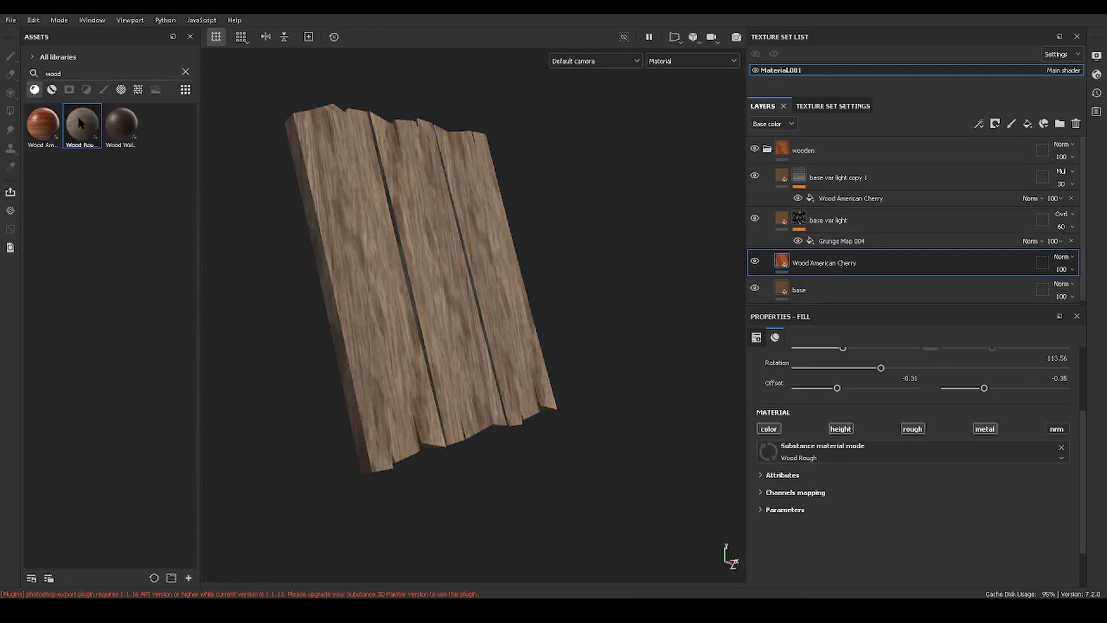
pyautogui.click(41, 134)
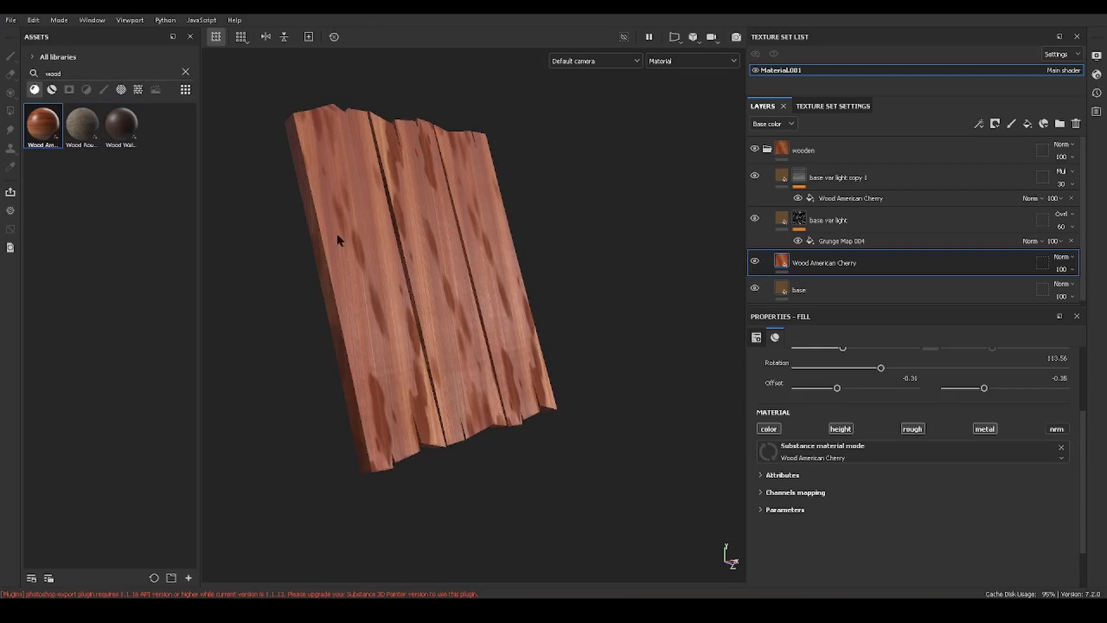
# Add the Wood Ship Hull Nordic smart material to the layer stack directly below the Wood American Cherry layer
pyautogui.click(51, 89)
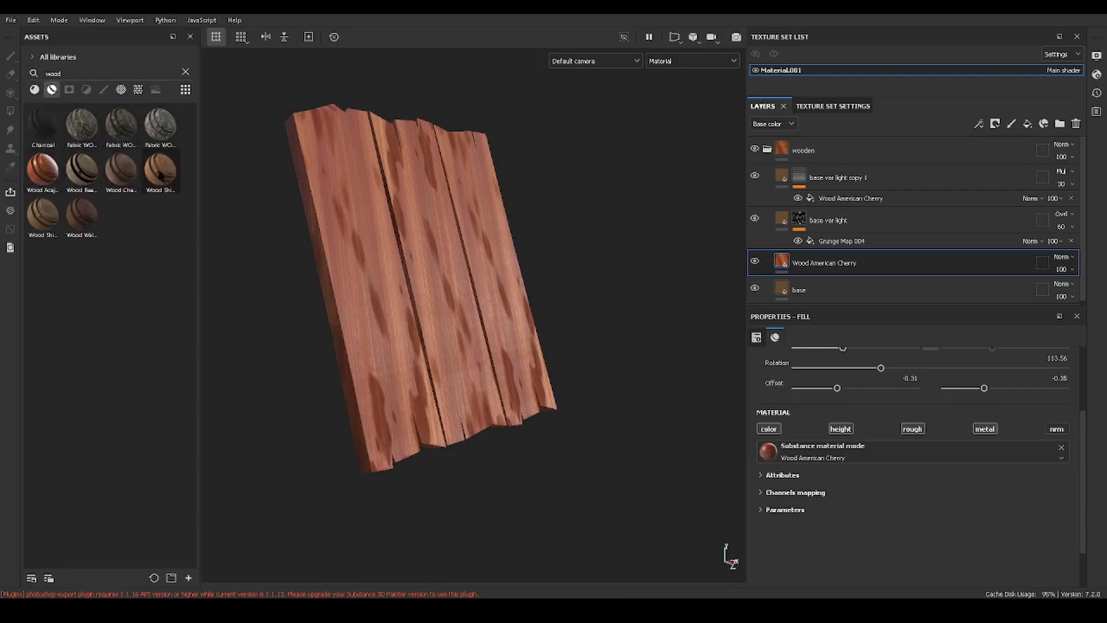
pyautogui.moveTo(161, 175)
pyautogui.moveTo(95, 210)
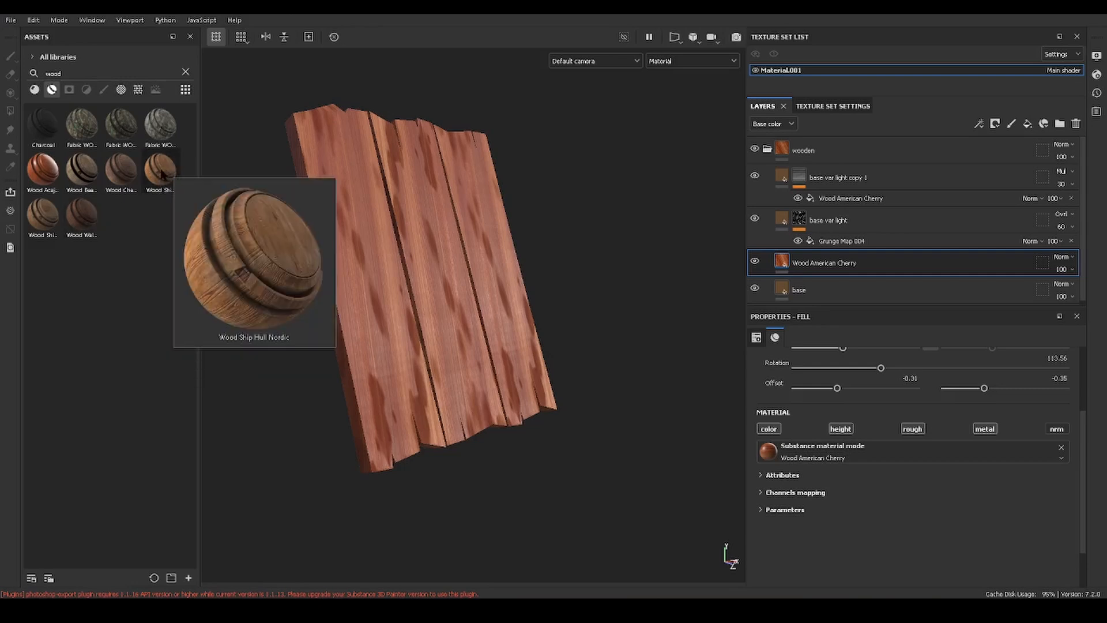
pyautogui.moveTo(162, 174); pyautogui.dragTo(844, 276)
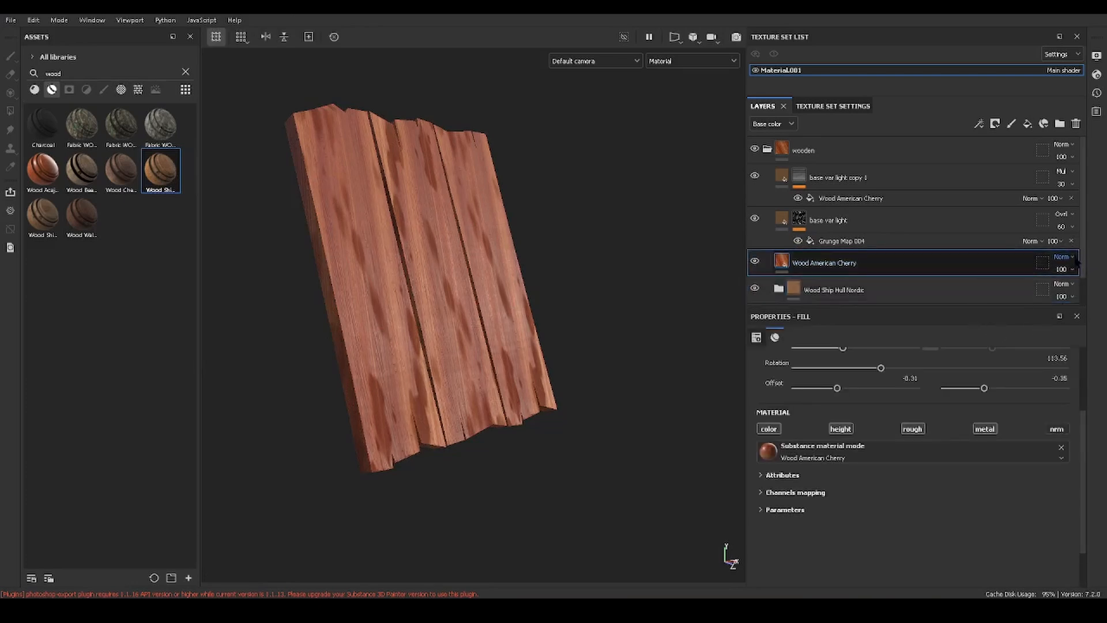
# Set the Wood American Cherry layer's blending mode to Multiply and inspect the blended planks up close
pyautogui.click(1064, 257)
pyautogui.click(1073, 258)
pyautogui.click(1073, 257)
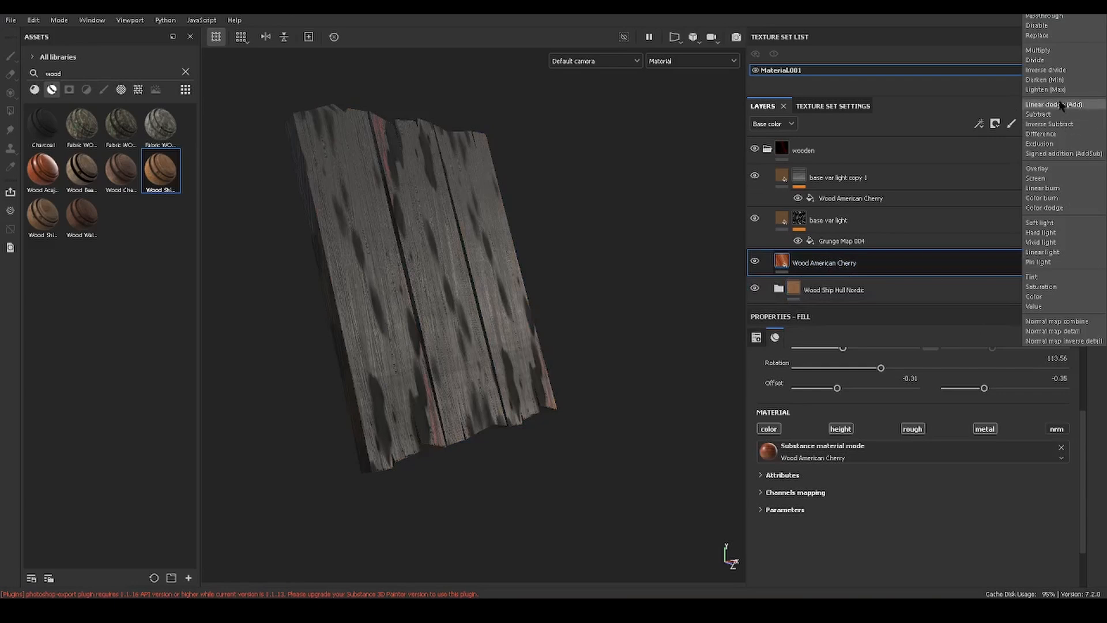
pyautogui.click(1052, 52)
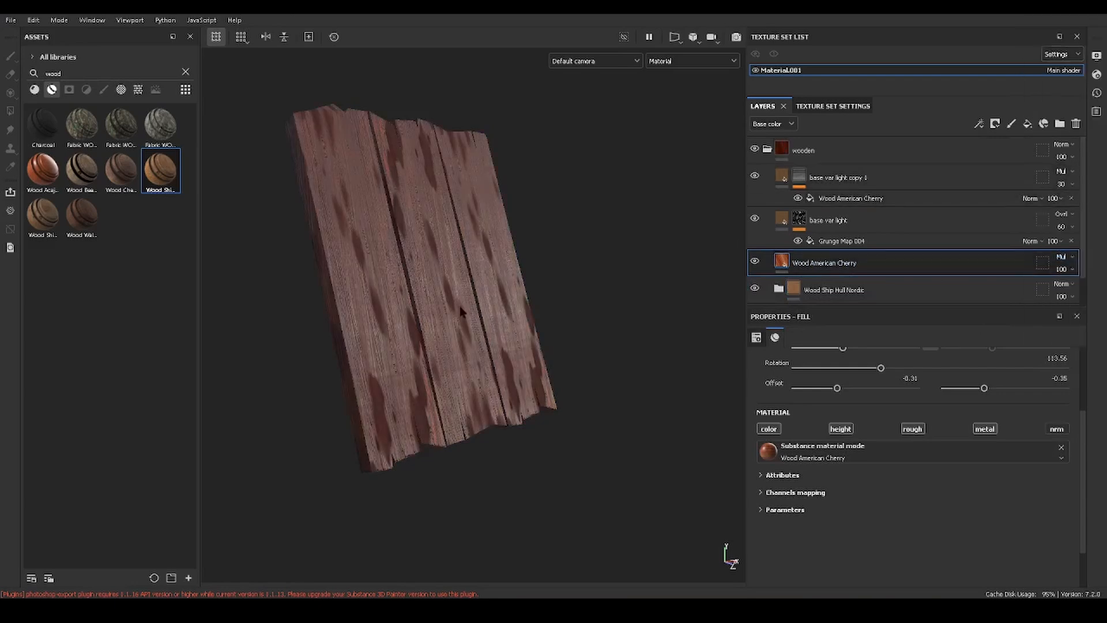
pyautogui.scroll(3, 468, 317)
pyautogui.keyDown('alt'); pyautogui.moveTo(612, 313); pyautogui.dragTo(515, 348); pyautogui.keyUp('alt')
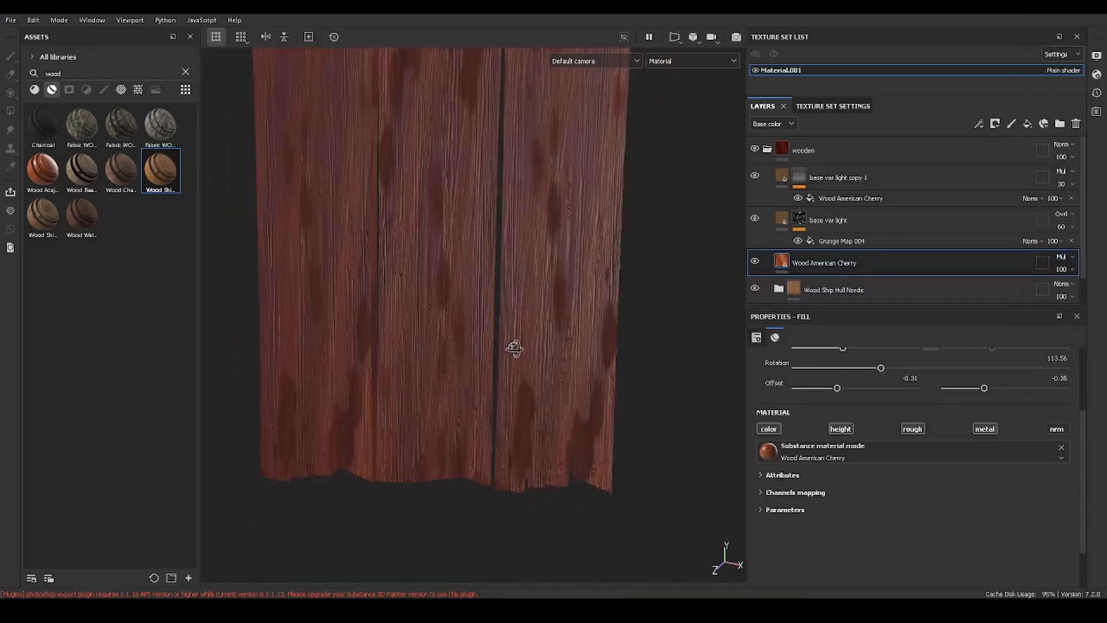
pyautogui.scroll(-2, 583, 316)
pyautogui.scroll(5, 625, 313)
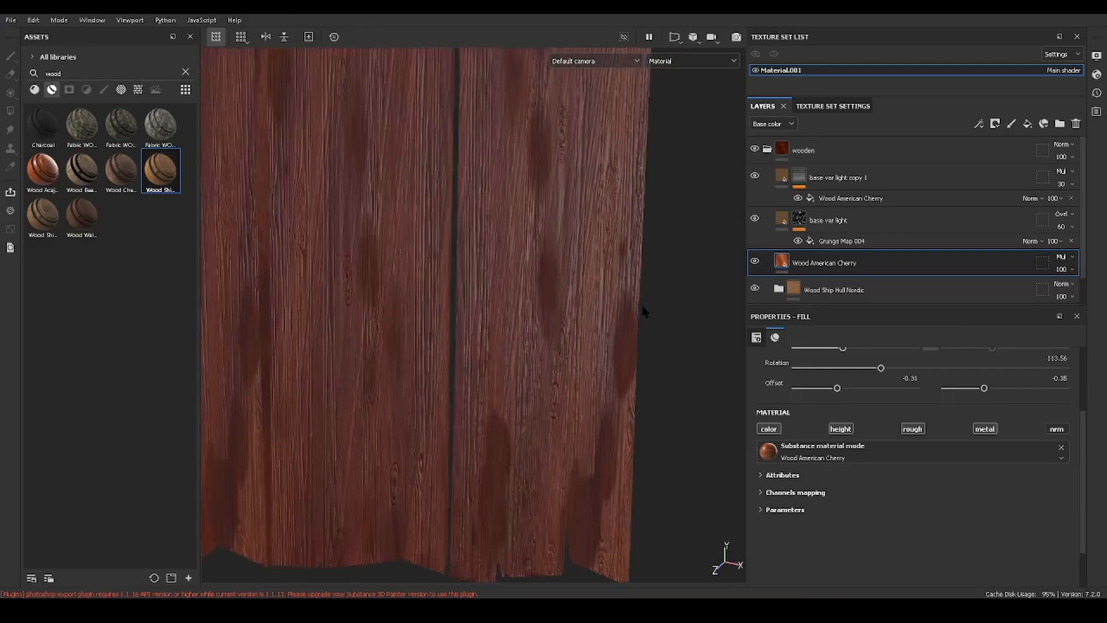
pyautogui.scroll(-3, 644, 312)
# Expand the Wood Ship Hull Nordic group and look through its layers and filters
pyautogui.click(865, 290)
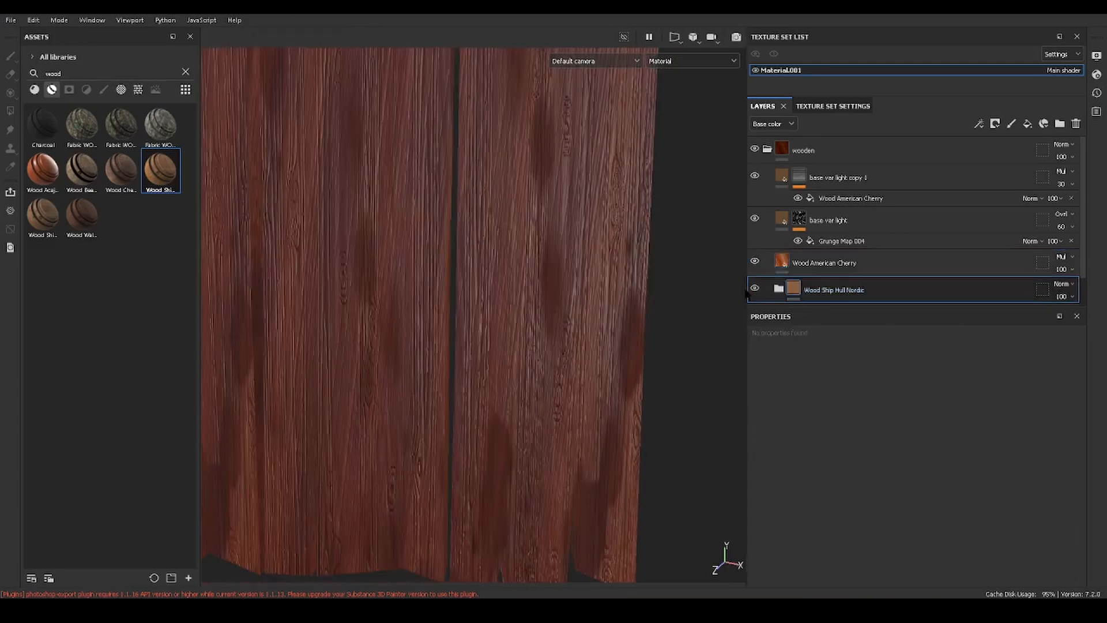
pyautogui.scroll(-1, 823, 297)
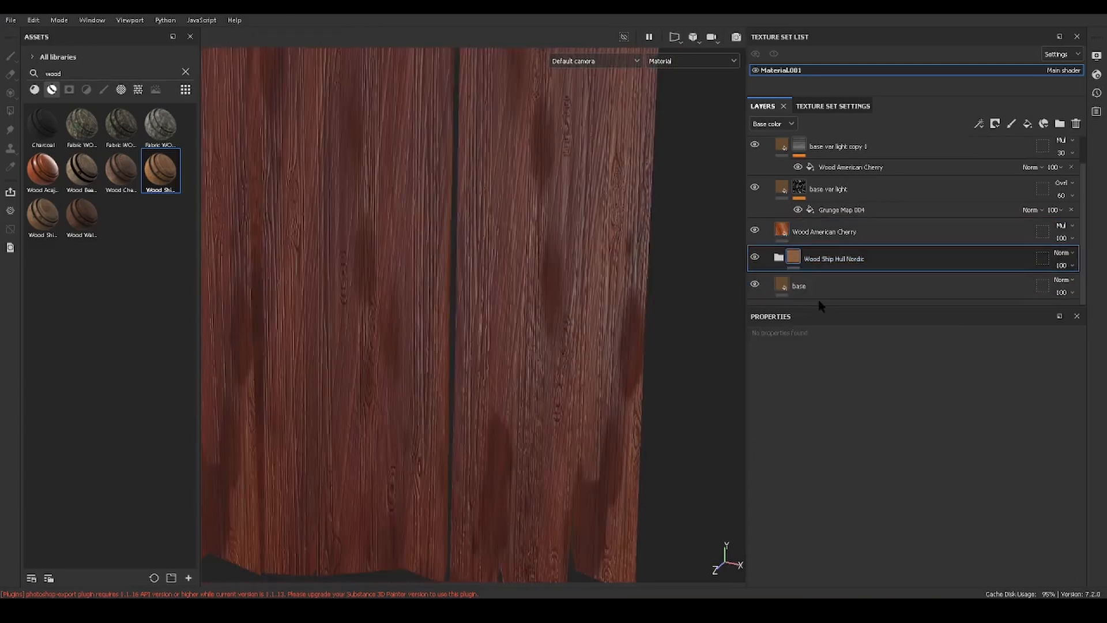
pyautogui.click(778, 257)
pyautogui.scroll(-2, 857, 278)
pyautogui.scroll(-3, 862, 277)
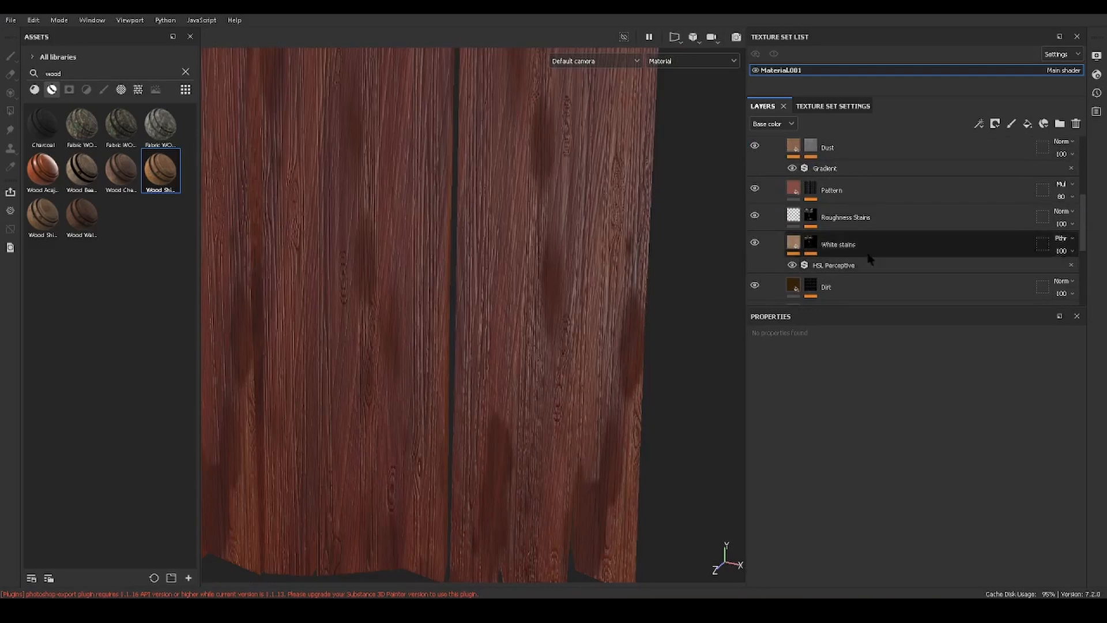
pyautogui.keyDown('alt'); pyautogui.moveTo(574, 255); pyautogui.dragTo(672, 253); pyautogui.keyUp('alt')
pyautogui.scroll(-2, 856, 245)
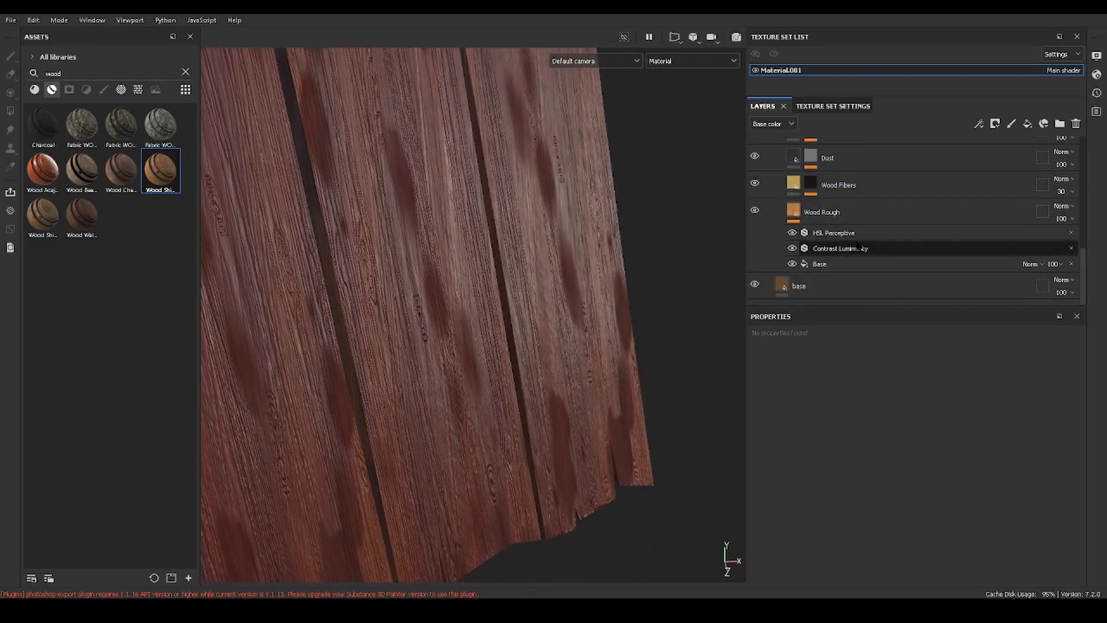
pyautogui.scroll(3, 855, 237)
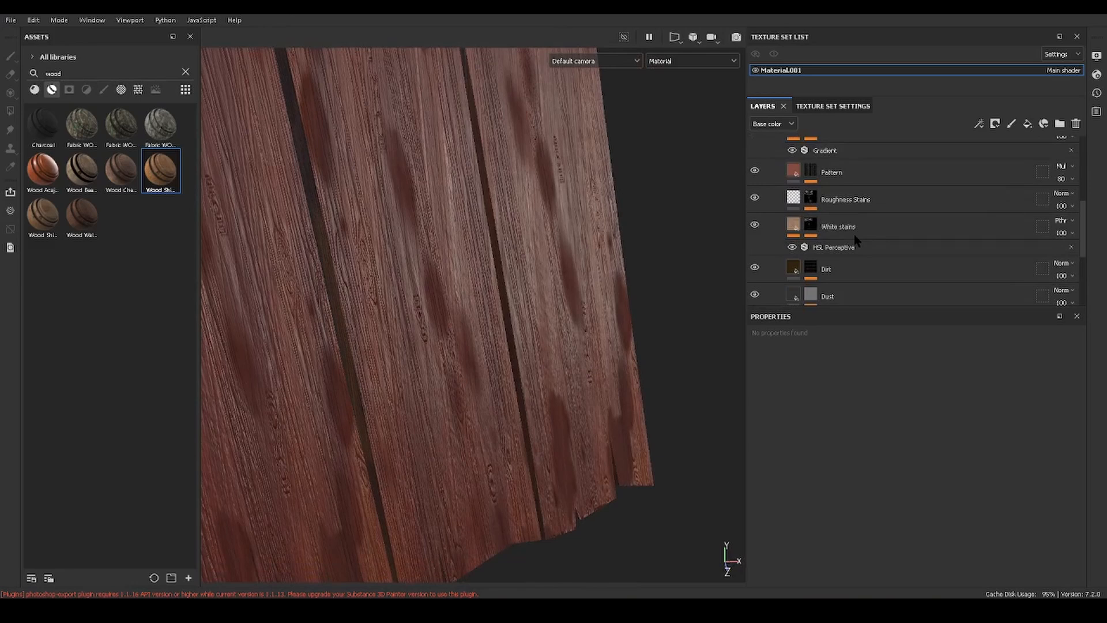
# Select the Dirt layer's mask in the Wood Ship Hull Nordic group and set its paint grayscale value to 0.8810
pyautogui.click(827, 276)
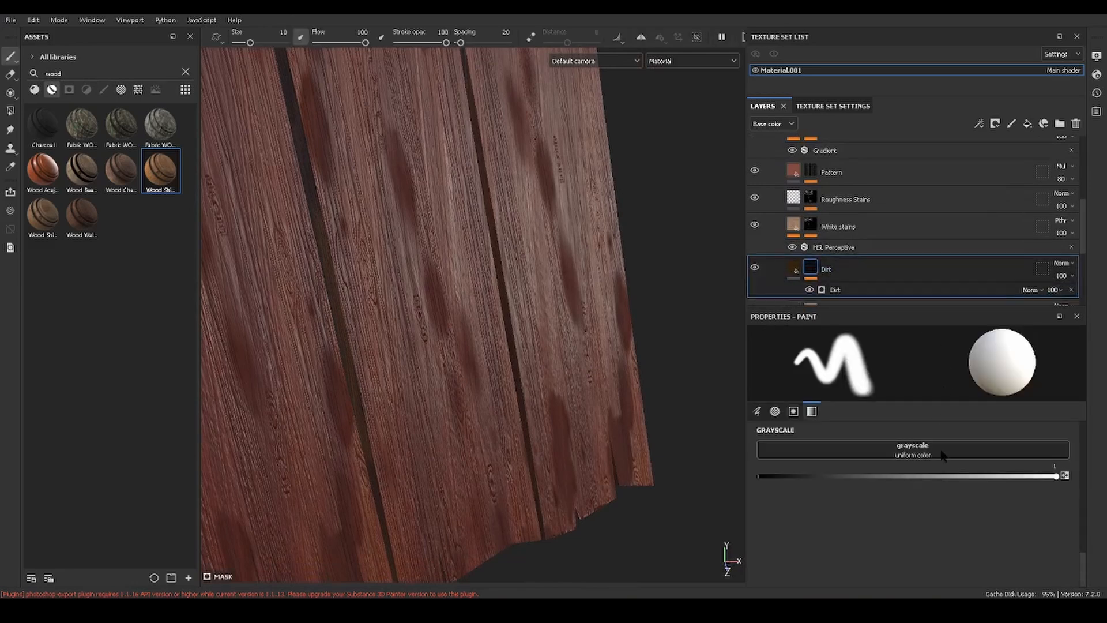
pyautogui.moveTo(1009, 478)
pyautogui.mouseDown()
pyautogui.moveTo(896, 477)
pyautogui.moveTo(1019, 477)
pyautogui.mouseUp()
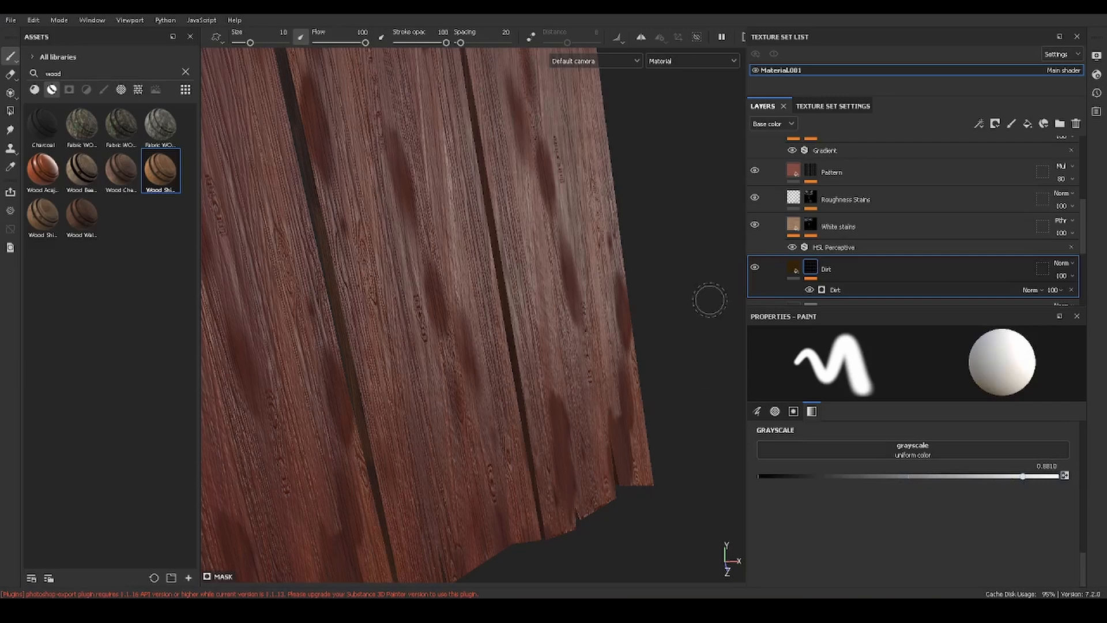
pyautogui.scroll(-2, 710, 300)
pyautogui.scroll(-2, 971, 244)
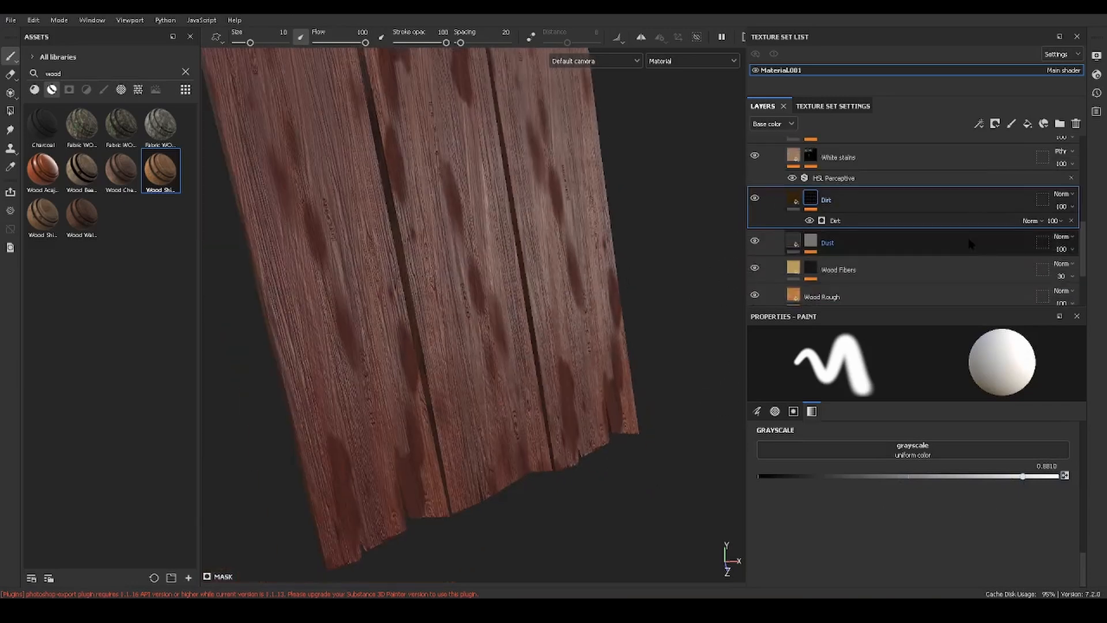
# Check the fill settings of the Dirt layer and a stains layer above it, and collapse the Wood Ship Hull Nordic group
pyautogui.scroll(2, 972, 244)
pyautogui.click(794, 269)
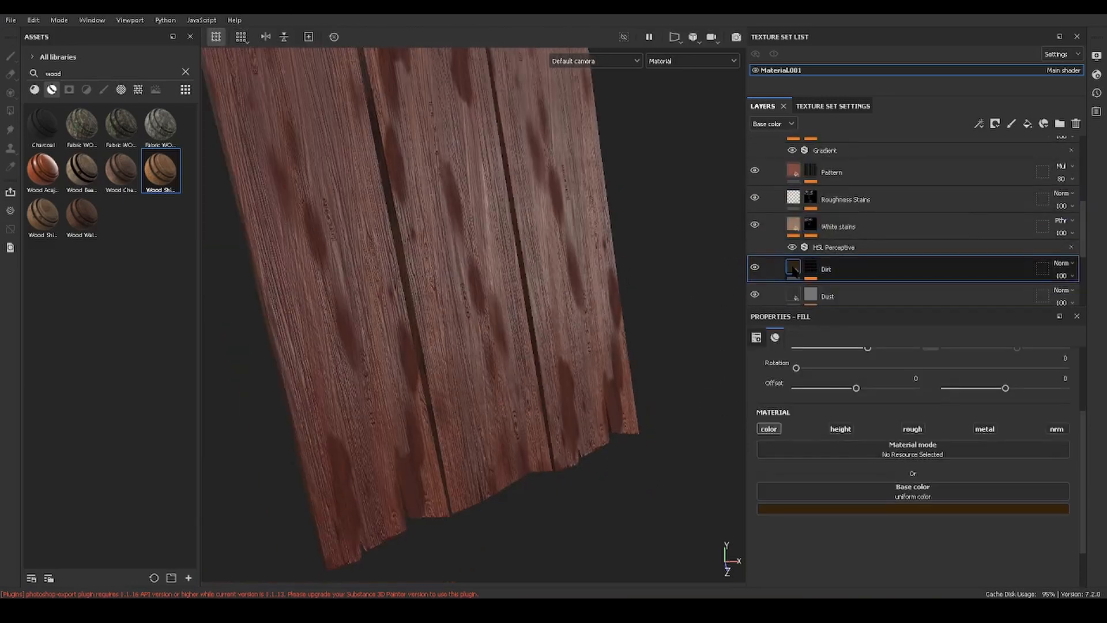
pyautogui.click(794, 228)
pyautogui.scroll(1, 795, 231)
pyautogui.scroll(2, 808, 233)
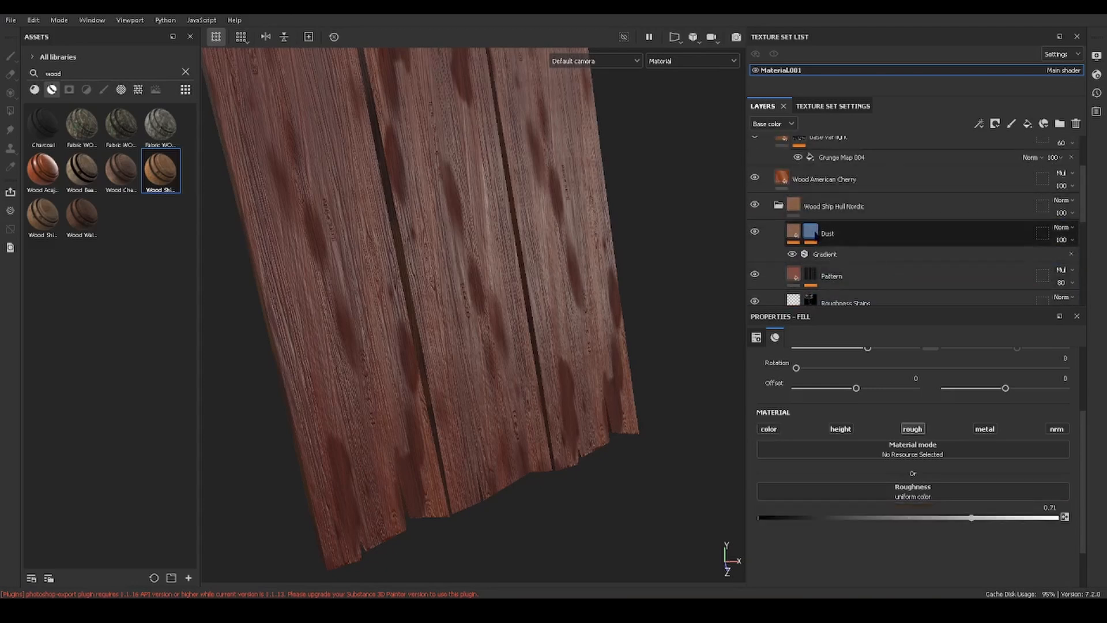
pyautogui.click(779, 206)
pyautogui.click(779, 206)
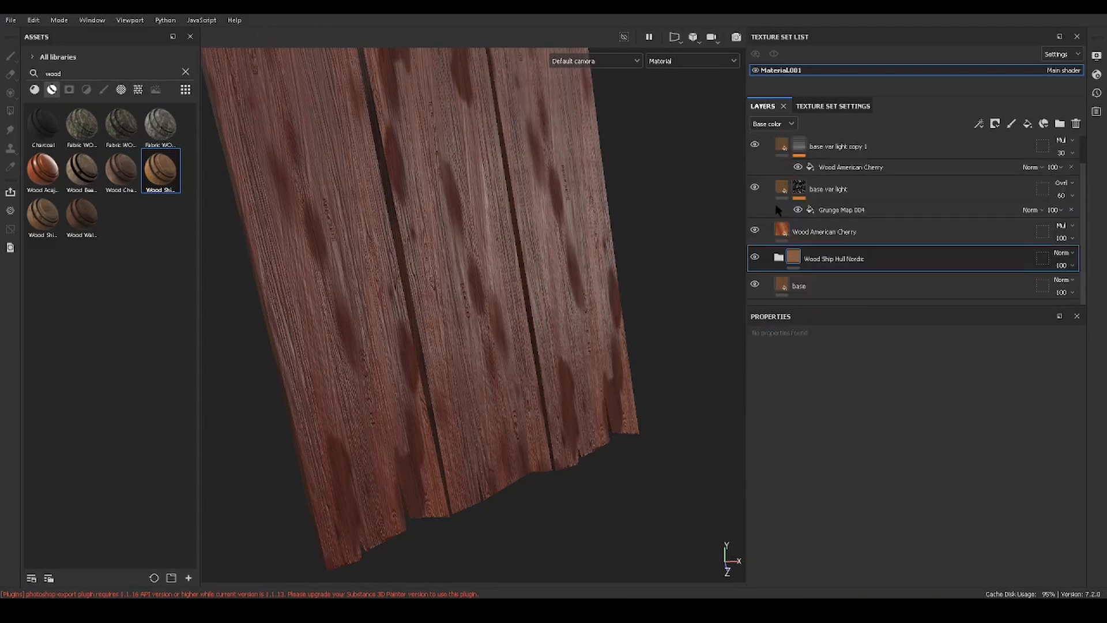
# Delete the Wood Ship Hull Nordic group and select the Wood American Cherry layer
pyautogui.keyDown('alt'); pyautogui.moveTo(647, 271); pyautogui.dragTo(860, 279); pyautogui.keyUp('alt')
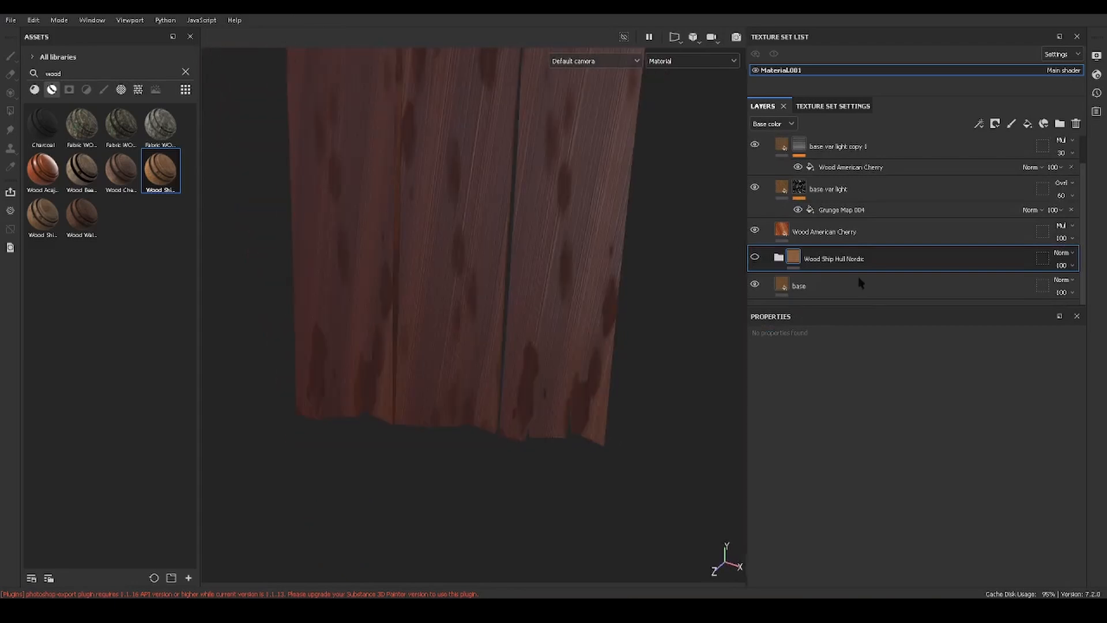
pyautogui.press('Delete')
pyautogui.click(941, 263)
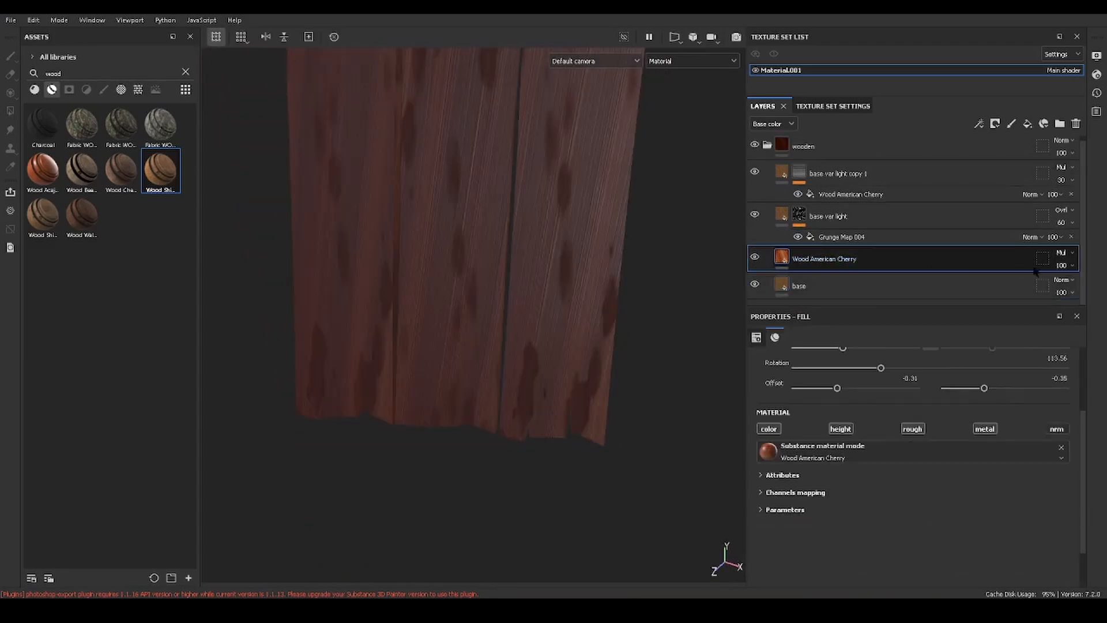
# Try the Replace, Difference and Color burn blending modes on the Wood American Cherry layer
pyautogui.click(1073, 254)
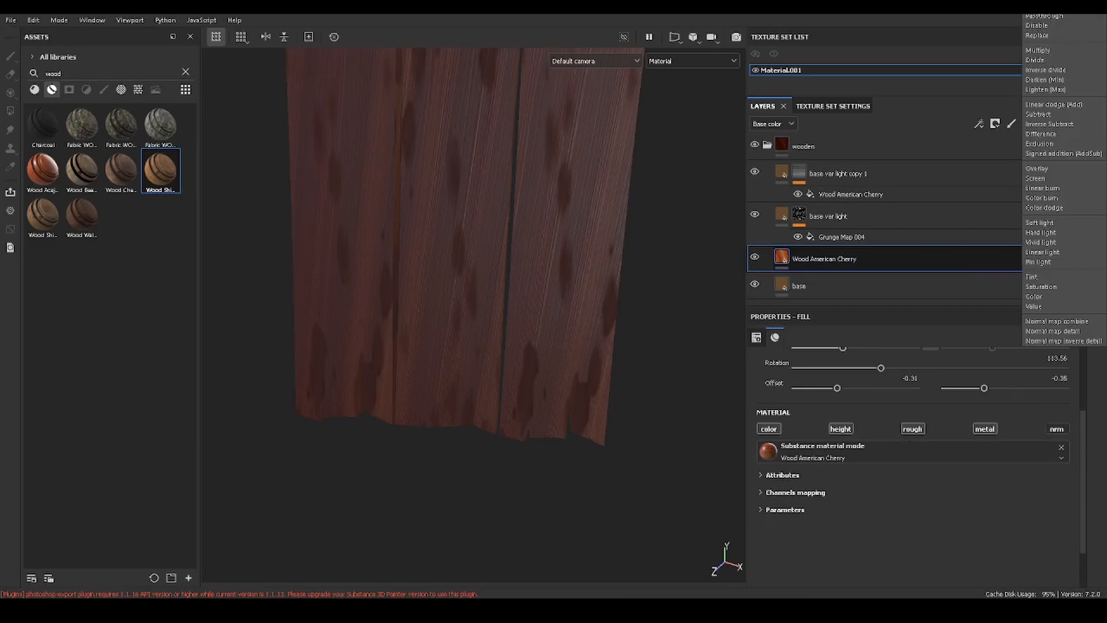
pyautogui.click(1038, 7)
pyautogui.press('Down')
pyautogui.press('Down')
pyautogui.press('Down')
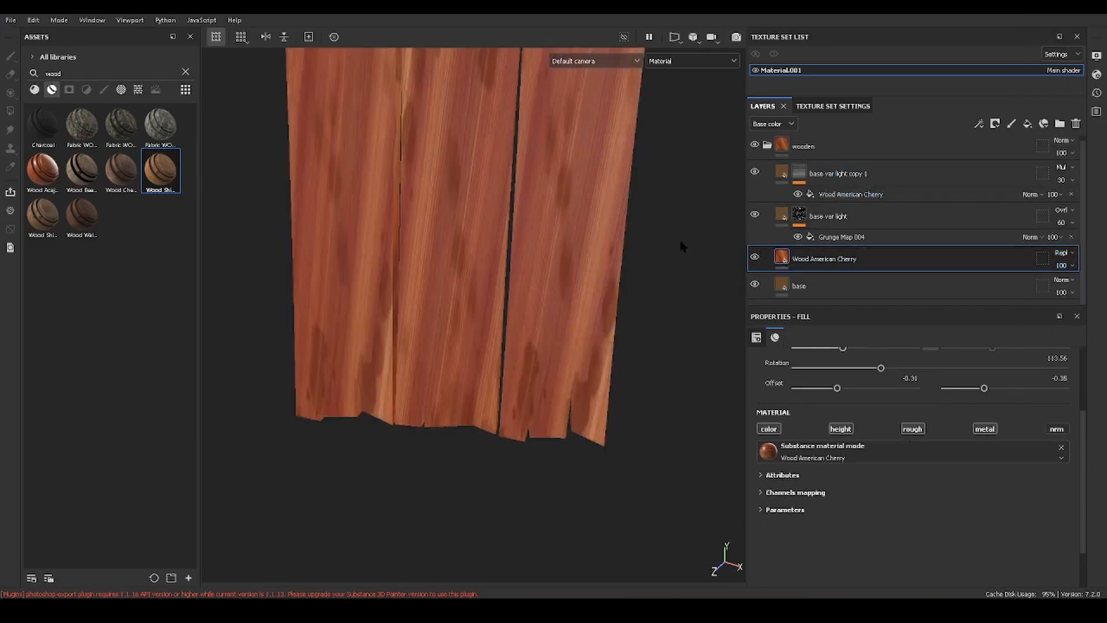
pyautogui.click(1069, 252)
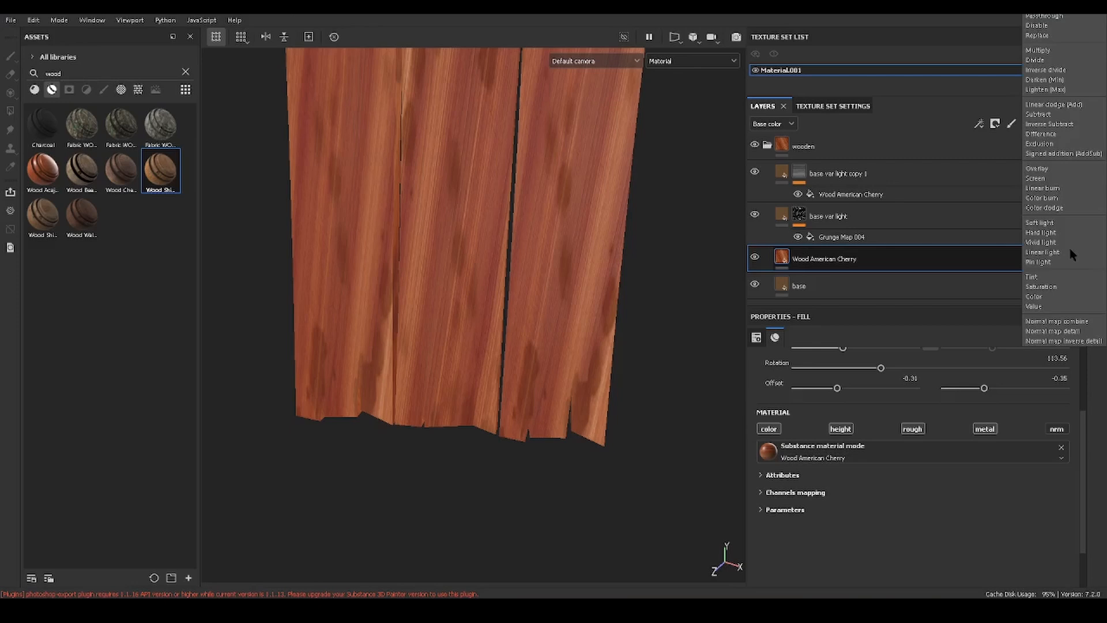
pyautogui.click(1063, 104)
pyautogui.press('Down')
pyautogui.press('Down')
pyautogui.press('Down')
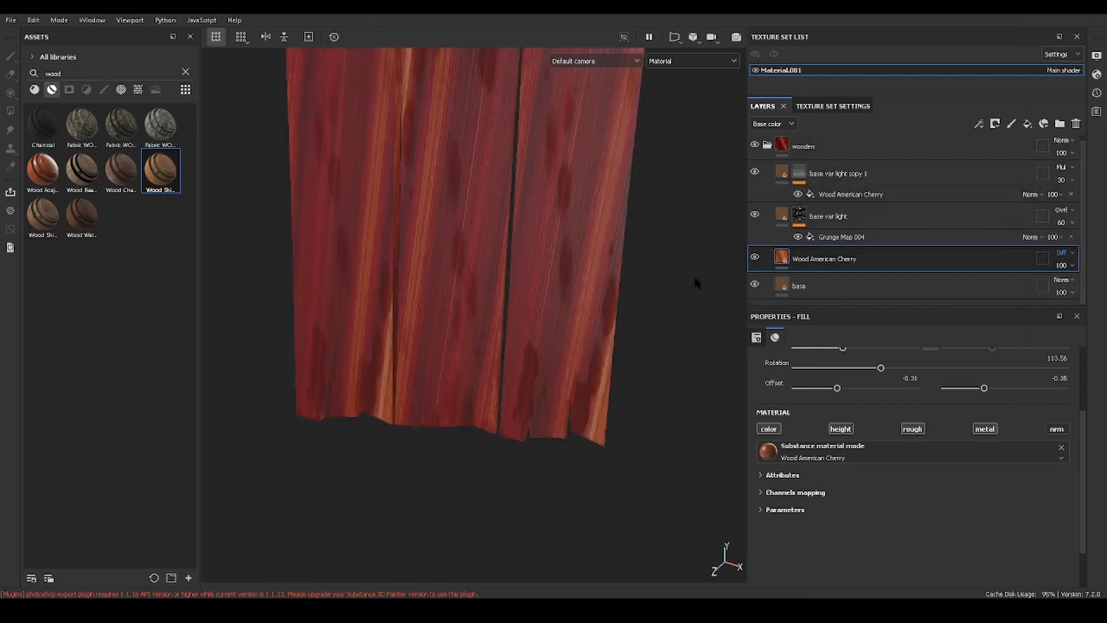
pyautogui.click(1070, 253)
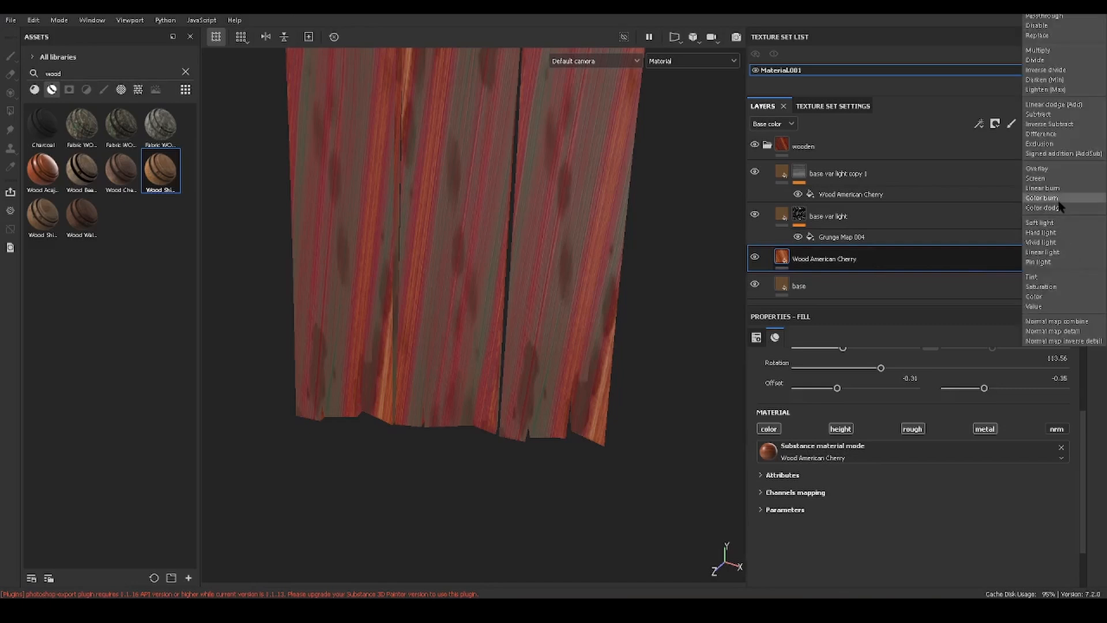
pyautogui.click(1059, 200)
# Set the Wood American Cherry layer's blending mode to Color and inspect the planks up close
pyautogui.click(1071, 252)
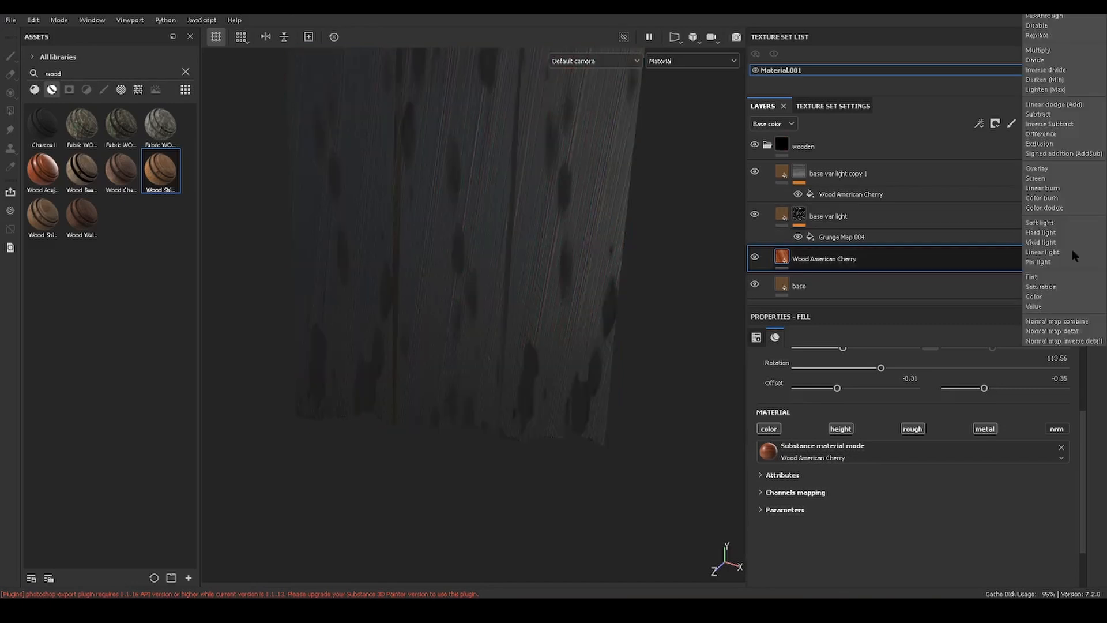
pyautogui.click(1059, 296)
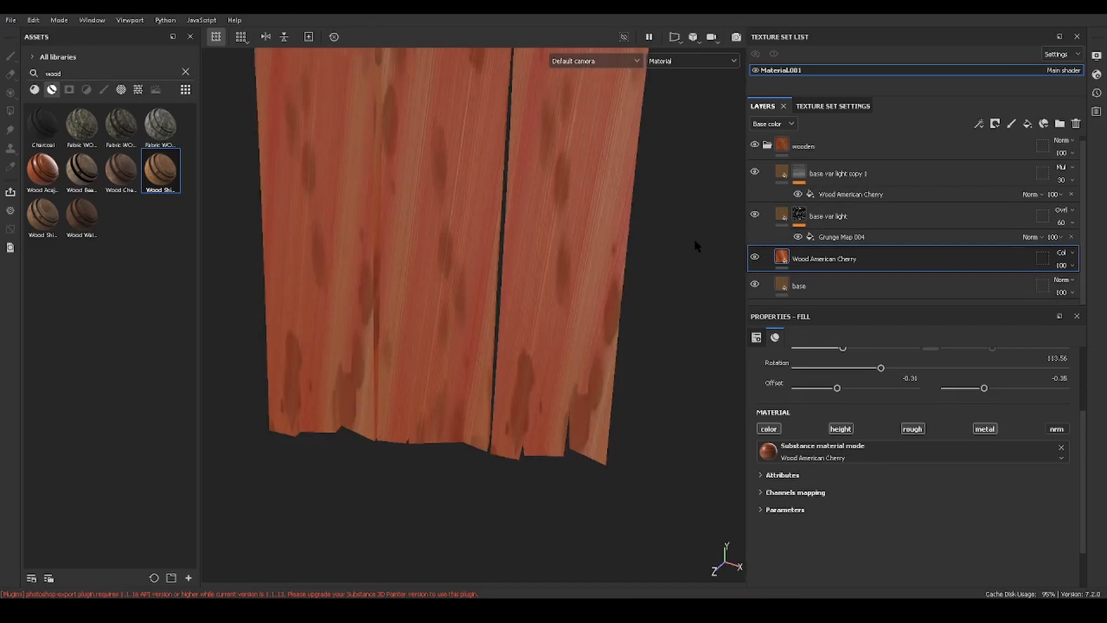
pyautogui.scroll(3, 694, 240)
pyautogui.keyDown('alt'); pyautogui.moveTo(697, 279); pyautogui.dragTo(695, 283); pyautogui.keyUp('alt')
pyautogui.scroll(-5, 674, 253)
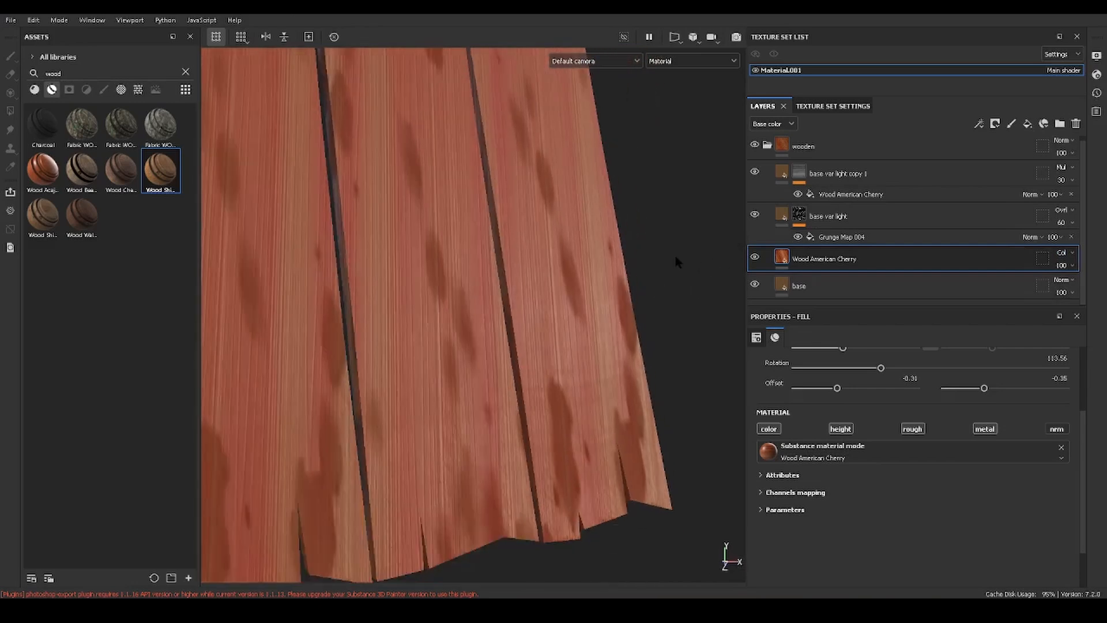
pyautogui.keyDown('alt'); pyautogui.moveTo(650, 232); pyautogui.dragTo(597, 316); pyautogui.keyUp('alt')
pyautogui.scroll(3, 633, 257)
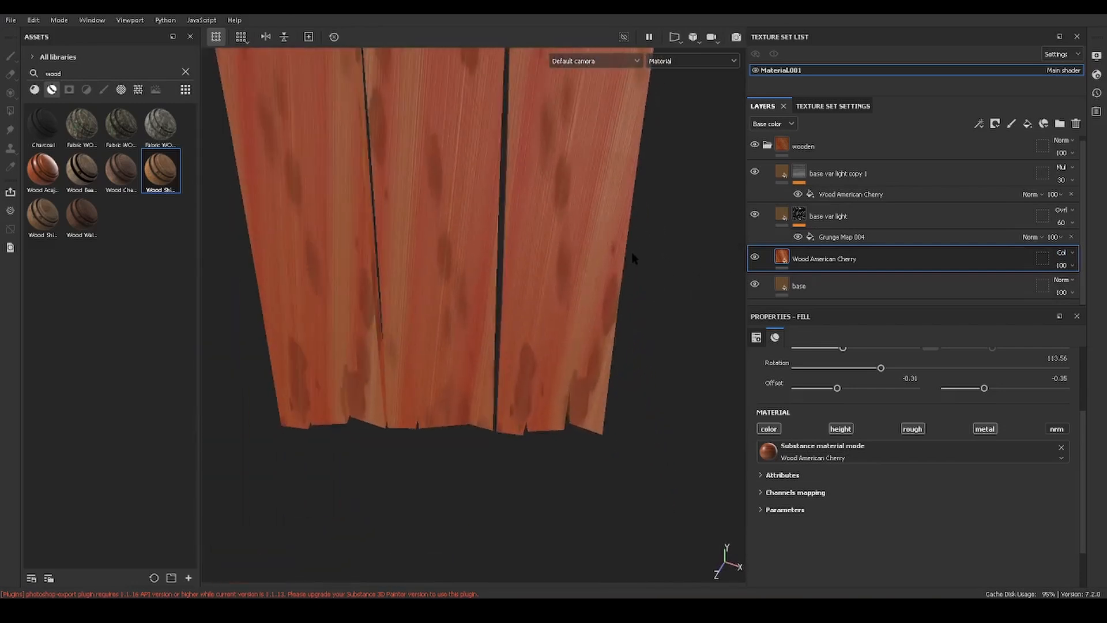
# Set the opacity of the base var light copy 1 layer to 49 and rename the layer to base var dark
pyautogui.click(1073, 182)
pyautogui.moveTo(1068, 200)
pyautogui.mouseDown()
pyautogui.moveTo(1054, 201)
pyautogui.moveTo(1077, 205)
pyautogui.mouseUp()
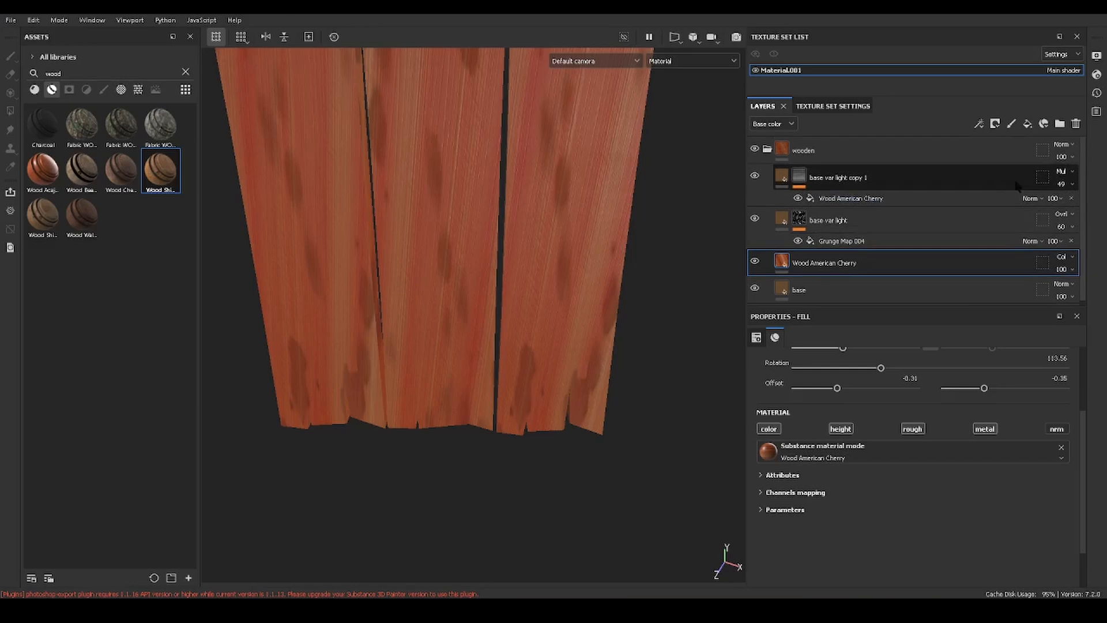
pyautogui.click(980, 186)
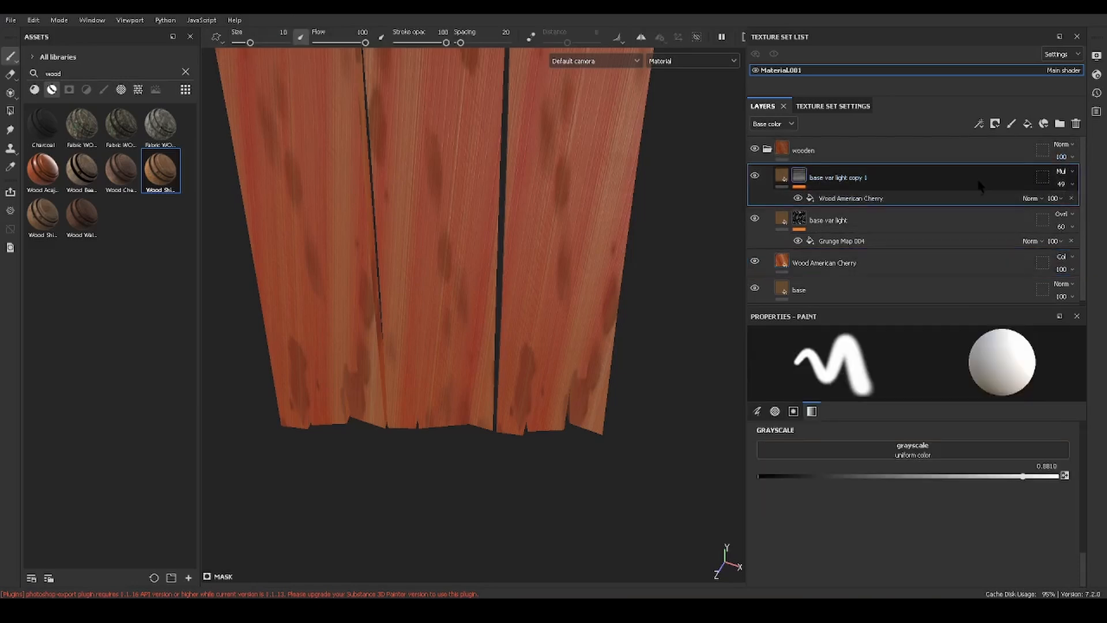
pyautogui.doubleClick(863, 179)
pyautogui.click(840, 178)
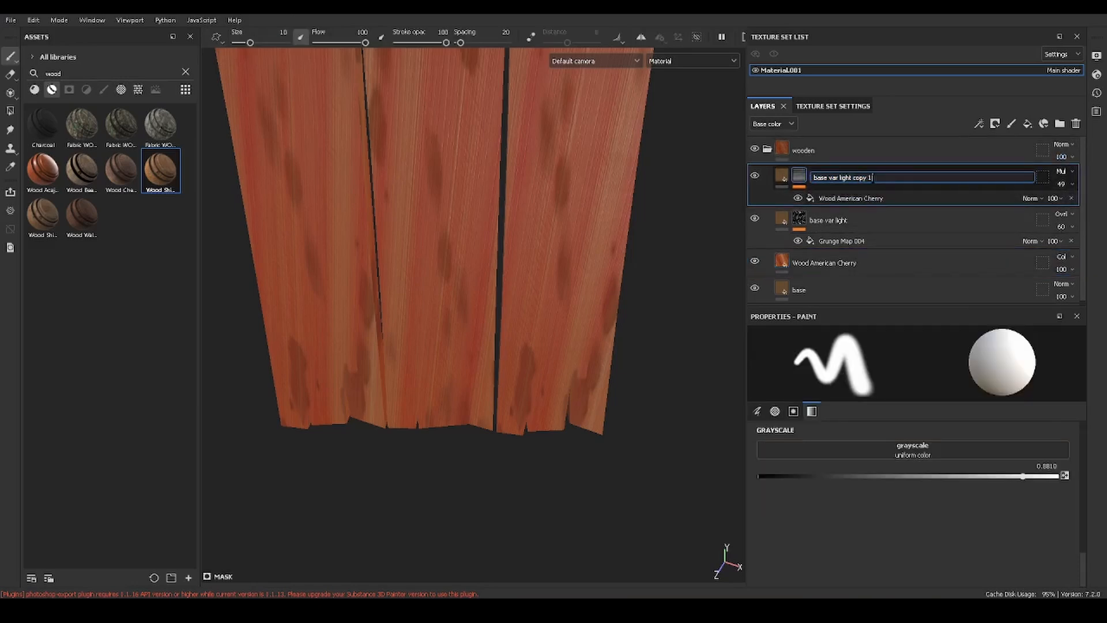
pyautogui.hotkey('shift', 'End')
pyautogui.press('BackSpace')
pyautogui.press('BackSpace')
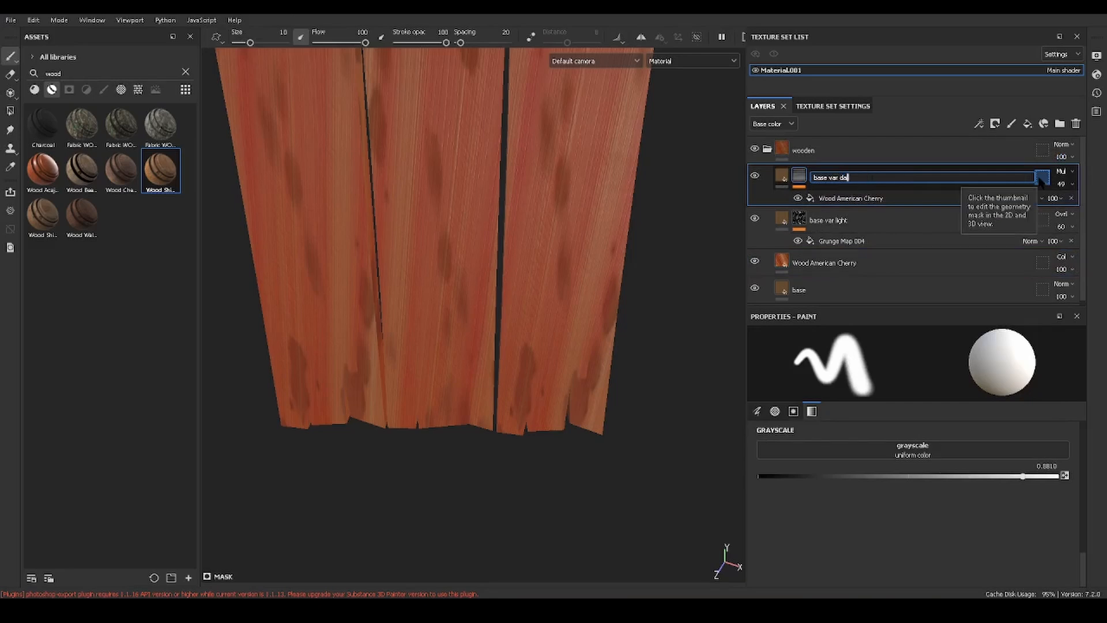
pyautogui.write('dark')
pyautogui.press('Return')
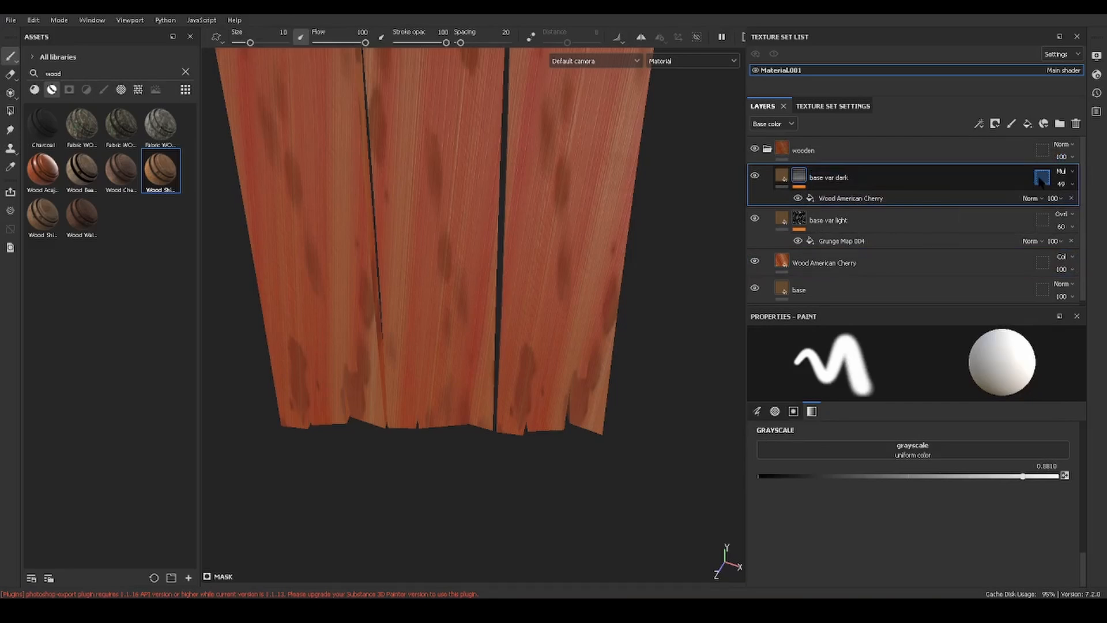
# Lower the opacity of the base var dark layer to 11
pyautogui.click(1072, 185)
pyautogui.click(1066, 204)
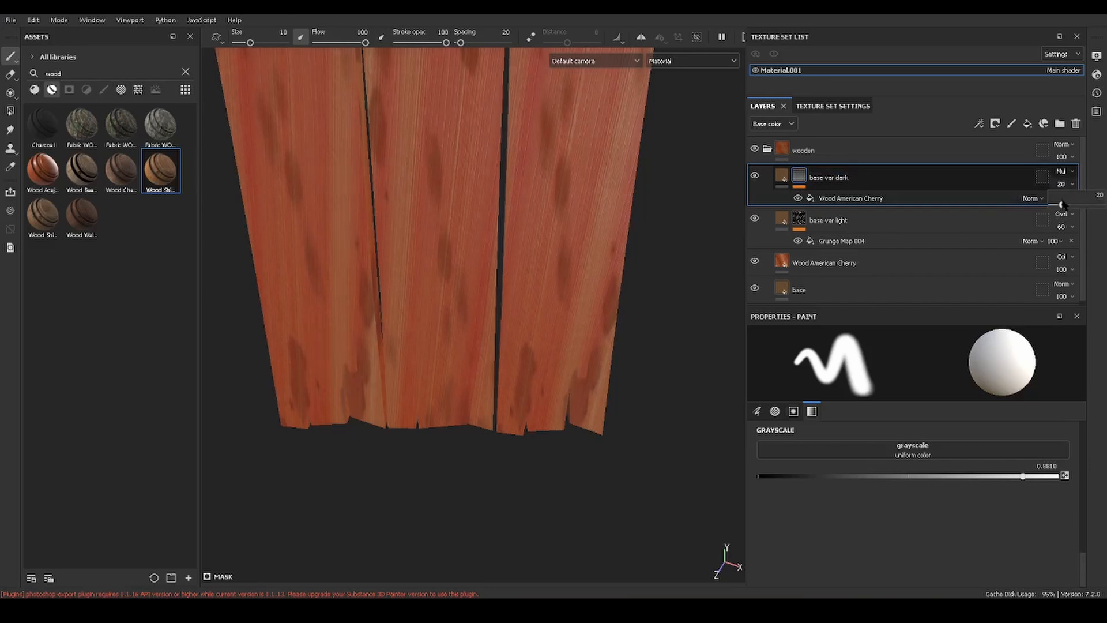
pyautogui.moveTo(1057, 204)
pyautogui.mouseDown()
pyautogui.moveTo(1044, 212)
pyautogui.moveTo(1058, 212)
pyautogui.mouseUp()
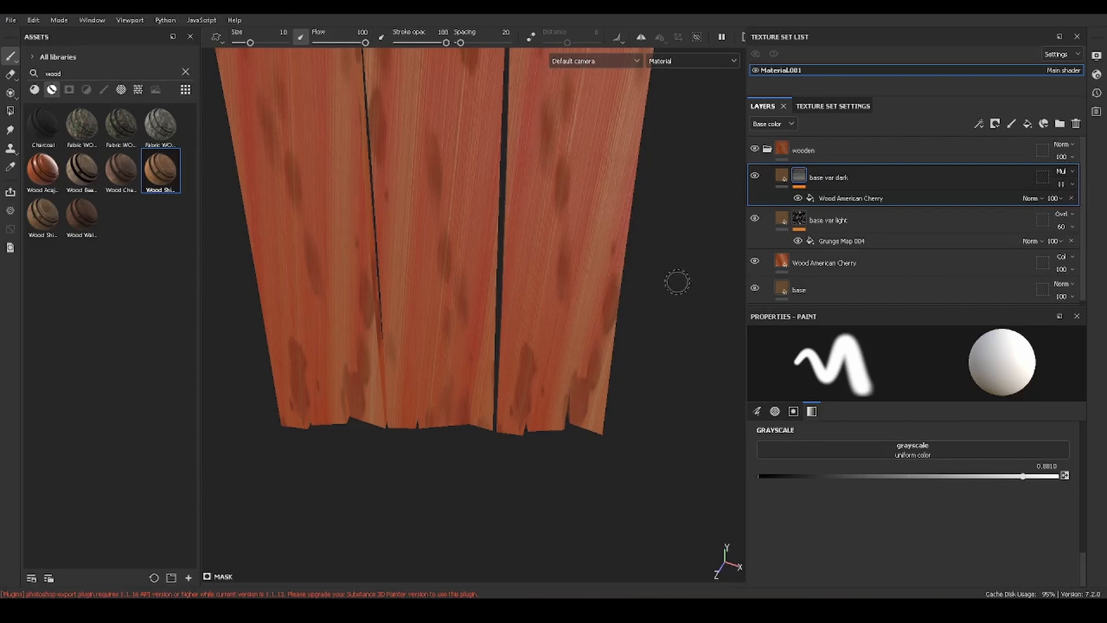
# Reduce the base var light layer's opacity to 18 and check the planks from another angle
pyautogui.click(996, 225)
pyautogui.click(1072, 227)
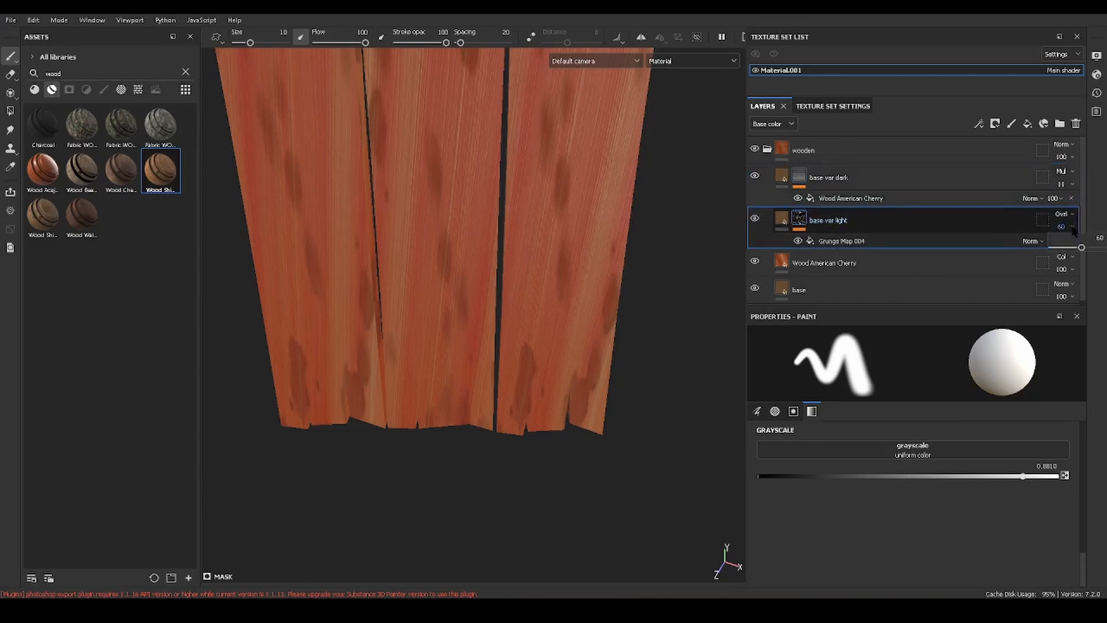
pyautogui.moveTo(1080, 246); pyautogui.dragTo(1060, 247)
pyautogui.keyDown('alt'); pyautogui.moveTo(625, 334); pyautogui.dragTo(611, 232); pyautogui.keyUp('alt')
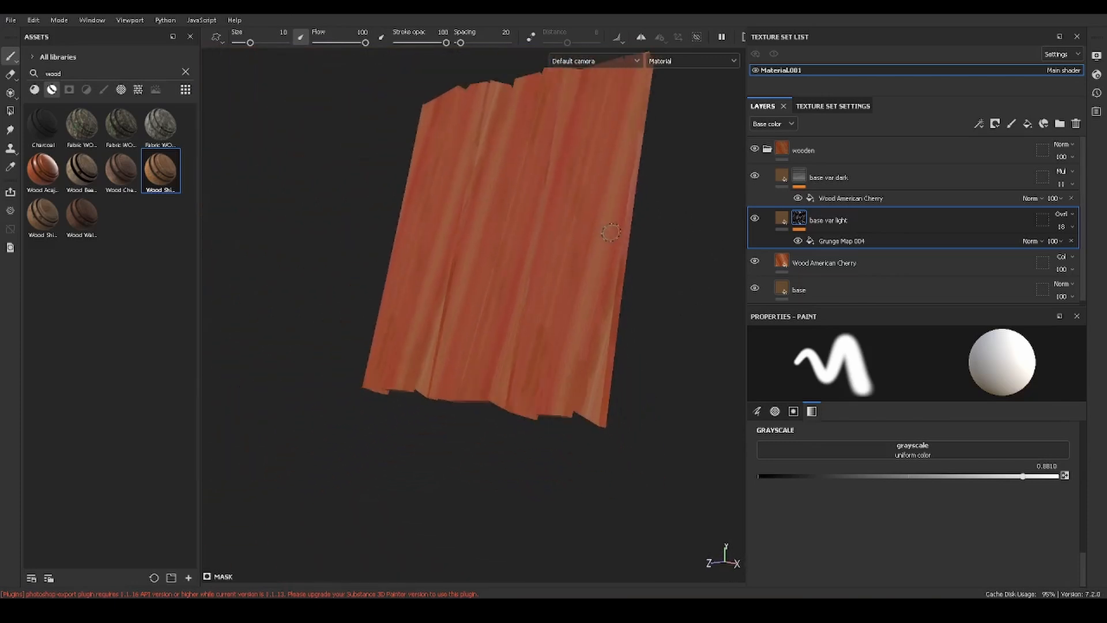
# Look through the attributes, channels mapping and material parameters of the Wood American Cherry fill layer
pyautogui.click(855, 264)
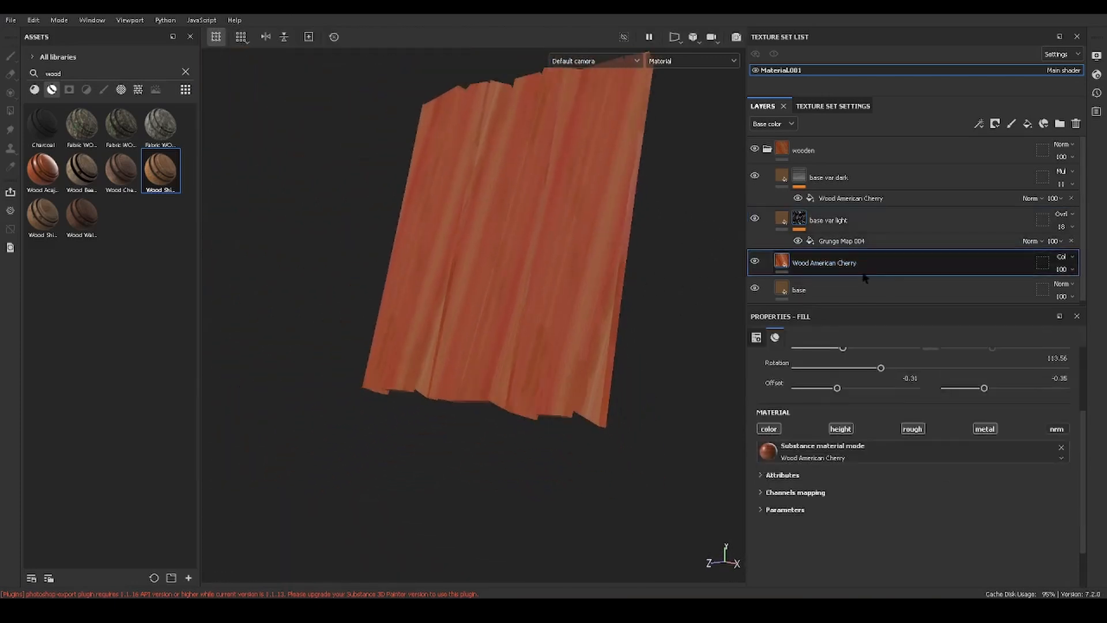
pyautogui.scroll(3, 889, 453)
pyautogui.scroll(-3, 891, 448)
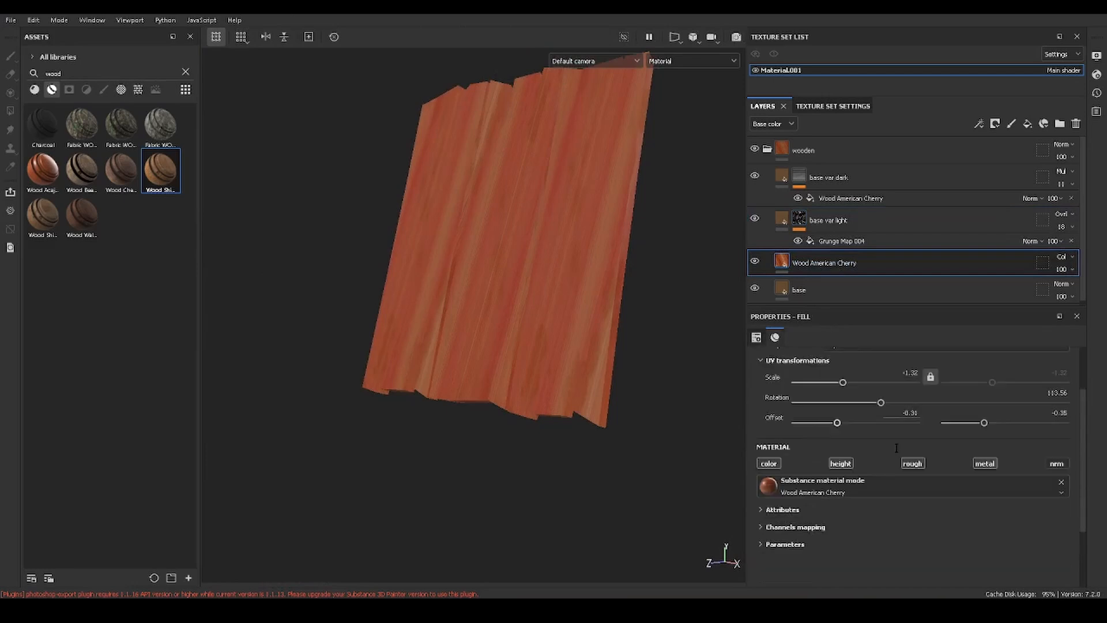
pyautogui.click(781, 474)
pyautogui.scroll(-2, 810, 501)
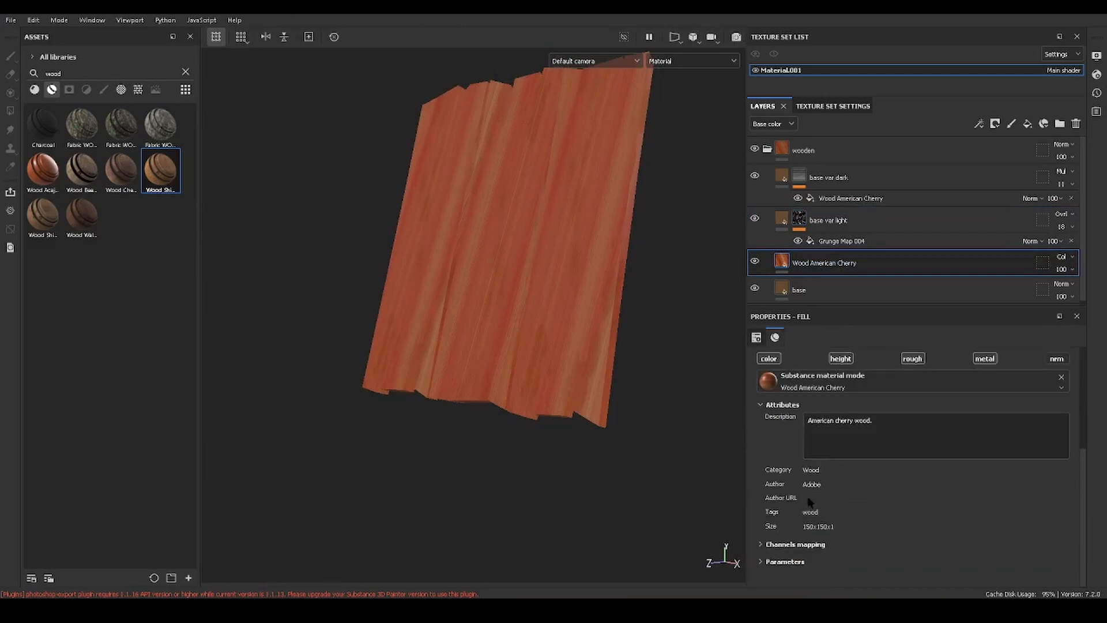
pyautogui.click(819, 543)
pyautogui.scroll(-3, 831, 541)
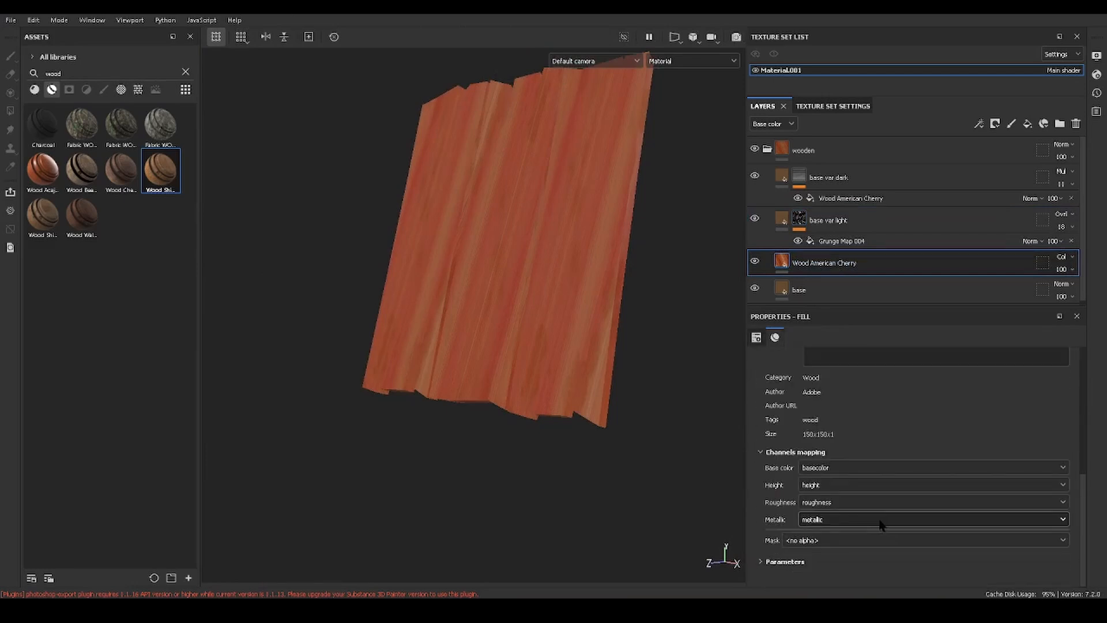
pyautogui.click(826, 502)
pyautogui.click(815, 563)
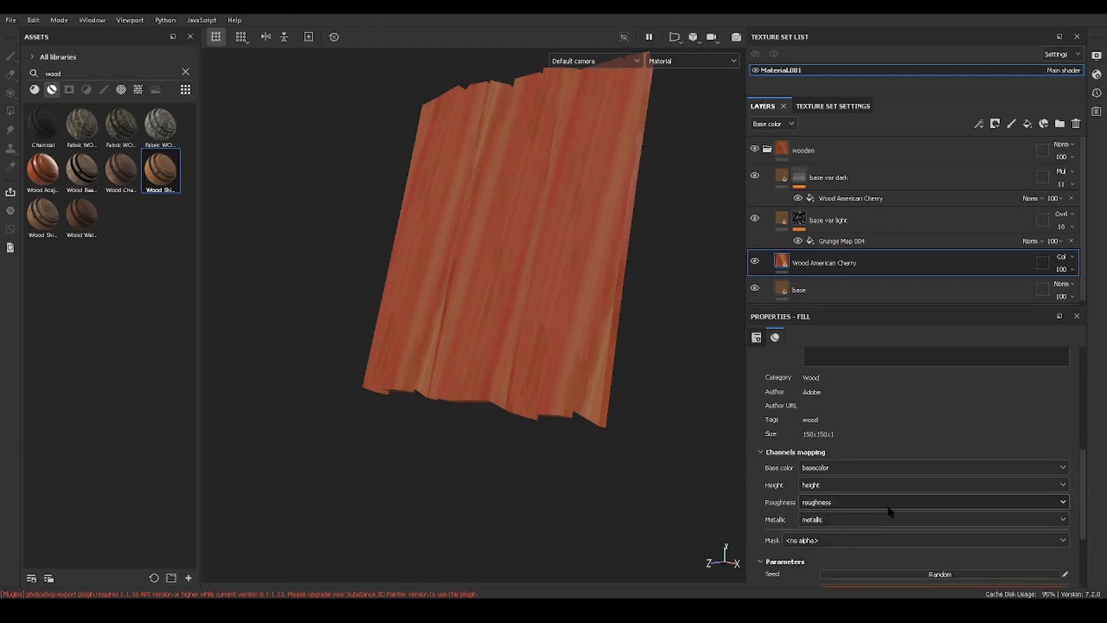
pyautogui.scroll(-3, 923, 511)
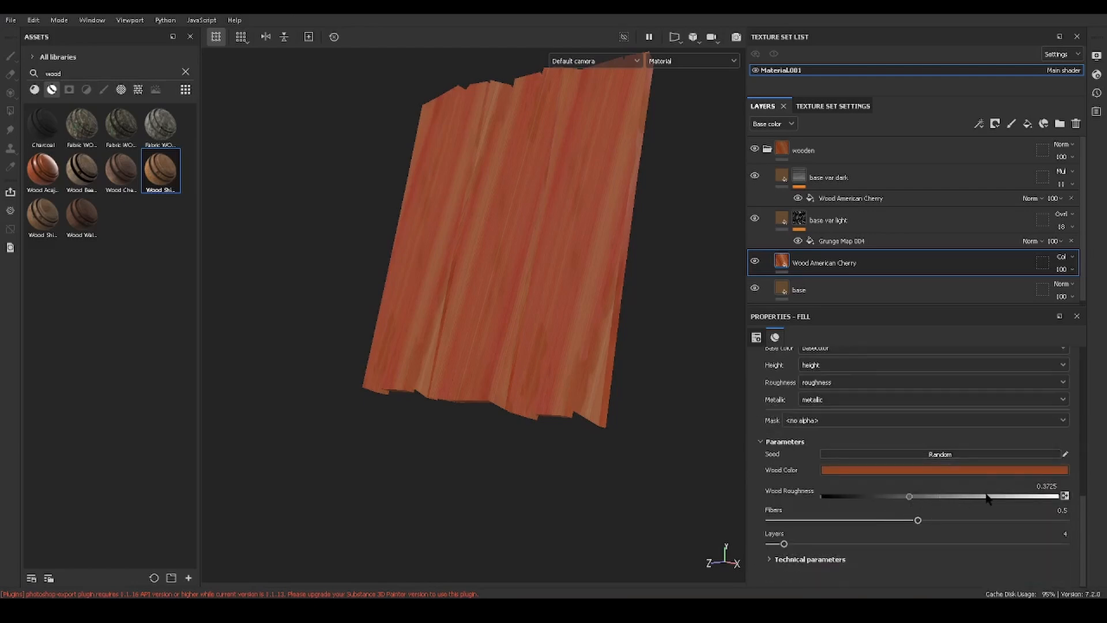
# Set the Wood American Cherry material's Wood Roughness to 0.9175, Fibers to 0.81 and Layers to 11
pyautogui.moveTo(1009, 500); pyautogui.dragTo(1040, 498)
pyautogui.moveTo(967, 520); pyautogui.dragTo(1000, 520)
pyautogui.scroll(3, 708, 433)
pyautogui.keyDown('alt'); pyautogui.moveTo(621, 399); pyautogui.dragTo(659, 410); pyautogui.keyUp('alt')
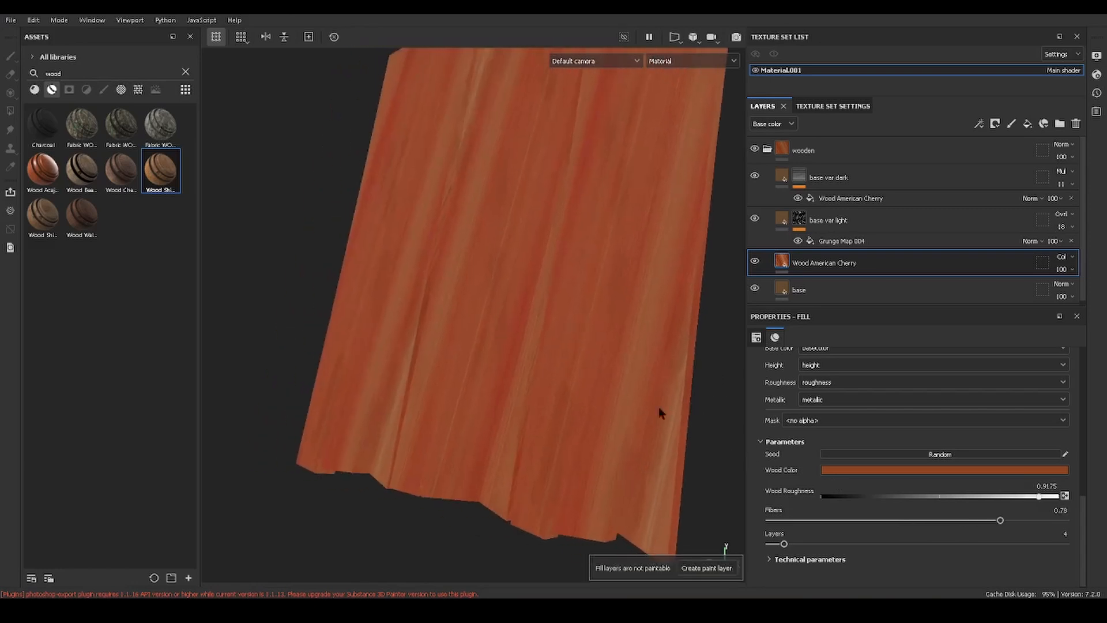
pyautogui.keyDown('alt'); pyautogui.moveTo(659, 410); pyautogui.dragTo(860, 423, button='right'); pyautogui.keyUp('alt')
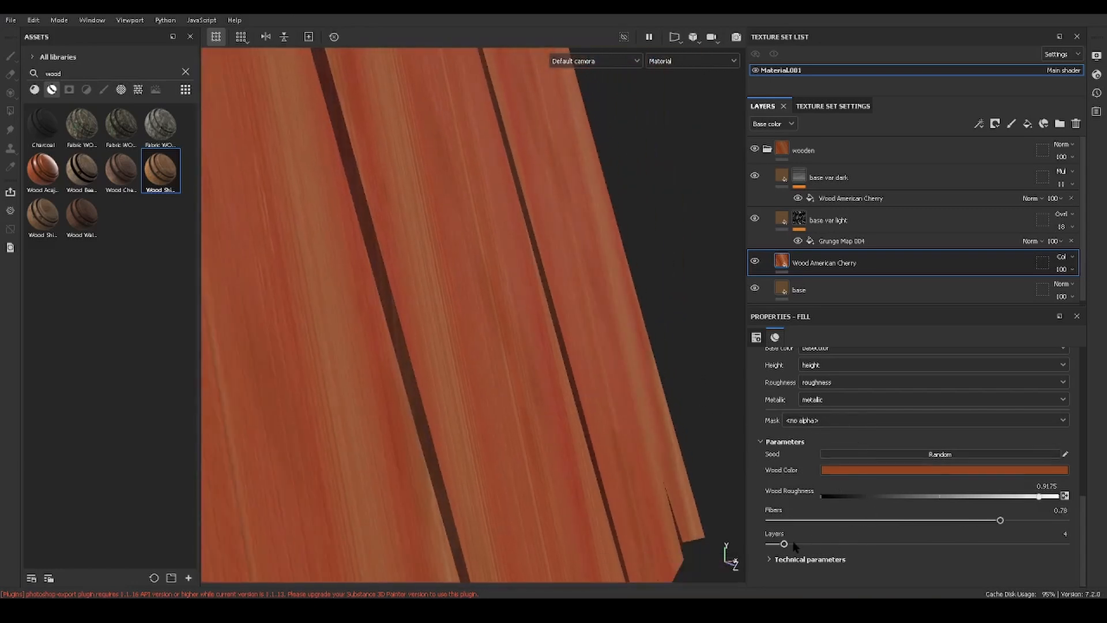
pyautogui.moveTo(784, 544); pyautogui.dragTo(1011, 526)
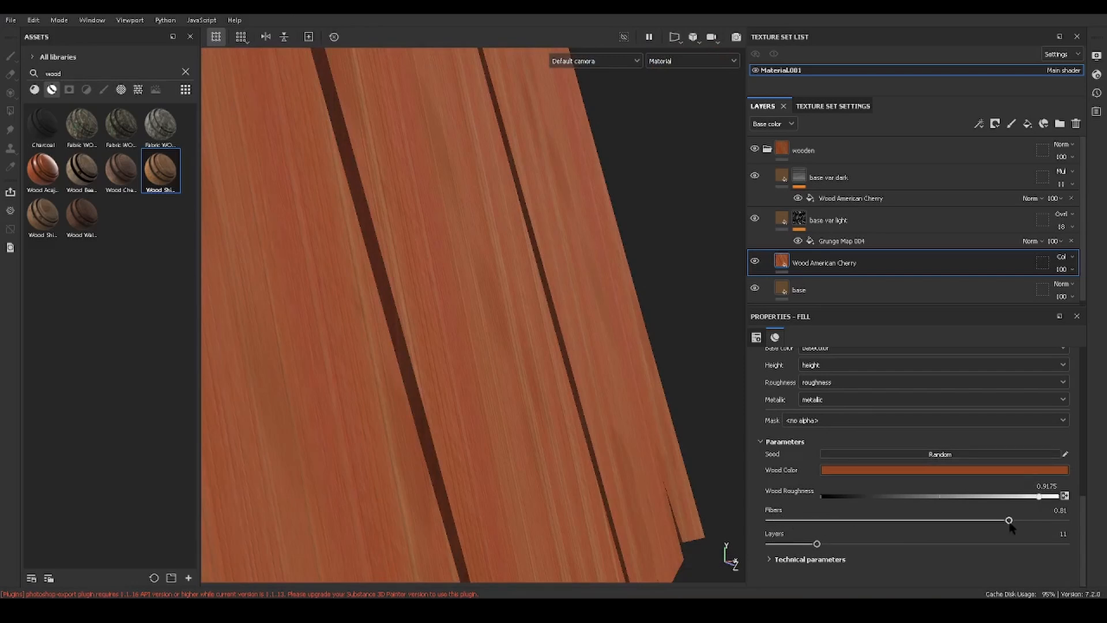
# Set the Wood American Cherry fill's UV scale to -0.35 and rotation to 70.3 so the grain runs along the planks
pyautogui.scroll(10, 920, 346)
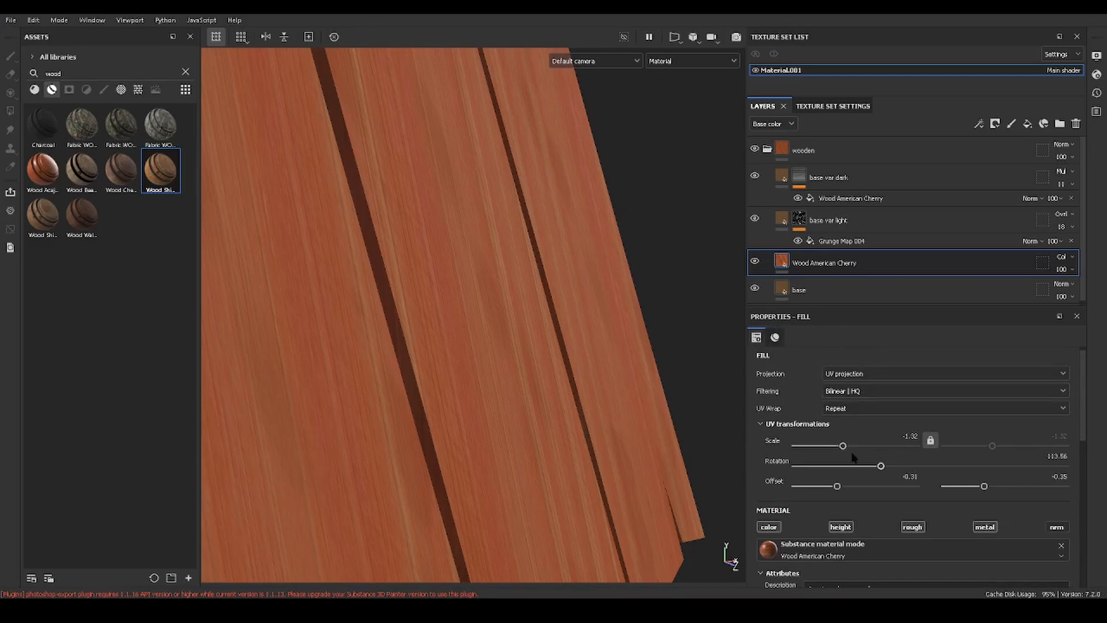
pyautogui.moveTo(843, 446)
pyautogui.mouseDown()
pyautogui.moveTo(875, 467)
pyautogui.moveTo(792, 476)
pyautogui.moveTo(809, 482)
pyautogui.moveTo(814, 446)
pyautogui.moveTo(848, 448)
pyautogui.mouseUp()
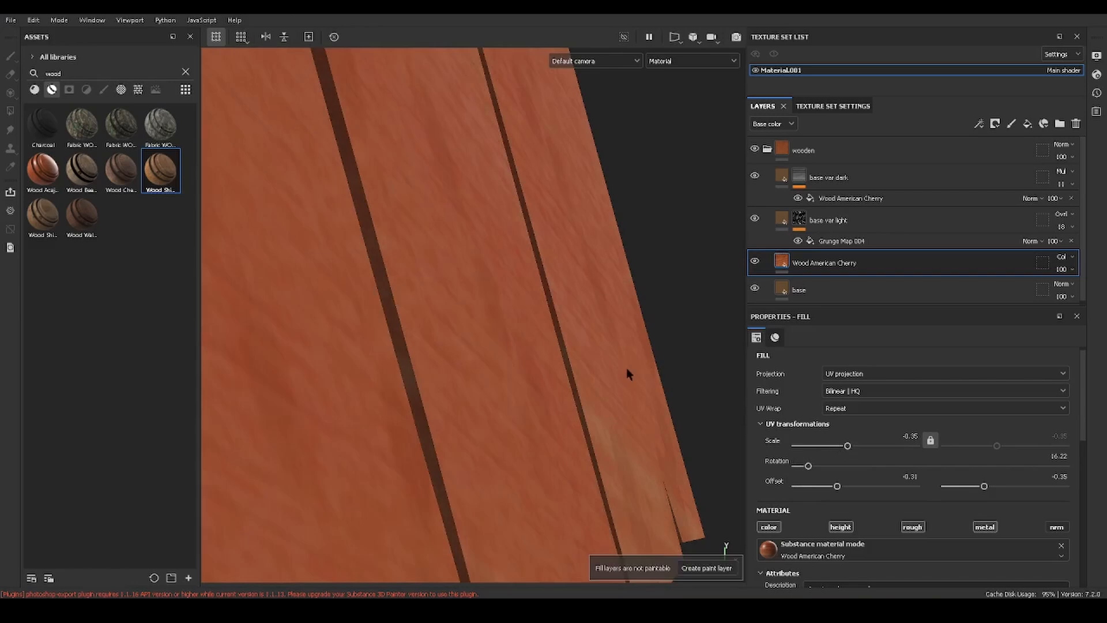
pyautogui.moveTo(627, 368)
pyautogui.keyDown('alt'); pyautogui.mouseDown()
pyautogui.moveTo(649, 371)
pyautogui.moveTo(576, 388)
pyautogui.moveTo(608, 392)
pyautogui.mouseUp(); pyautogui.keyUp('alt')
pyautogui.moveTo(816, 464); pyautogui.dragTo(848, 467)
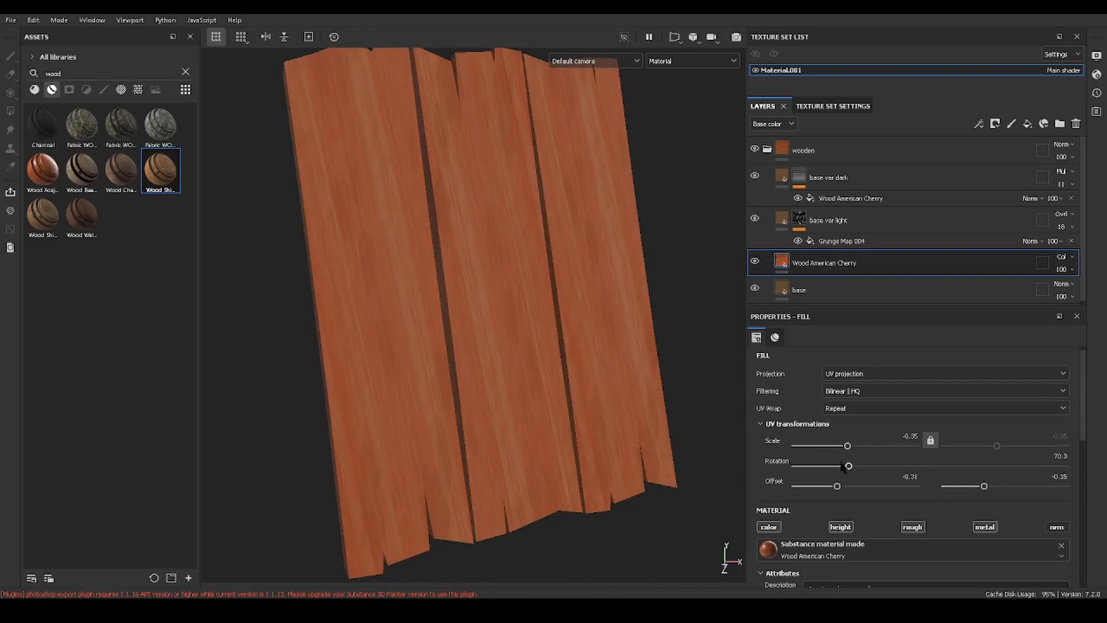
pyautogui.keyDown('alt'); pyautogui.moveTo(692, 423); pyautogui.dragTo(918, 414); pyautogui.keyUp('alt')
pyautogui.scroll(3, 713, 401)
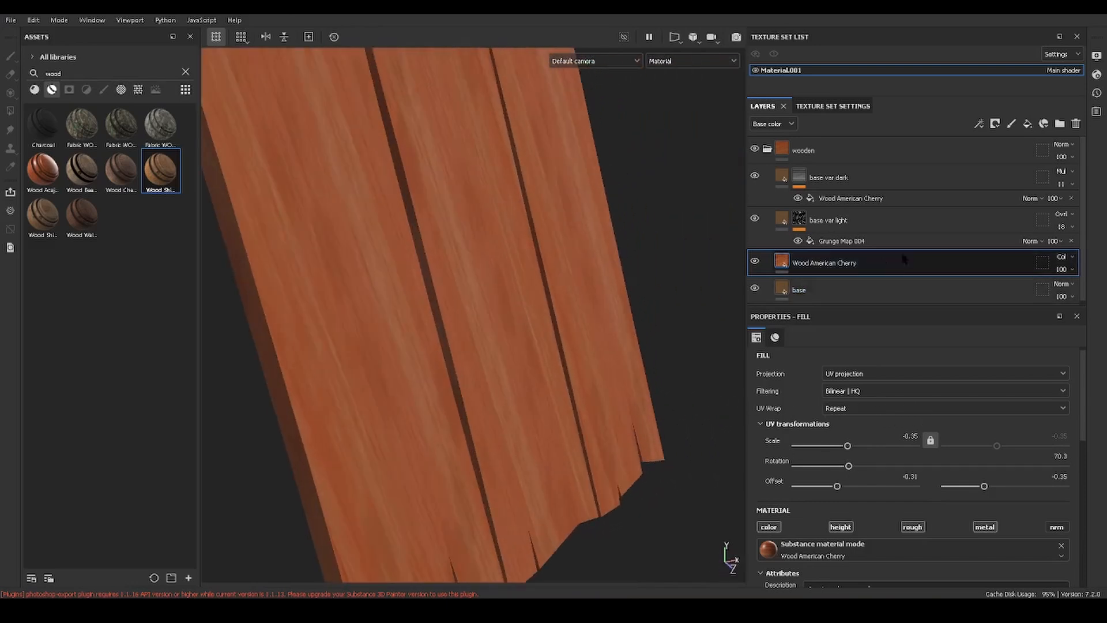
# Switch the Wood American Cherry layer's blending mode to Multiply
pyautogui.click(1064, 256)
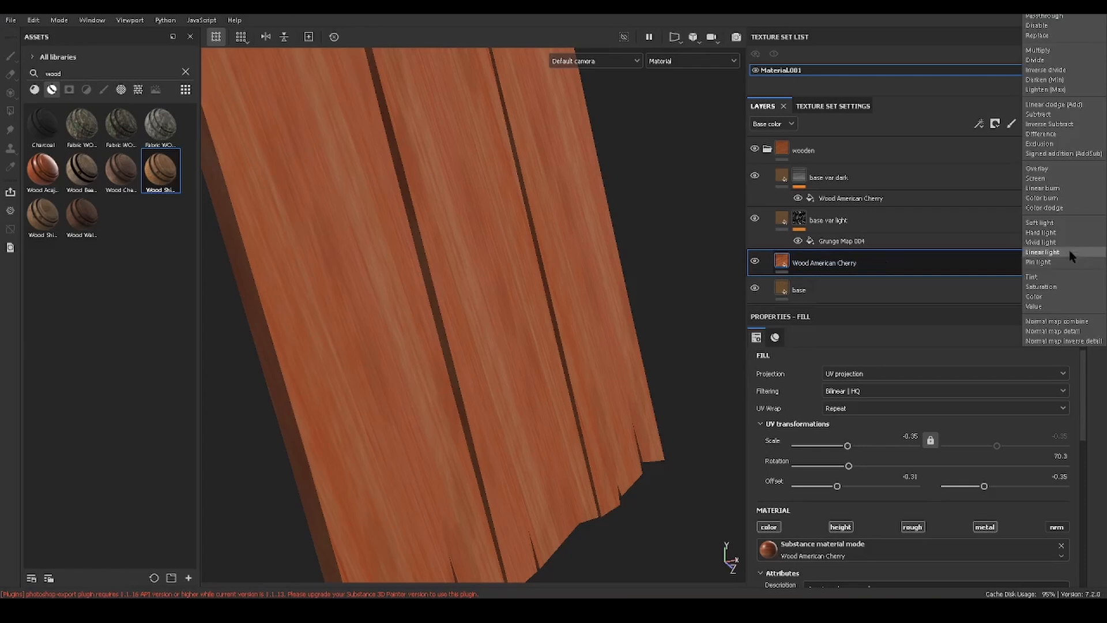
pyautogui.click(1064, 46)
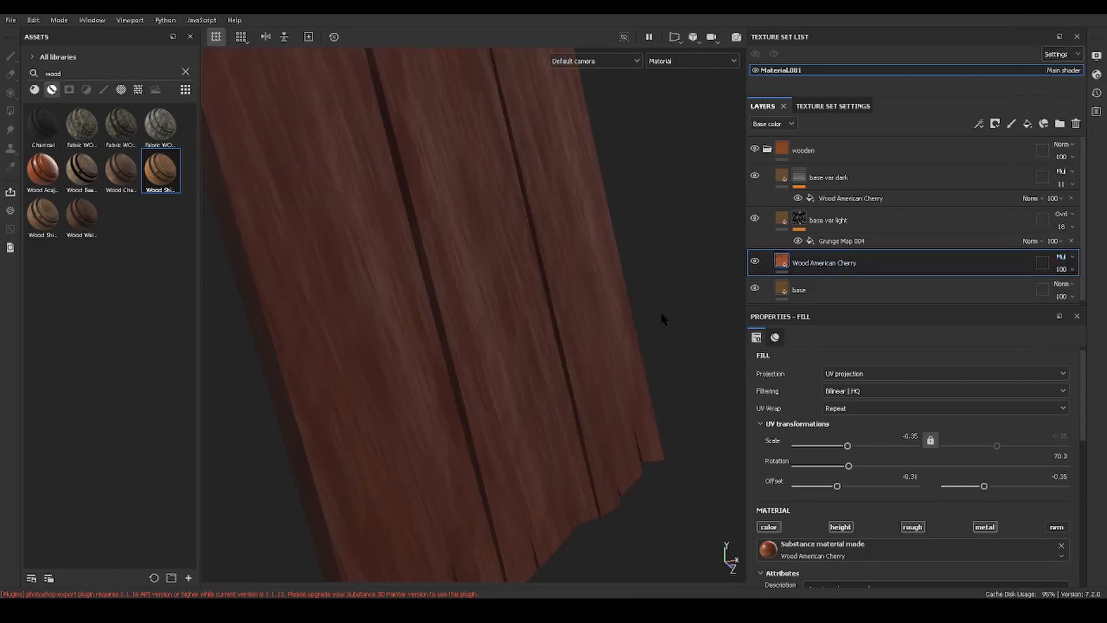
# Try adding the Wood Ship Hull Nordic smart material above the Wood American Cherry layer
pyautogui.scroll(-5, 663, 318)
pyautogui.keyDown('alt'); pyautogui.moveTo(650, 323); pyautogui.dragTo(498, 308); pyautogui.keyUp('alt')
pyautogui.scroll(2, 671, 340)
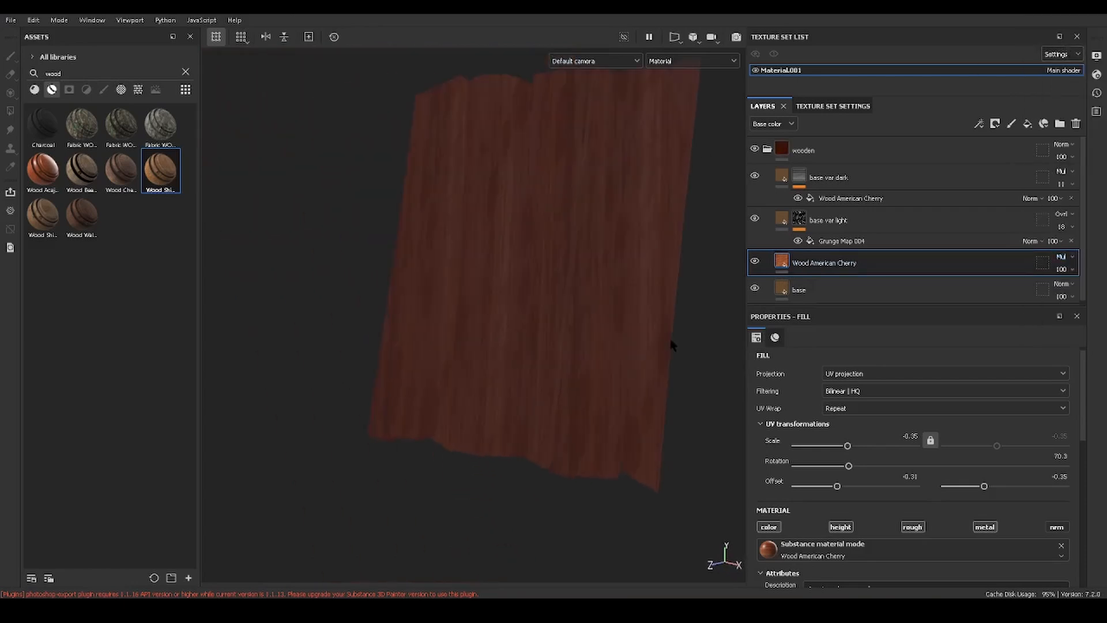
pyautogui.scroll(1, 671, 345)
pyautogui.keyDown('alt'); pyautogui.moveTo(672, 344); pyautogui.dragTo(263, 253); pyautogui.keyUp('alt')
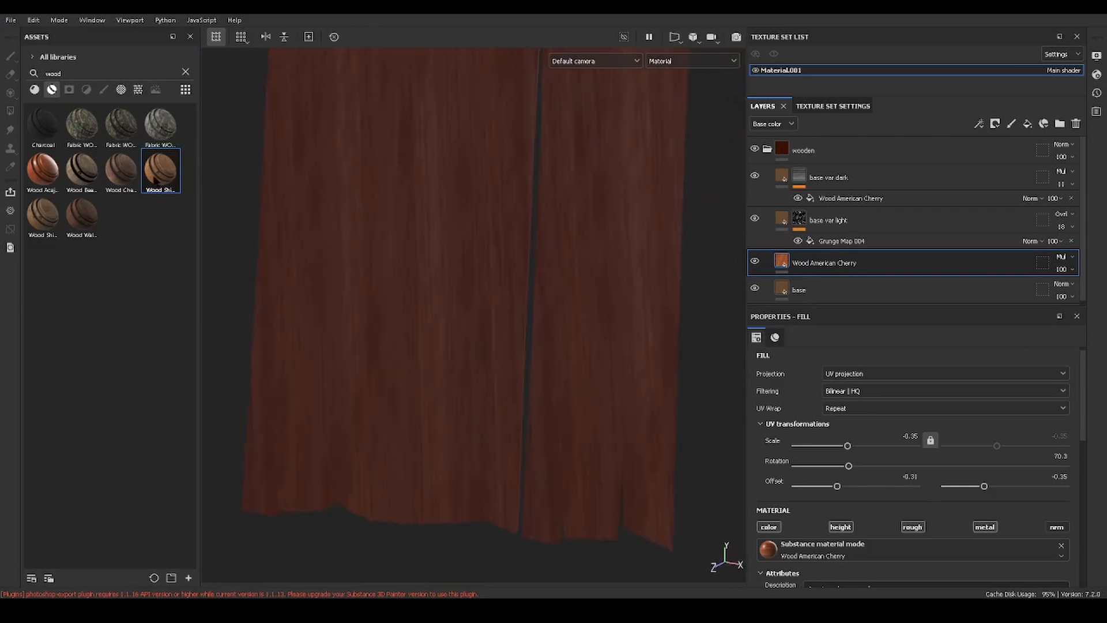
pyautogui.moveTo(345, 209); pyautogui.dragTo(813, 250)
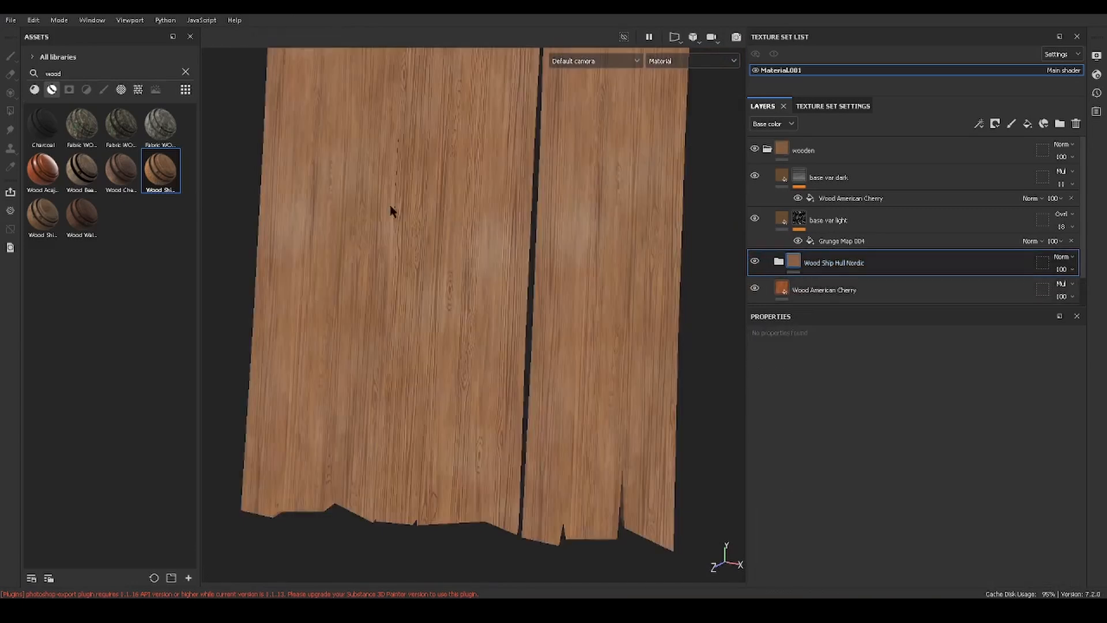
pyautogui.hotkey('ctrl', 'z')
# Add the Wood Ship Hull Nordic smart material between the Wood American Cherry layer and the base layer
pyautogui.moveTo(167, 171); pyautogui.dragTo(828, 276)
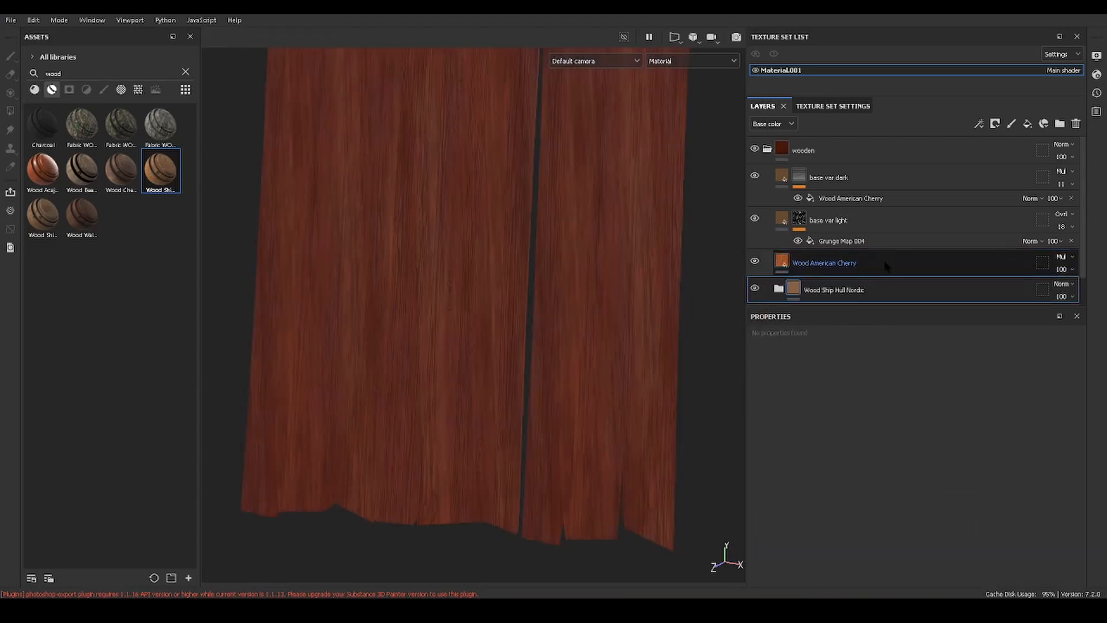
pyautogui.click(885, 261)
pyautogui.moveTo(888, 291)
pyautogui.mouseDown()
pyautogui.moveTo(885, 256)
pyautogui.moveTo(883, 296)
pyautogui.mouseUp()
# Inspect the combined wood grain on the planks from several angles and distances
pyautogui.keyDown('alt'); pyautogui.moveTo(667, 315); pyautogui.dragTo(744, 293); pyautogui.keyUp('alt')
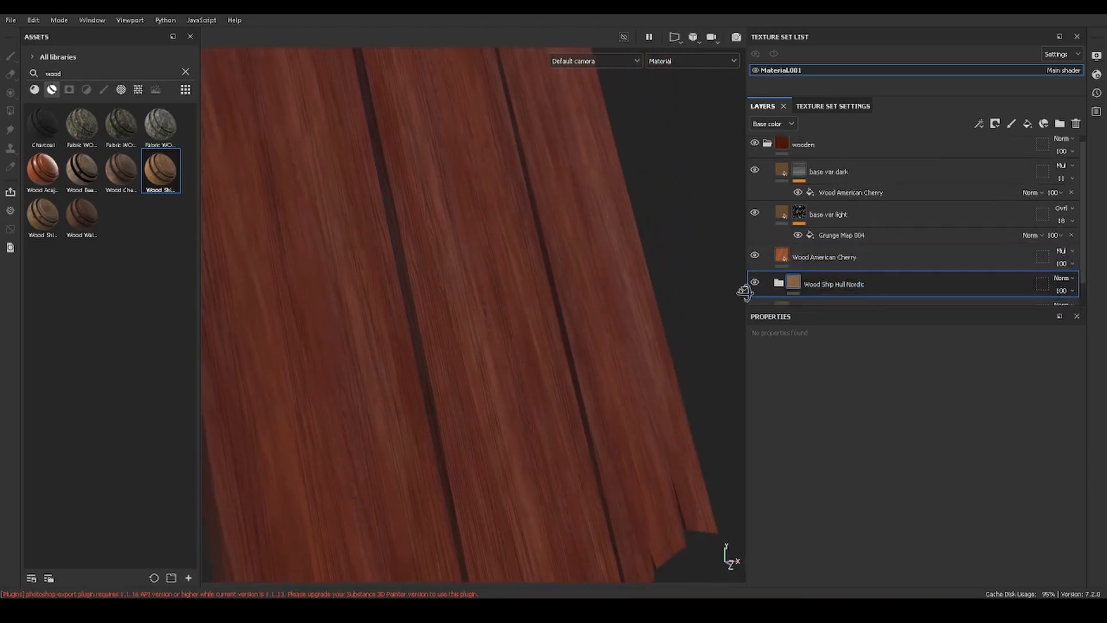
pyautogui.scroll(3, 683, 307)
pyautogui.scroll(2, 683, 306)
pyautogui.keyDown('alt'); pyautogui.moveTo(660, 341); pyautogui.dragTo(531, 391); pyautogui.keyUp('alt')
pyautogui.scroll(-4, 642, 349)
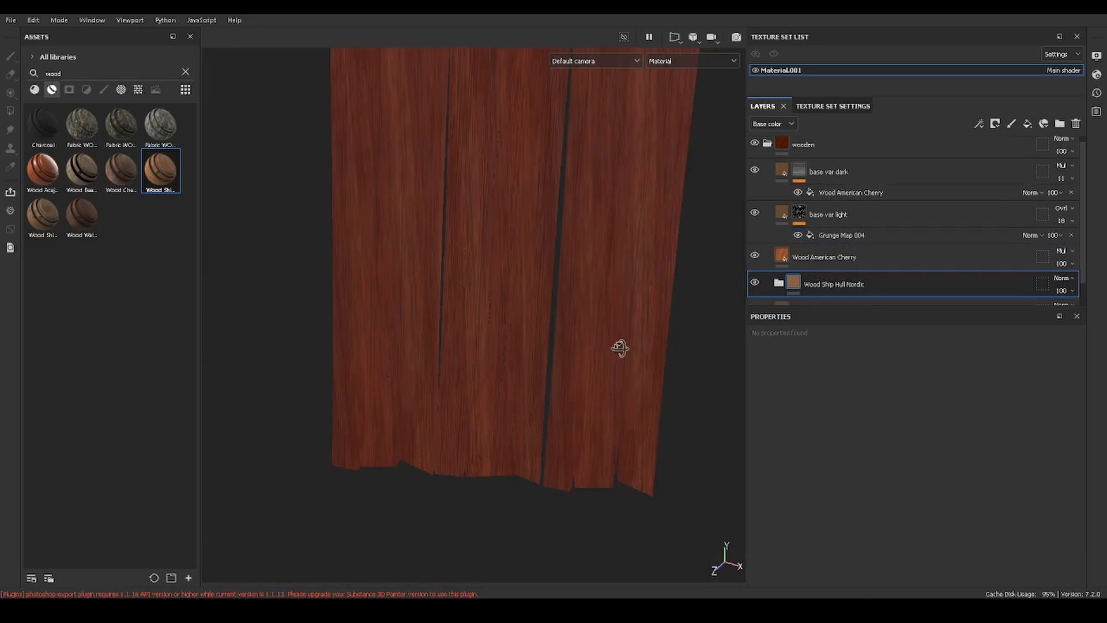
pyautogui.keyDown('alt'); pyautogui.moveTo(620, 347); pyautogui.dragTo(499, 316); pyautogui.keyUp('alt')
pyautogui.scroll(2, 621, 387)
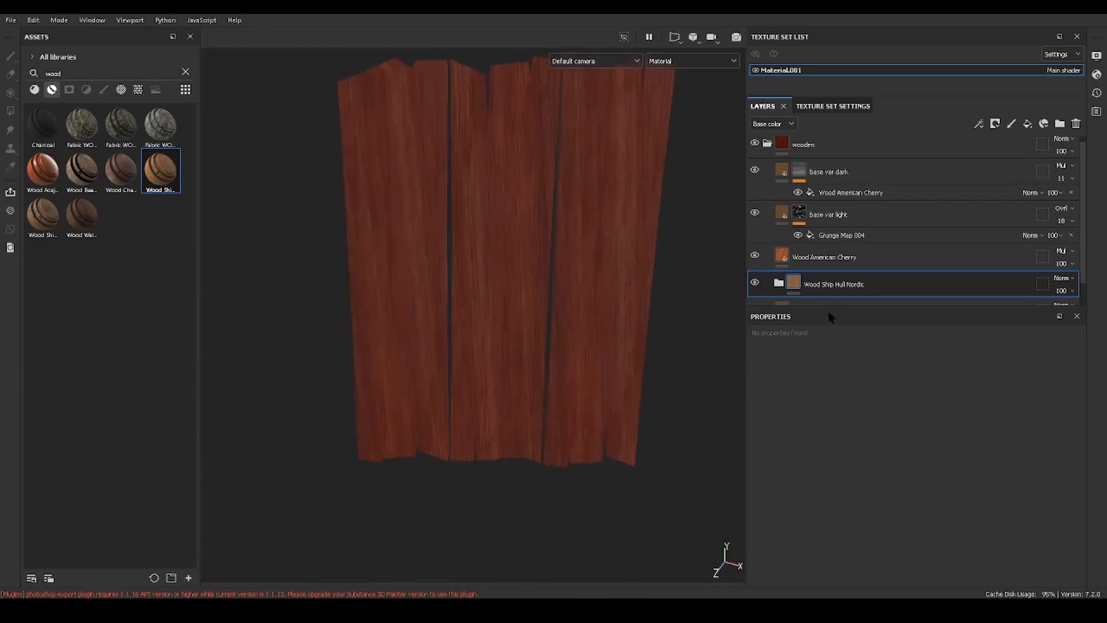
# Expand the Wood Ship Hull Nordic group and set its Roughness Stains layer's roughness to 0.71
pyautogui.scroll(-1, 852, 293)
pyautogui.click(778, 258)
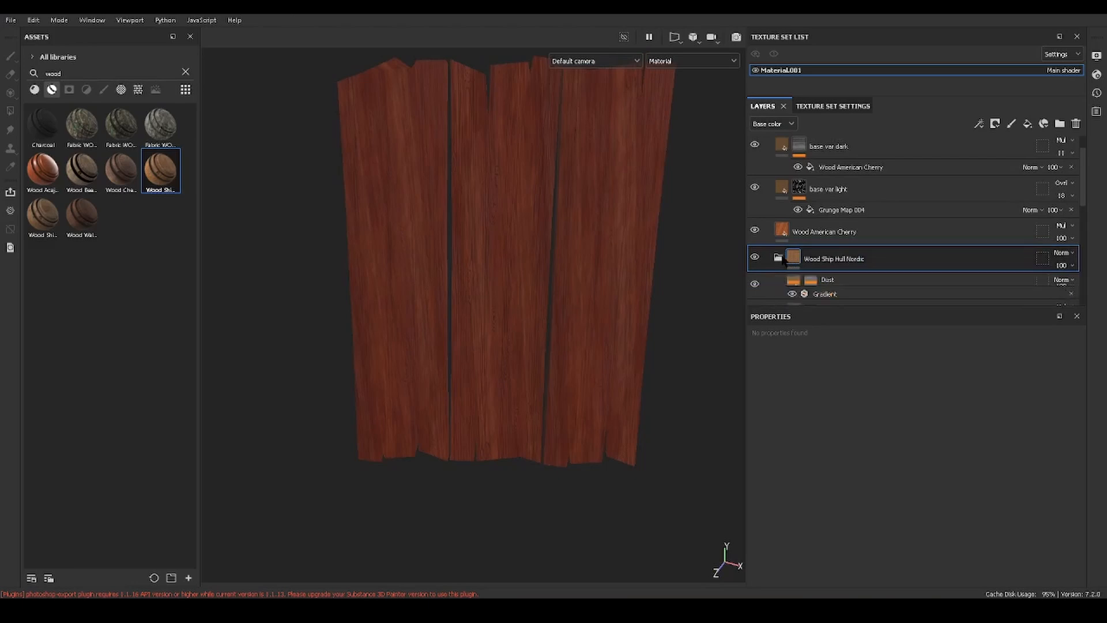
pyautogui.scroll(-3, 863, 279)
pyautogui.scroll(-2, 867, 225)
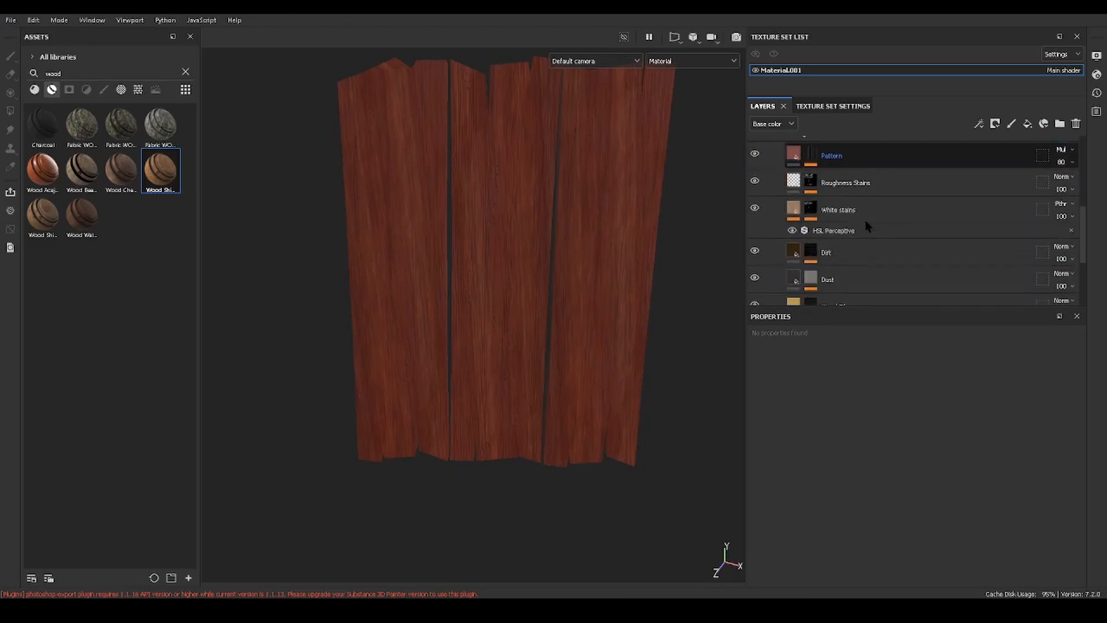
pyautogui.scroll(3, 868, 228)
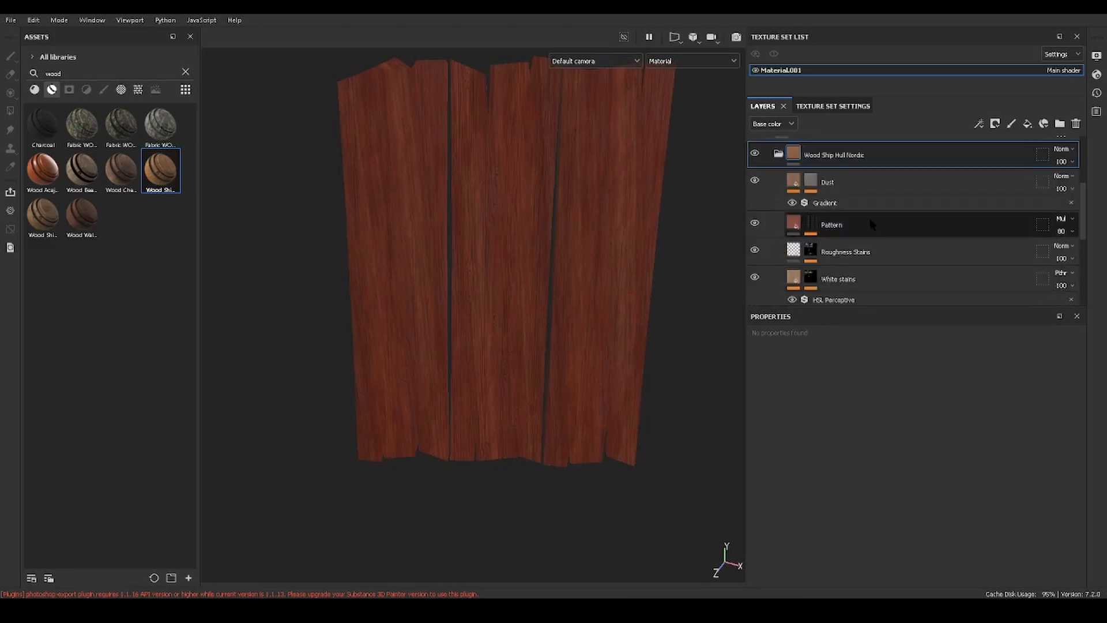
pyautogui.click(871, 224)
pyautogui.click(878, 260)
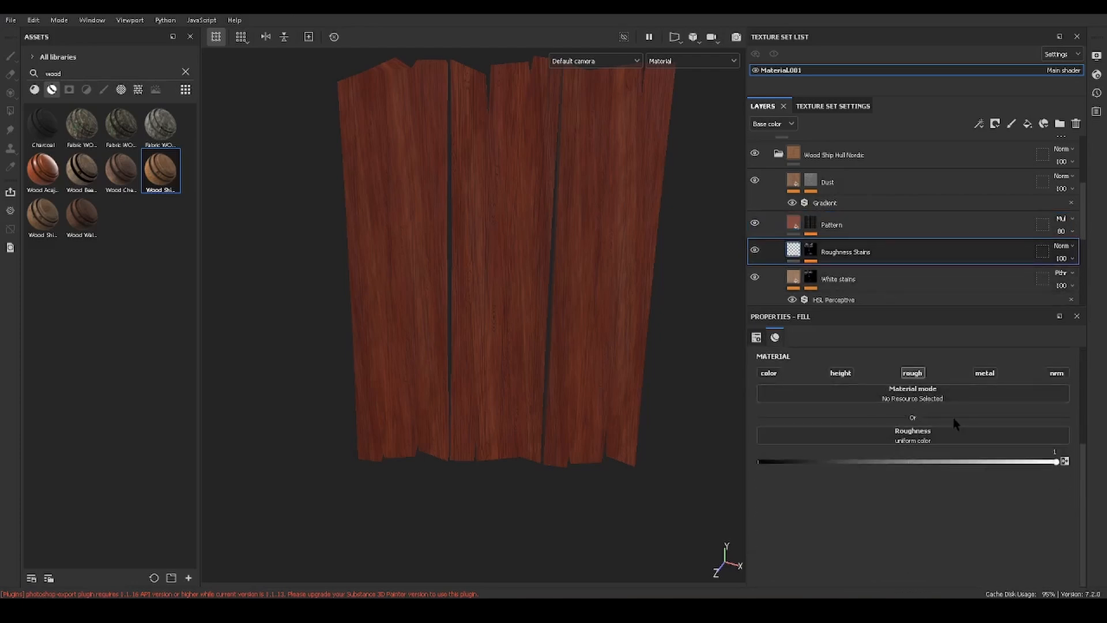
pyautogui.moveTo(1056, 462); pyautogui.dragTo(991, 465)
# Set the Wood Rough layer's Roughness to 0.85 and Metallic to 0.18 in the Wood Ship Hull Nordic group
pyautogui.click(896, 283)
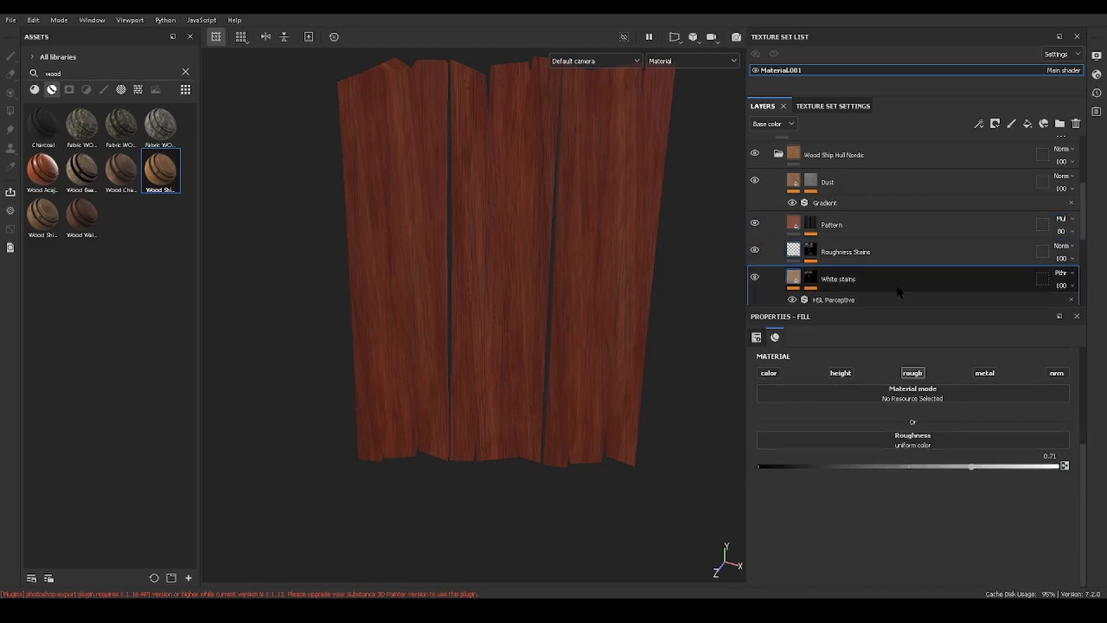
pyautogui.scroll(-3, 898, 289)
pyautogui.click(898, 293)
pyautogui.scroll(-3, 889, 260)
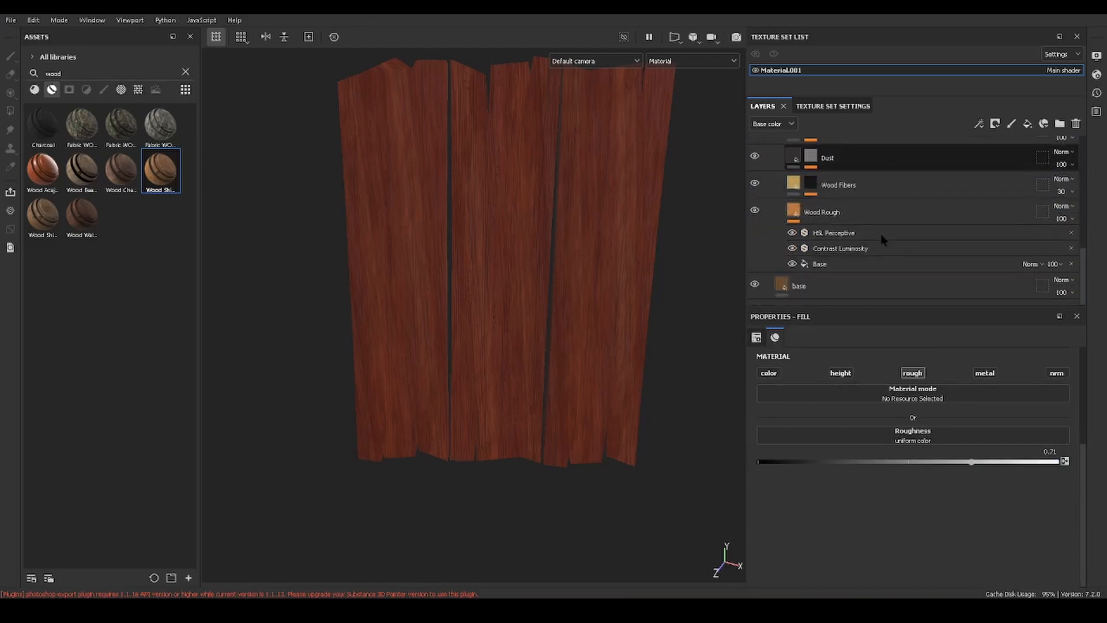
pyautogui.click(837, 216)
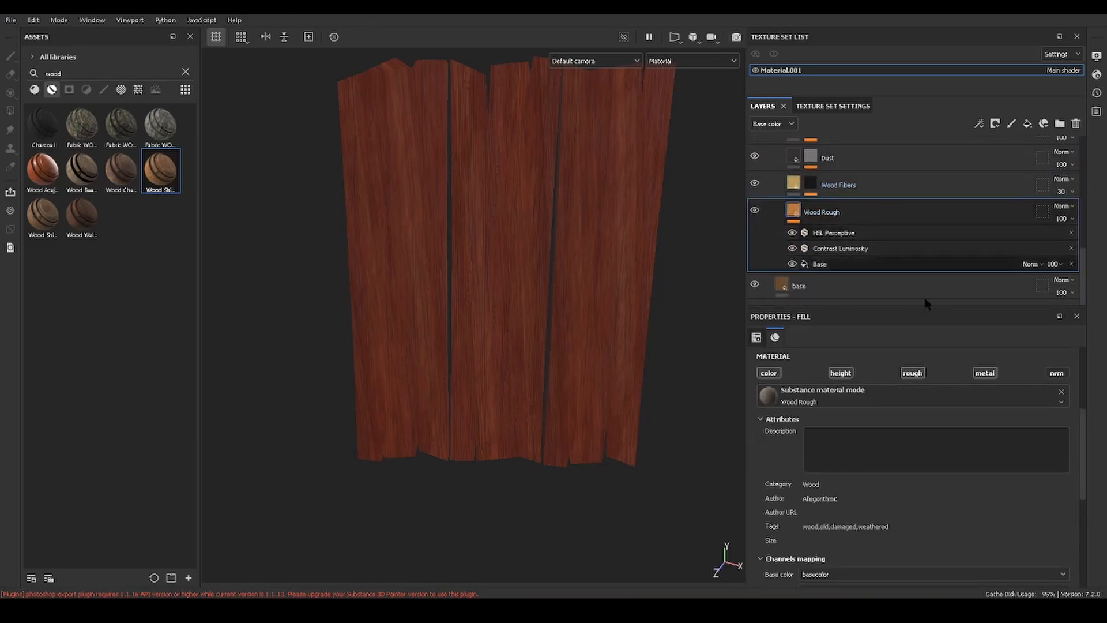
pyautogui.scroll(-6, 940, 456)
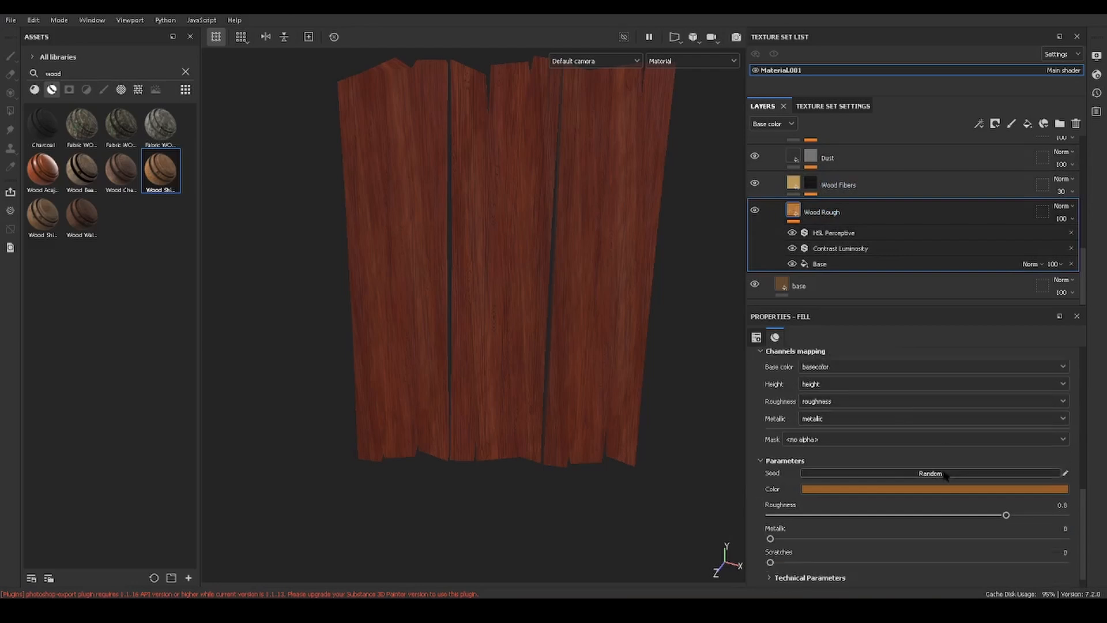
pyautogui.moveTo(960, 499); pyautogui.dragTo(1020, 499)
pyautogui.click(824, 520)
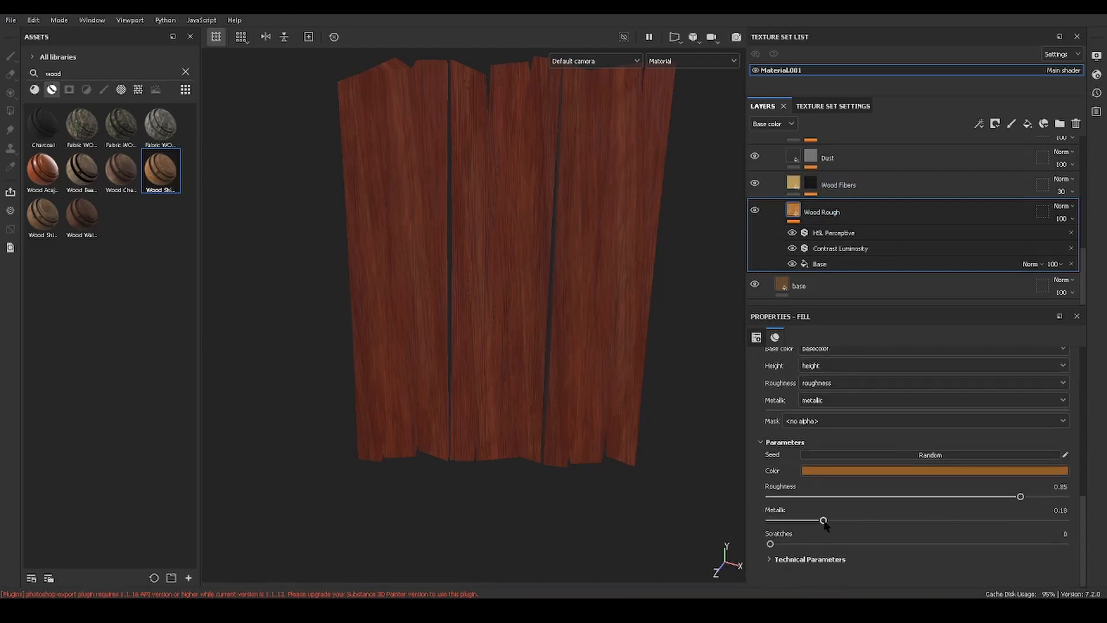
# Examine the planks' surface up close and review the layers of the wooden group
pyautogui.keyDown('alt'); pyautogui.moveTo(656, 353); pyautogui.dragTo(628, 312); pyautogui.keyUp('alt')
pyautogui.scroll(5, 695, 331)
pyautogui.scroll(-5, 695, 337)
pyautogui.scroll(2, 629, 313)
pyautogui.scroll(5, 909, 230)
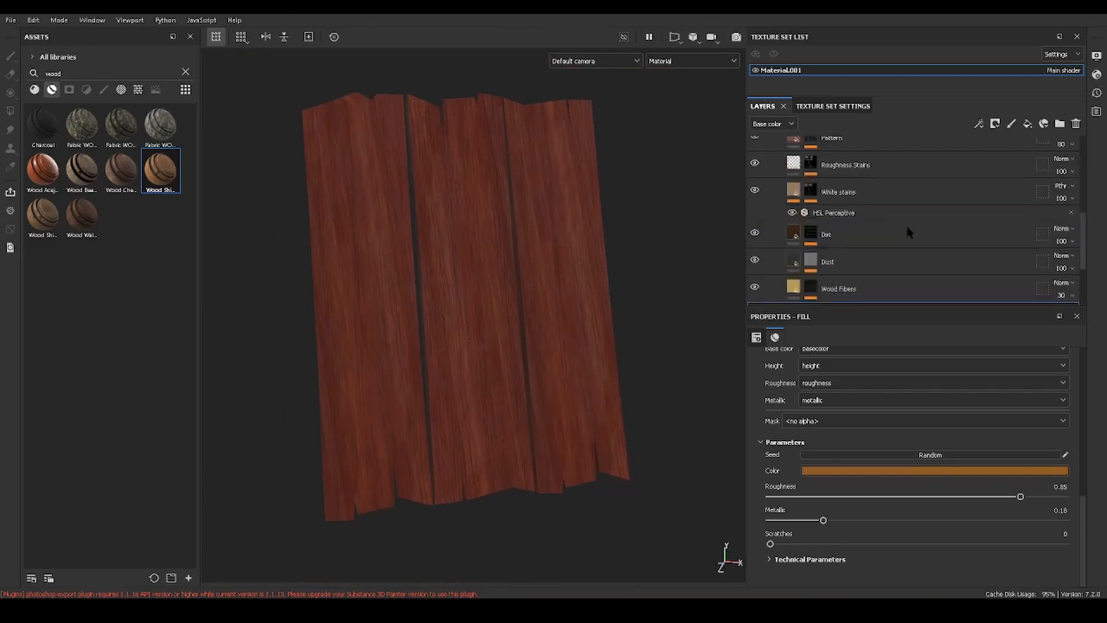
pyautogui.scroll(3, 910, 232)
pyautogui.scroll(-1, 906, 227)
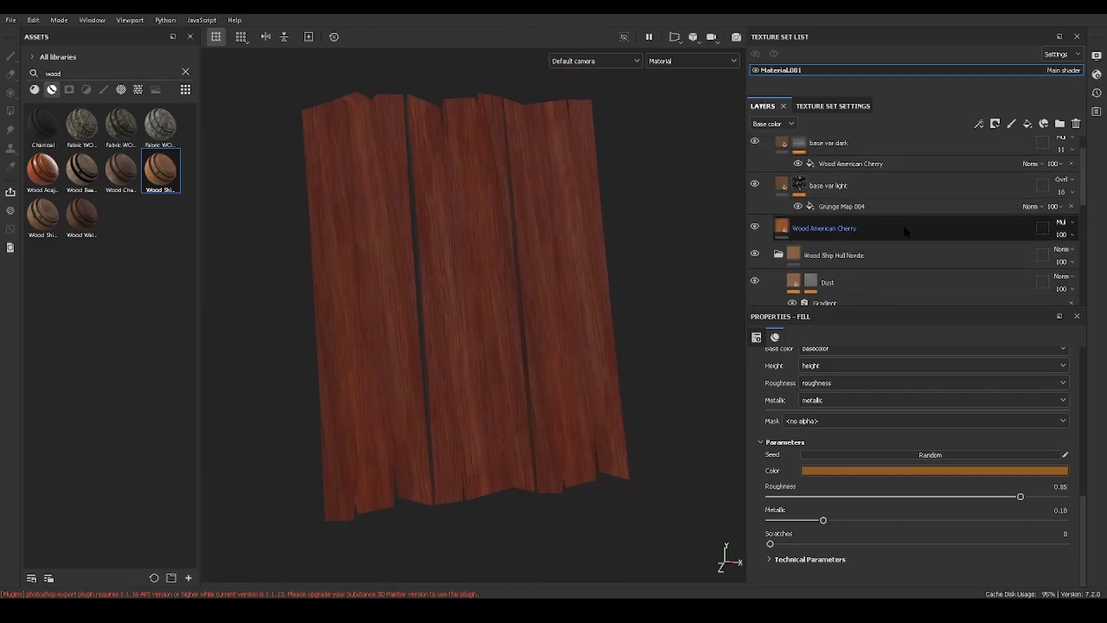
pyautogui.scroll(1, 903, 224)
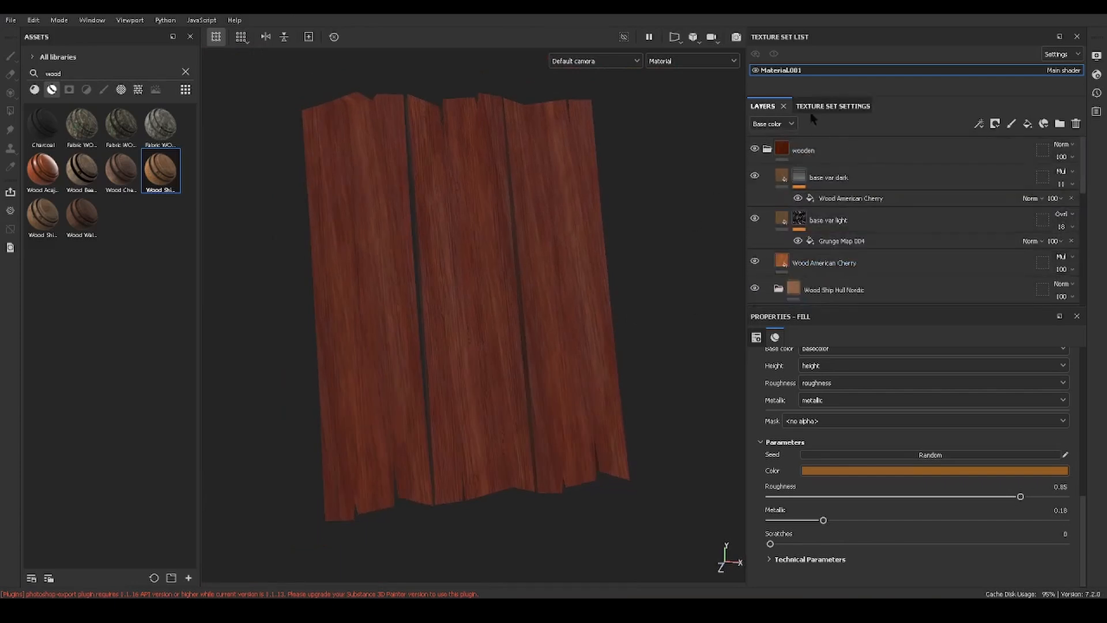
# Open the mesh map baking settings for the texture set and set the output size to 1024
pyautogui.click(839, 108)
pyautogui.scroll(-1, 928, 245)
pyautogui.scroll(-6, 927, 245)
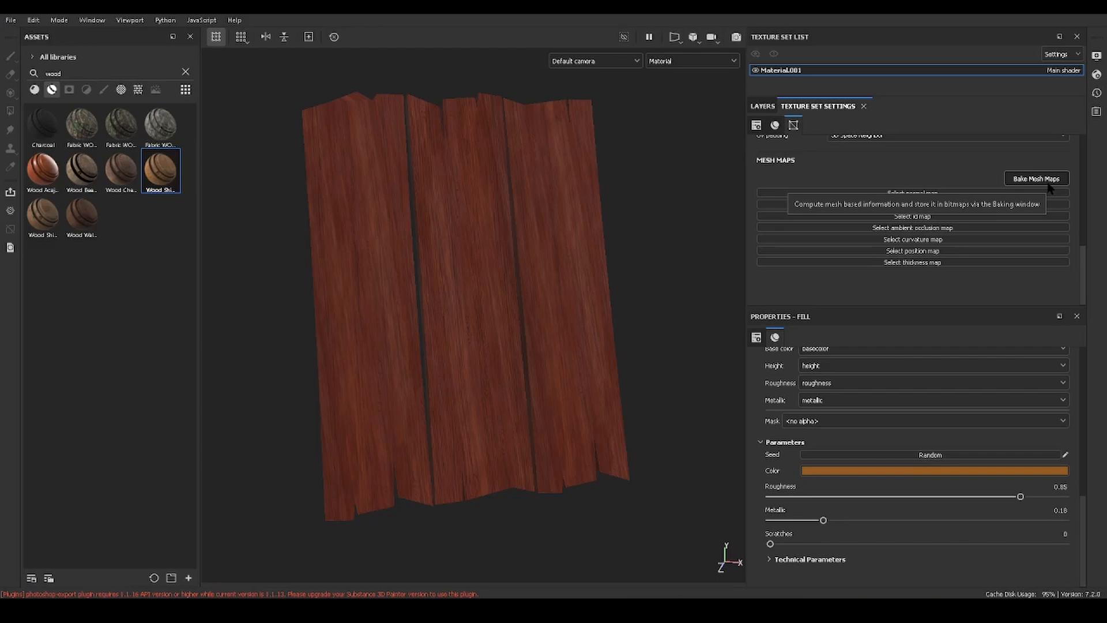
pyautogui.click(1036, 179)
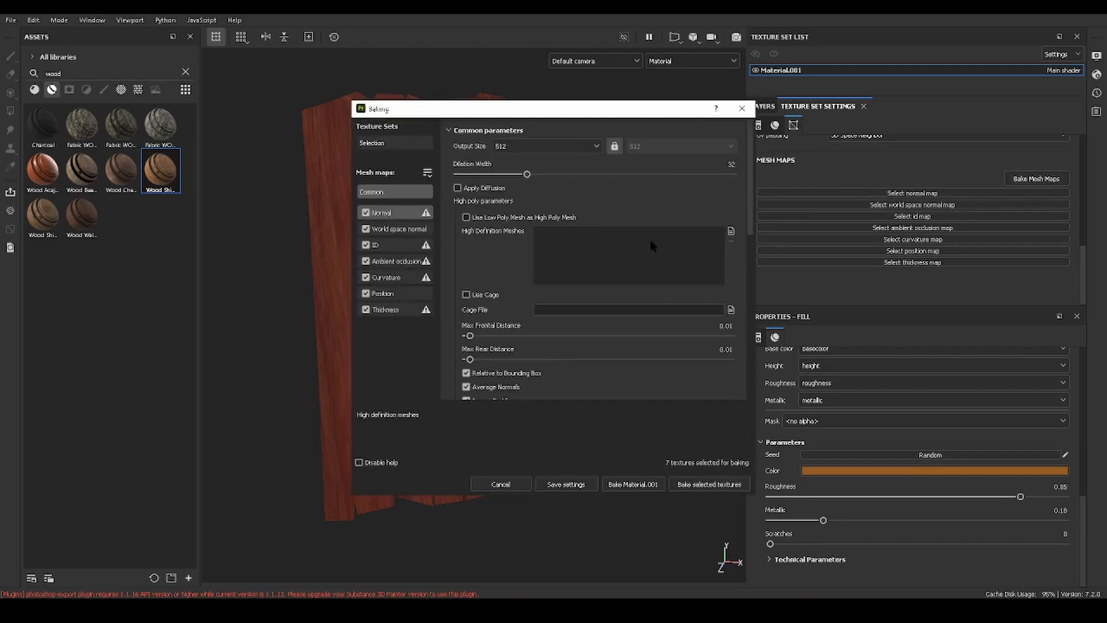
pyautogui.click(552, 147)
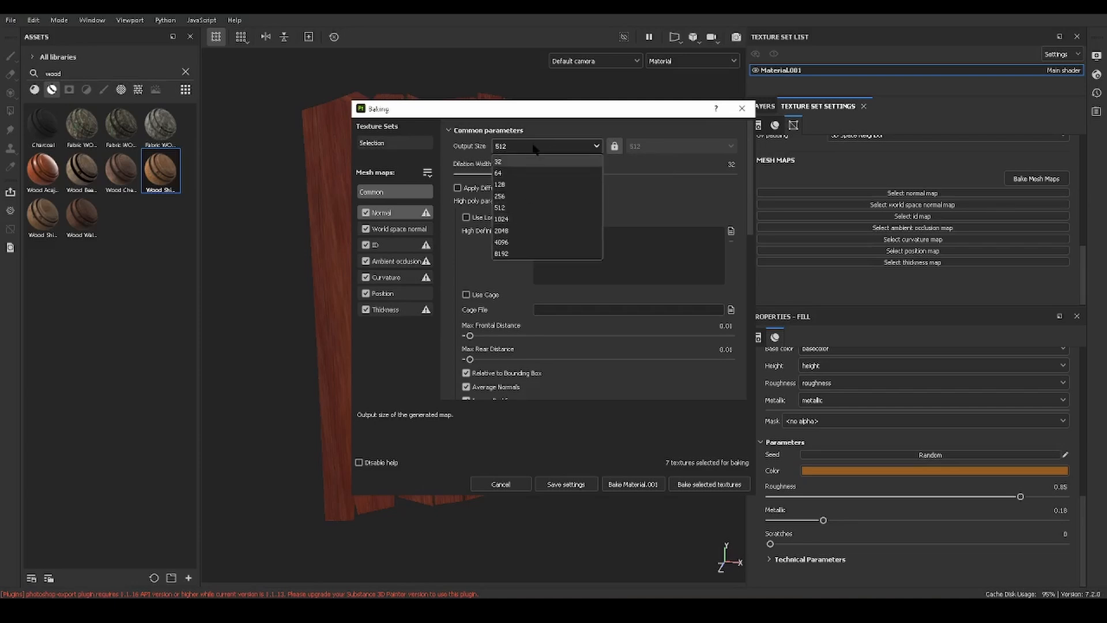
pyautogui.click(534, 220)
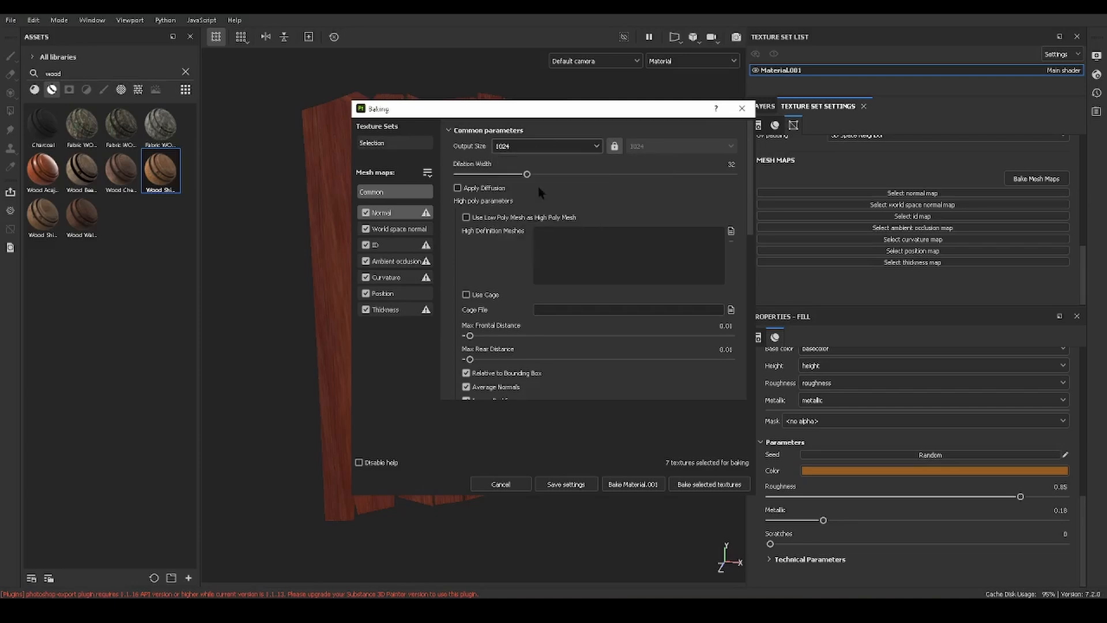
pyautogui.click(564, 147)
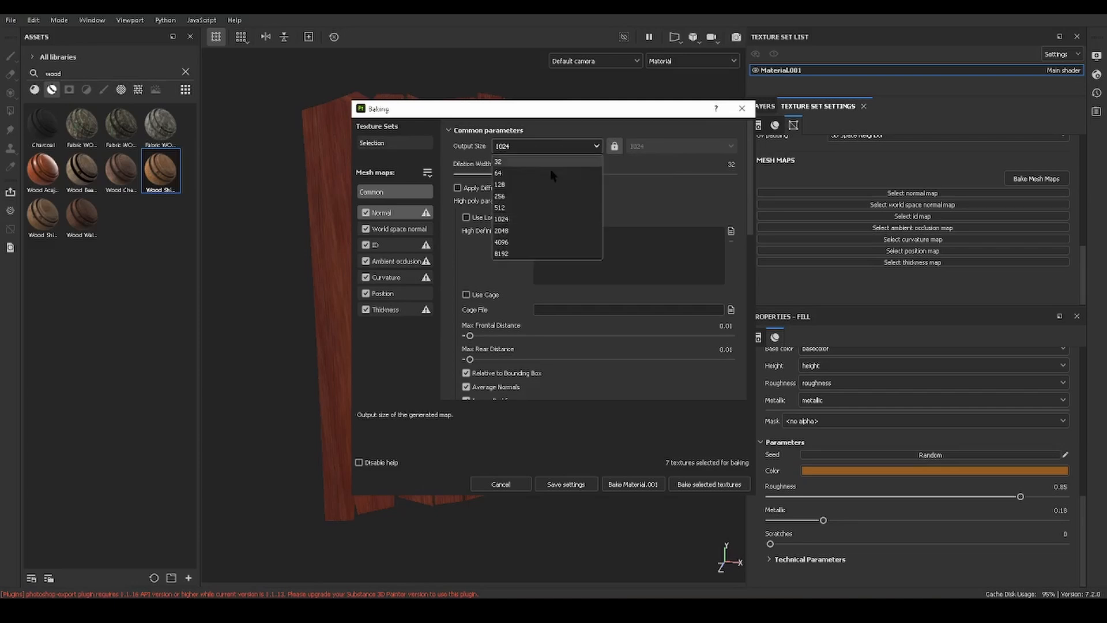
pyautogui.click(522, 220)
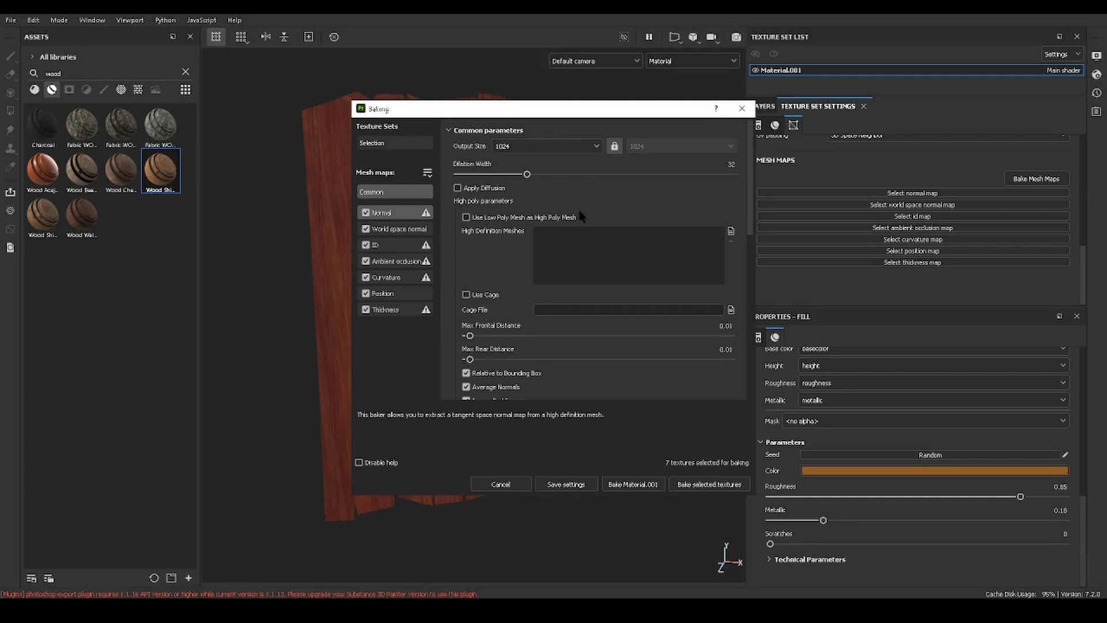
# Review the common baking parameters and the individual baker settings for the selected mesh maps
pyautogui.click(426, 229)
pyautogui.click(396, 245)
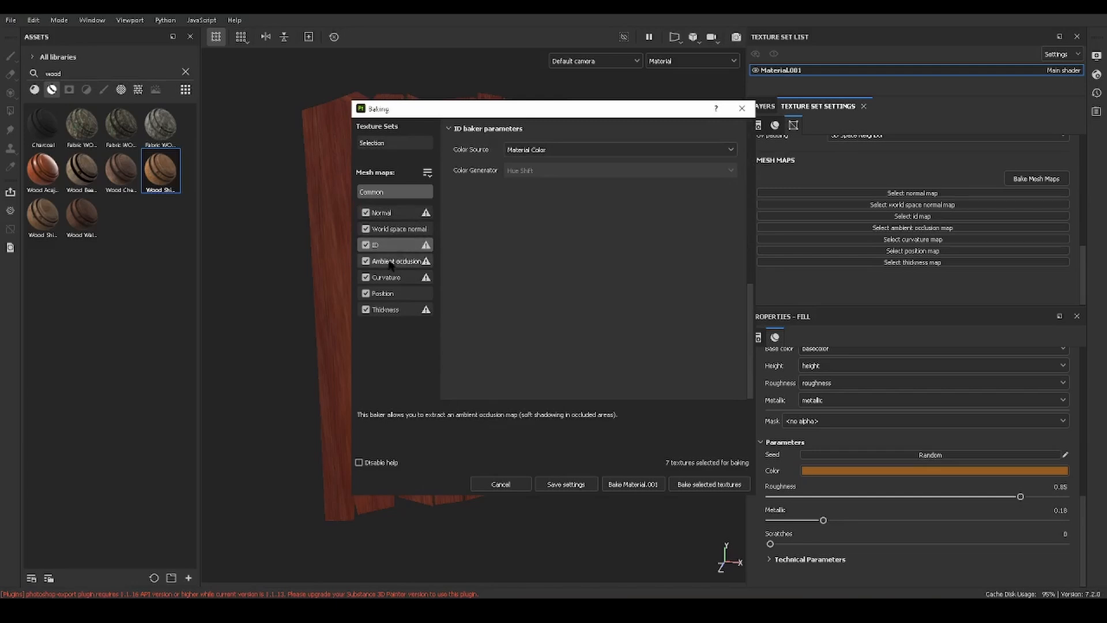
pyautogui.click(390, 262)
pyautogui.click(394, 277)
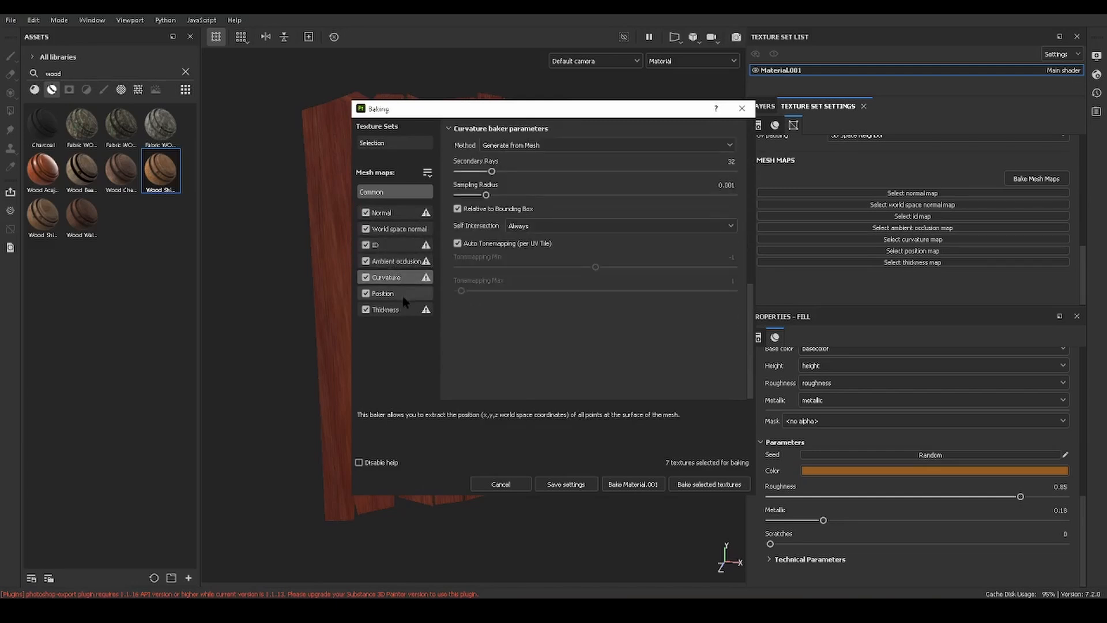
pyautogui.click(401, 293)
pyautogui.click(406, 310)
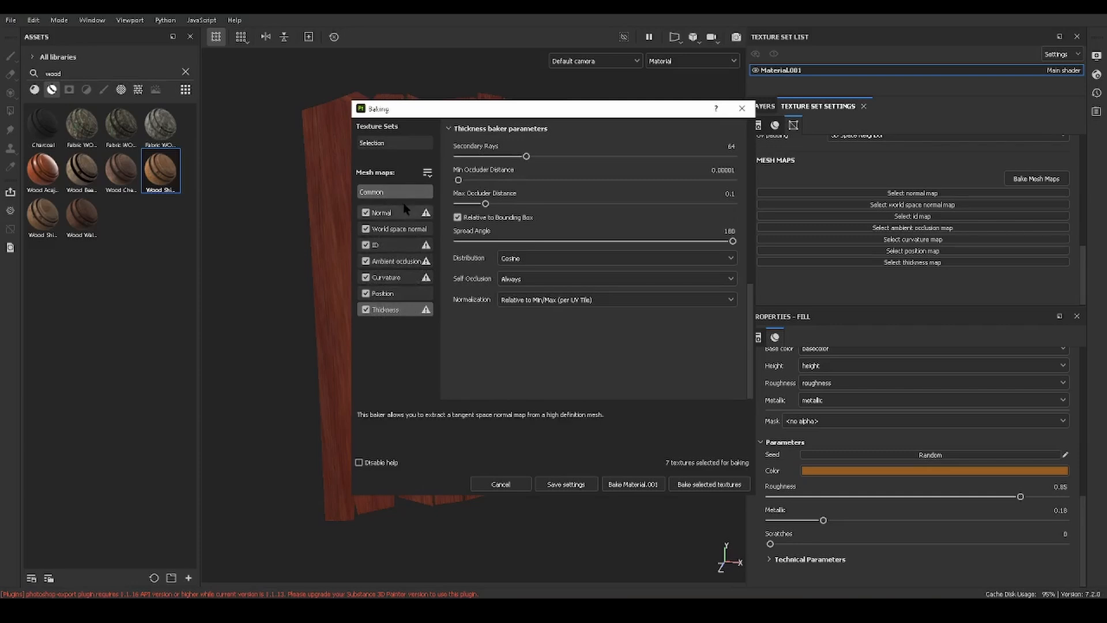
pyautogui.click(398, 229)
pyautogui.click(392, 244)
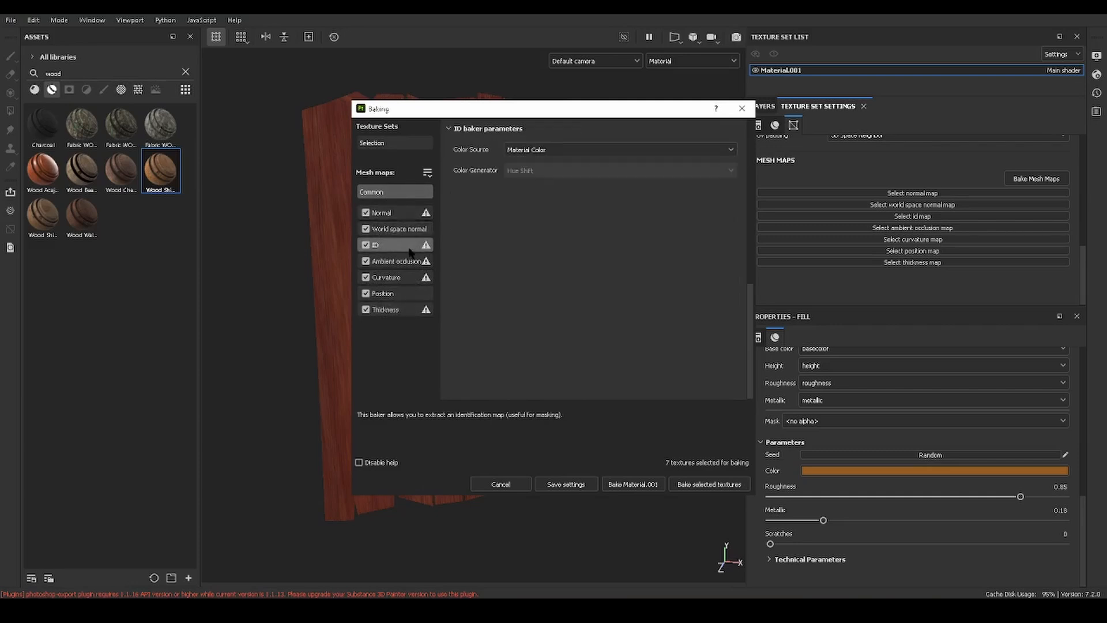
pyautogui.click(403, 192)
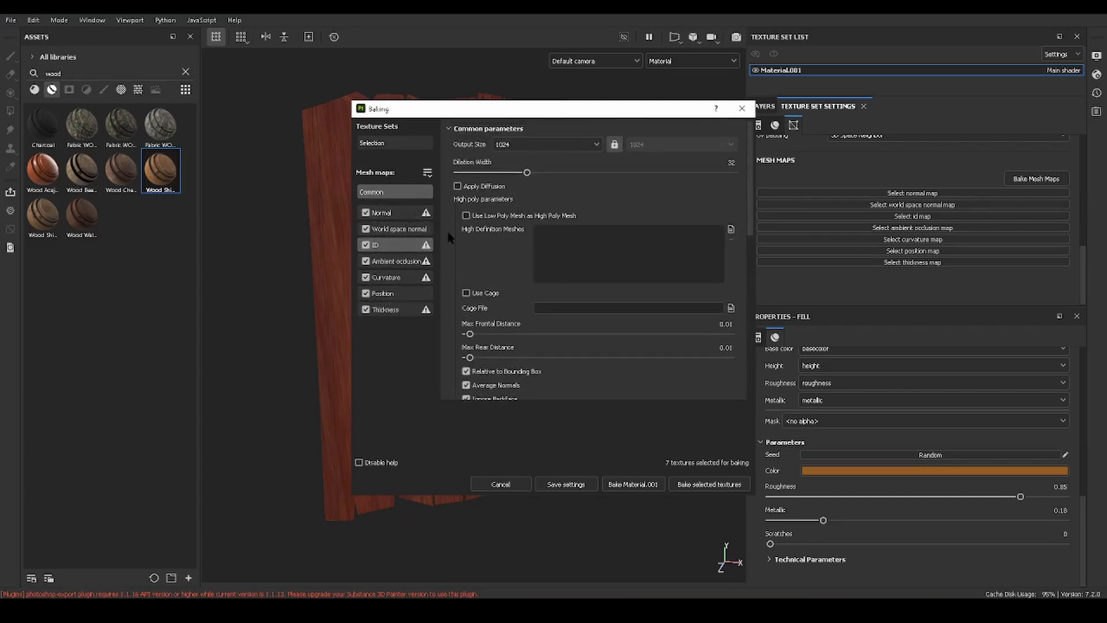
pyautogui.scroll(-6, 652, 310)
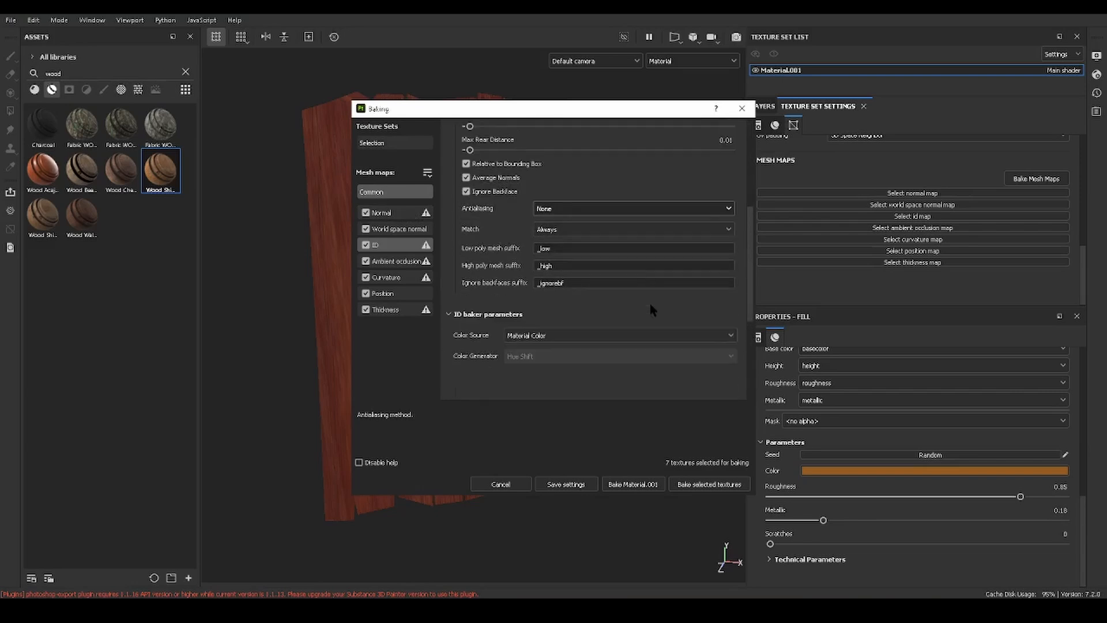
pyautogui.scroll(-5, 650, 308)
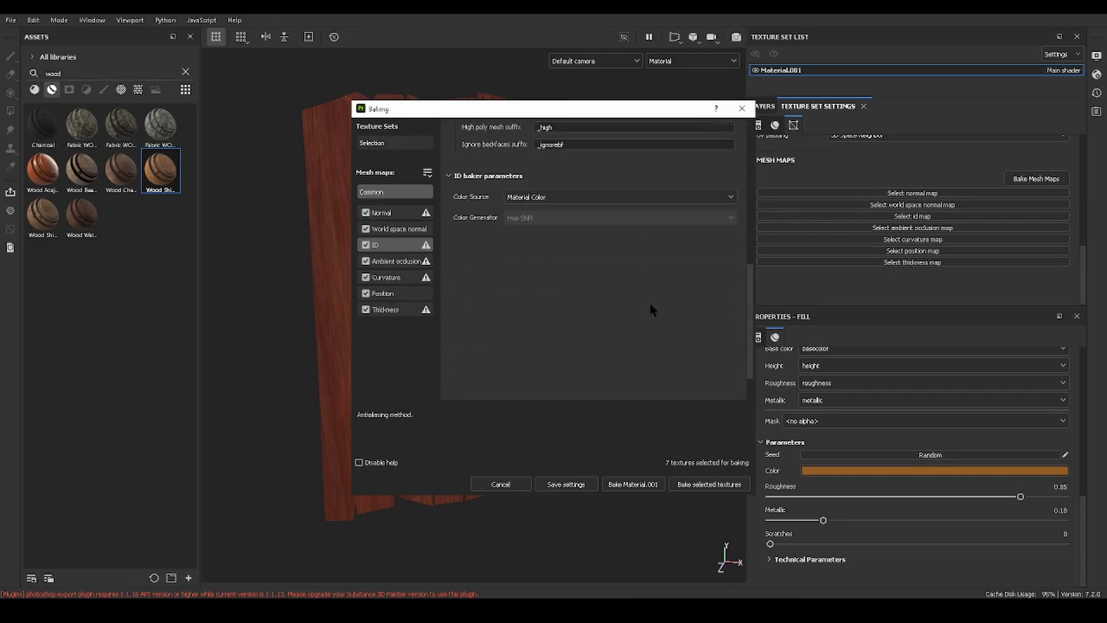
# Bake all selected mesh maps for Material.001 and look over the resulting maps in the texture set settings
pyautogui.click(710, 484)
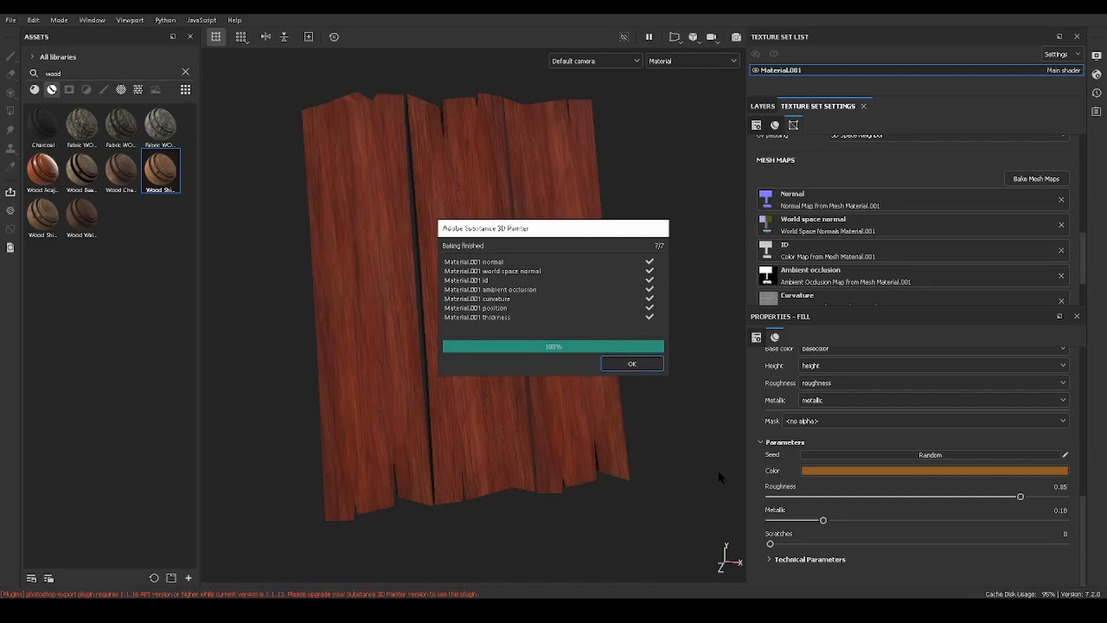
pyautogui.click(632, 364)
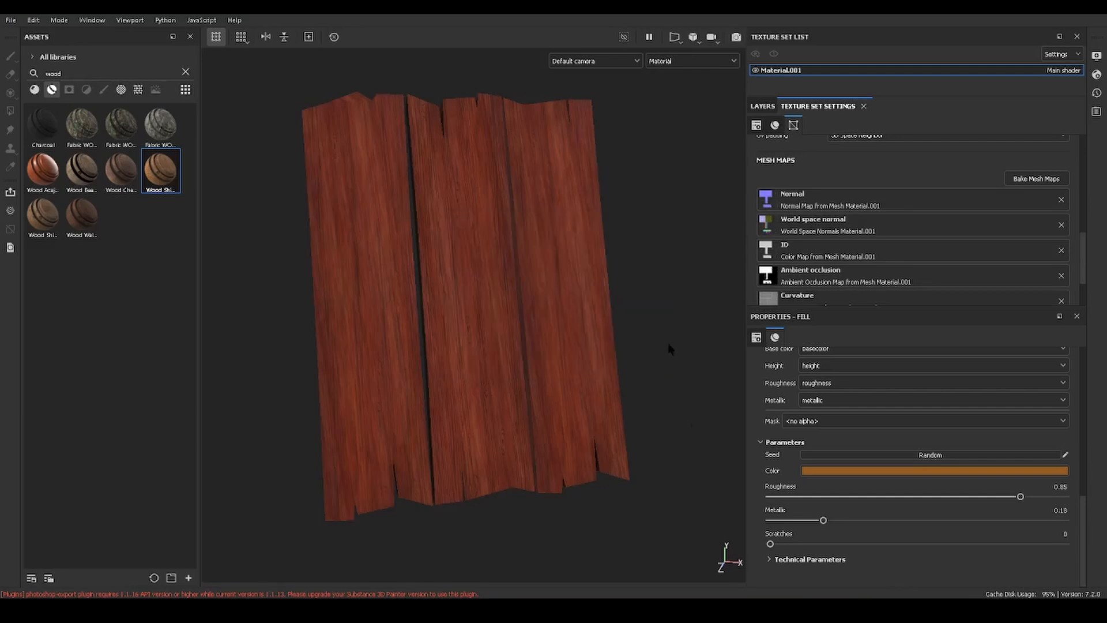
pyautogui.scroll(-3, 952, 248)
pyautogui.scroll(1, 908, 193)
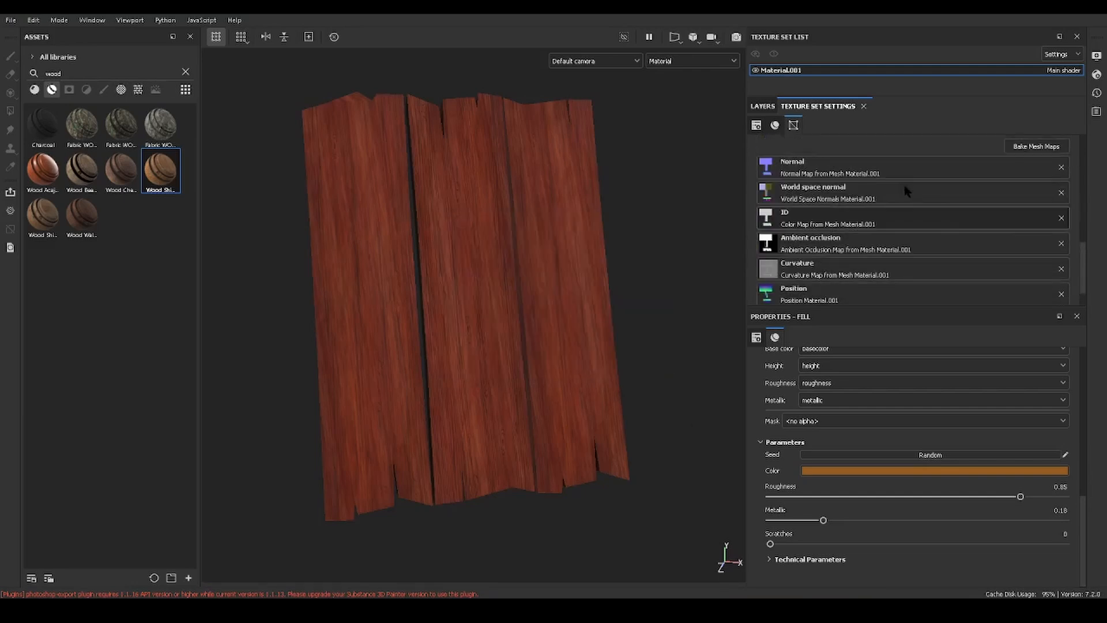
pyautogui.scroll(2, 1080, 259)
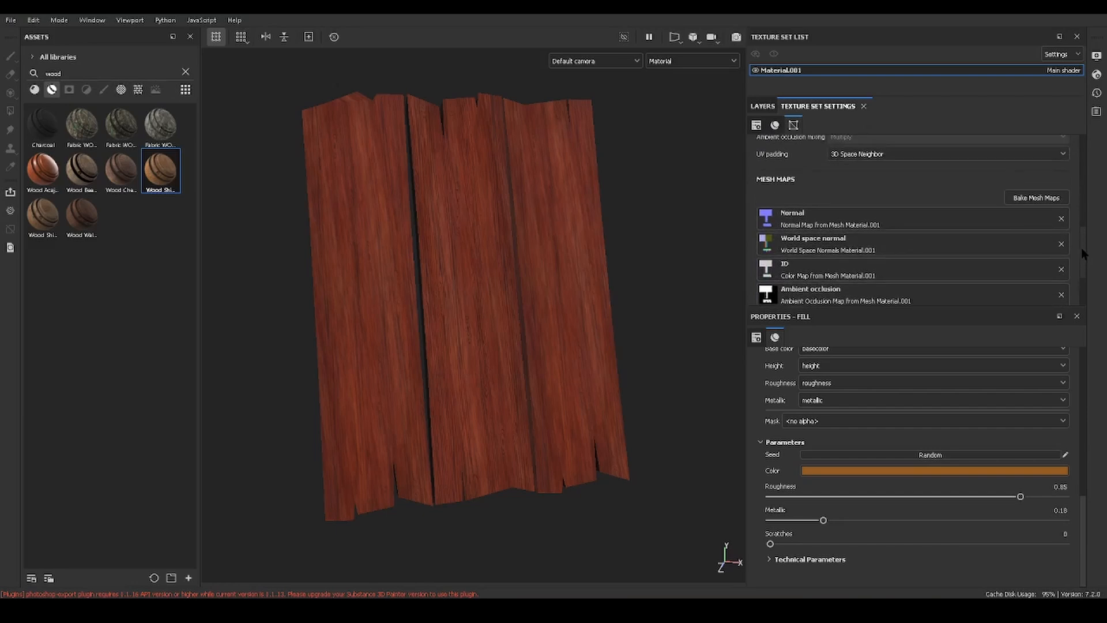
pyautogui.moveTo(1081, 247); pyautogui.dragTo(1088, 275)
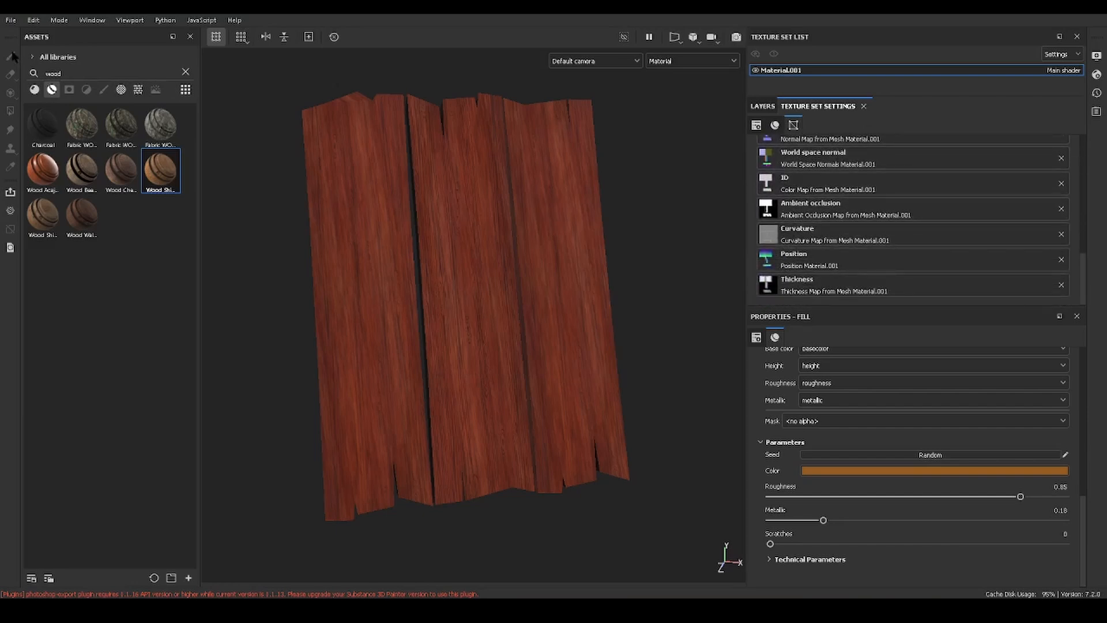
# Start a texture export and browse to the Desktop for the output directory
pyautogui.click(14, 22)
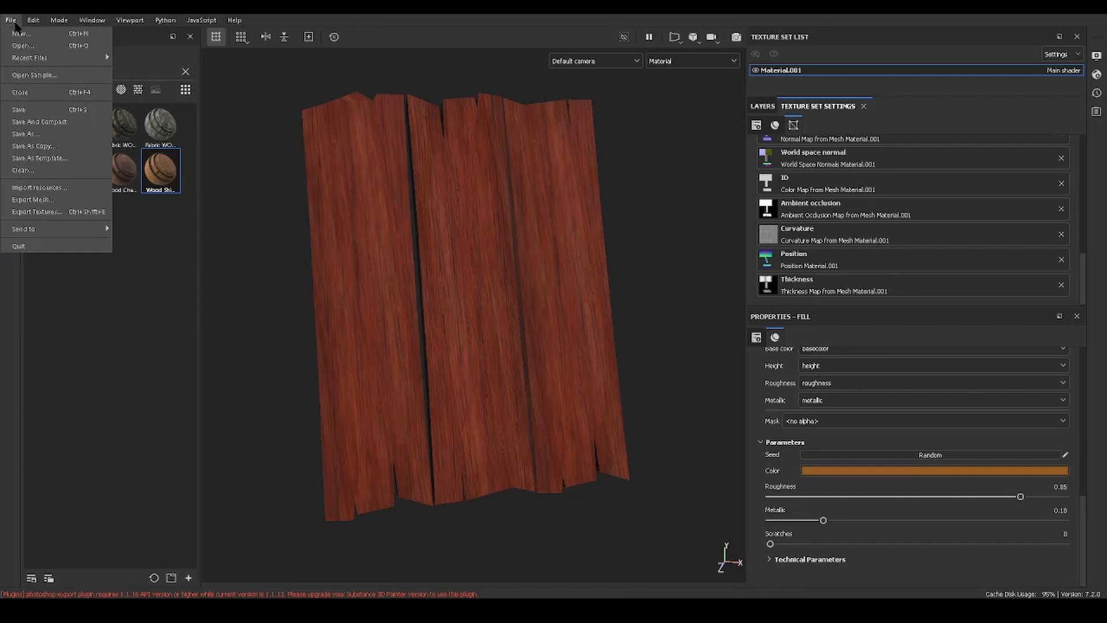
pyautogui.click(50, 212)
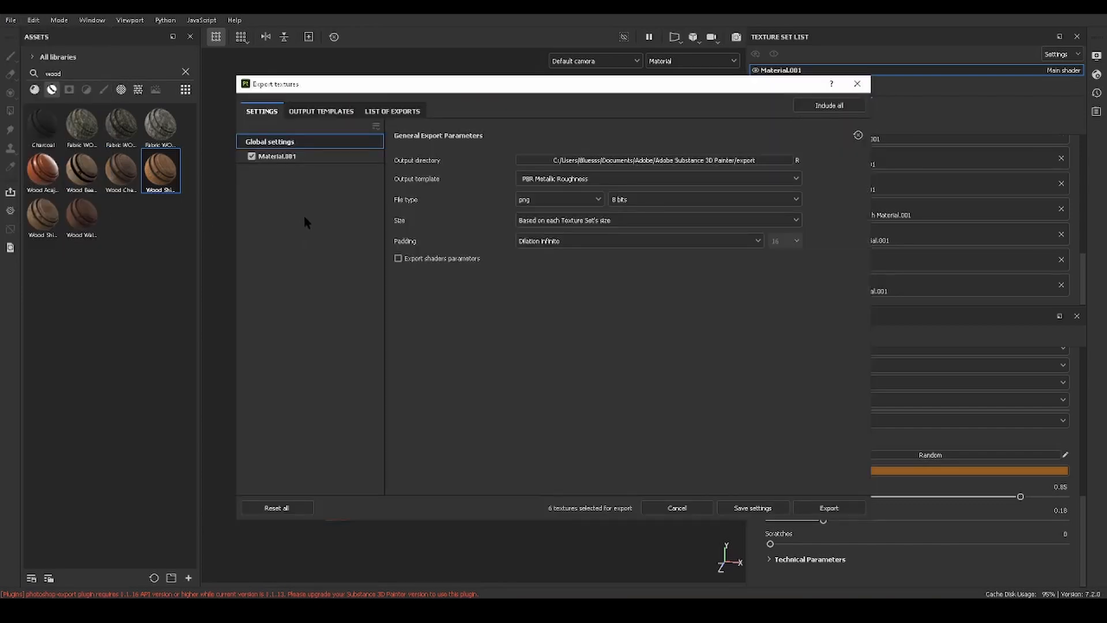
pyautogui.click(654, 160)
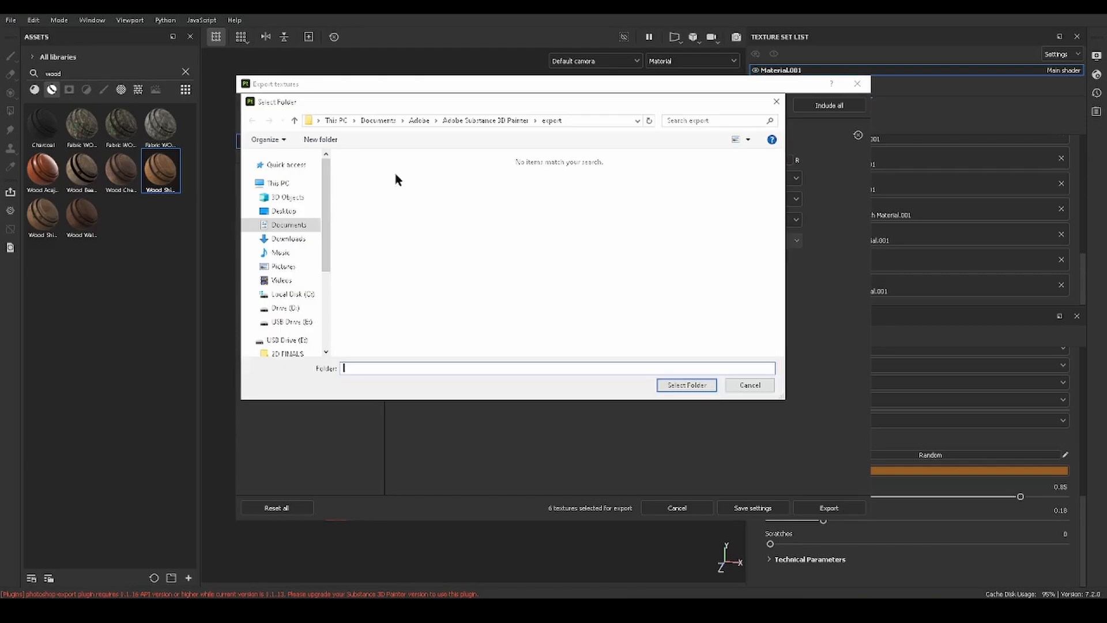
pyautogui.click(284, 211)
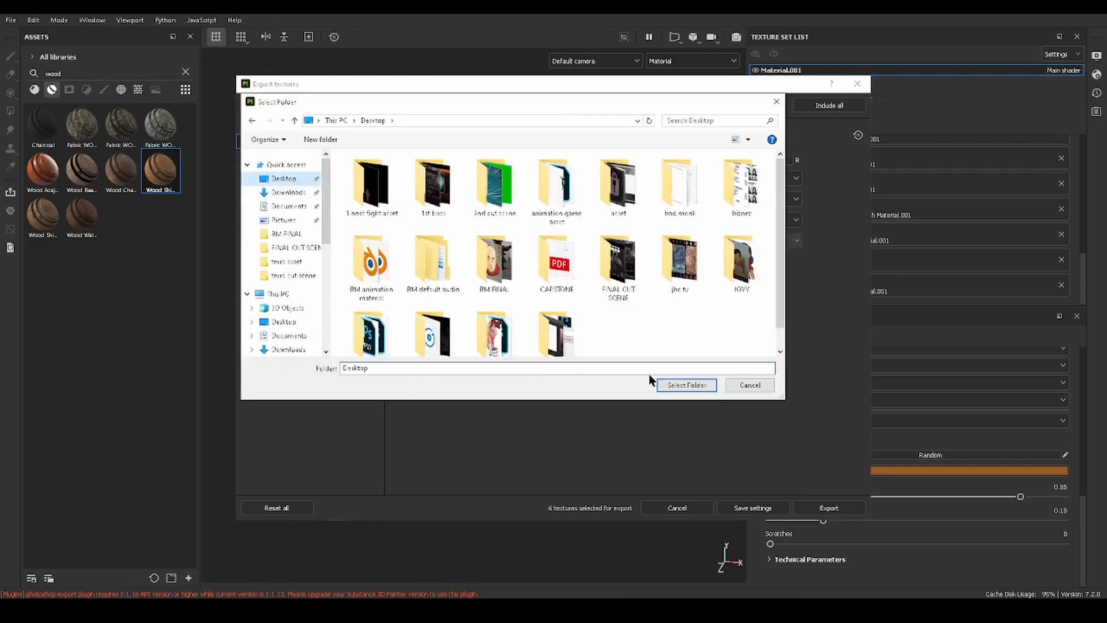
pyautogui.scroll(-1, 614, 323)
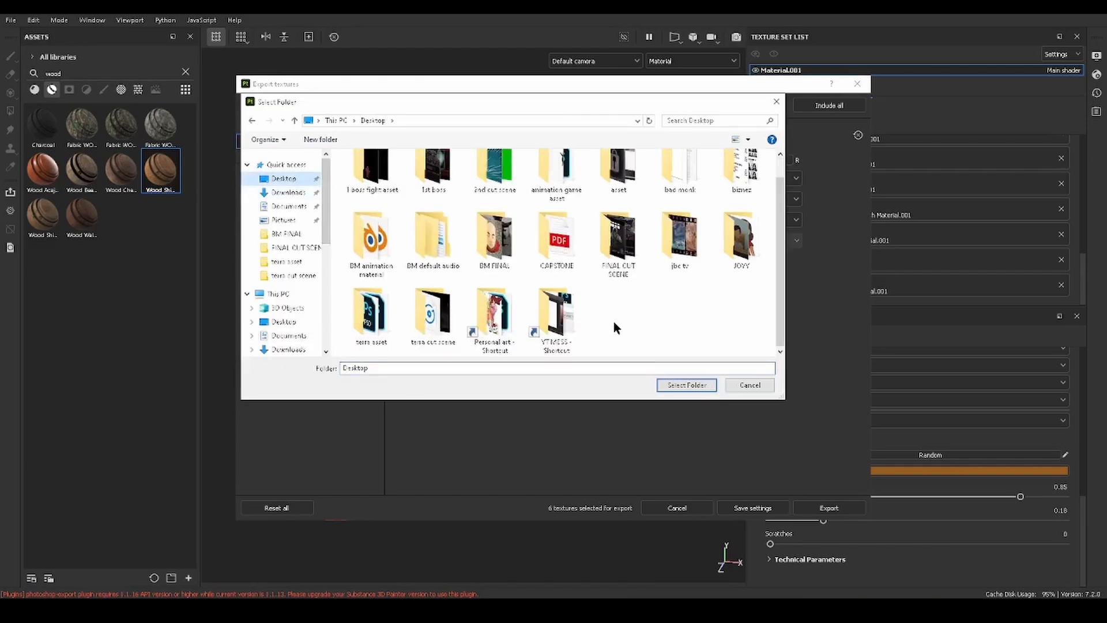
# Create a Desktop folder named "wood" and choose it as the export output directory
pyautogui.rightClick(641, 299)
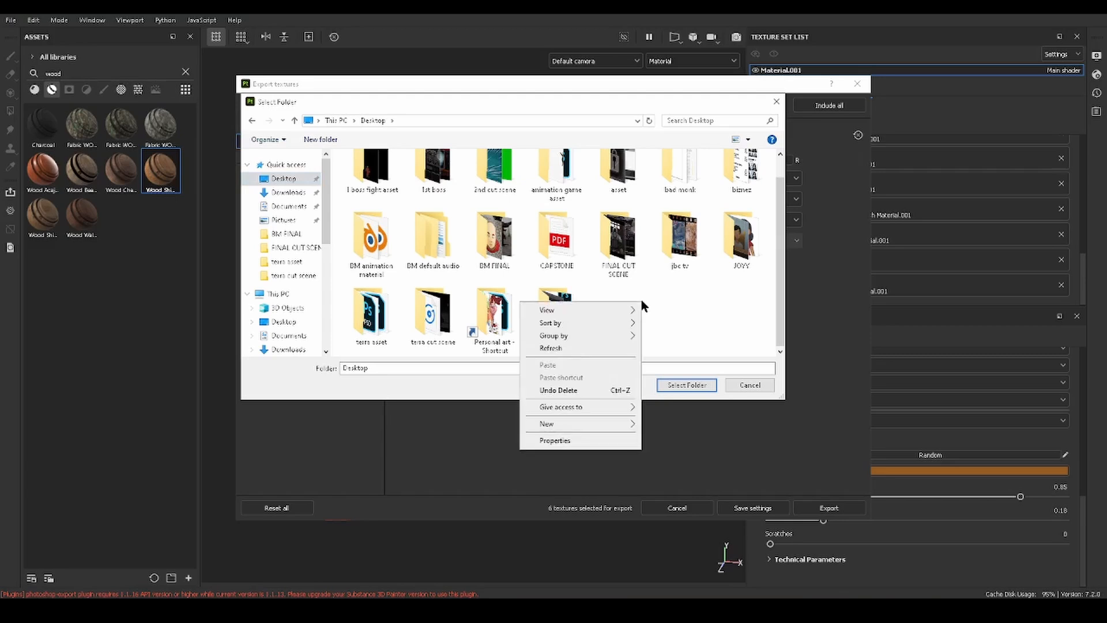
pyautogui.moveTo(612, 424)
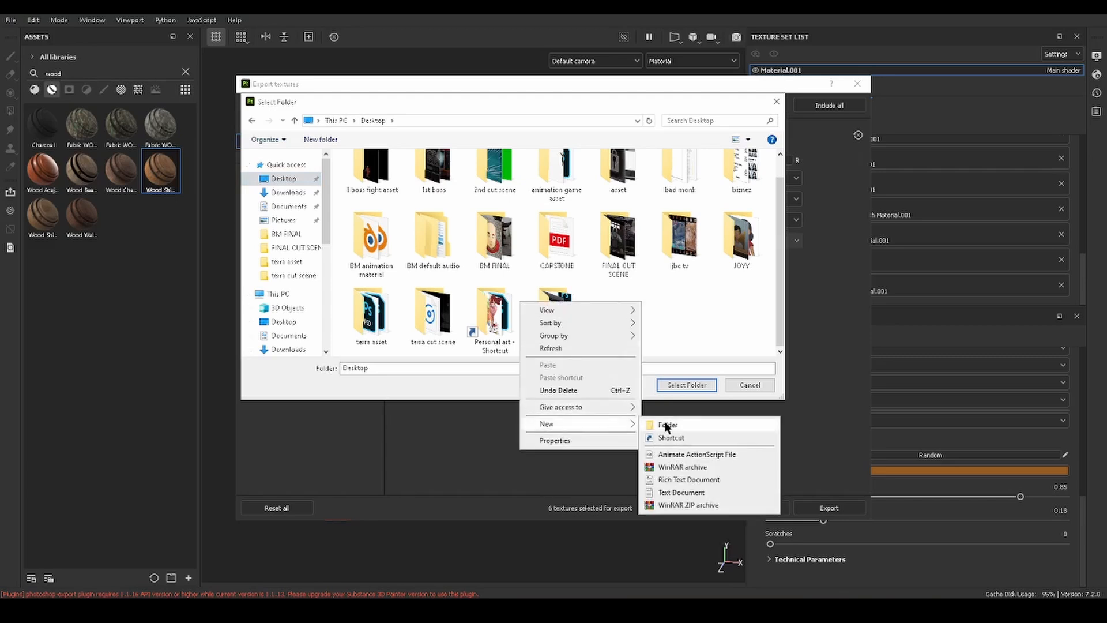
pyautogui.click(692, 427)
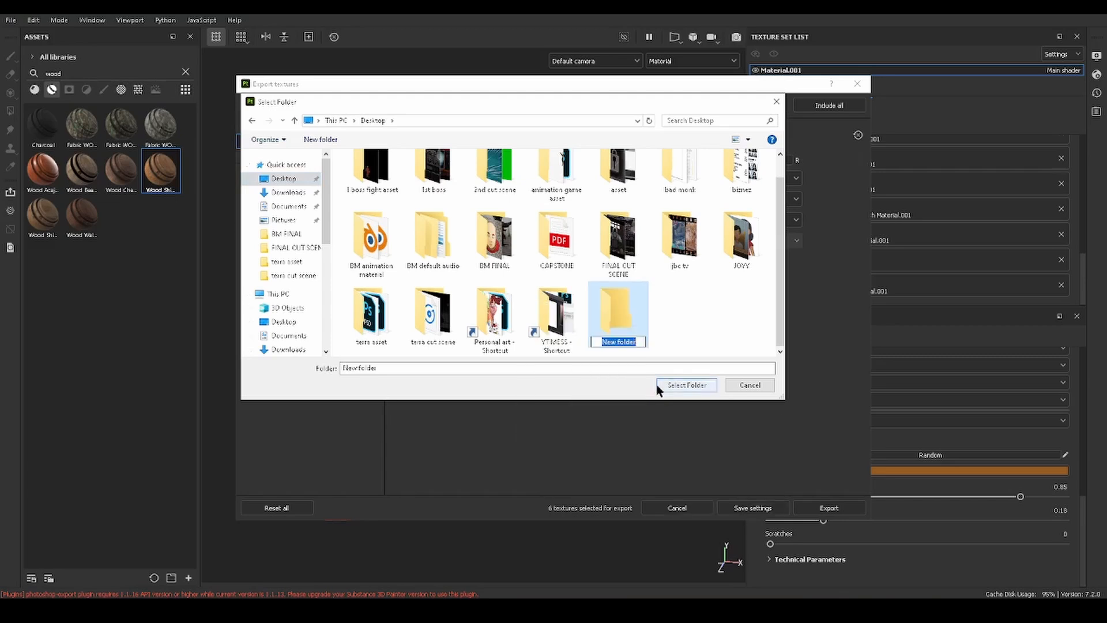
pyautogui.write('wood')
pyautogui.press('Return')
pyautogui.doubleClick(626, 309)
pyautogui.click(692, 386)
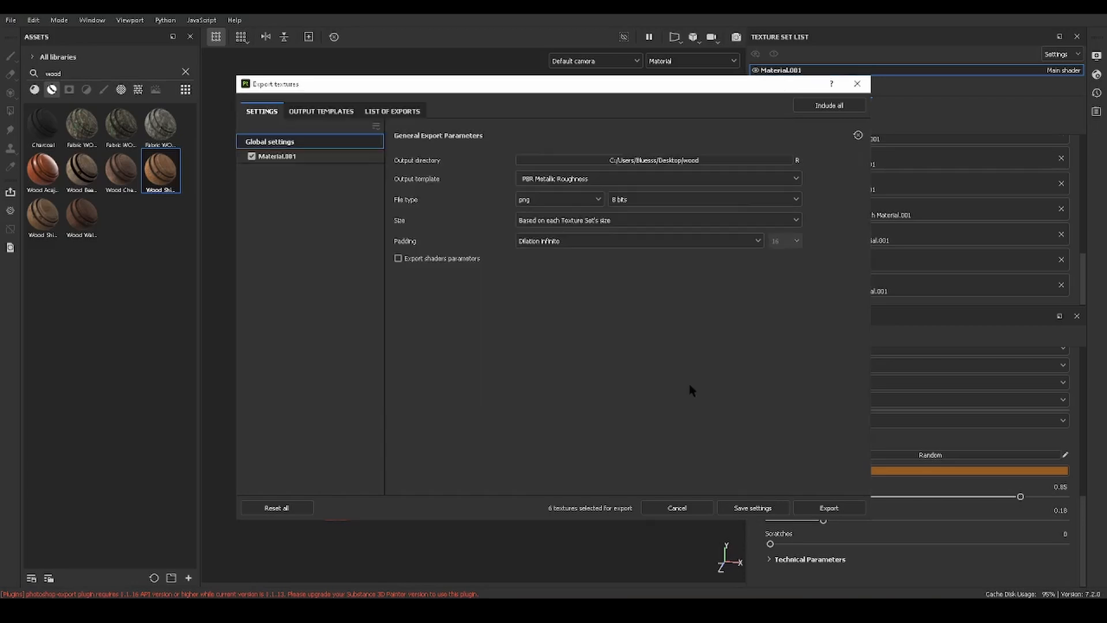
# Export the Material.001 textures as 8-bit PNG files and close the program, discarding the project changes
pyautogui.click(830, 508)
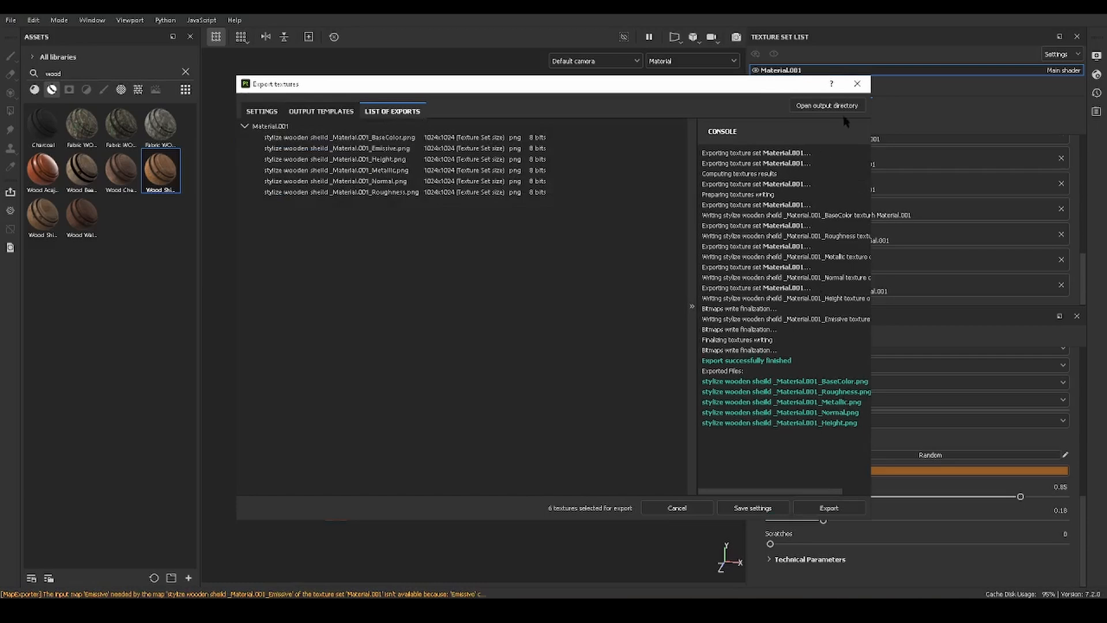
pyautogui.click(857, 84)
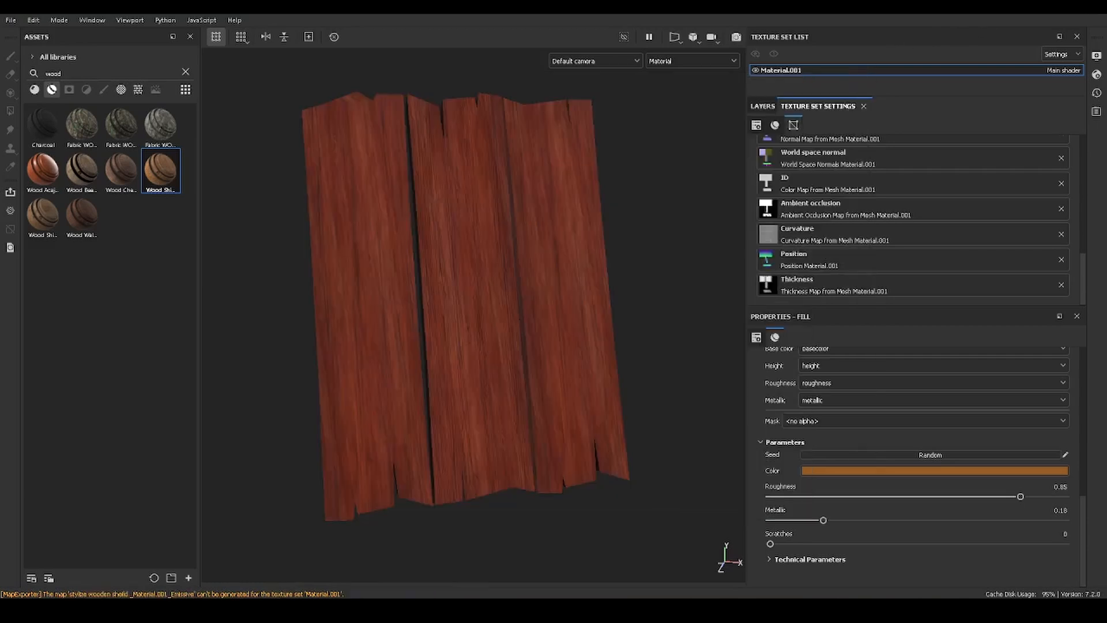
pyautogui.click(1094, 6)
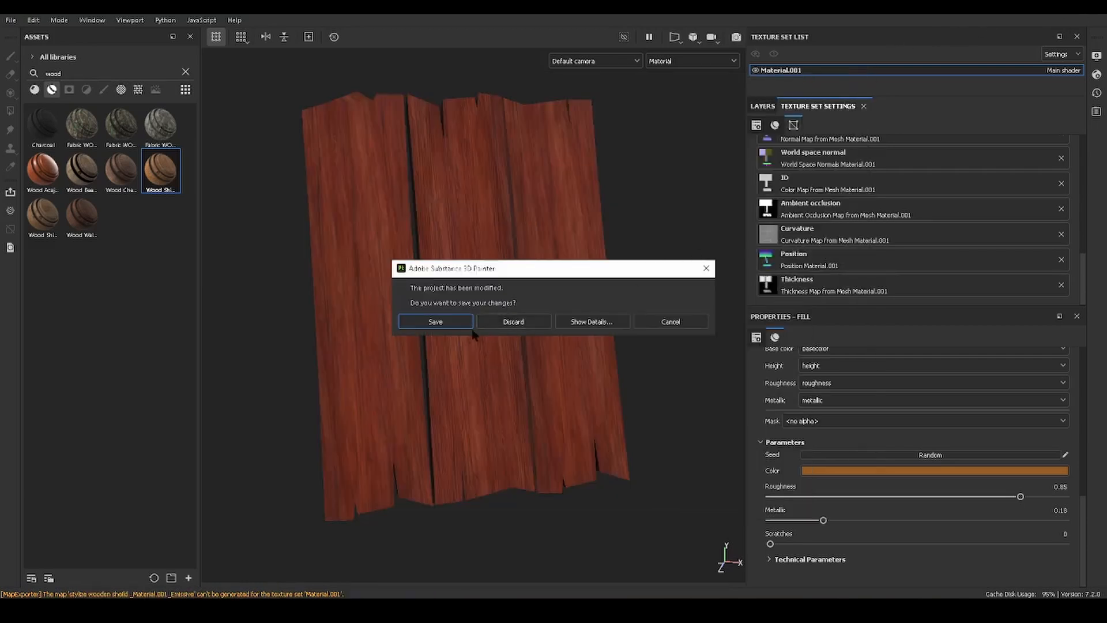
pyautogui.click(503, 325)
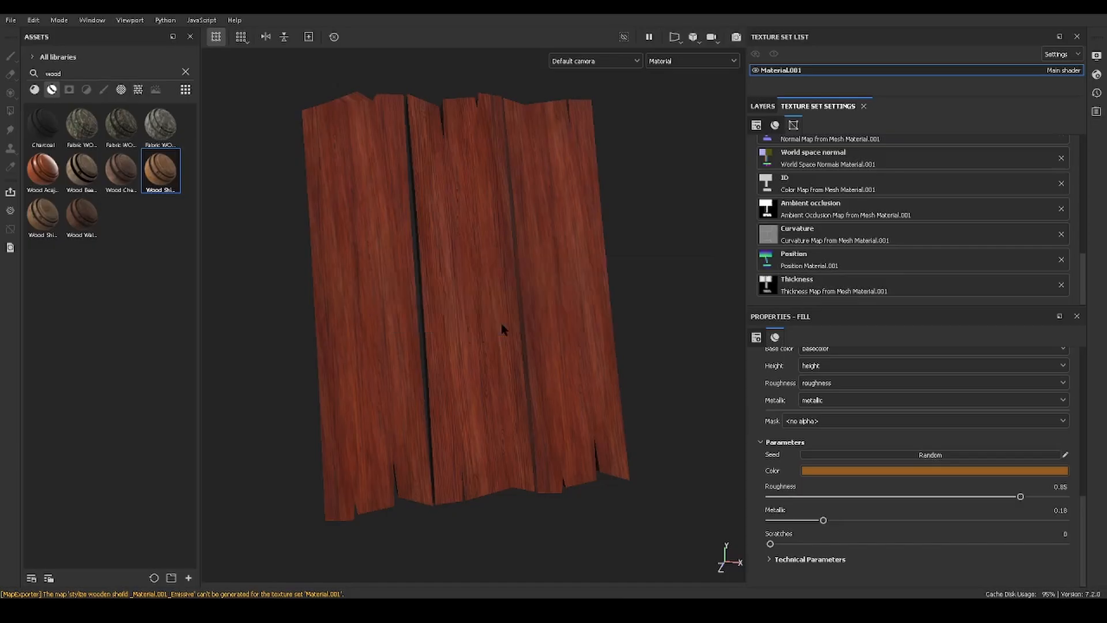
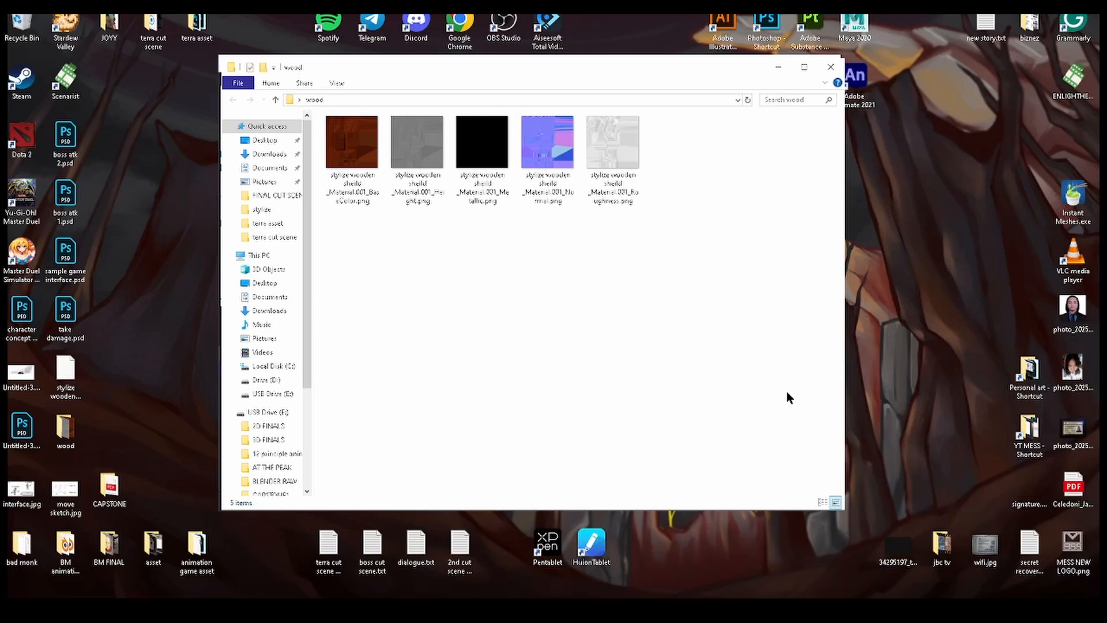
# Inspect the exported texture maps in the wood folder
pyautogui.click(372, 190)
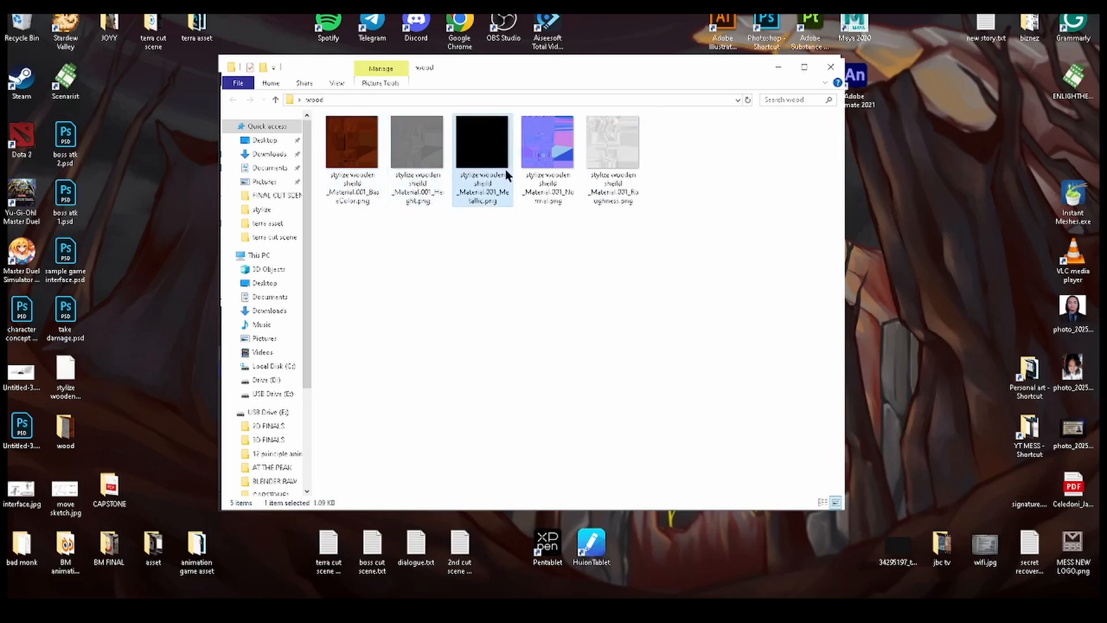
pyautogui.click(625, 176)
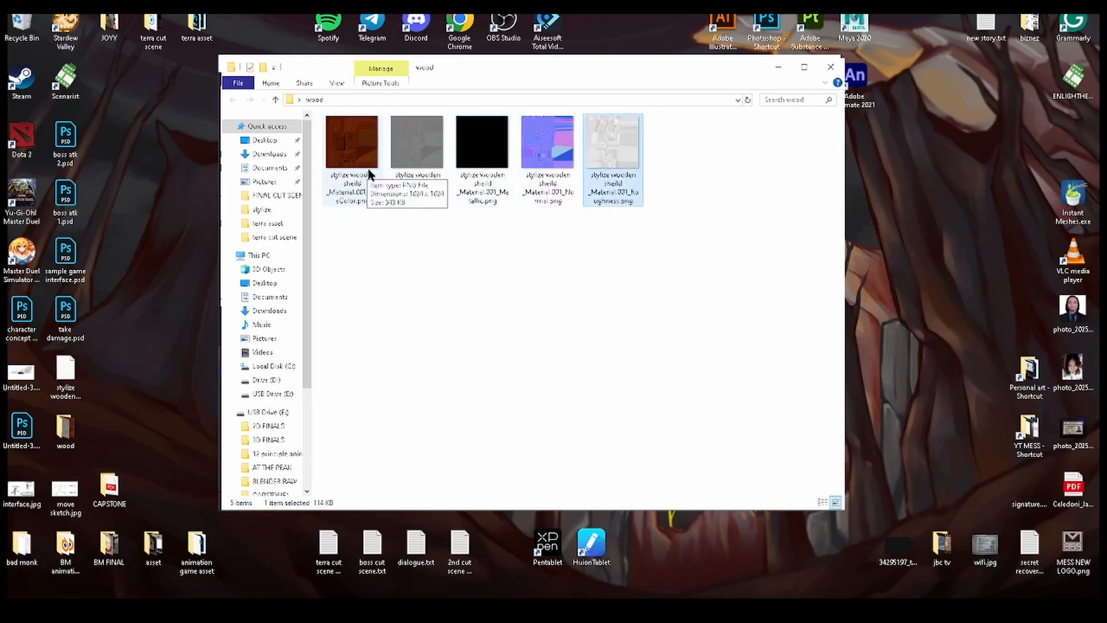
# Switch to Blender and enlarge the shader node editor area to show the Material.001 nodes
pyautogui.hotkey('alt', 'Tab')
pyautogui.hotkey('alt', 'Tab')
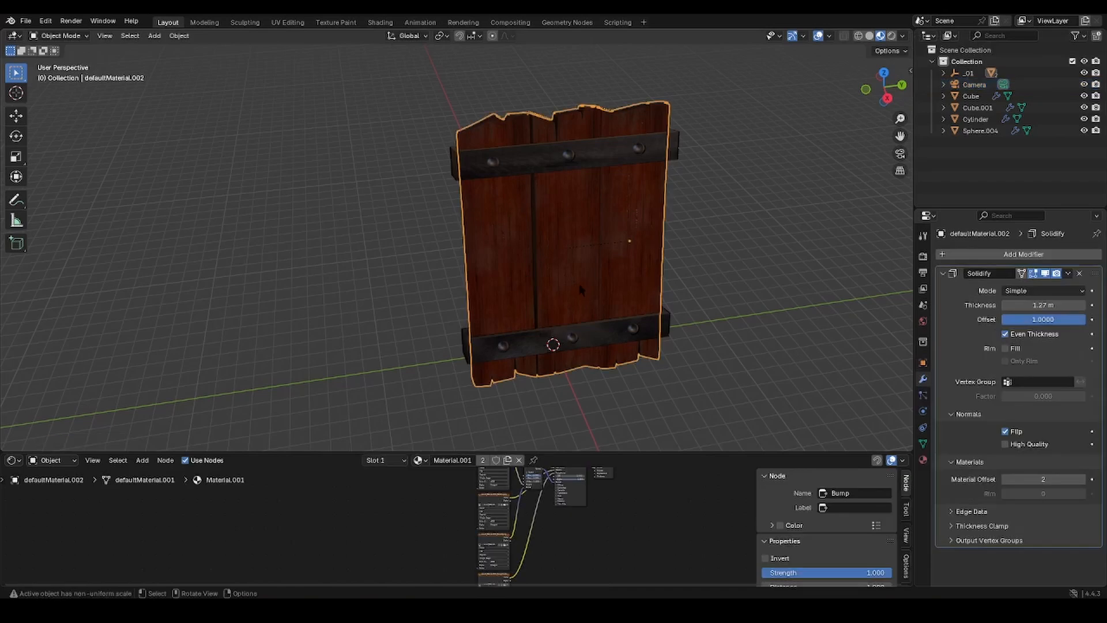
pyautogui.moveTo(687, 452); pyautogui.dragTo(689, 316)
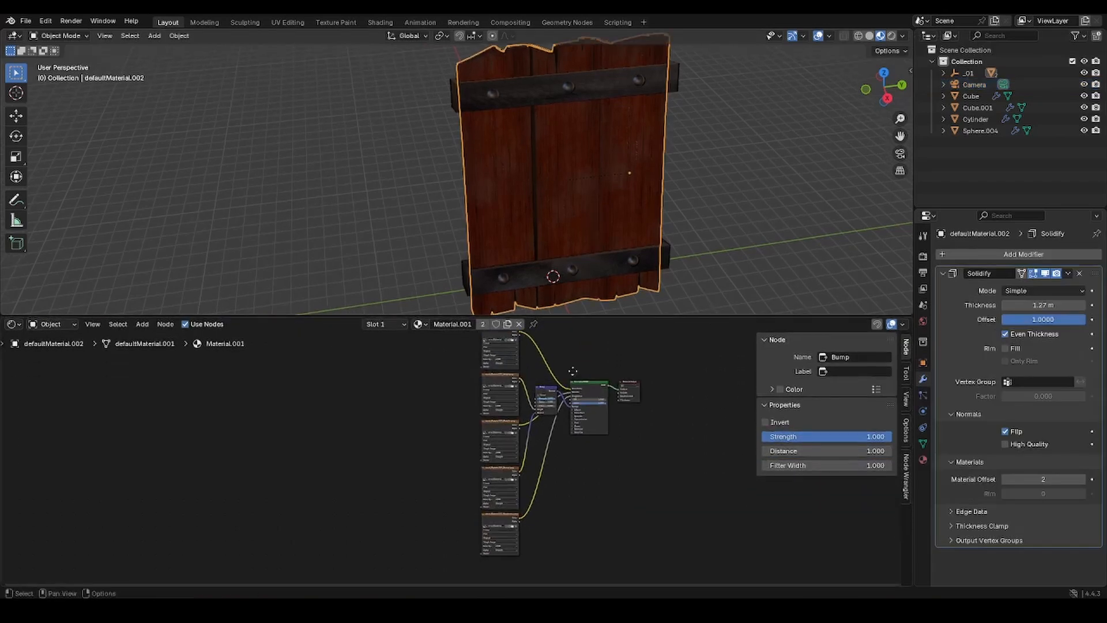
pyautogui.moveTo(573, 371); pyautogui.dragTo(613, 394, button='middle')
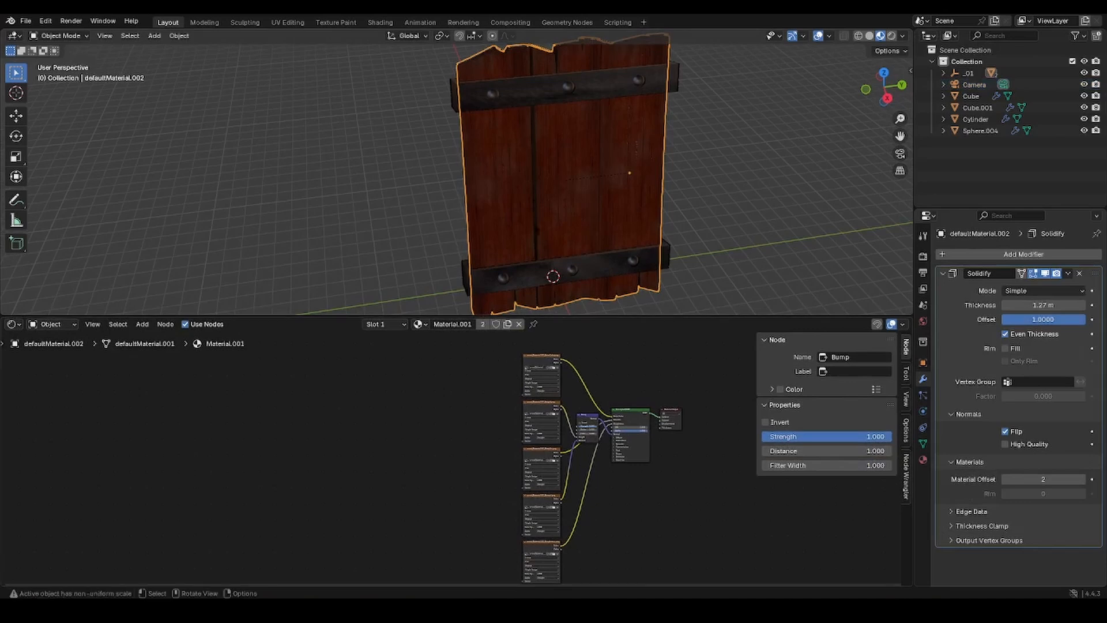
# Duplicate the entire wooden shield and move the copy along the Y axis beside the original
pyautogui.scroll(-2, 563, 200)
pyautogui.moveTo(427, 59); pyautogui.dragTo(673, 294)
pyautogui.hotkey('shift', 'd')
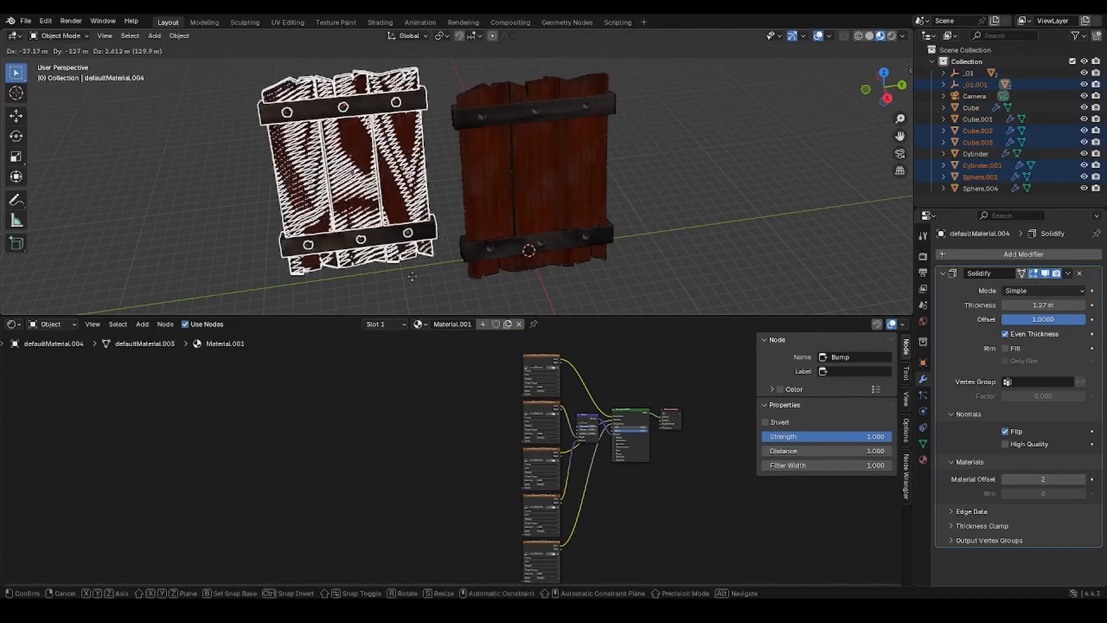
pyautogui.press('z')
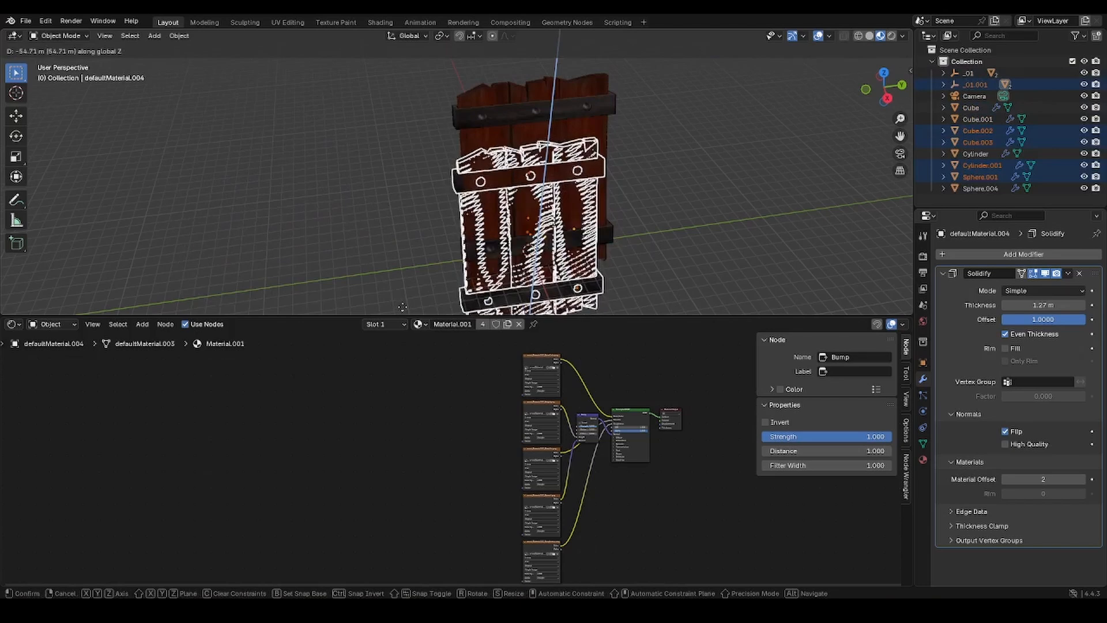
pyautogui.press('y')
pyautogui.click(404, 308)
pyautogui.click(415, 265)
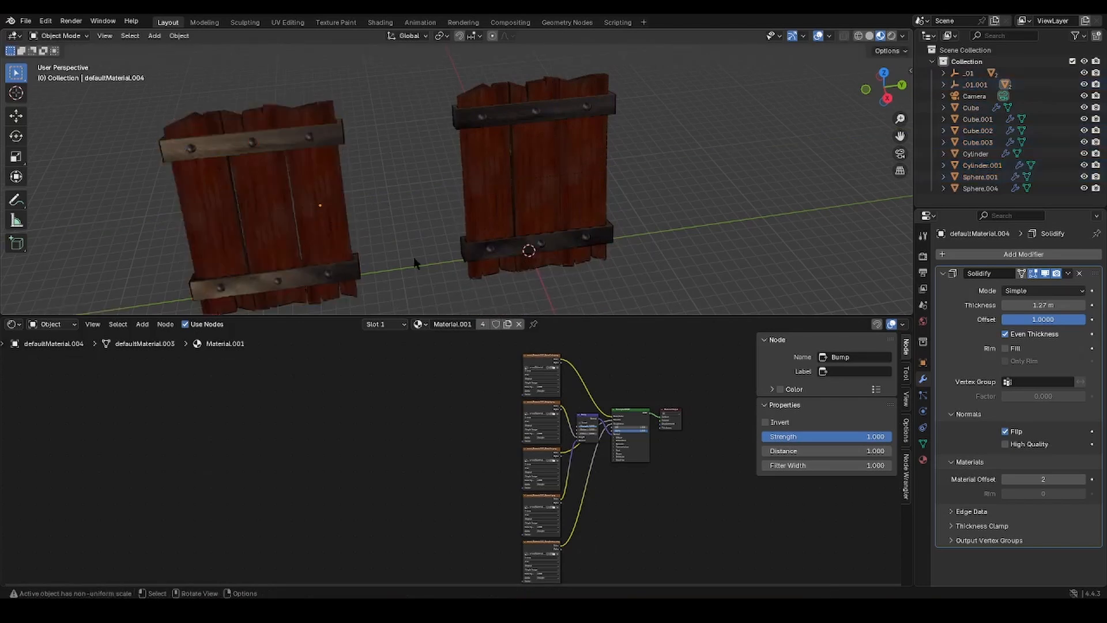
# Select the wooden planks of the shield copy and add a third material slot to them
pyautogui.moveTo(900, 136); pyautogui.dragTo(982, 111)
pyautogui.click(414, 197)
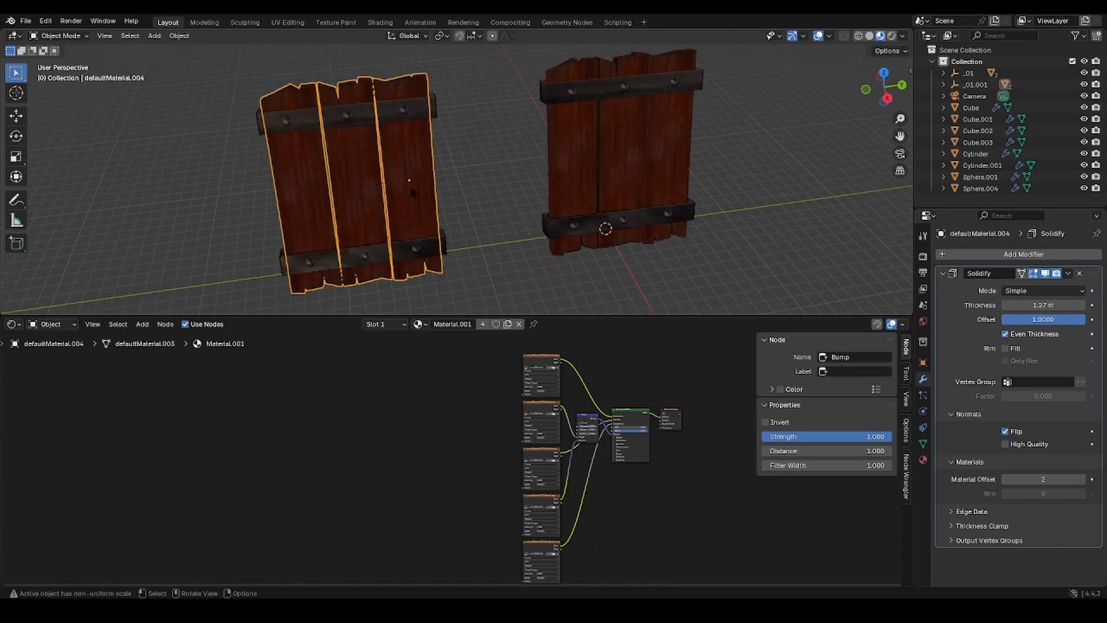
pyautogui.scroll(3, 411, 192)
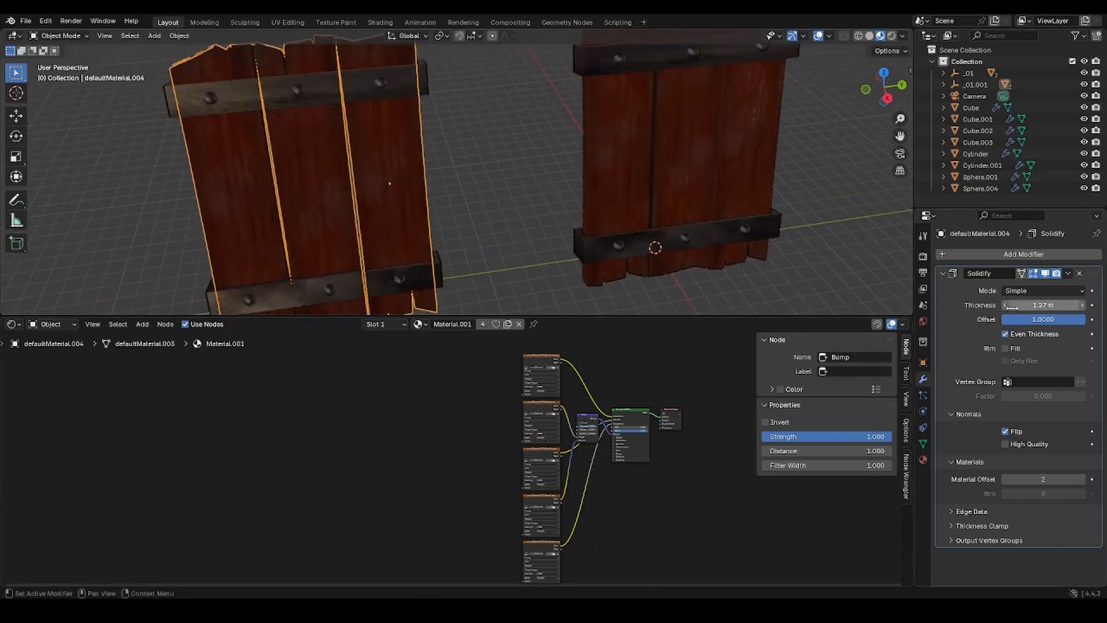
pyautogui.click(924, 459)
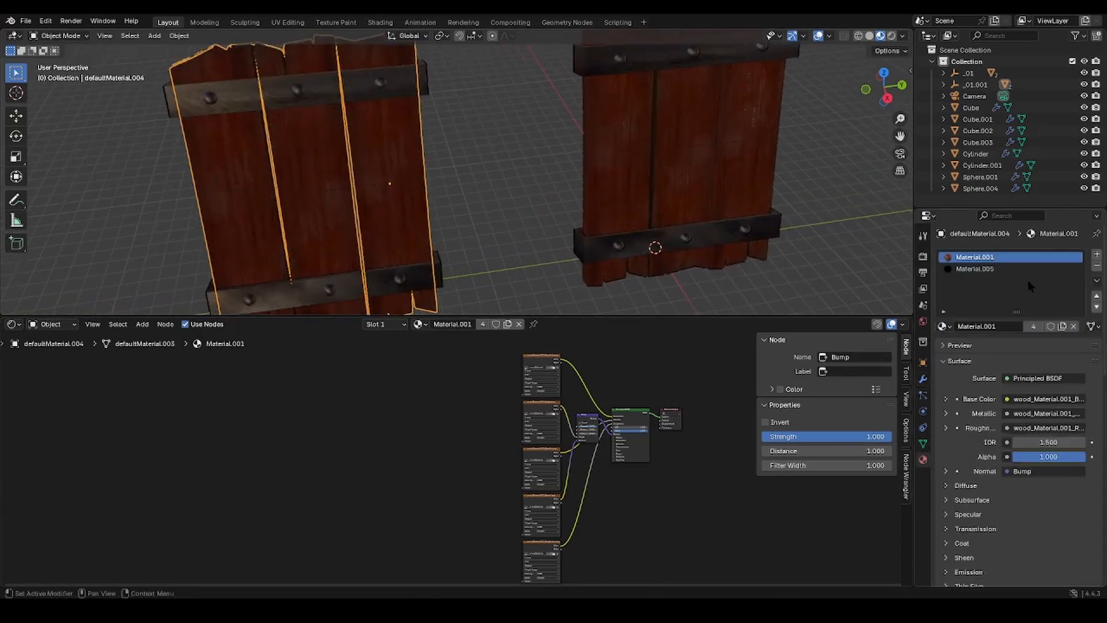
pyautogui.click(1097, 254)
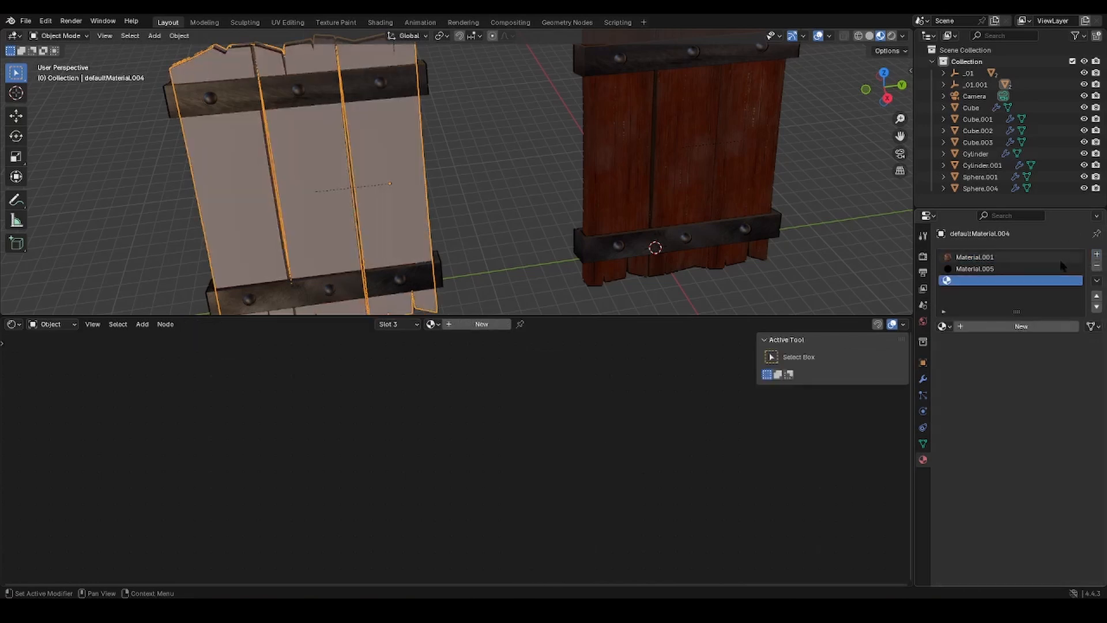
# Rename the planks' Material.001 as "wood 1"
pyautogui.doubleClick(984, 257)
pyautogui.write('w')
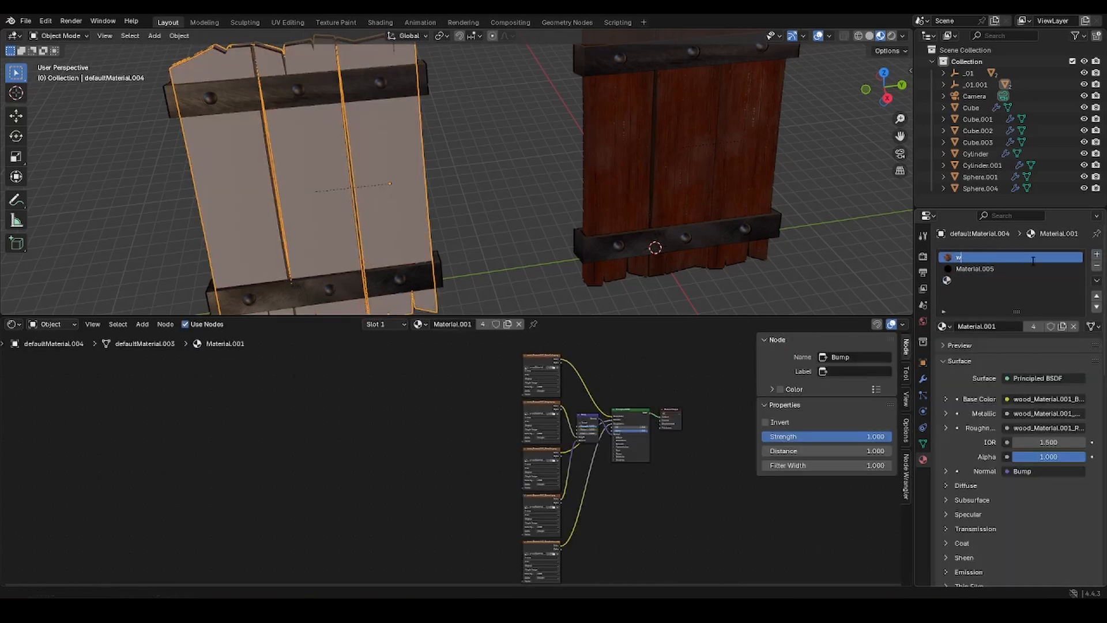
pyautogui.write('ood 1')
pyautogui.press('Return')
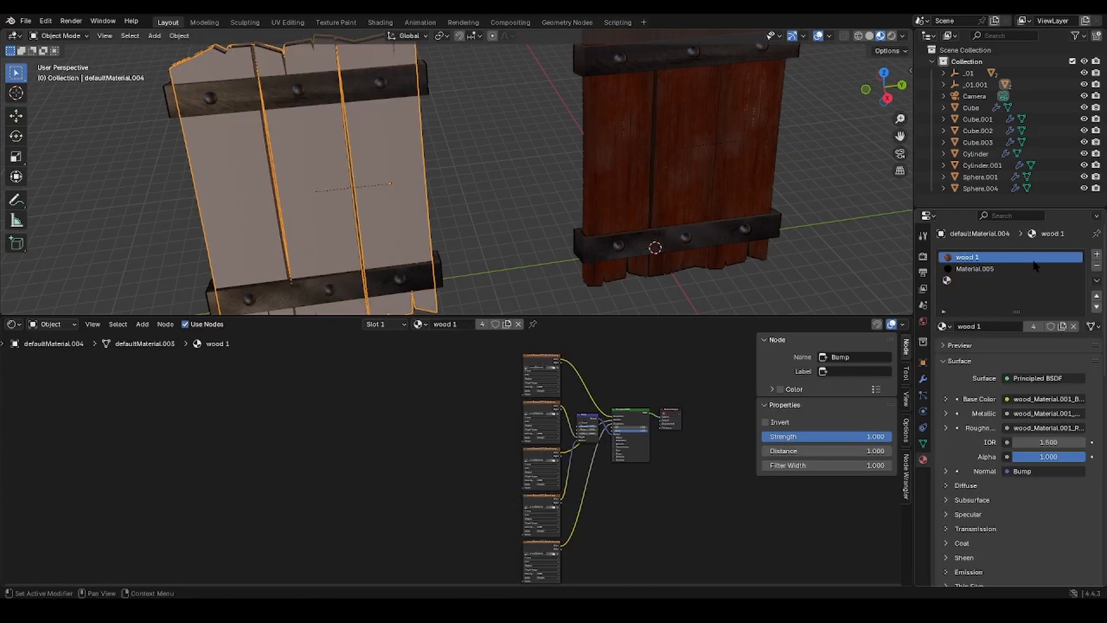
# Replace the wood 1 slot with a newly created material and place it above Material.005 in the slot order
pyautogui.click(992, 280)
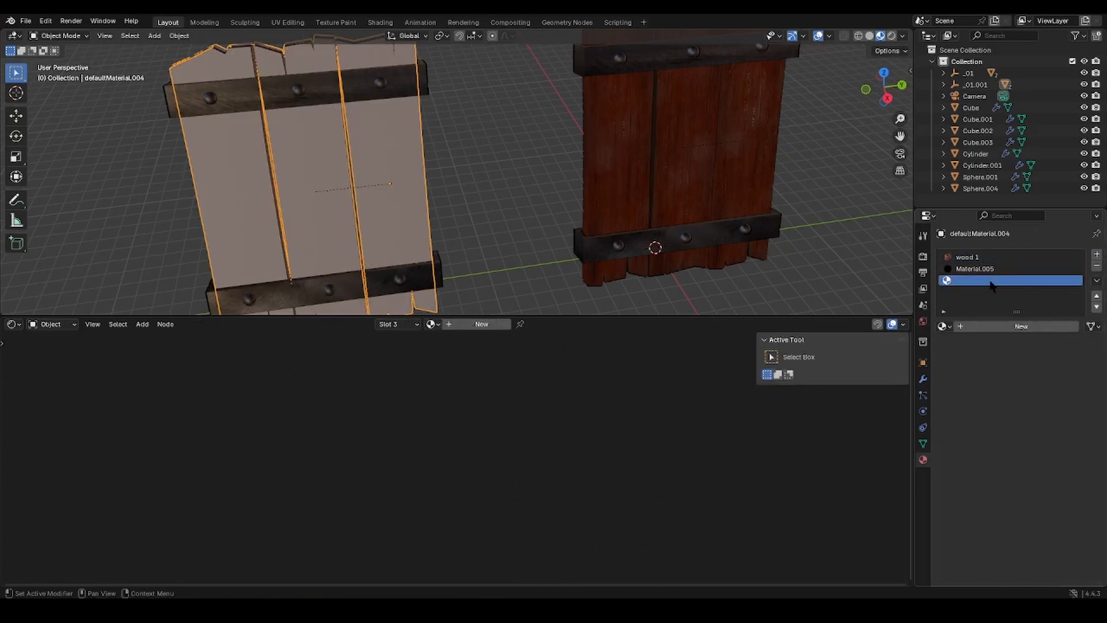
pyautogui.click(1017, 328)
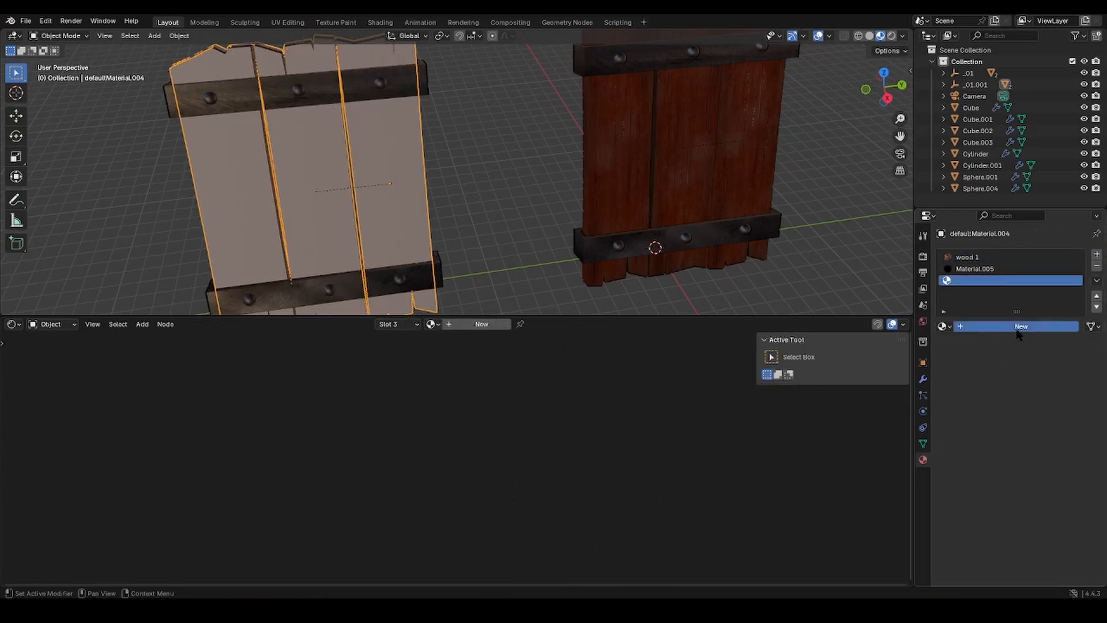
pyautogui.click(1011, 258)
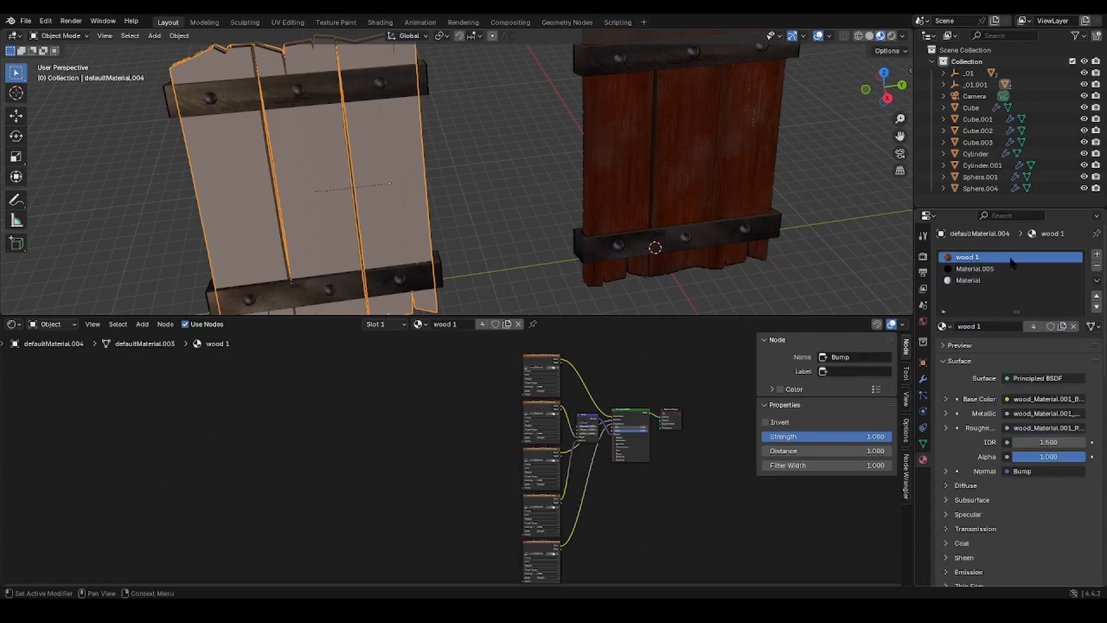
pyautogui.click(1097, 266)
pyautogui.click(969, 269)
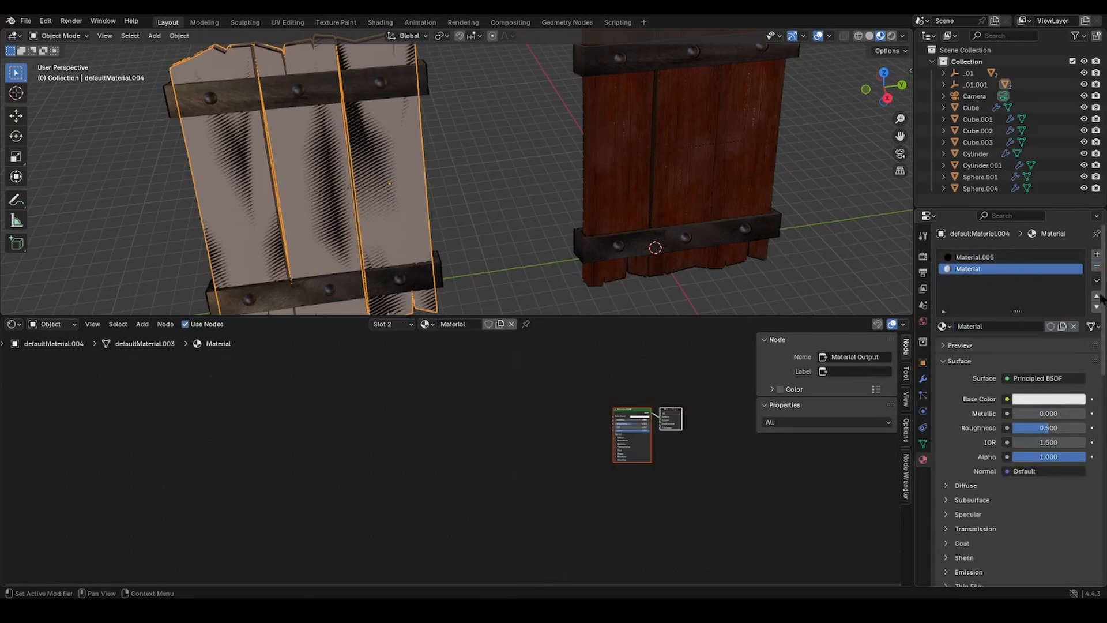
pyautogui.click(1096, 297)
# Rename the new plank material as "wood 2"
pyautogui.doubleClick(986, 258)
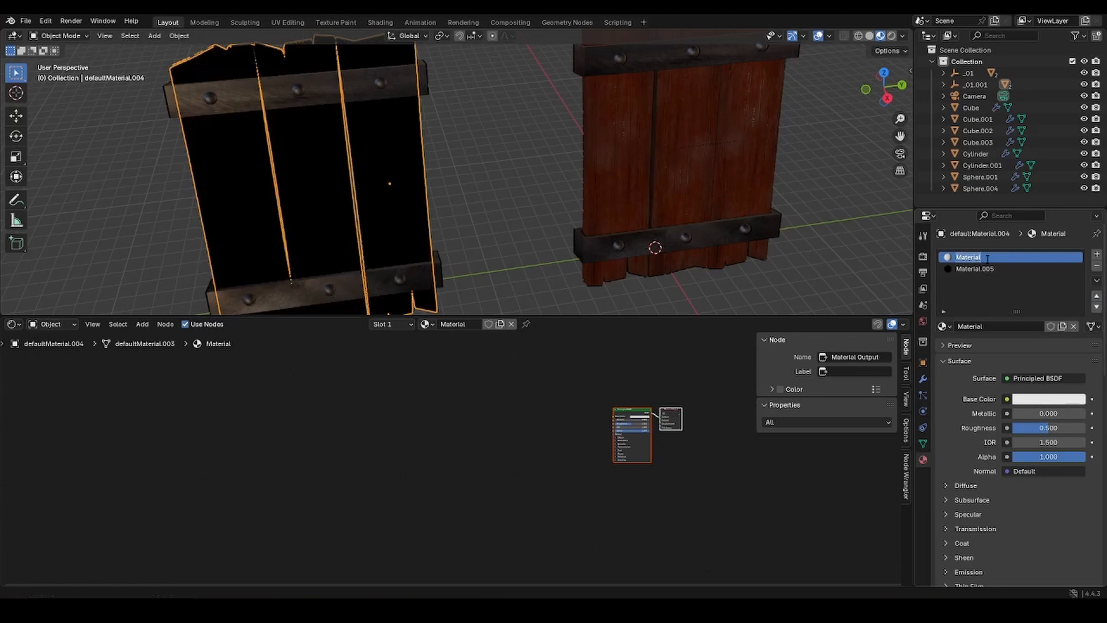
pyautogui.write('wood 2')
pyautogui.press('Return')
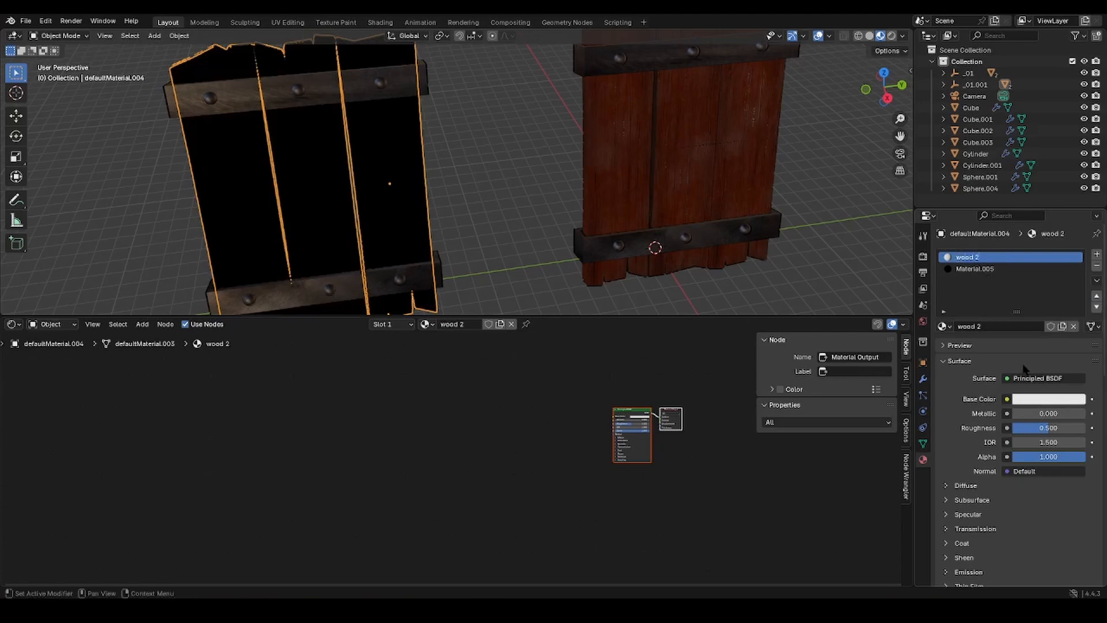
# Bring the exported stylize wooden texture PNG files into the wood 2 shader graph as image texture nodes
pyautogui.scroll(2, 672, 411)
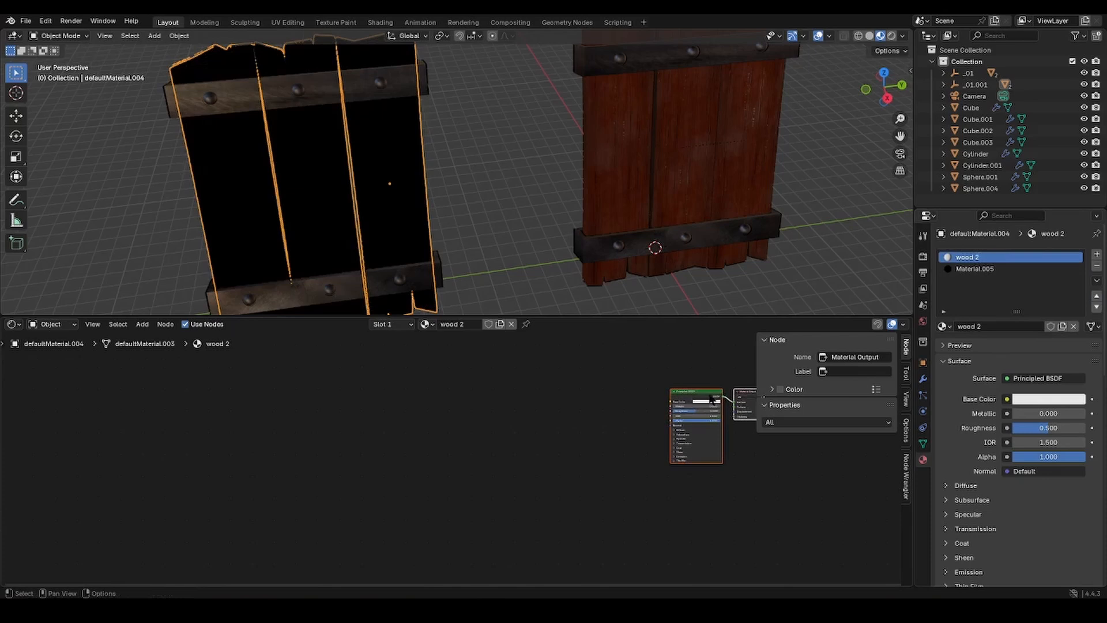
pyautogui.scroll(-1, 697, 372)
pyautogui.moveTo(693, 370); pyautogui.dragTo(651, 373, button='middle')
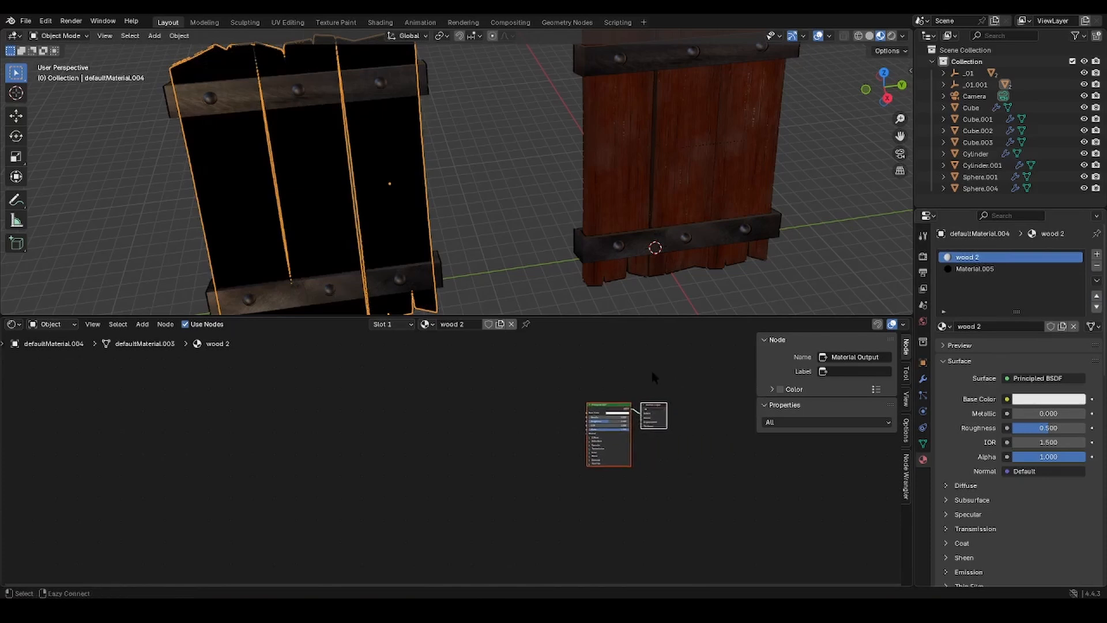
pyautogui.hotkey('alt', 'Tab')
pyautogui.moveTo(690, 224); pyautogui.dragTo(341, 137)
pyautogui.moveTo(344, 145); pyautogui.dragTo(186, 423)
pyautogui.click(189, 384)
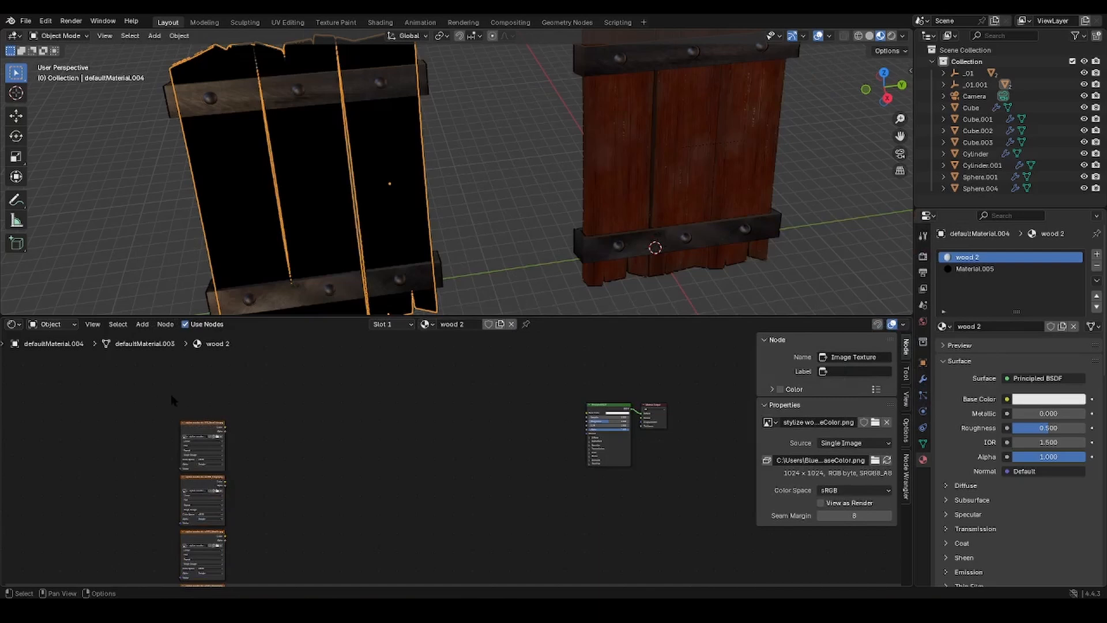
# Move the whole column of image texture nodes close to the Principled BSDF node
pyautogui.scroll(-1, 289, 410)
pyautogui.moveTo(386, 422); pyautogui.dragTo(406, 370, button='middle')
pyautogui.click(15, 324)
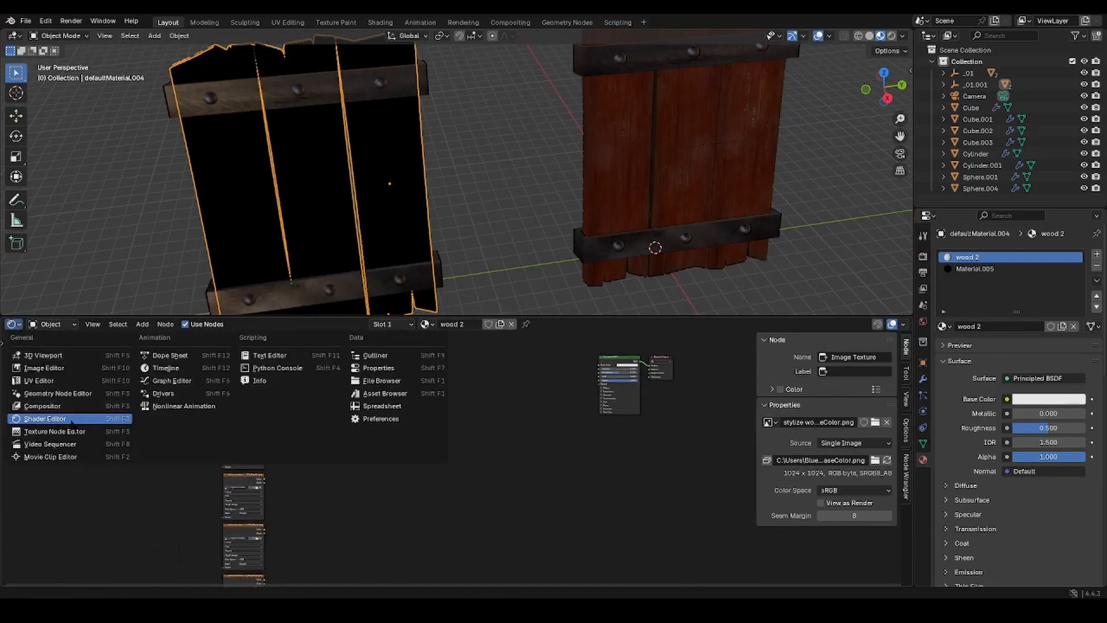
pyautogui.click(35, 417)
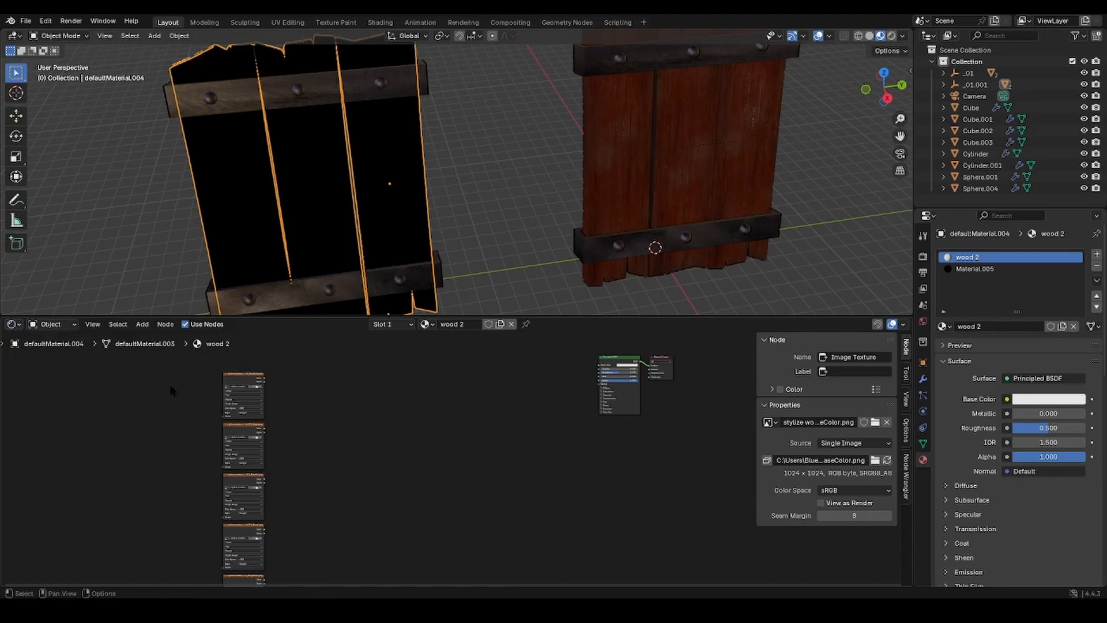
pyautogui.moveTo(165, 365); pyautogui.dragTo(326, 585)
pyautogui.press('g')
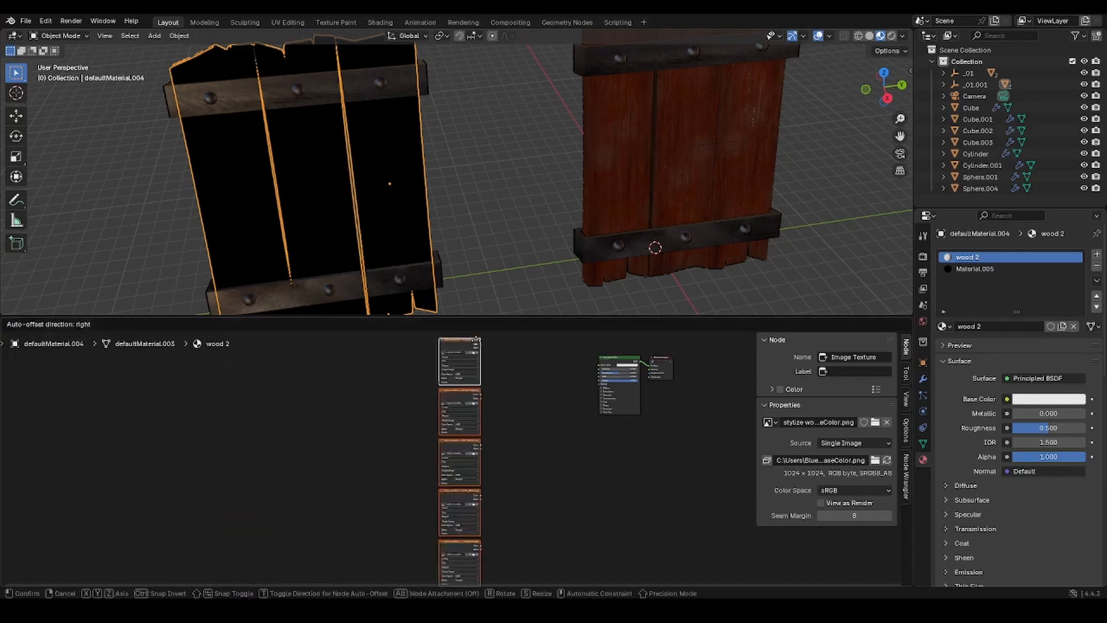
pyautogui.click(551, 352)
# Connect the base color, metallic and roughness maps' Color outputs to the matching inputs of the Principled BSDF
pyautogui.scroll(3, 611, 398)
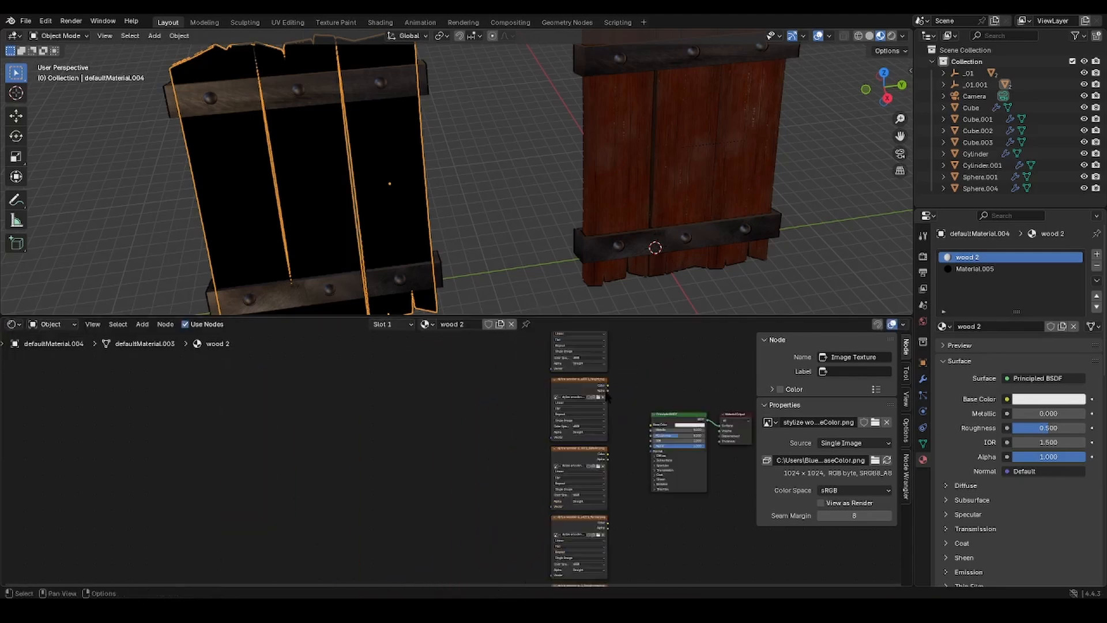
pyautogui.scroll(4, 565, 391)
pyautogui.moveTo(707, 380); pyautogui.dragTo(543, 508, button='middle')
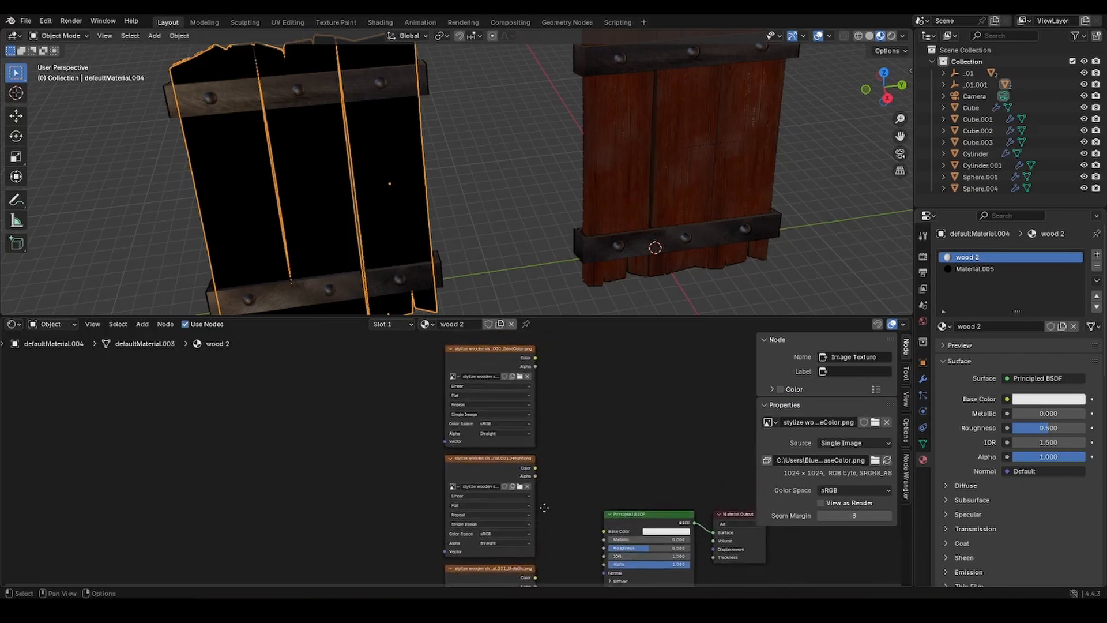
pyautogui.moveTo(535, 359); pyautogui.dragTo(604, 532)
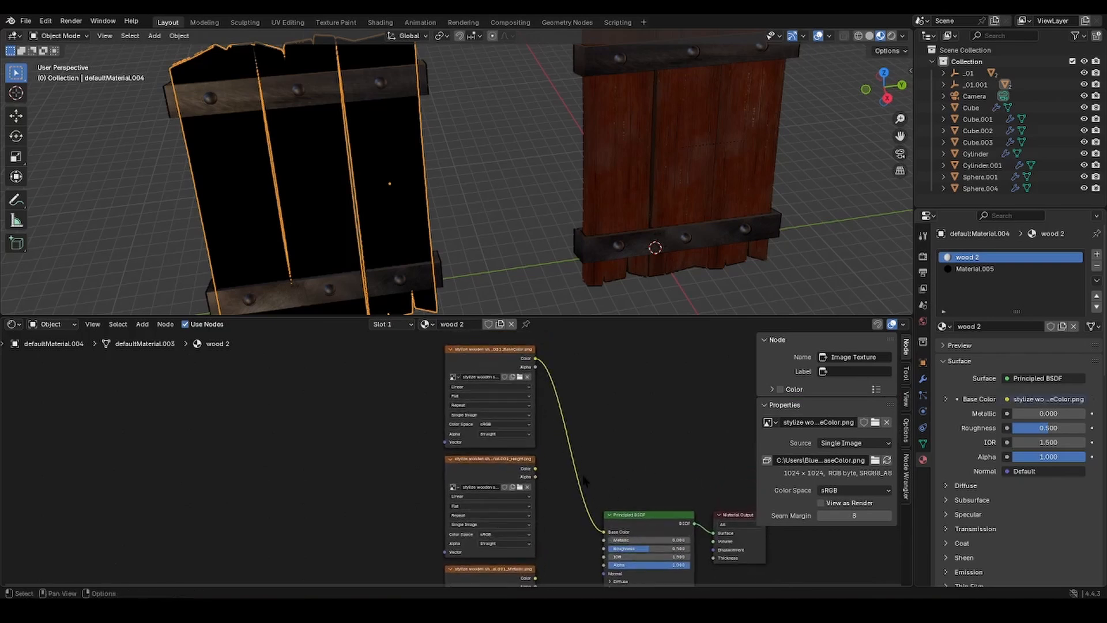
pyautogui.moveTo(632, 483); pyautogui.dragTo(601, 352, button='middle')
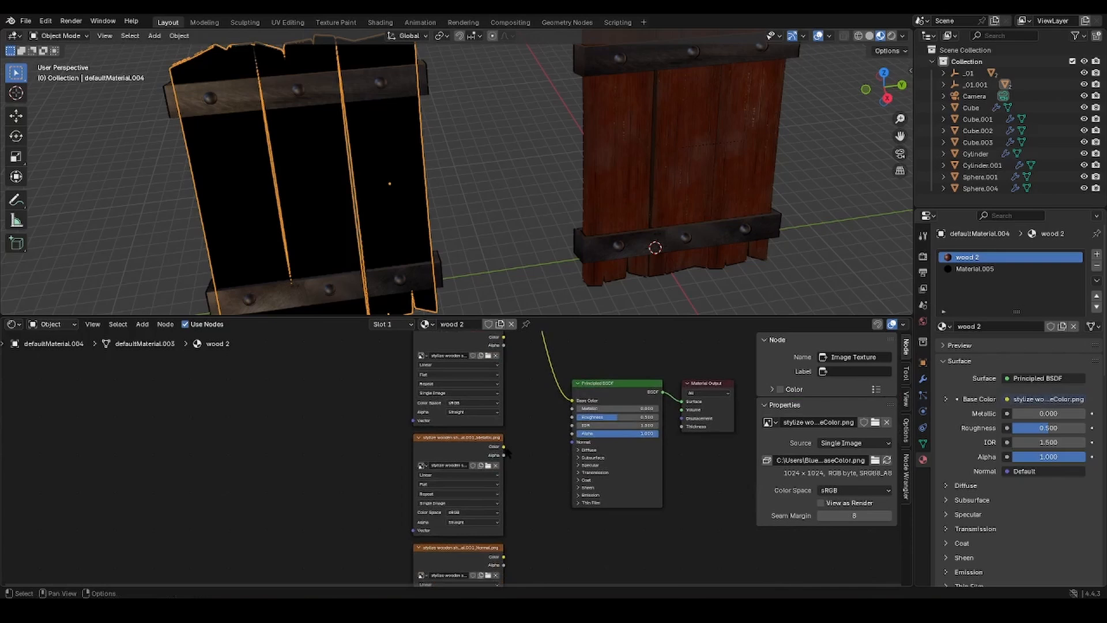
pyautogui.moveTo(504, 447); pyautogui.dragTo(572, 408)
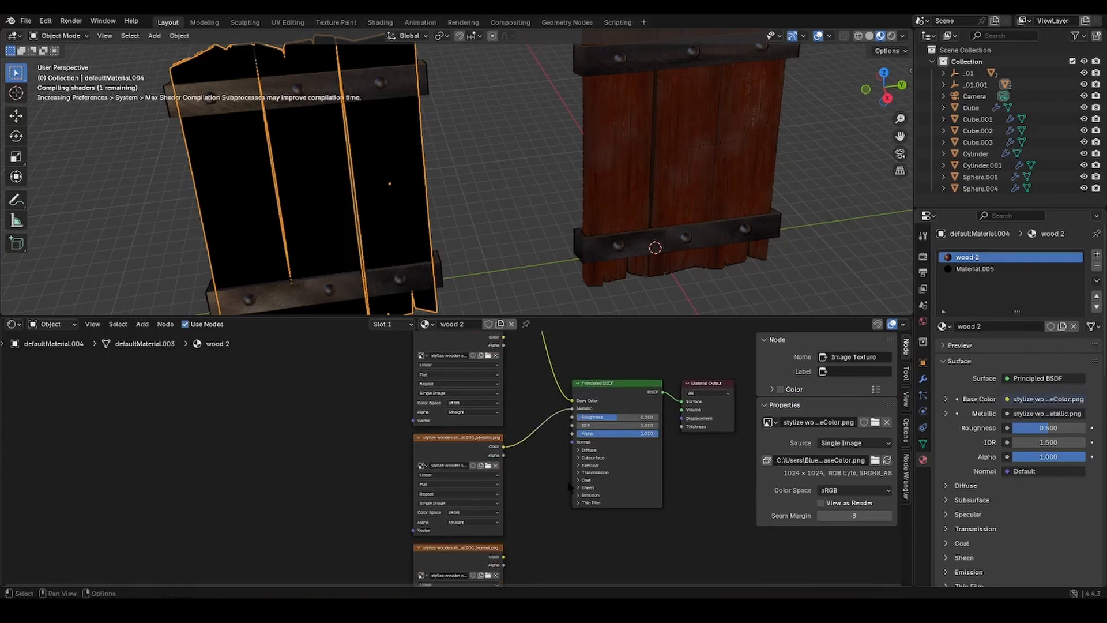
pyautogui.moveTo(564, 476); pyautogui.dragTo(558, 341, button='middle')
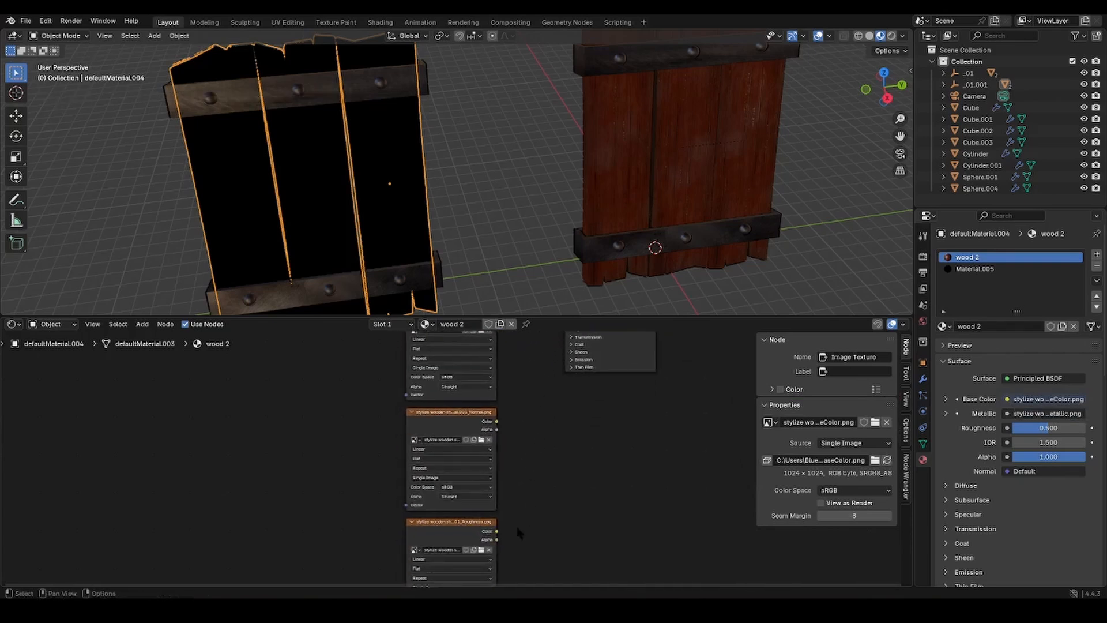
pyautogui.moveTo(500, 533); pyautogui.dragTo(566, 431)
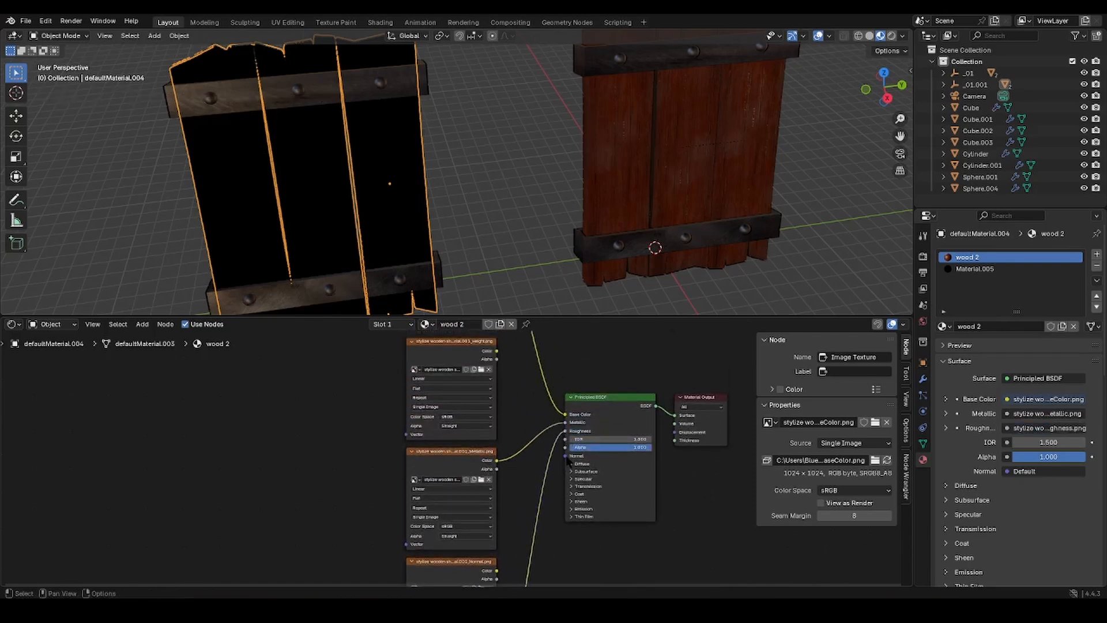
# Add a Bump node linked to the Principled BSDF's Normal input and place it beside the shader
pyautogui.moveTo(566, 457); pyautogui.dragTo(544, 462)
pyautogui.moveTo(531, 473); pyautogui.dragTo(529, 470)
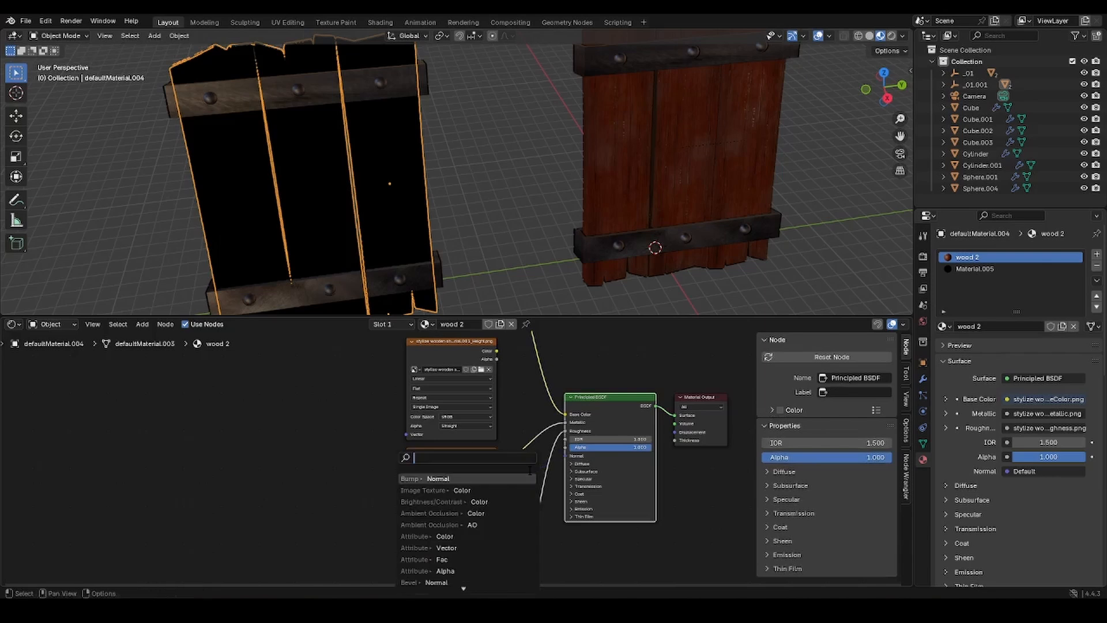
pyautogui.click(436, 478)
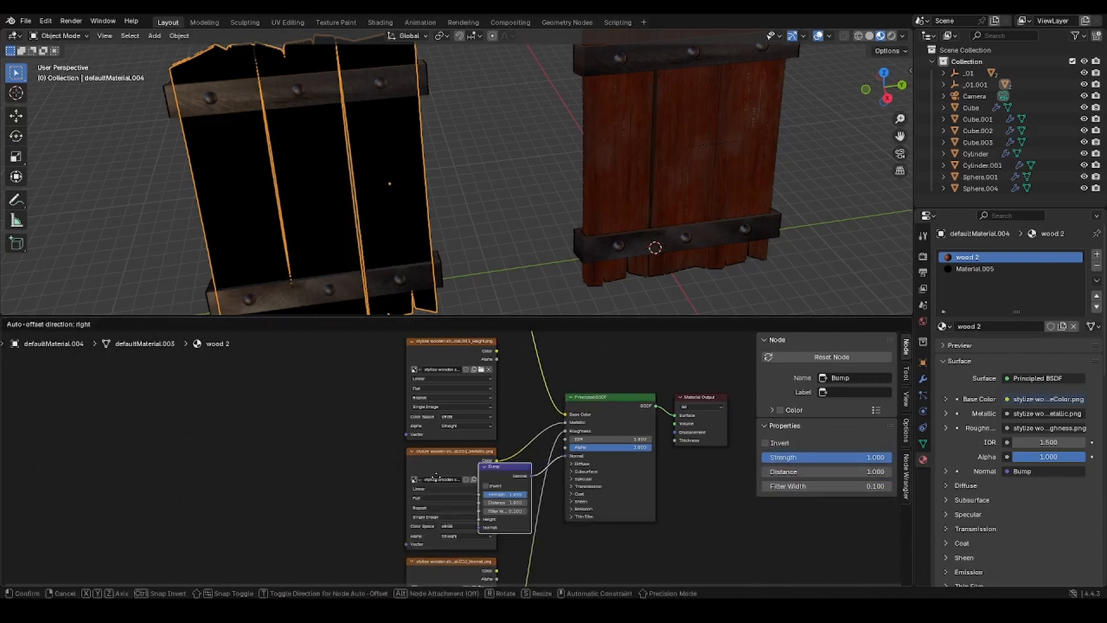
pyautogui.click(463, 481)
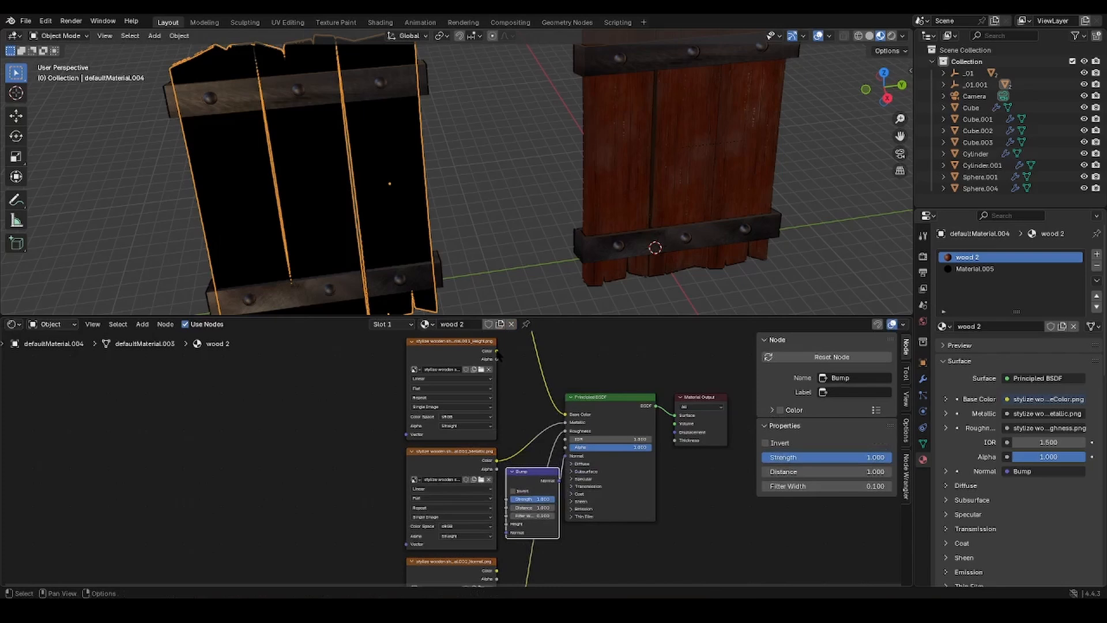
# Connect the height map to the Bump node's Height input and the normal map to its Normal input
pyautogui.moveTo(497, 351); pyautogui.dragTo(513, 525)
pyautogui.moveTo(576, 505); pyautogui.dragTo(592, 392, button='middle')
pyautogui.moveTo(526, 542); pyautogui.dragTo(532, 460, button='middle')
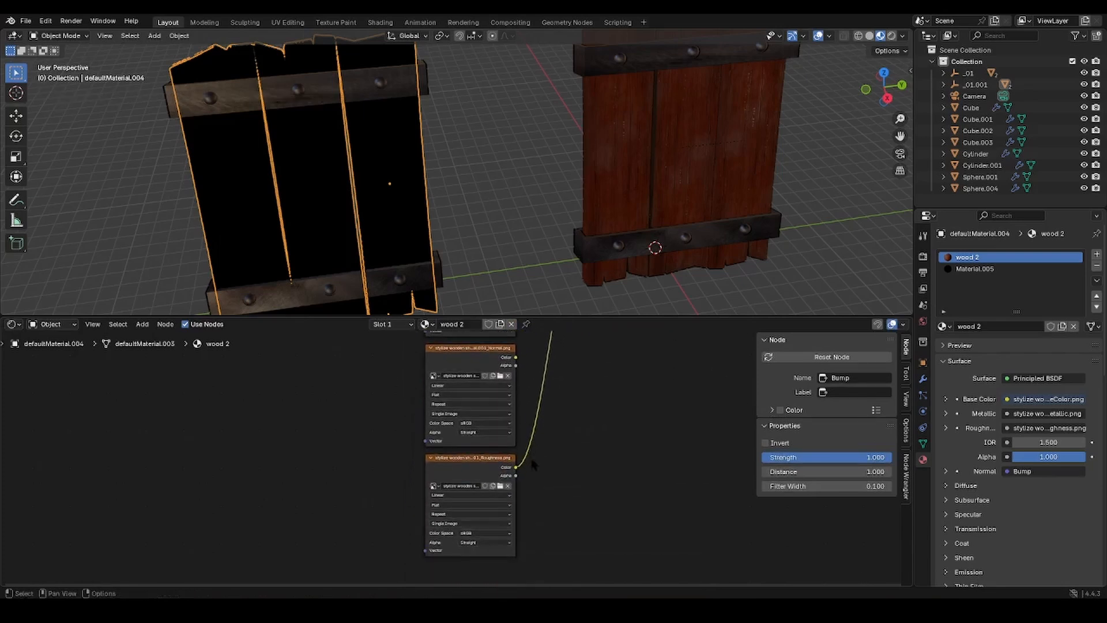
pyautogui.moveTo(529, 383); pyautogui.dragTo(534, 484, button='middle')
pyautogui.scroll(-1, 534, 484)
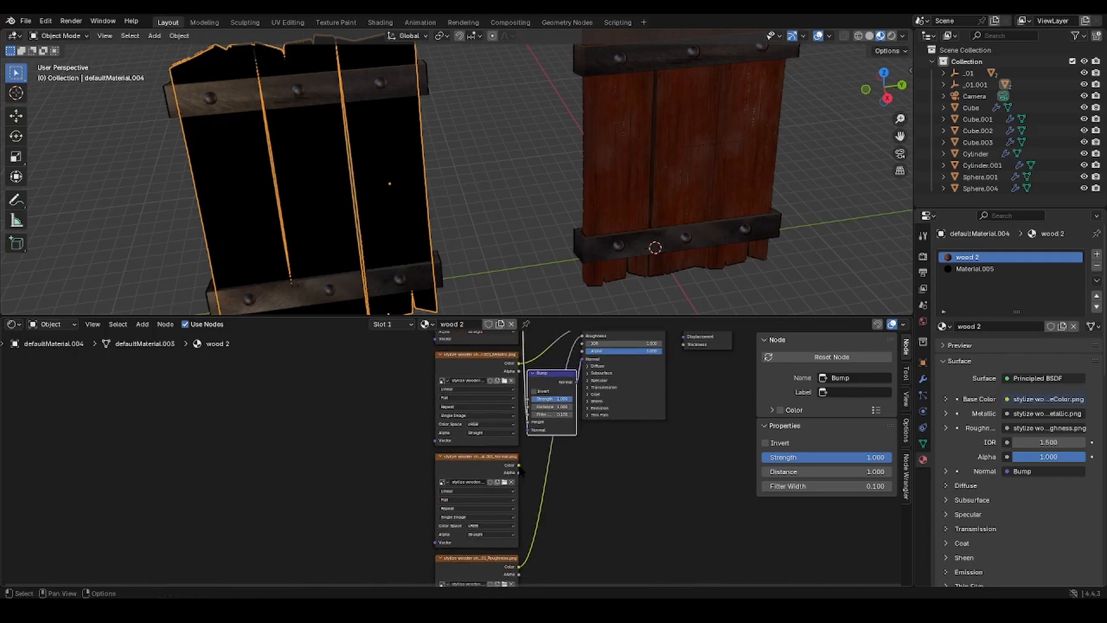
# Examine the shield copy's planks in the viewport and display the shader nodes of their Material.005 slot
pyautogui.scroll(-3, 496, 223)
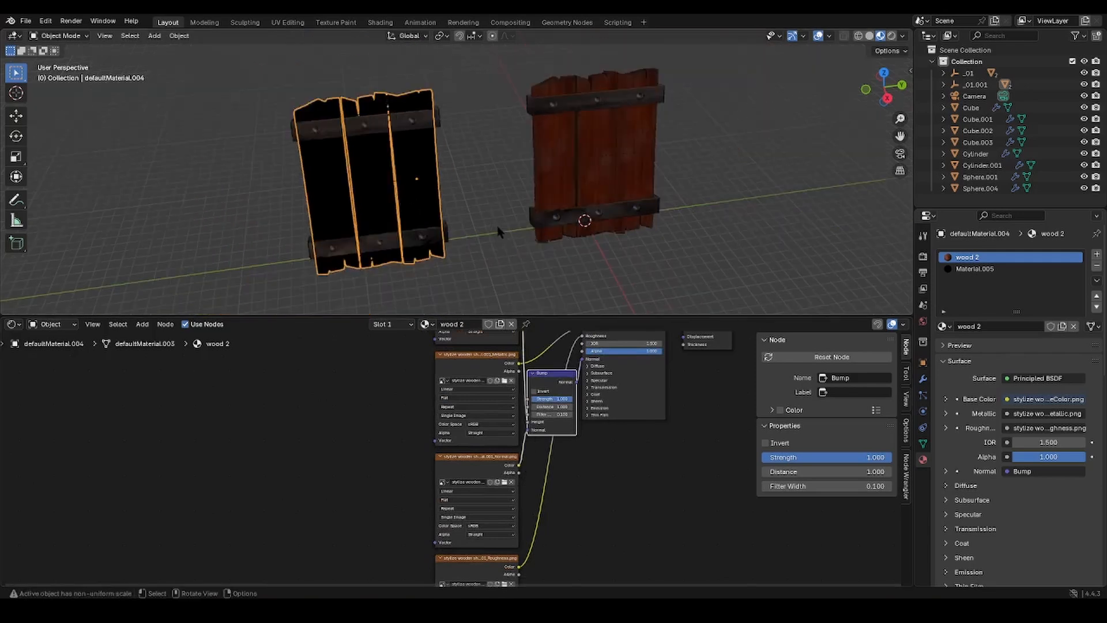
pyautogui.moveTo(499, 231); pyautogui.dragTo(548, 231, button='middle')
pyautogui.scroll(6, 512, 240)
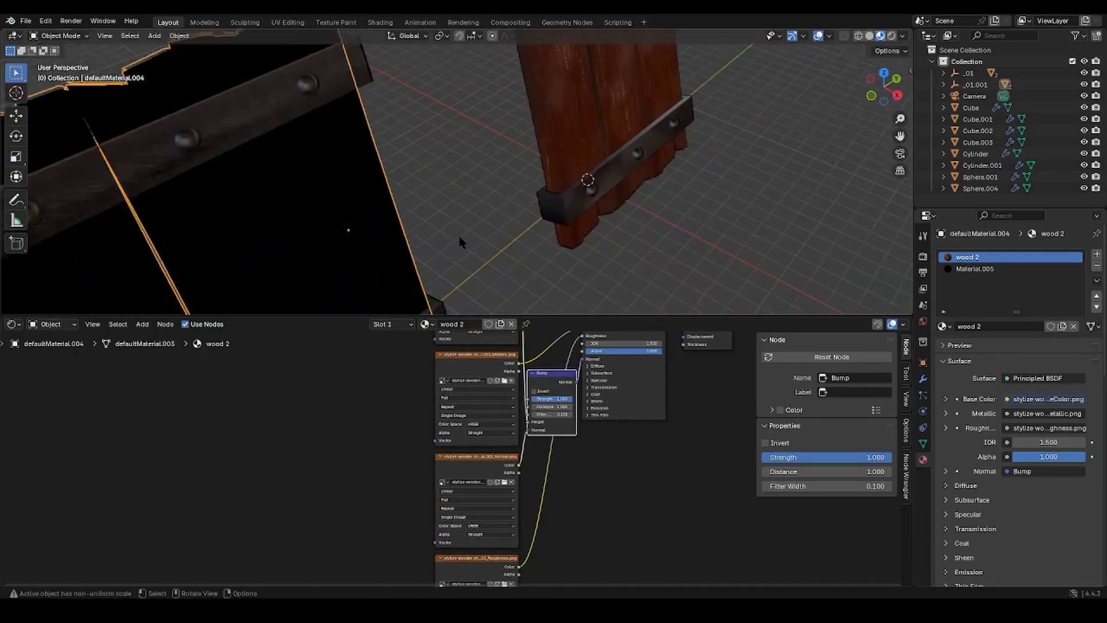
pyautogui.scroll(-2, 458, 235)
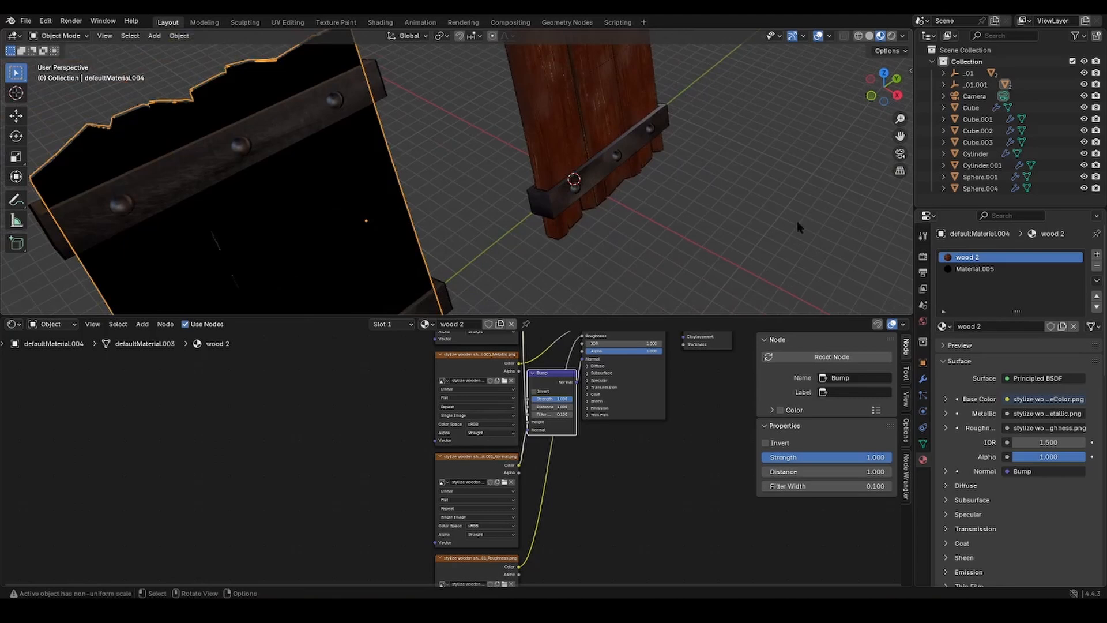
pyautogui.click(1015, 268)
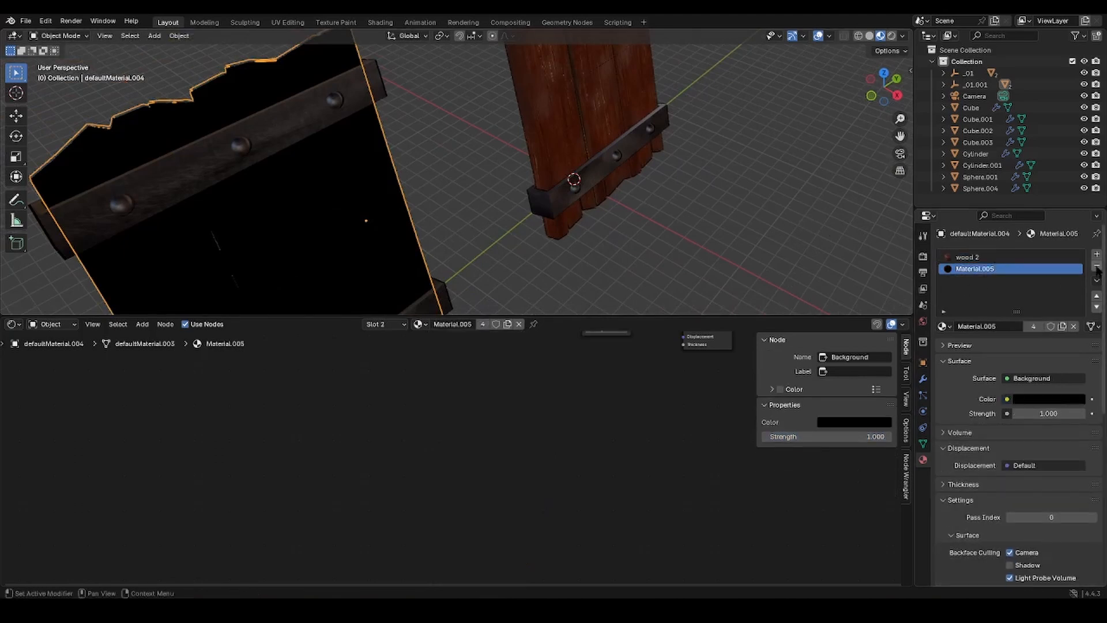
pyautogui.scroll(-2, 686, 346)
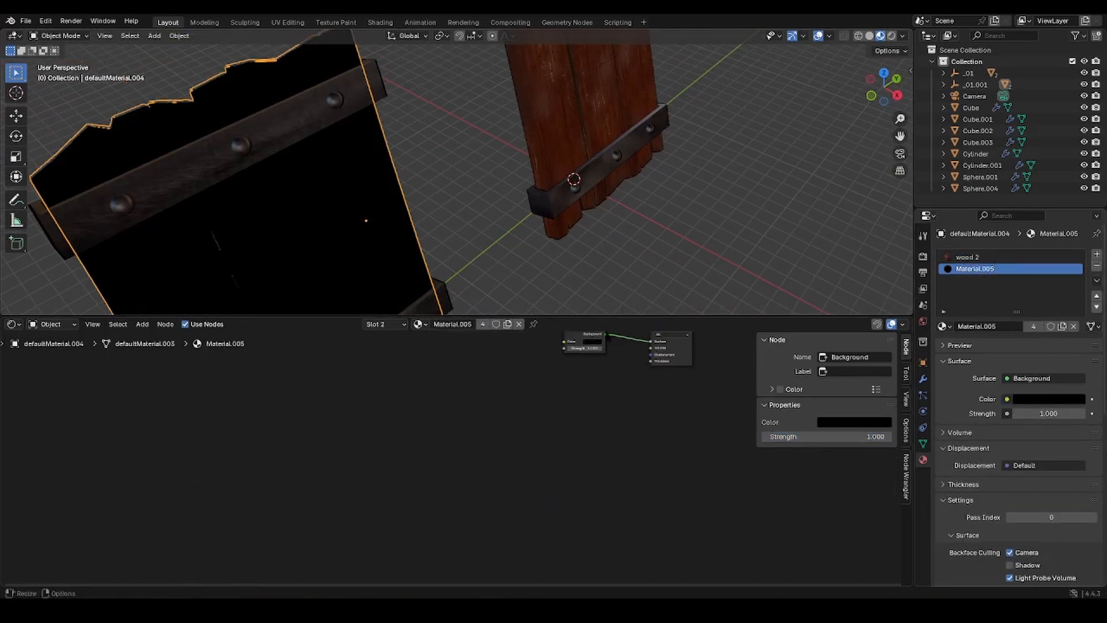
# Remove the Material.005 slot from the shield copy's planks
pyautogui.press('Home')
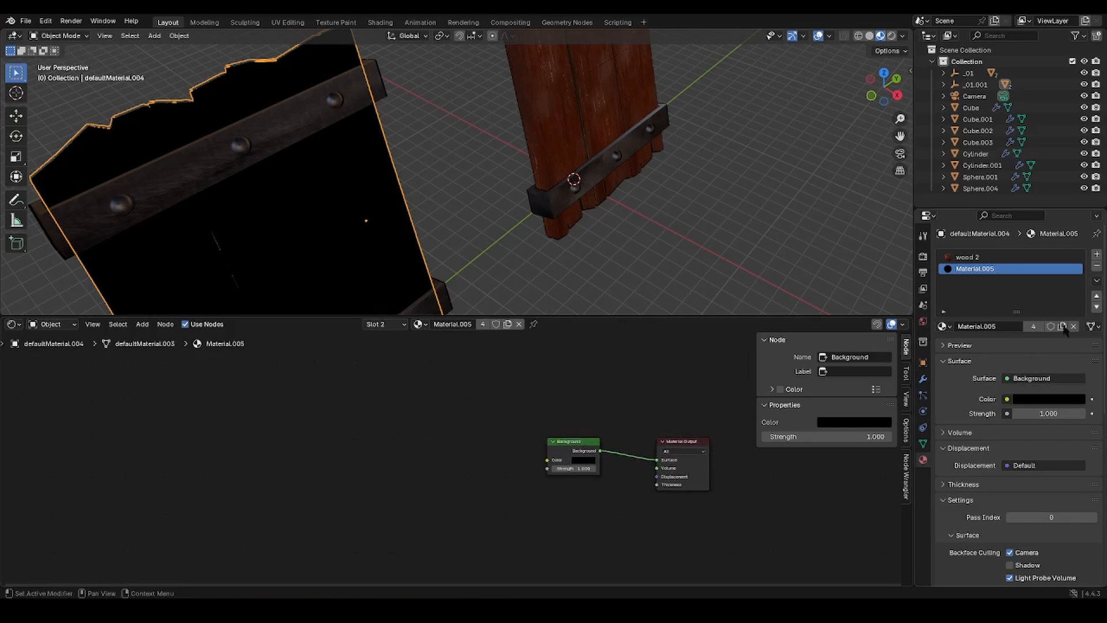
pyautogui.click(1097, 266)
pyautogui.moveTo(559, 251)
pyautogui.mouseDown(button='middle')
pyautogui.moveTo(499, 242)
pyautogui.moveTo(607, 235)
pyautogui.moveTo(578, 170)
pyautogui.moveTo(482, 143)
pyautogui.moveTo(525, 221)
pyautogui.moveTo(637, 225)
pyautogui.moveTo(555, 236)
pyautogui.mouseUp(button='middle')
pyautogui.click(526, 220)
pyautogui.scroll(-4, 580, 220)
# Light the material preview with the blue sky HDRI and raise the lighting strength
pyautogui.click(902, 36)
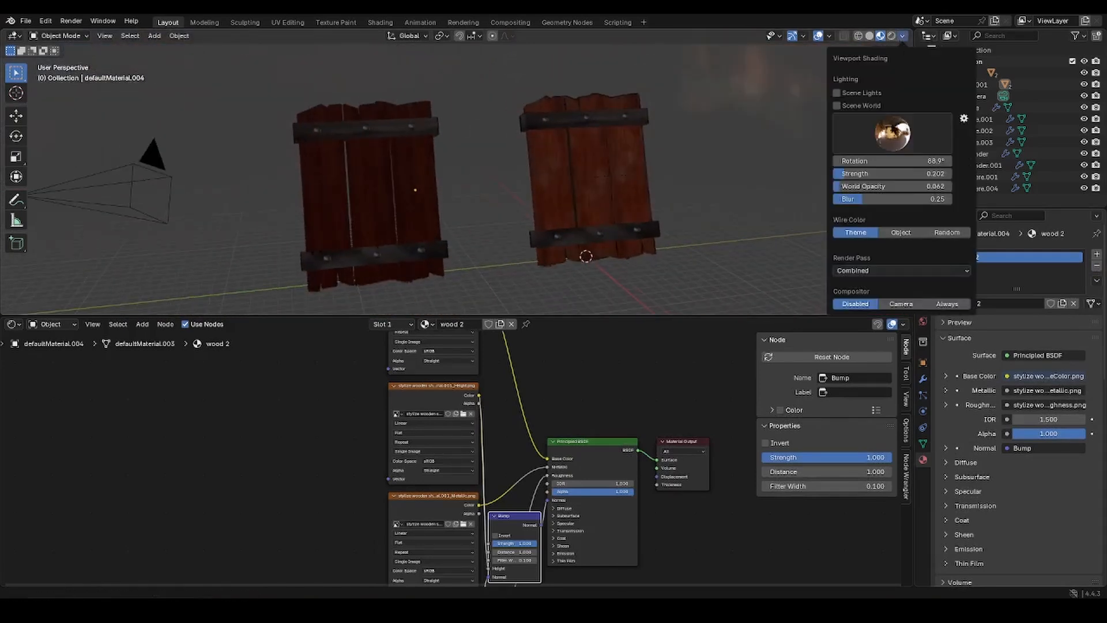
pyautogui.click(894, 132)
pyautogui.click(751, 178)
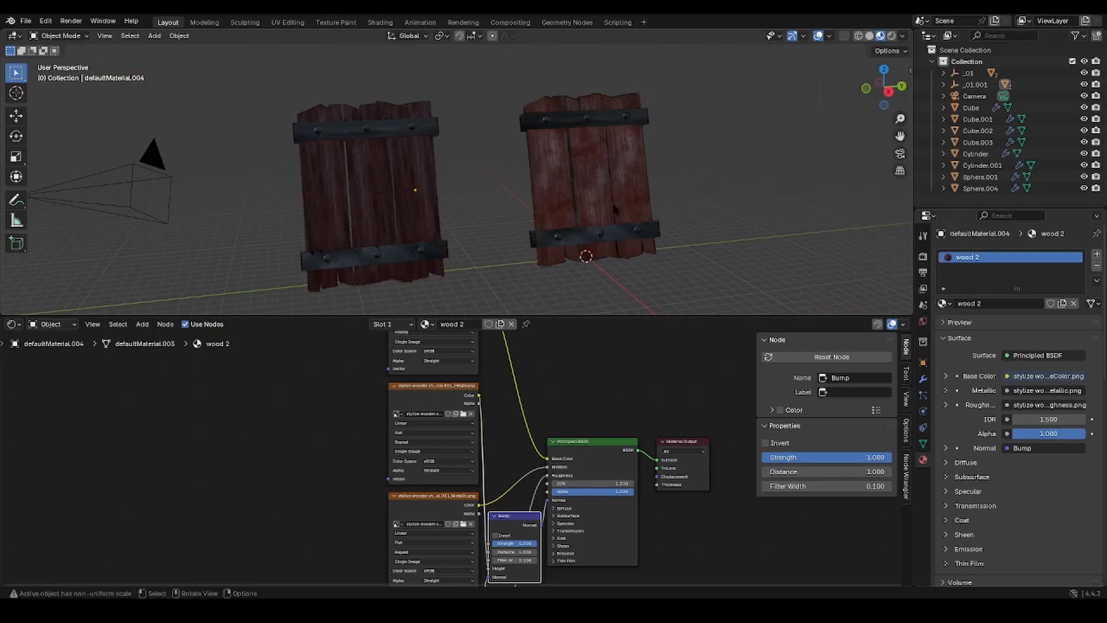
pyautogui.click(902, 37)
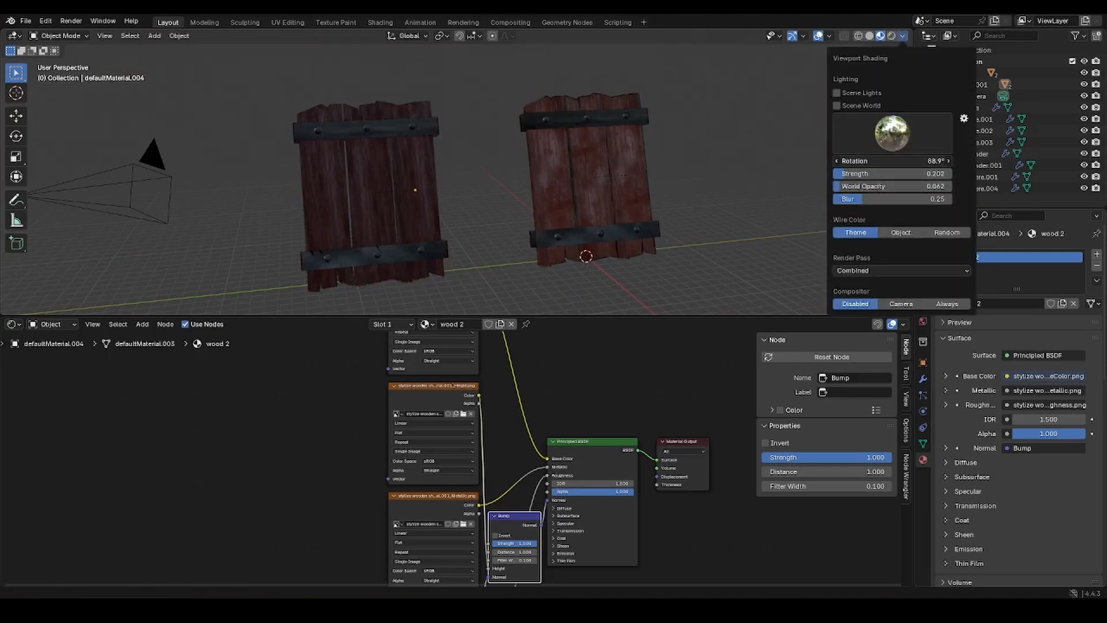
pyautogui.click(910, 141)
pyautogui.click(932, 174)
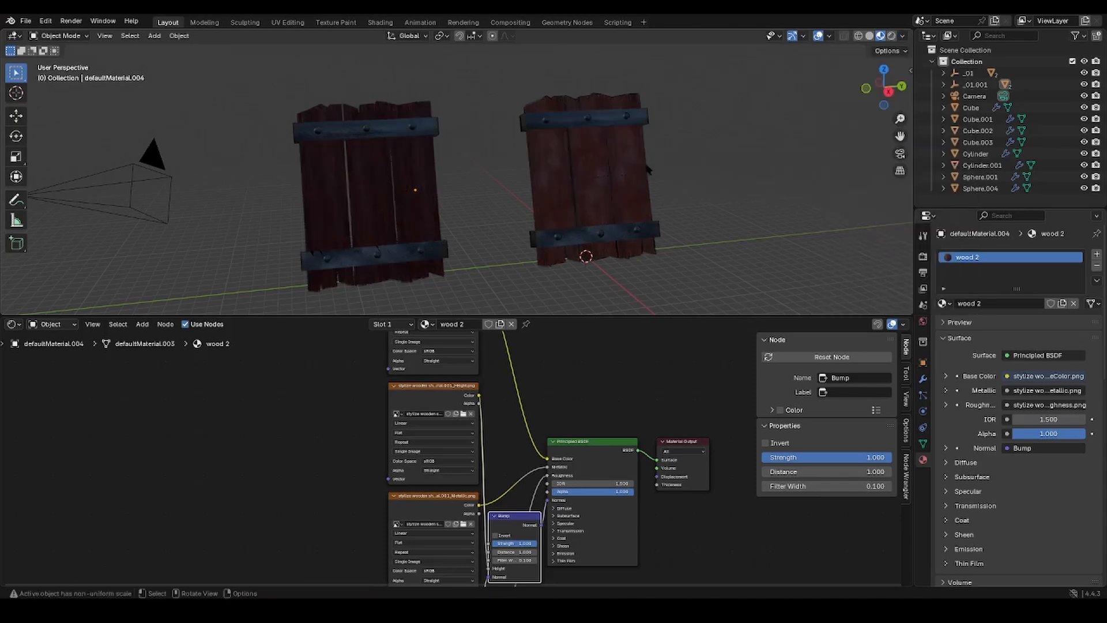
pyautogui.click(903, 36)
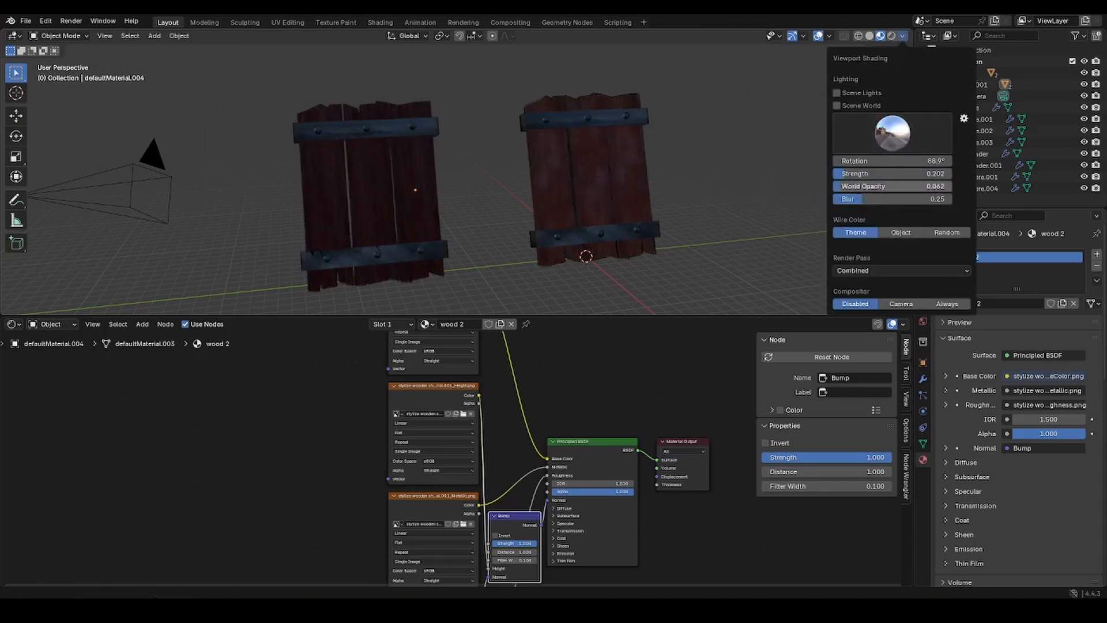
pyautogui.moveTo(867, 188)
pyautogui.mouseDown()
pyautogui.moveTo(929, 188)
pyautogui.moveTo(865, 188)
pyautogui.moveTo(884, 175)
pyautogui.moveTo(978, 175)
pyautogui.moveTo(918, 175)
pyautogui.mouseUp()
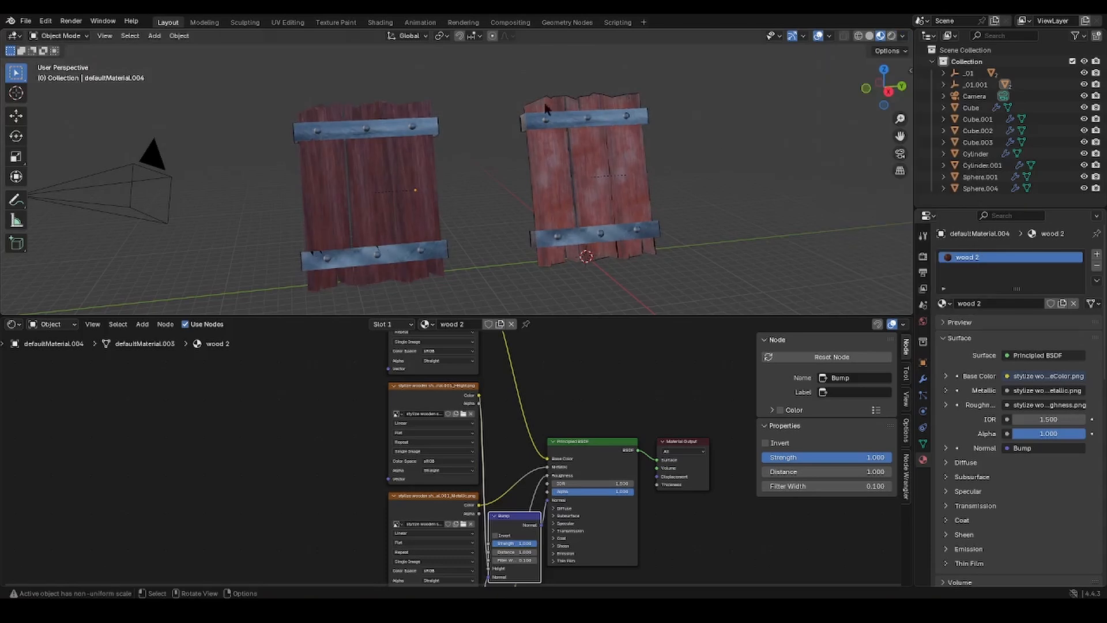
# Switch to the Shading workspace and bring both shields into view
pyautogui.click(375, 23)
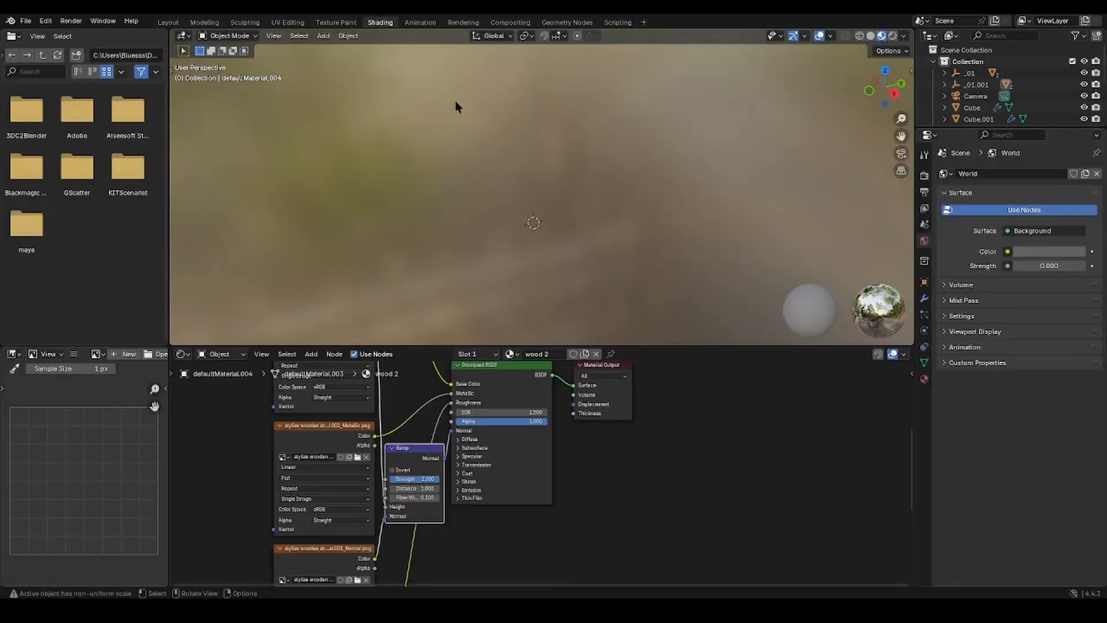
pyautogui.scroll(-14, 587, 181)
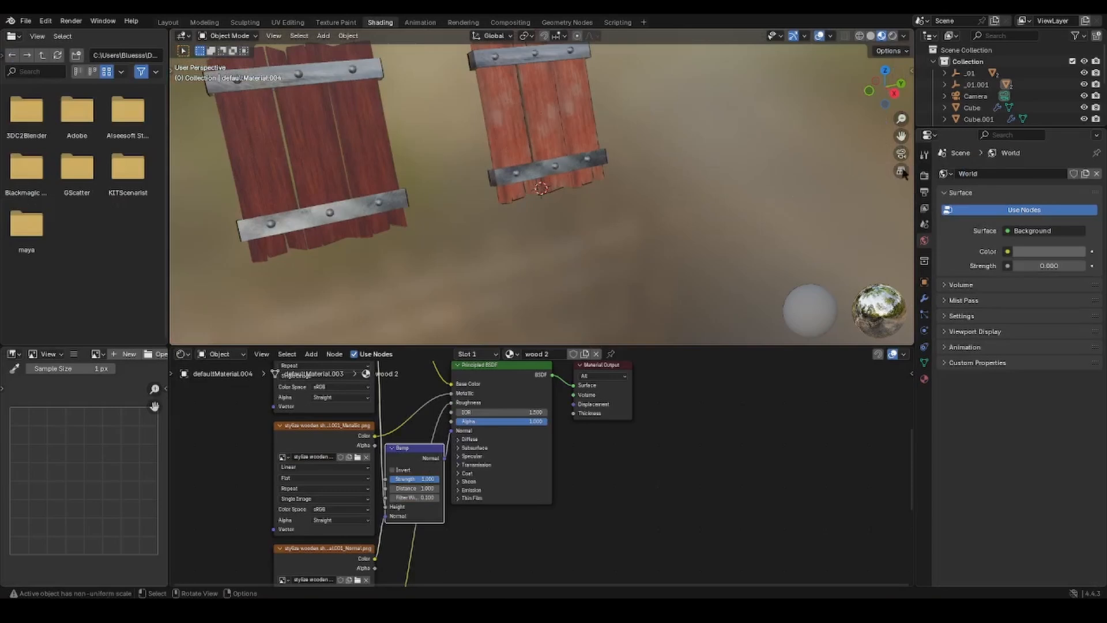
pyautogui.moveTo(899, 137); pyautogui.dragTo(1007, 166)
pyautogui.moveTo(634, 139); pyautogui.dragTo(662, 168, button='middle')
pyautogui.scroll(3, 524, 154)
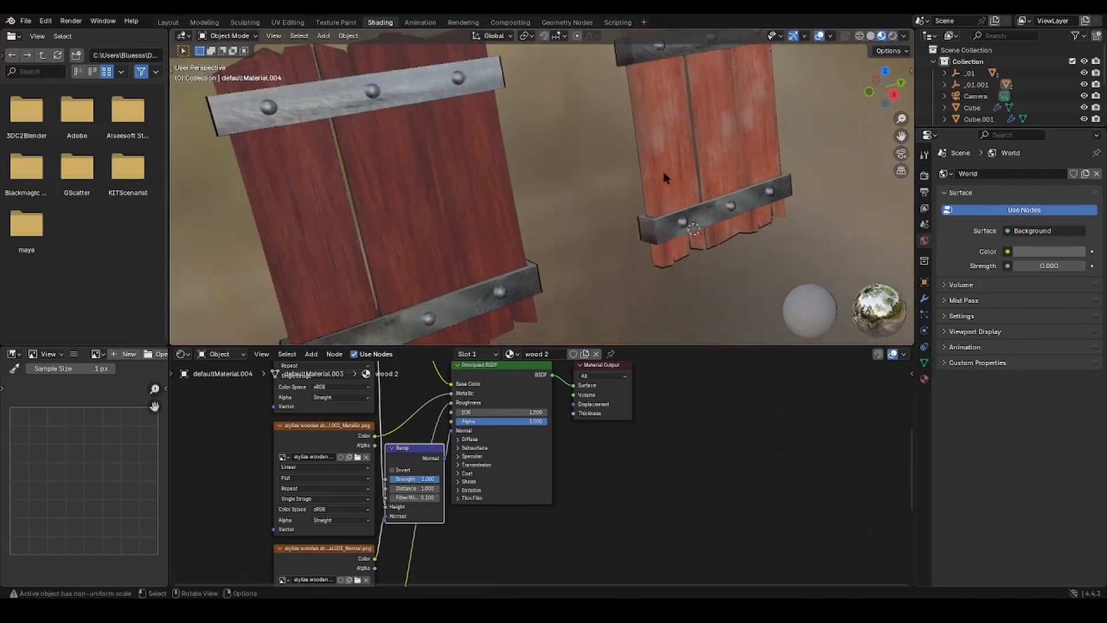
pyautogui.moveTo(557, 163)
pyautogui.mouseDown(button='middle')
pyautogui.moveTo(576, 154)
pyautogui.moveTo(547, 168)
pyautogui.mouseUp(button='middle')
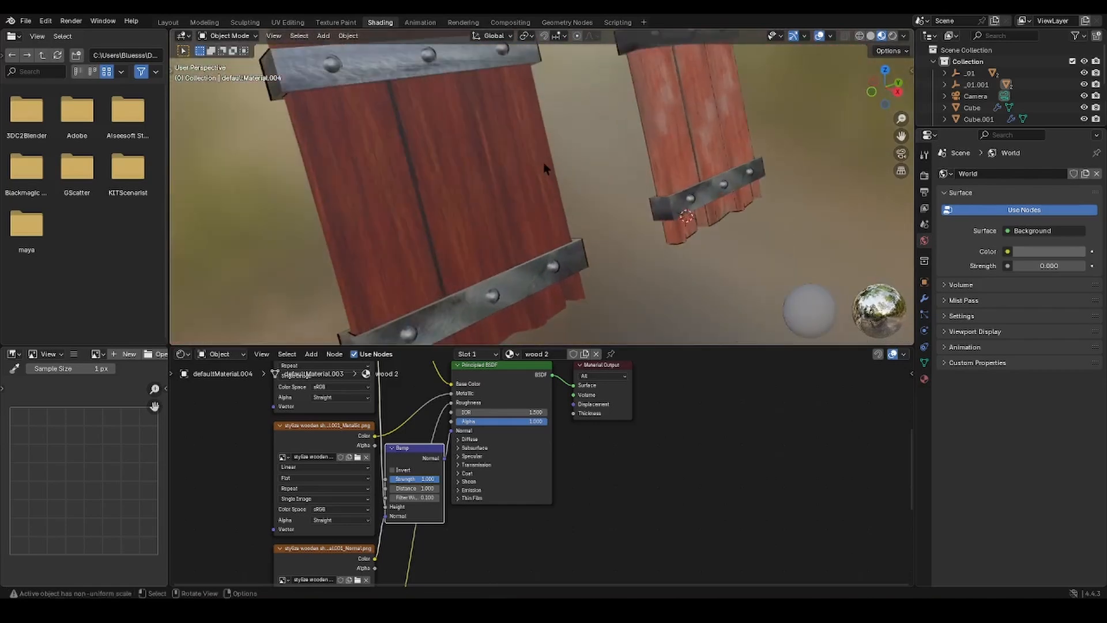
# Select the shield copy's planks to show their wood 2 nodes and enlarge the node editor area
pyautogui.click(430, 151)
pyautogui.moveTo(727, 206); pyautogui.dragTo(669, 213, button='middle')
pyautogui.scroll(-1, 669, 212)
pyautogui.scroll(-3, 409, 437)
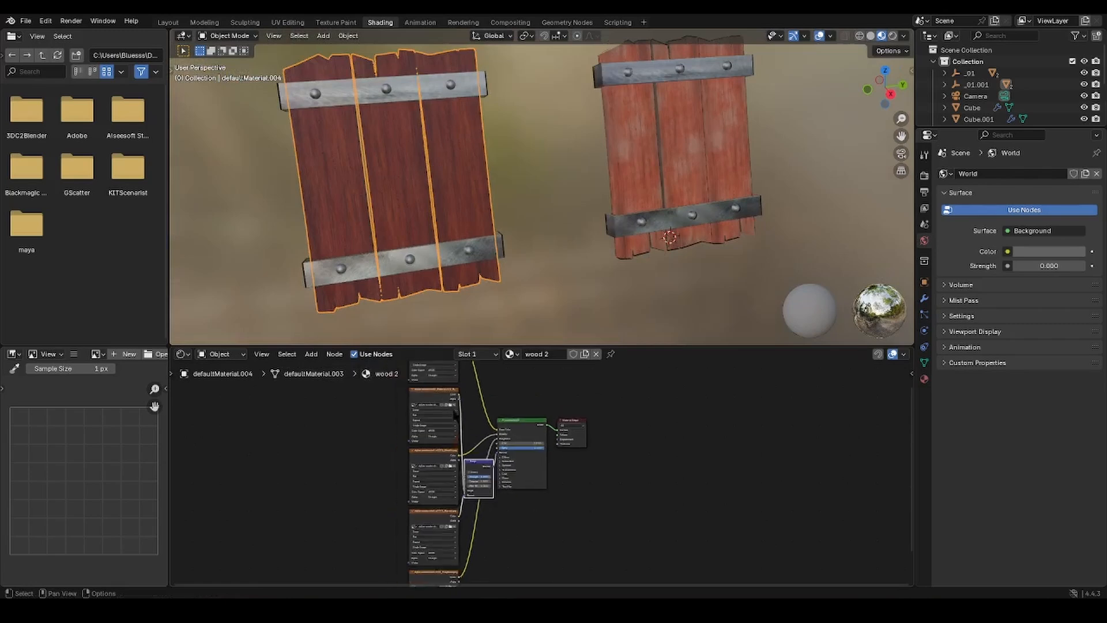
pyautogui.moveTo(452, 418); pyautogui.dragTo(543, 382, button='middle')
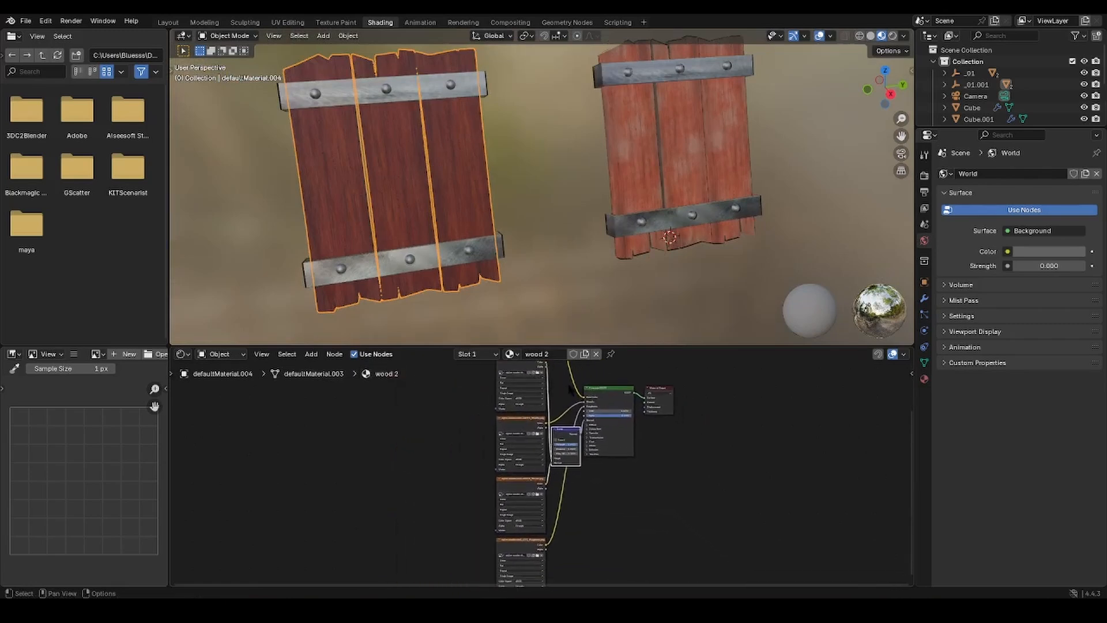
pyautogui.scroll(1, 571, 390)
pyautogui.scroll(2, 552, 316)
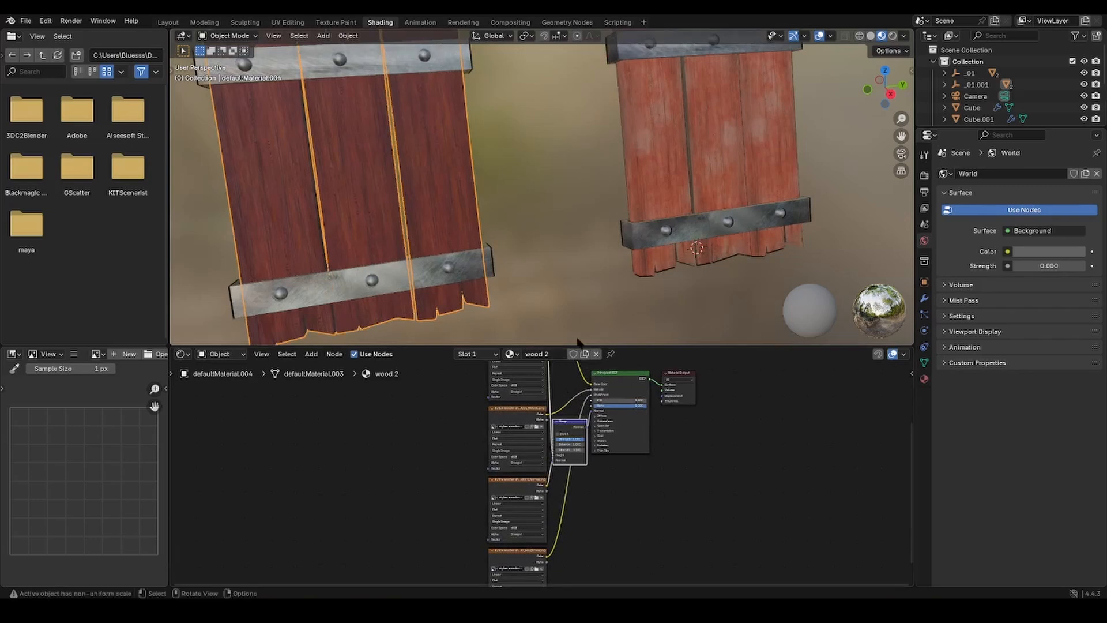
pyautogui.moveTo(612, 346); pyautogui.dragTo(594, 280)
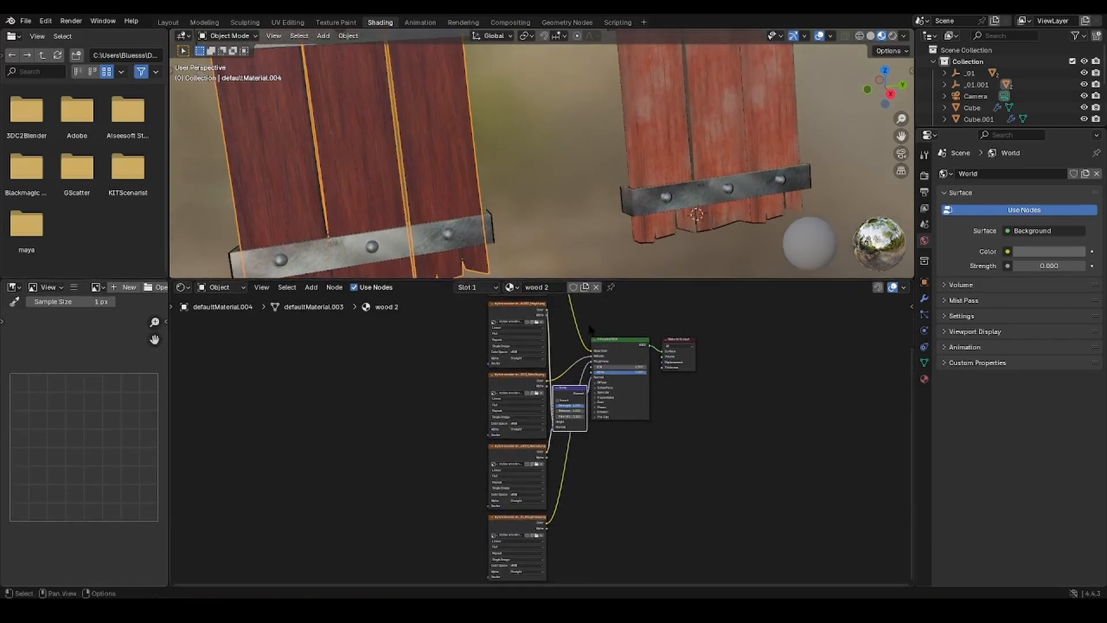
# Examine the wood 2 texture, Bump and Principled BSDF nodes in the Shader Editor alongside both shields
pyautogui.scroll(-3, 524, 203)
pyautogui.scroll(3, 525, 203)
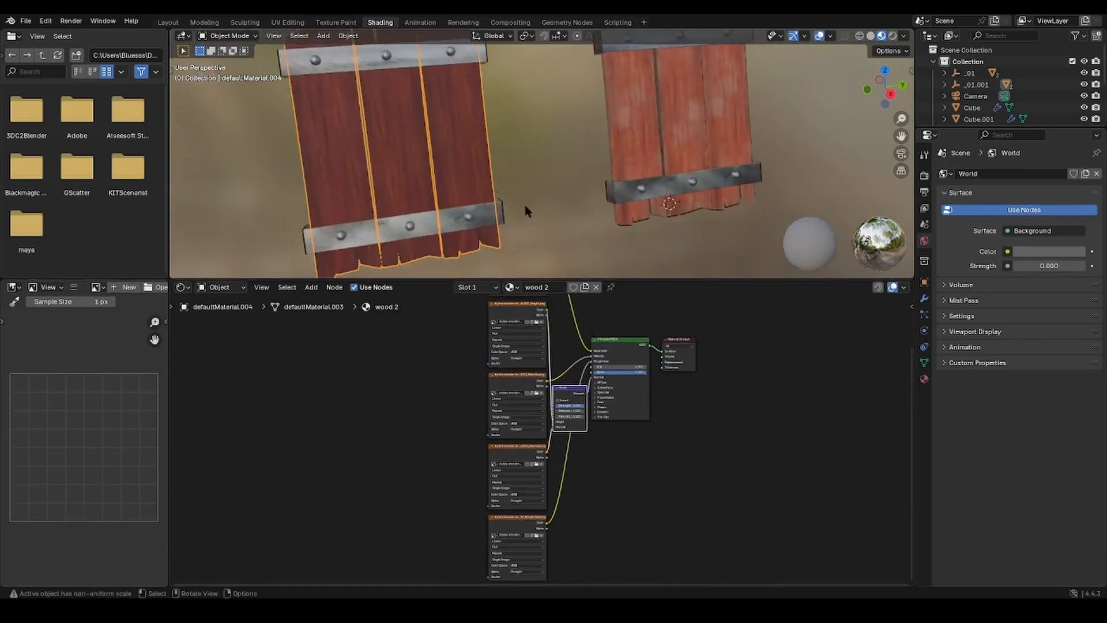
pyautogui.scroll(-2, 519, 155)
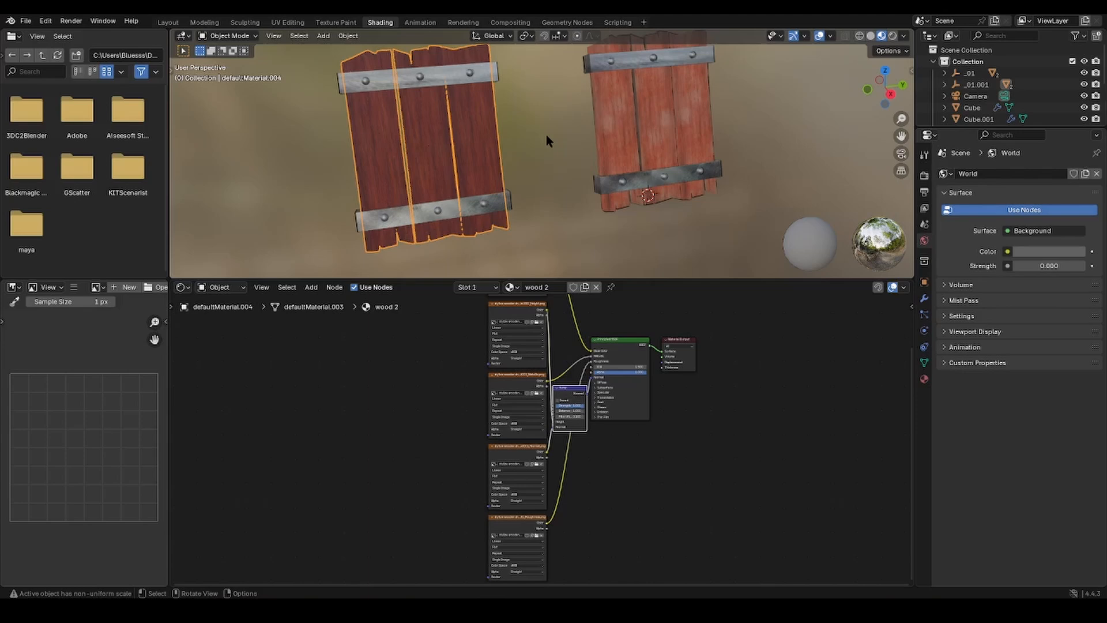
pyautogui.scroll(3, 546, 134)
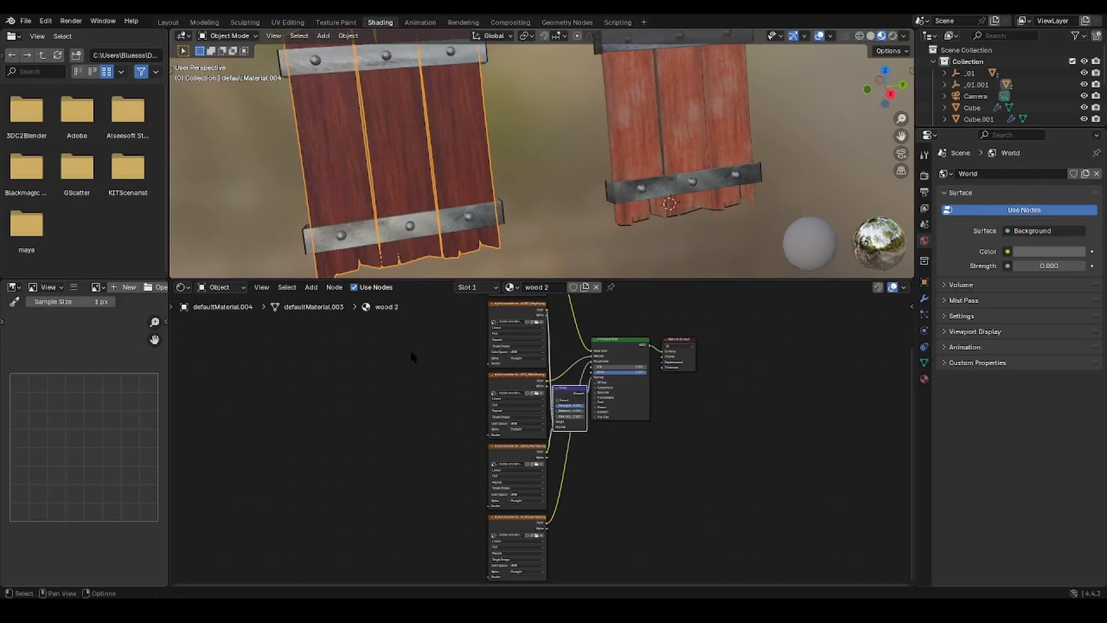
pyautogui.click(421, 352)
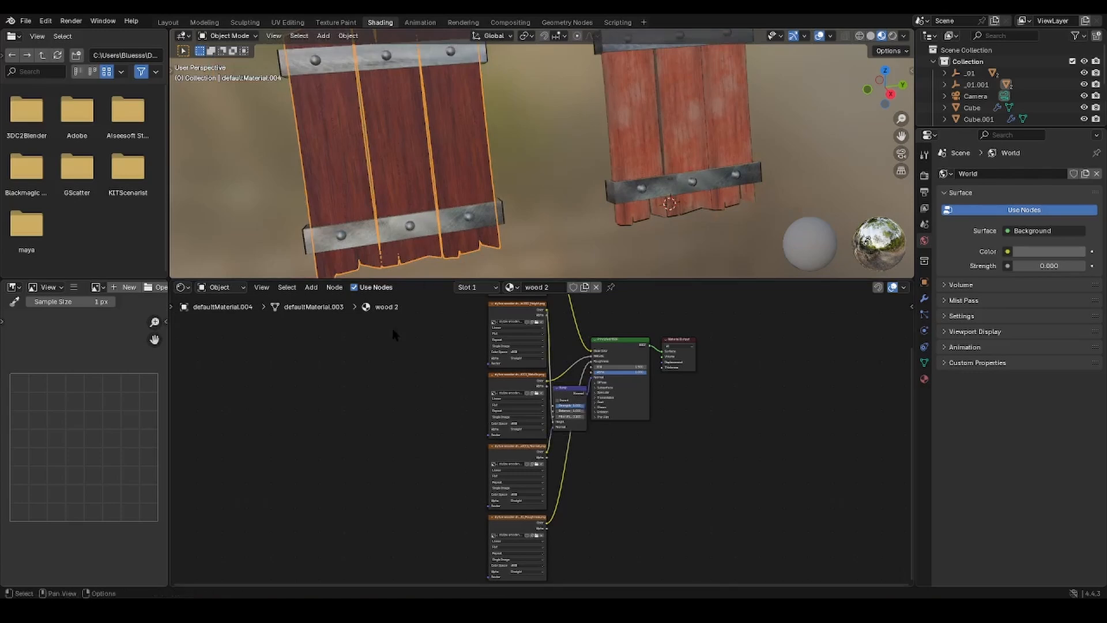
pyautogui.click(183, 288)
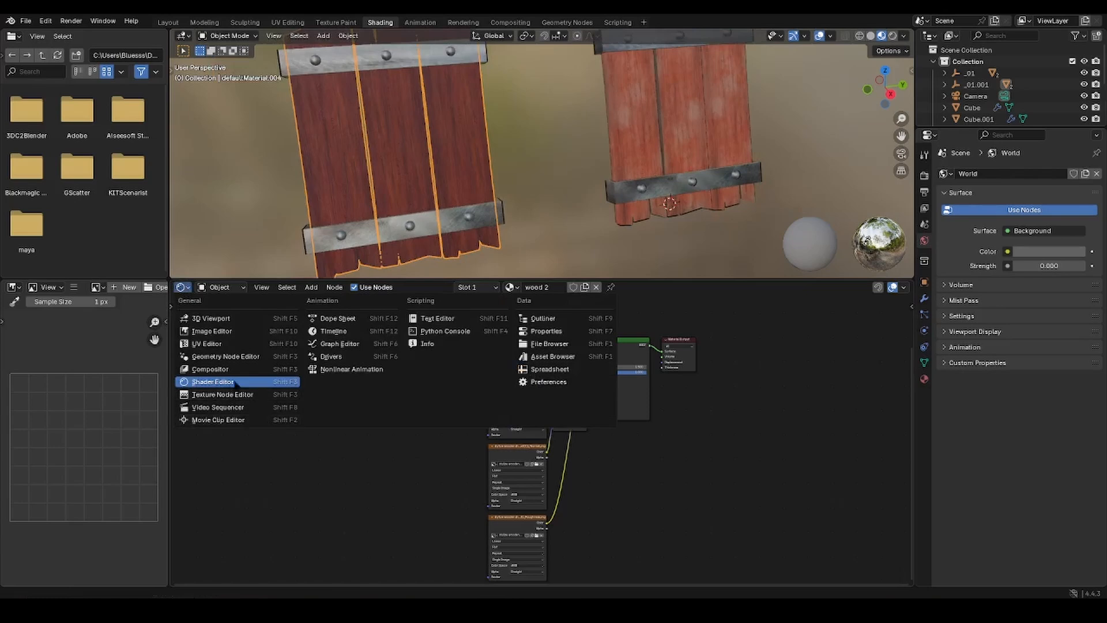
pyautogui.click(235, 382)
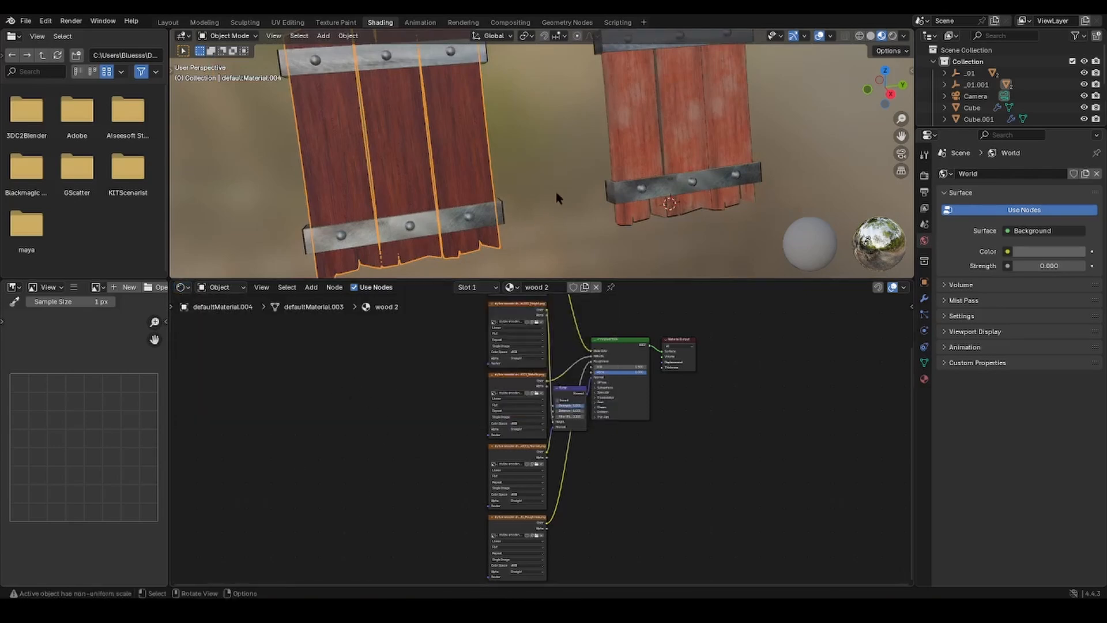
pyautogui.scroll(-2, 558, 193)
pyautogui.scroll(1, 562, 337)
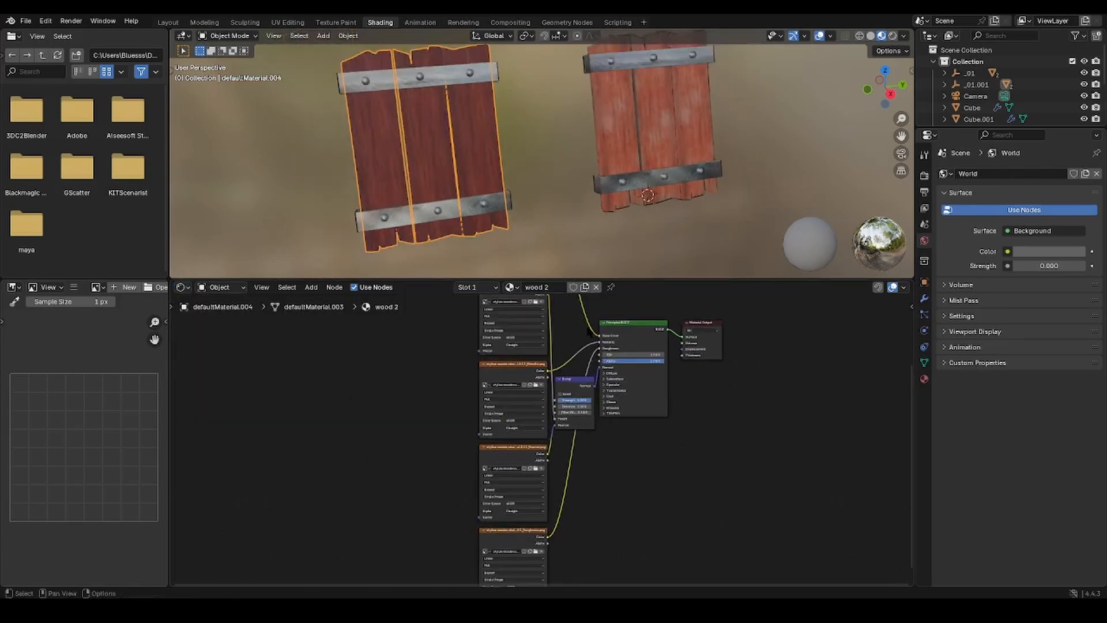
pyautogui.moveTo(588, 330); pyautogui.dragTo(618, 424, button='middle')
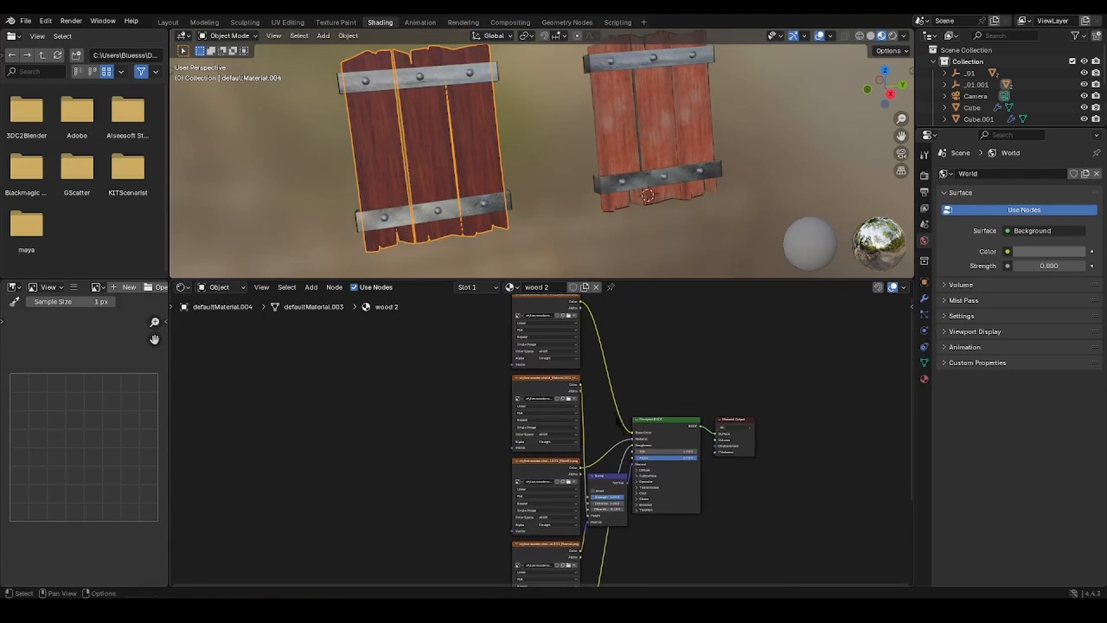
pyautogui.moveTo(643, 353); pyautogui.dragTo(612, 409, button='middle')
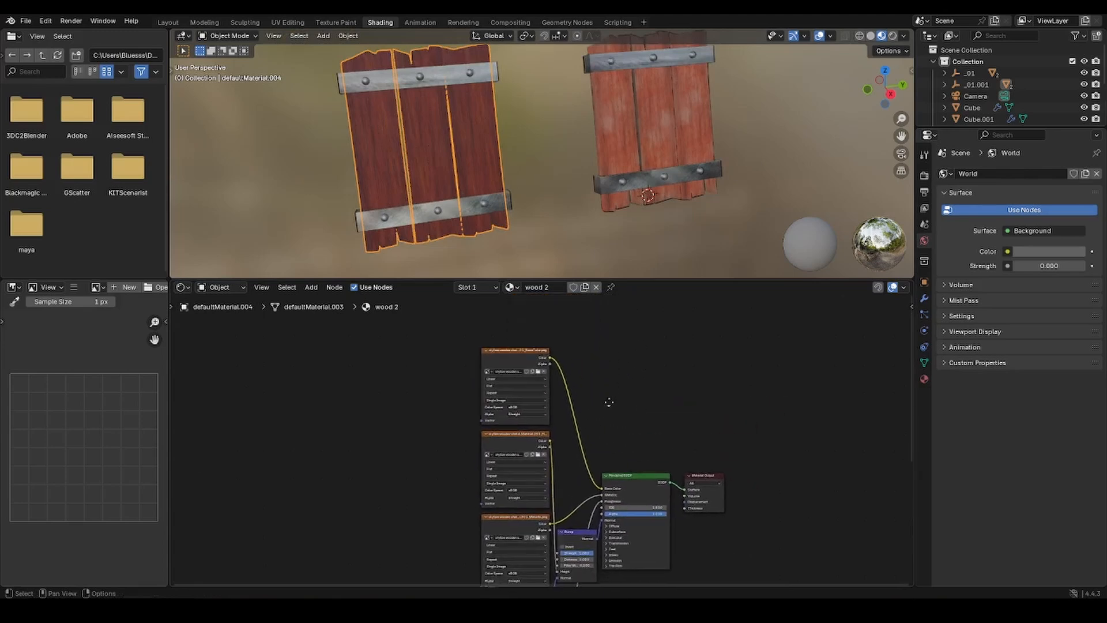
# Inspect the second-slot materials on the shield copy's planks and the metal bands of both shields
pyautogui.click(547, 216)
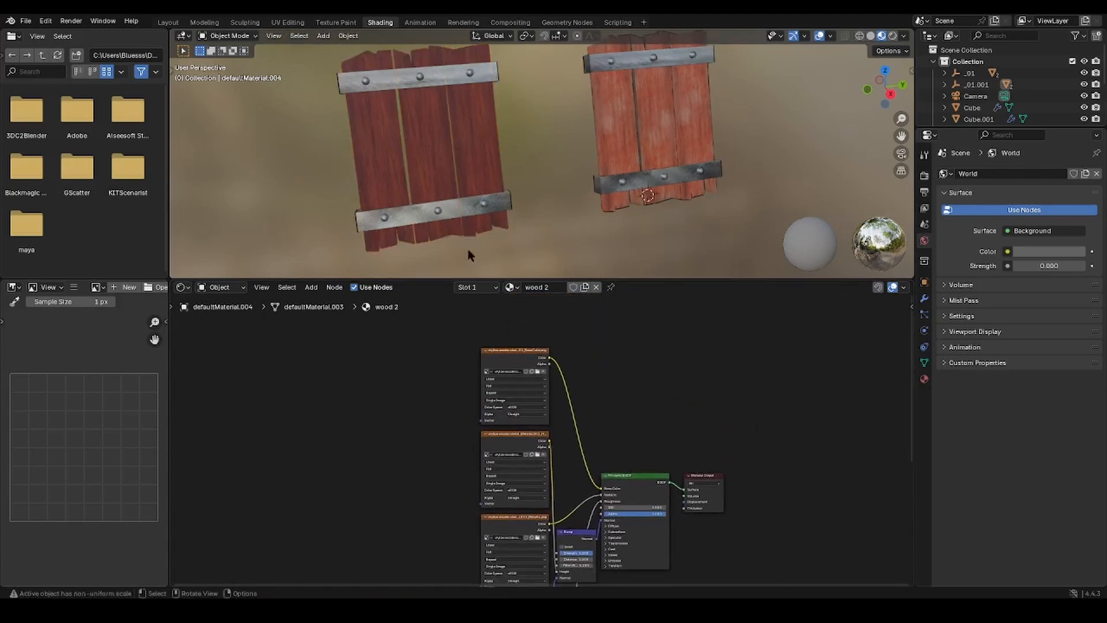
pyautogui.click(450, 176)
pyautogui.scroll(1, 562, 176)
pyautogui.scroll(2, 619, 190)
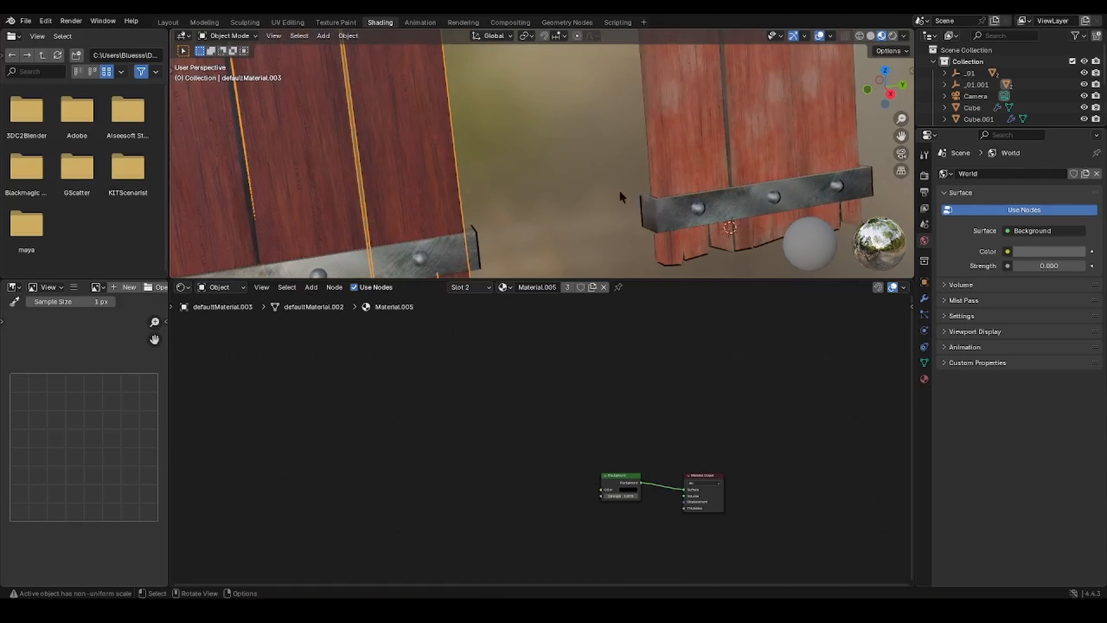
pyautogui.click(673, 203)
pyautogui.scroll(-2, 749, 127)
pyautogui.moveTo(750, 119); pyautogui.dragTo(668, 145, button='middle')
pyautogui.scroll(2, 611, 159)
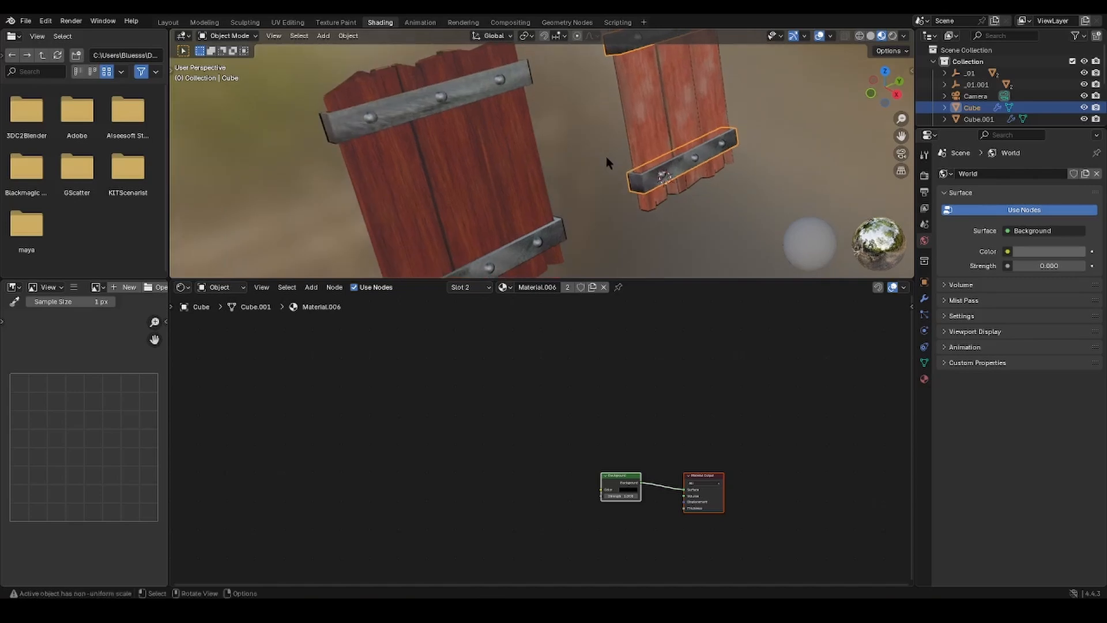
pyautogui.click(504, 99)
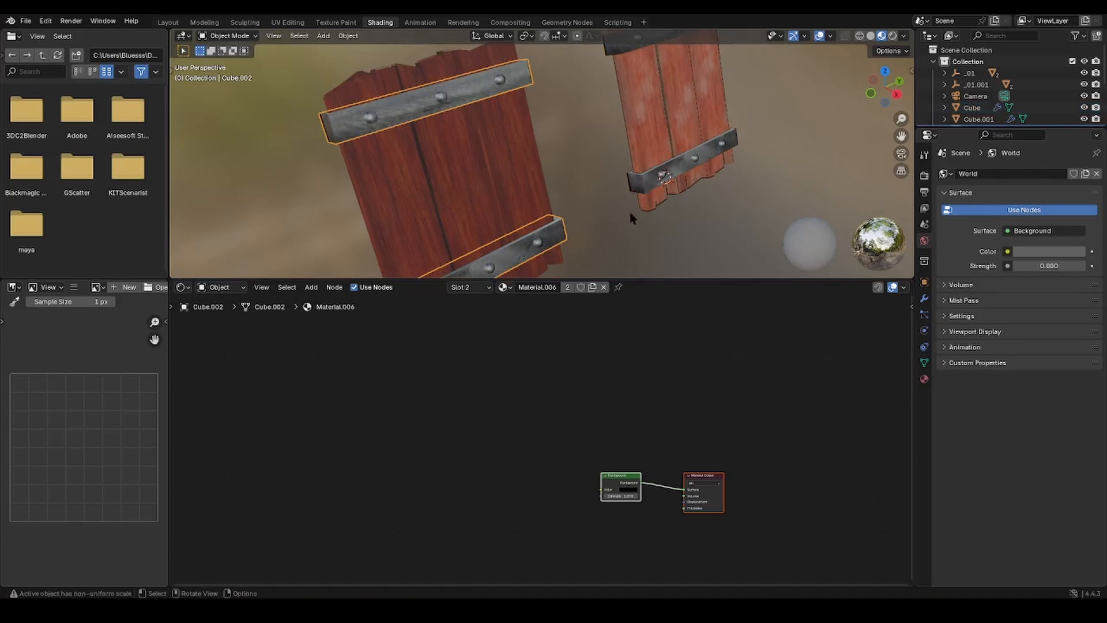
# Compare the Solidify modifier settings on the planks of the original shield and its copy
pyautogui.click(665, 158)
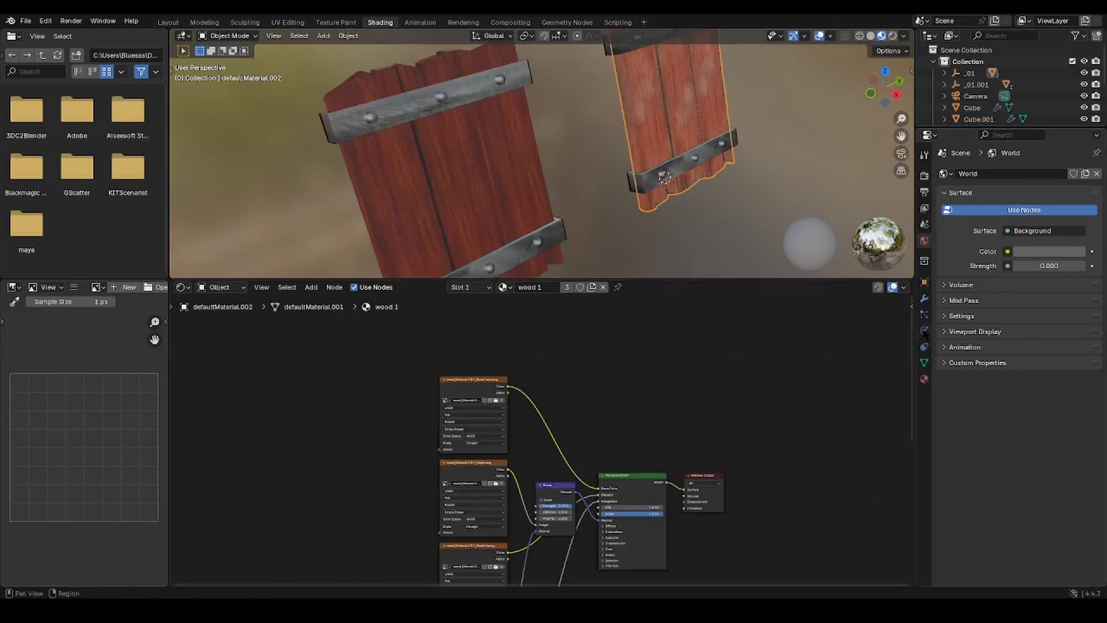
pyautogui.click(925, 298)
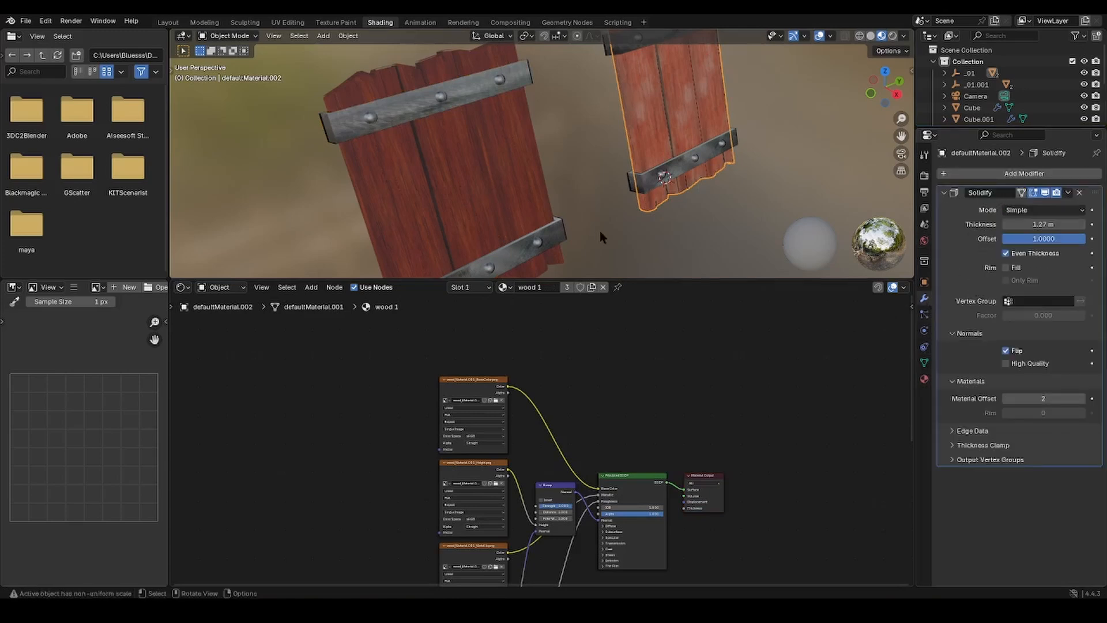
pyautogui.click(523, 191)
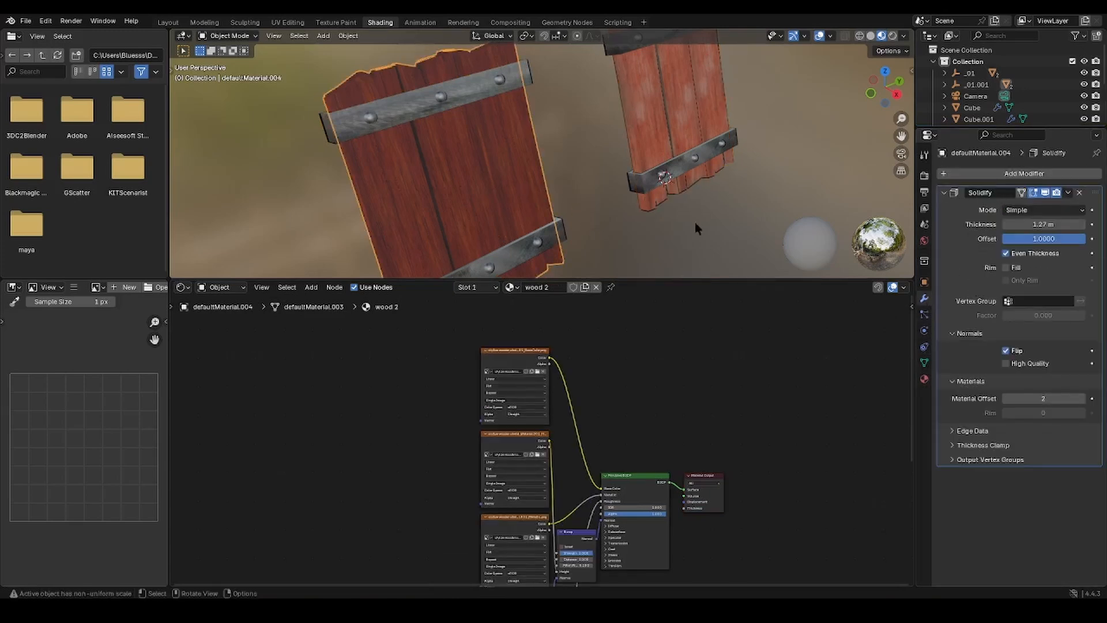
# Add a second material slot with a new material to the shield copy's planks
pyautogui.click(924, 379)
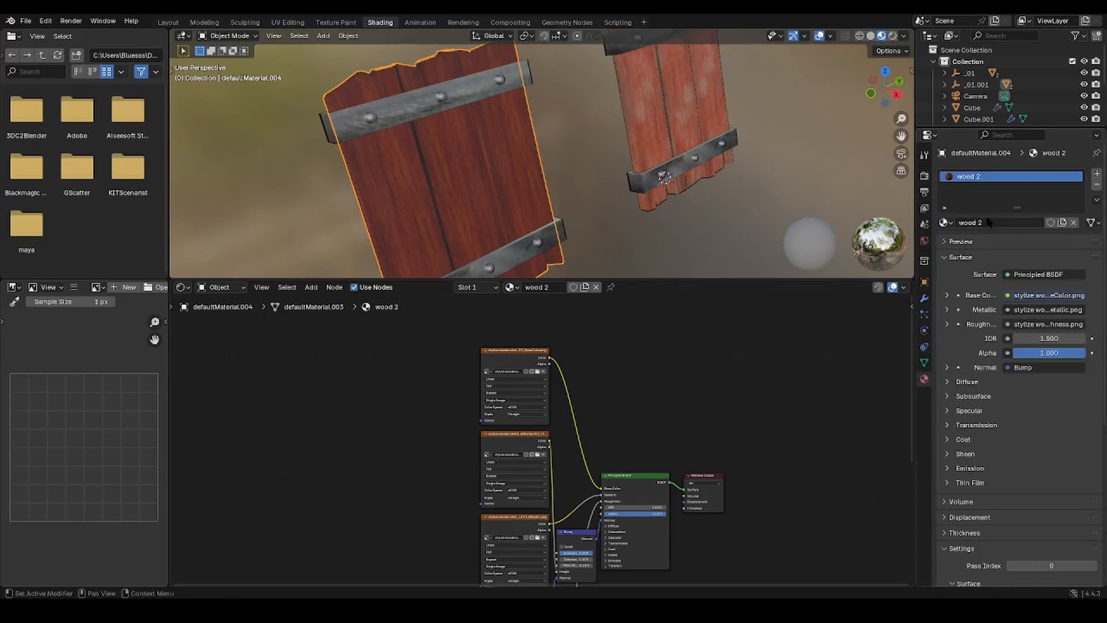
pyautogui.click(1096, 174)
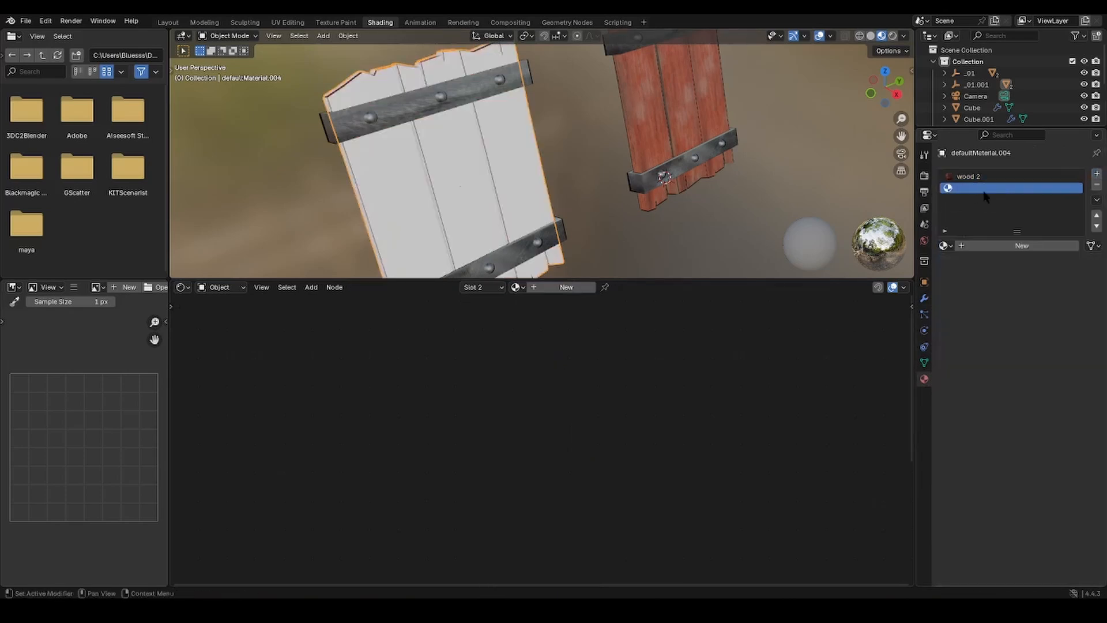
pyautogui.click(1020, 245)
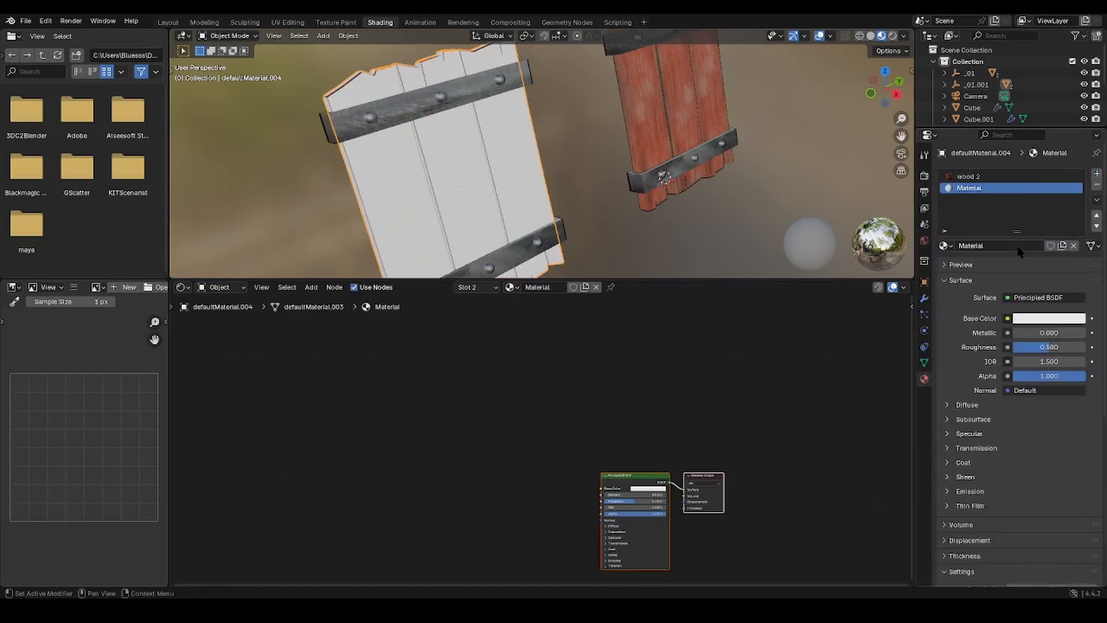
pyautogui.click(1053, 321)
pyautogui.click(963, 476)
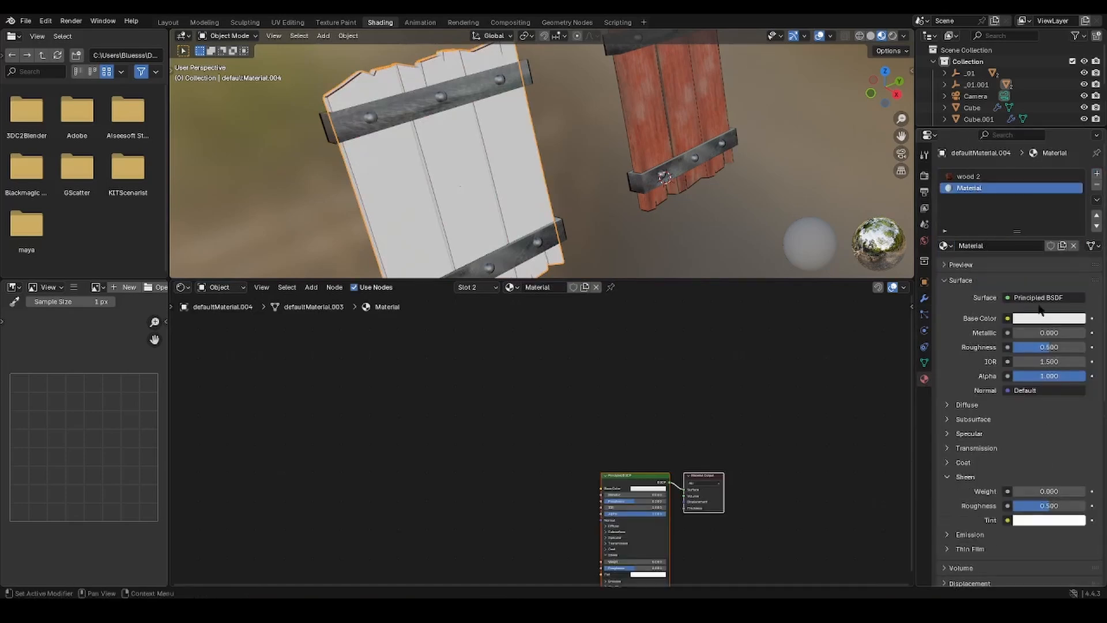
# Change the new second-slot material on the shield copy's planks to a Background surface with a black color
pyautogui.click(1032, 298)
pyautogui.click(939, 336)
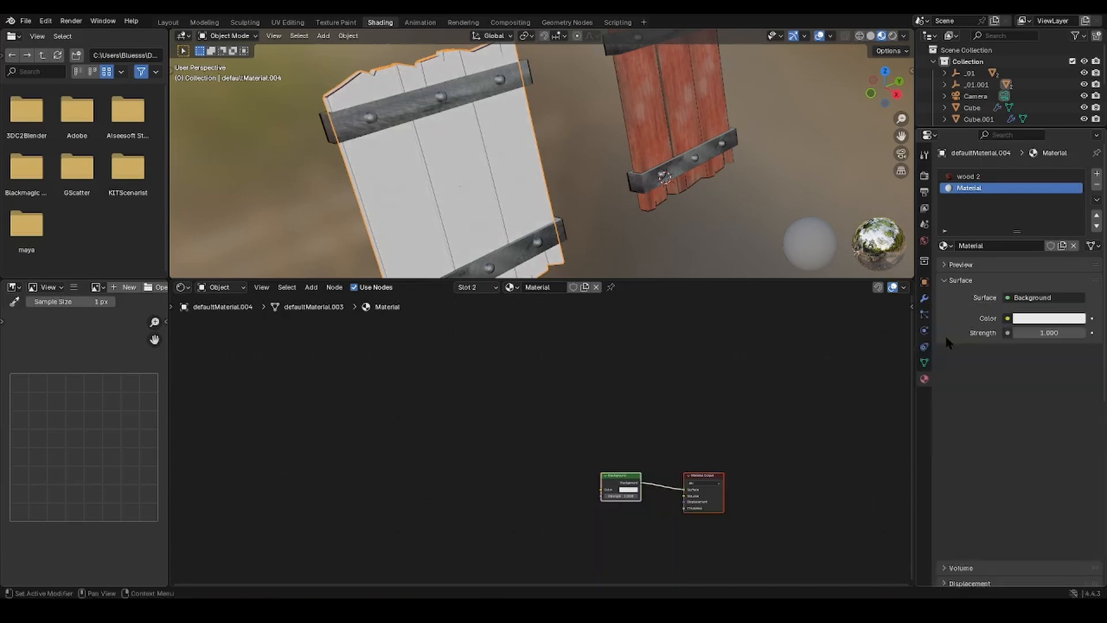
pyautogui.click(1046, 322)
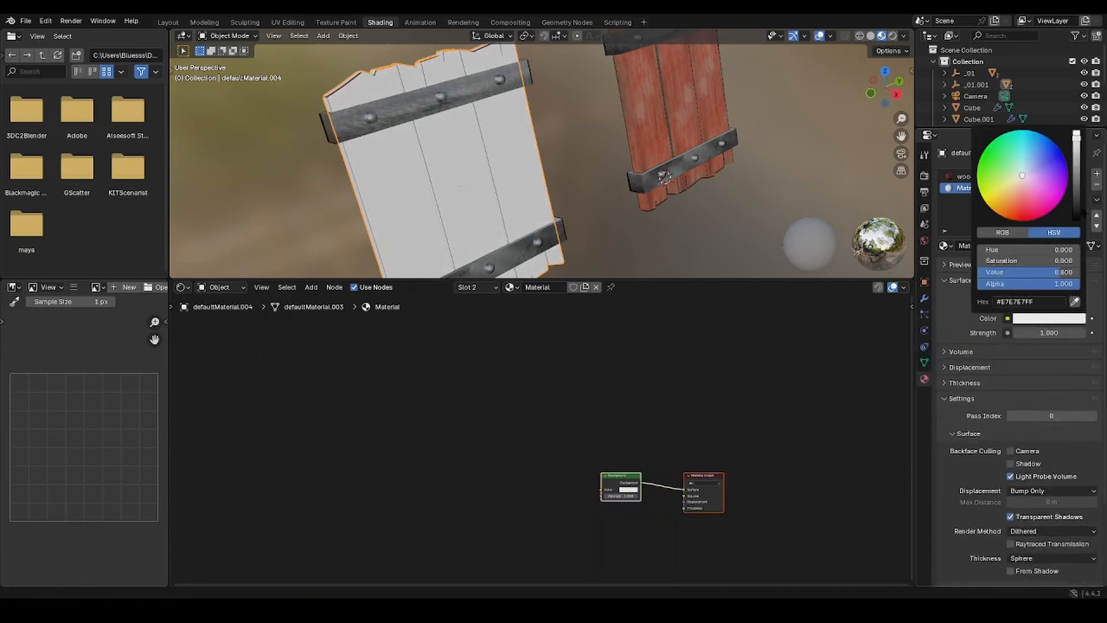
pyautogui.moveTo(1082, 183); pyautogui.dragTo(1083, 224)
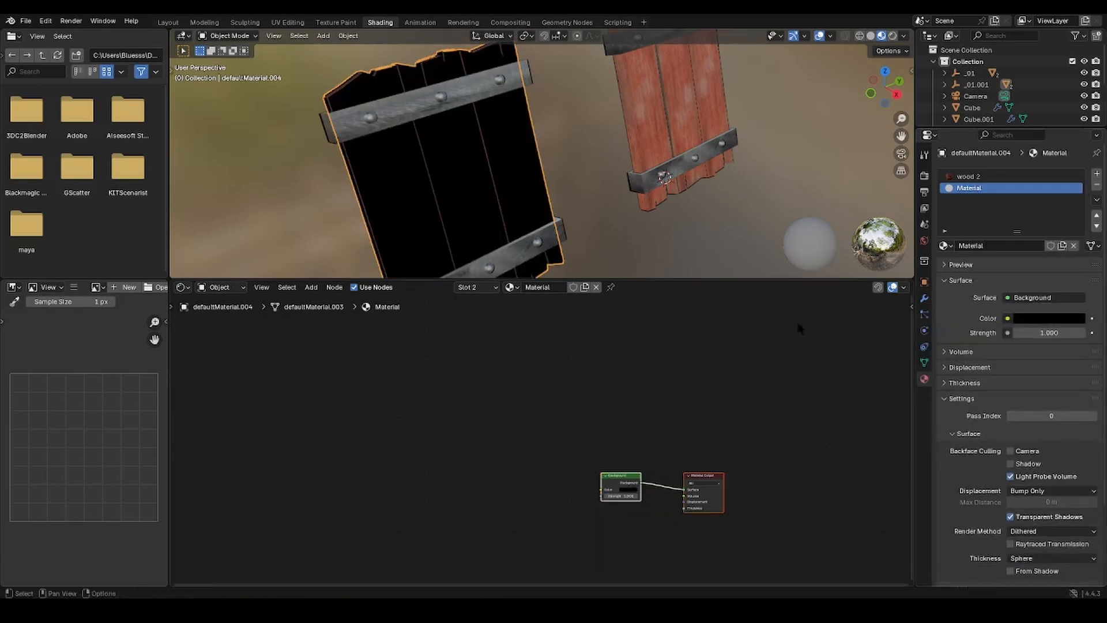
# Enable Camera backface culling for the black second-slot material, toggling it to compare the effect
pyautogui.click(1010, 451)
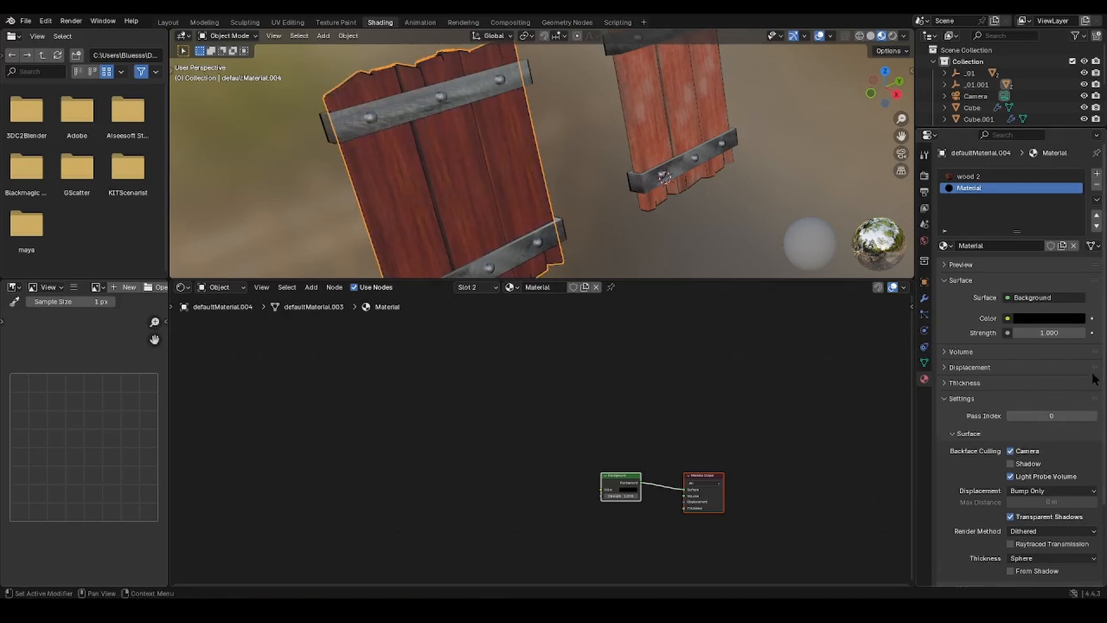
pyautogui.scroll(-1, 1083, 449)
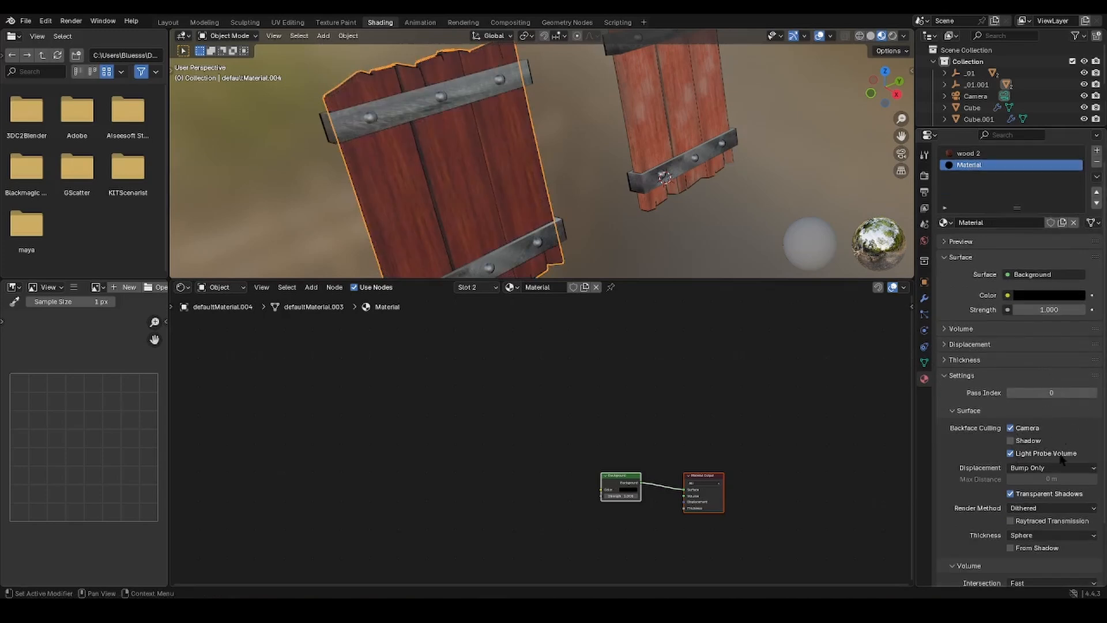
pyautogui.click(1010, 428)
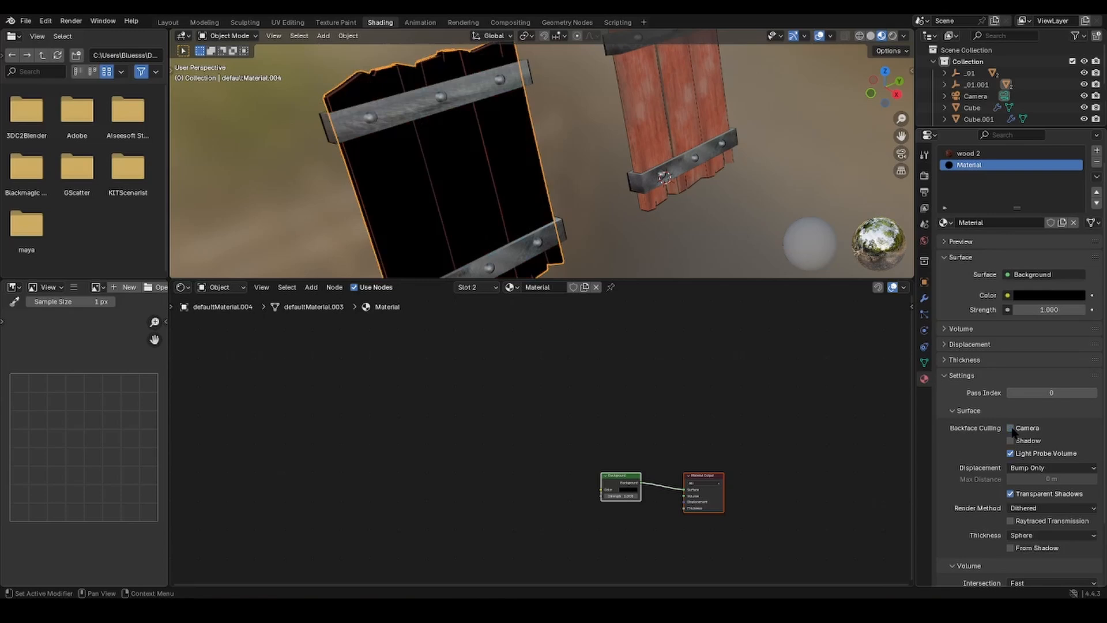
pyautogui.click(1011, 429)
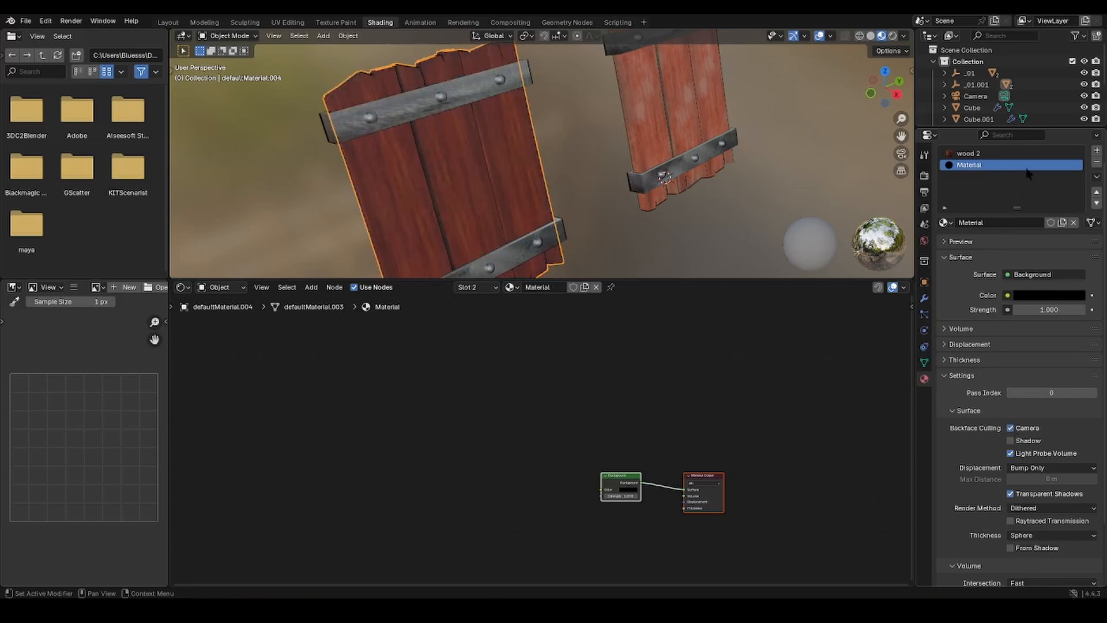
# Compare the wood 2 material with the black Background material in the planks' slots
pyautogui.click(981, 154)
pyautogui.click(983, 165)
pyautogui.click(975, 153)
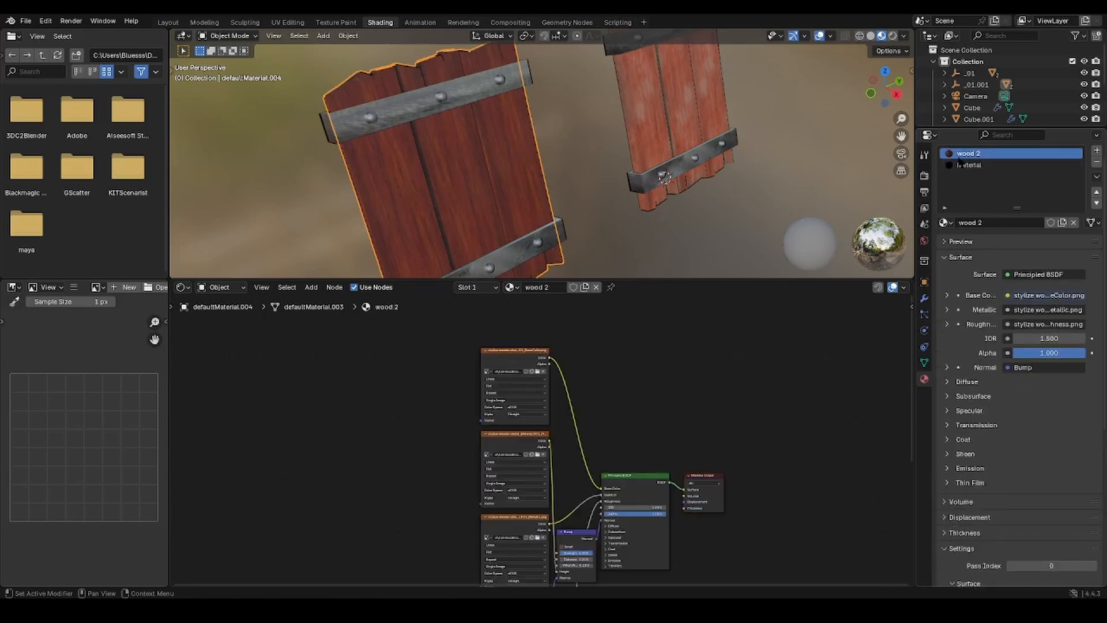
pyautogui.click(961, 166)
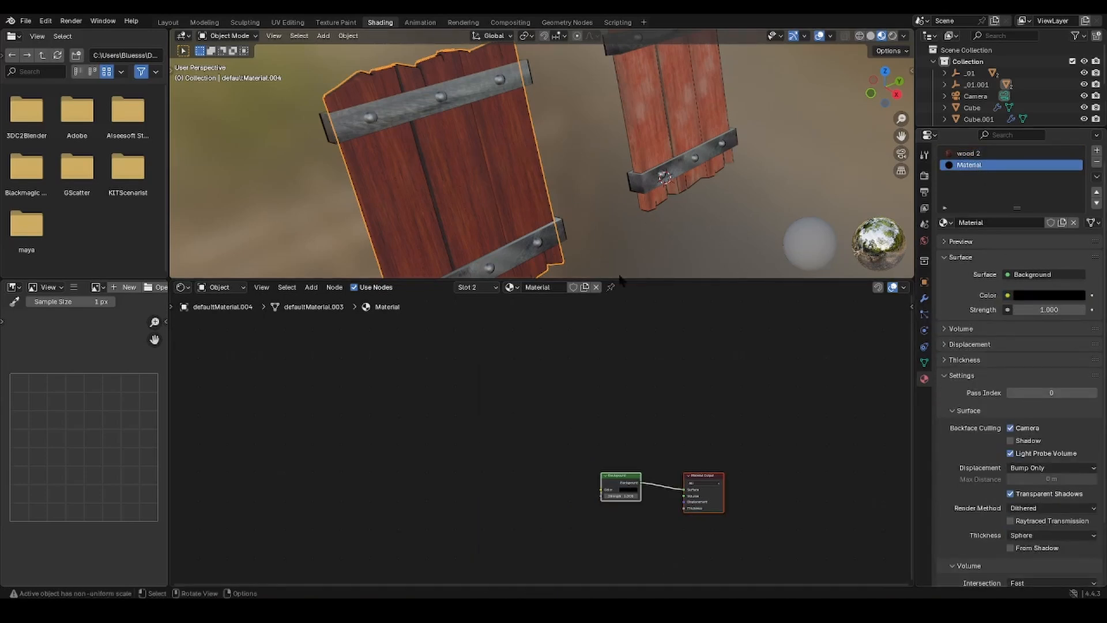
# Enlarge the 3D viewport and remove the Solidify modifier from the shield copy's planks
pyautogui.moveTo(623, 280); pyautogui.dragTo(622, 529)
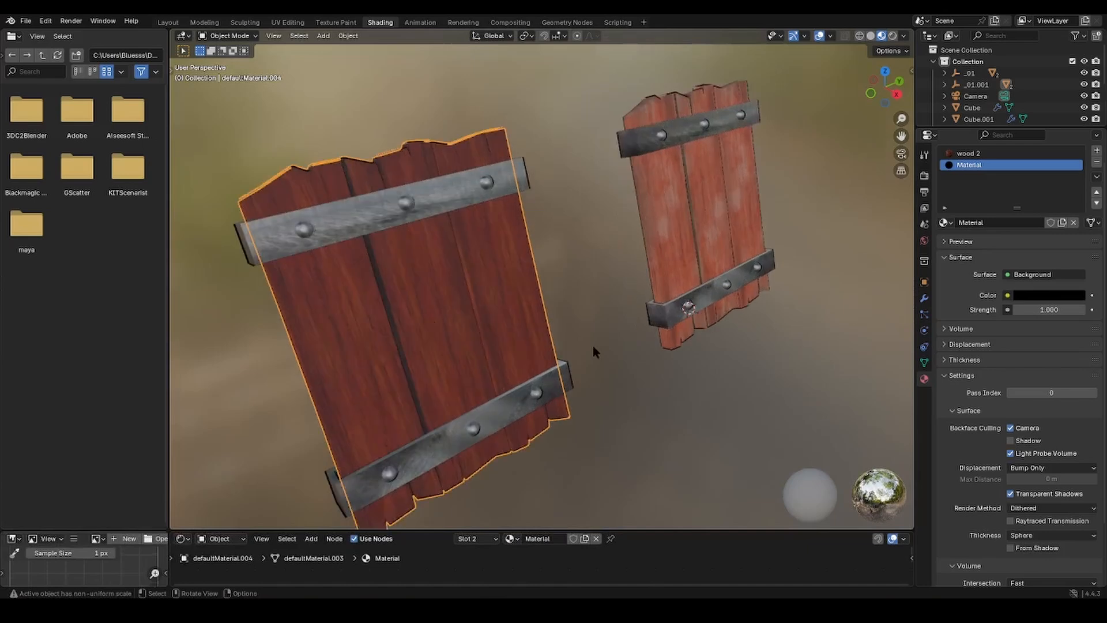
pyautogui.click(593, 345)
pyautogui.moveTo(576, 319); pyautogui.dragTo(545, 308, button='middle')
pyautogui.click(547, 314)
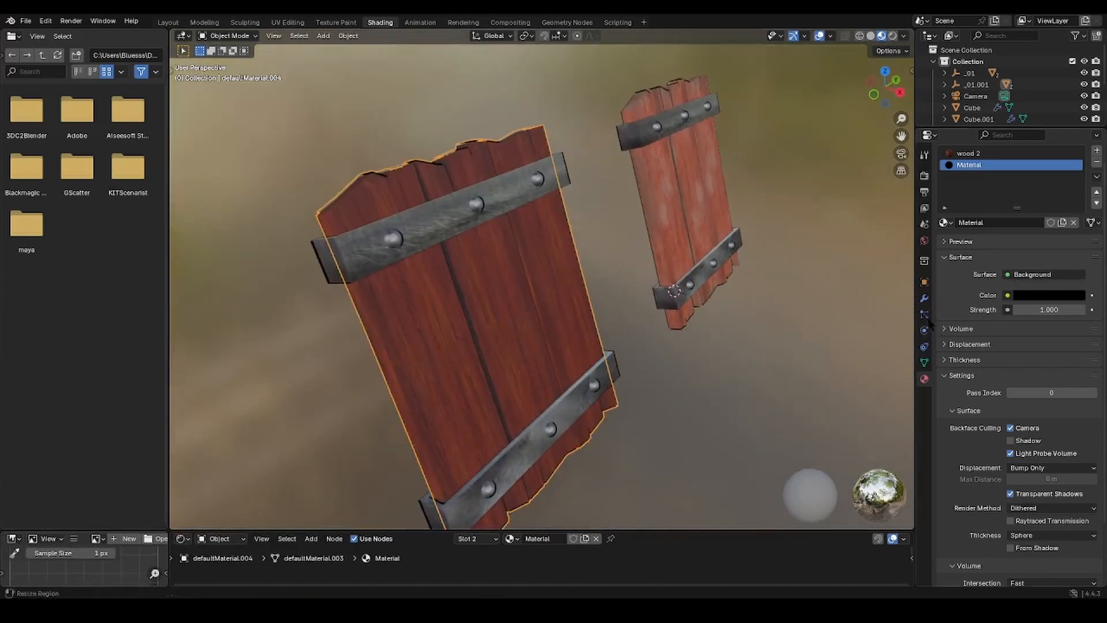
pyautogui.click(925, 300)
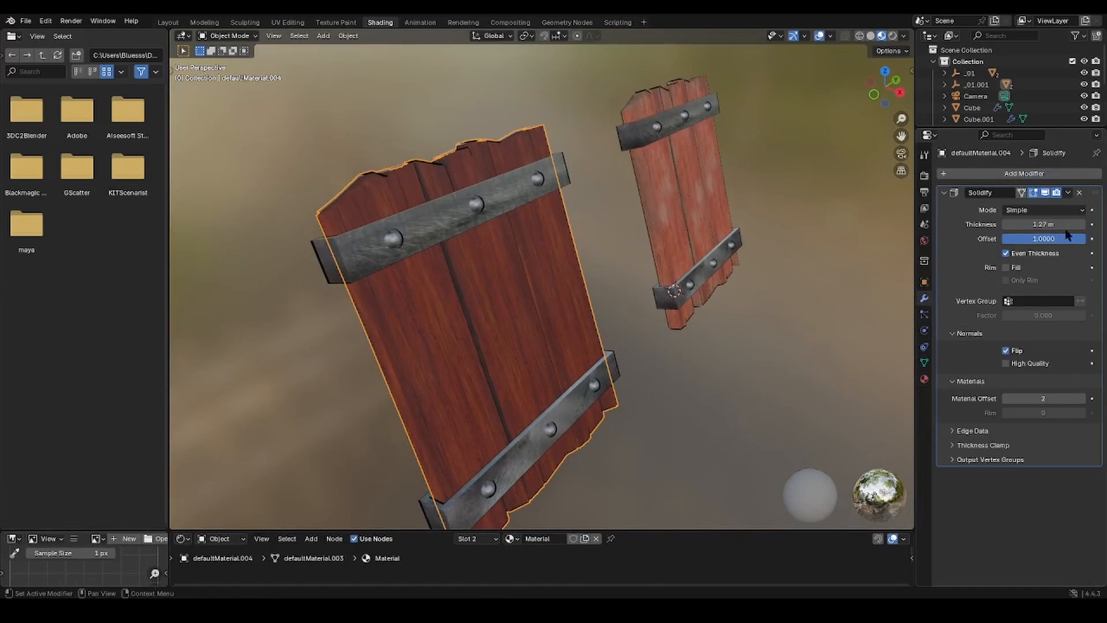
pyautogui.click(1079, 193)
pyautogui.click(641, 316)
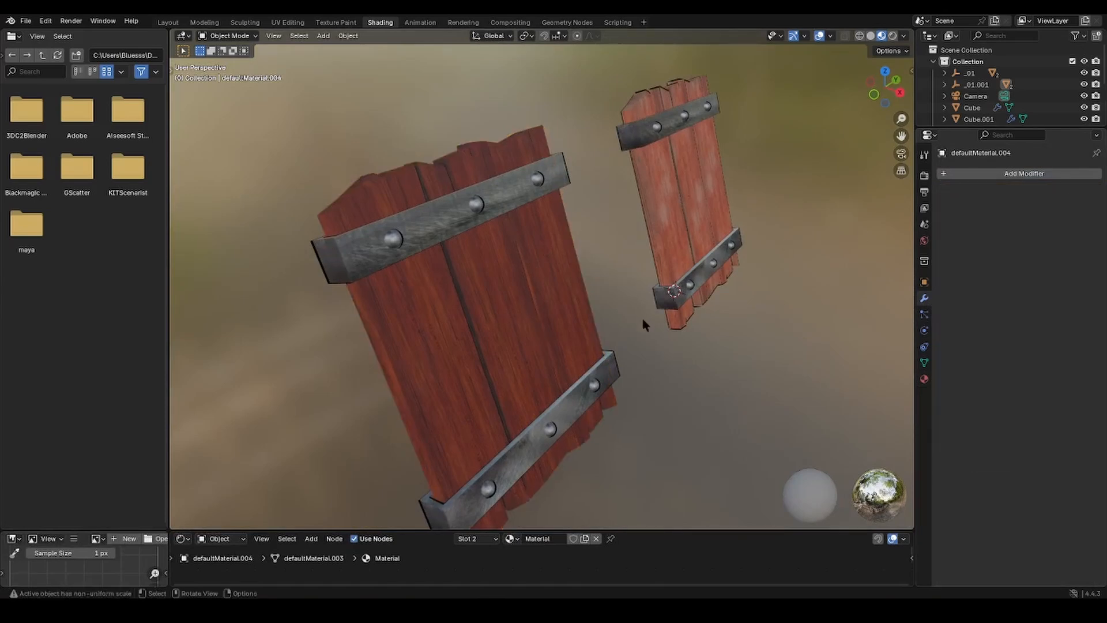
# Add a Solidify modifier with flipped normals to the shield copy's wood 1 planks and expand its material settings
pyautogui.scroll(2, 641, 316)
pyautogui.click(614, 329)
pyautogui.moveTo(614, 329); pyautogui.dragTo(733, 296, button='middle')
pyautogui.click(1004, 174)
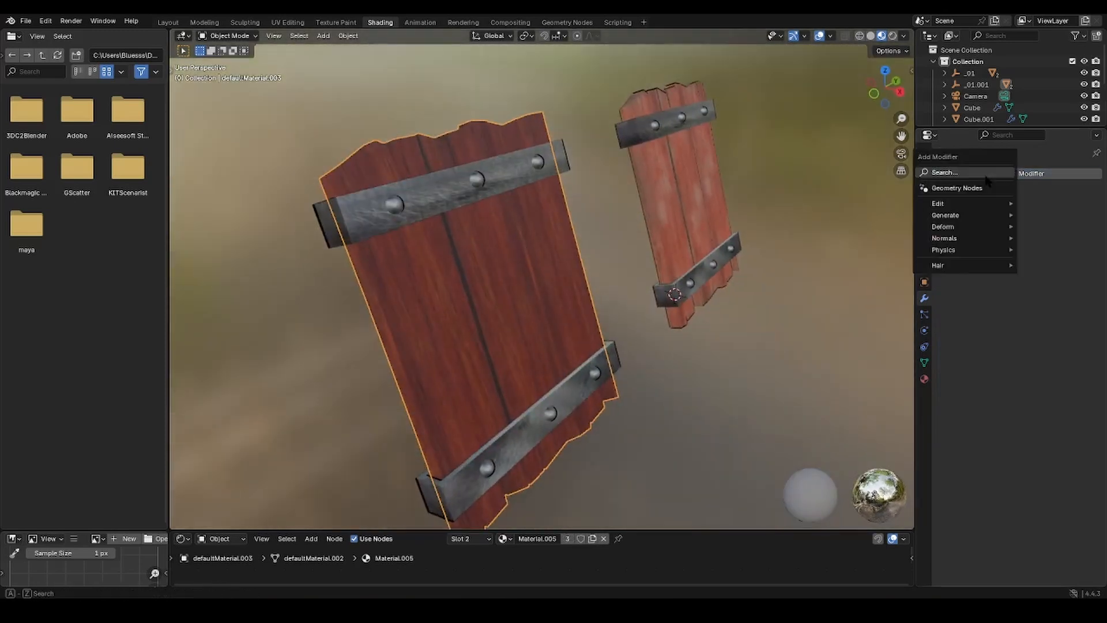
pyautogui.moveTo(962, 207)
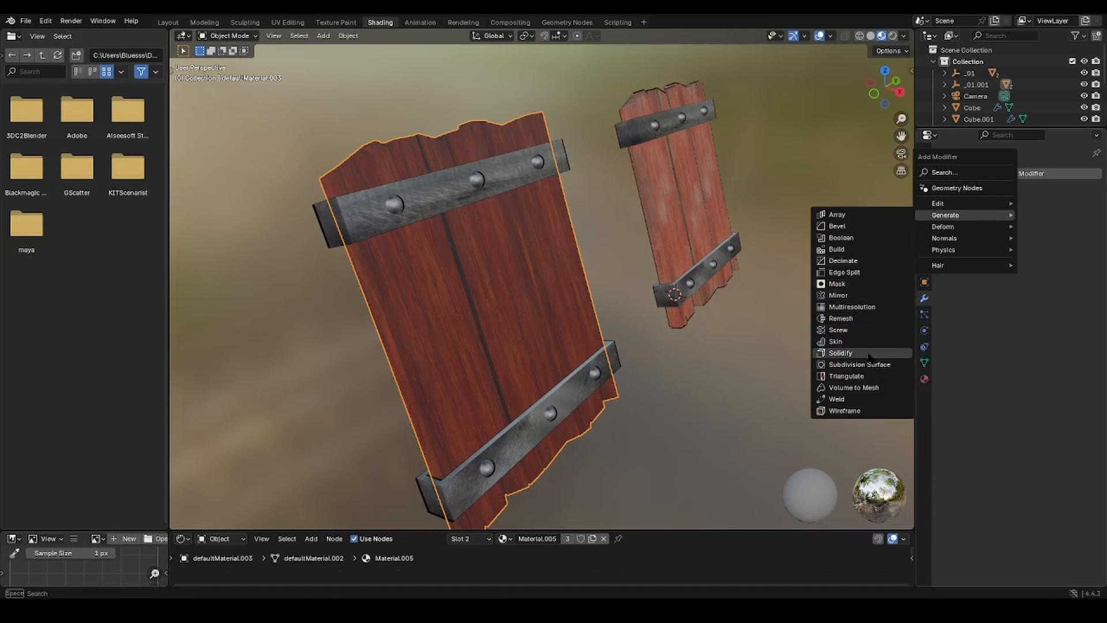
pyautogui.click(867, 353)
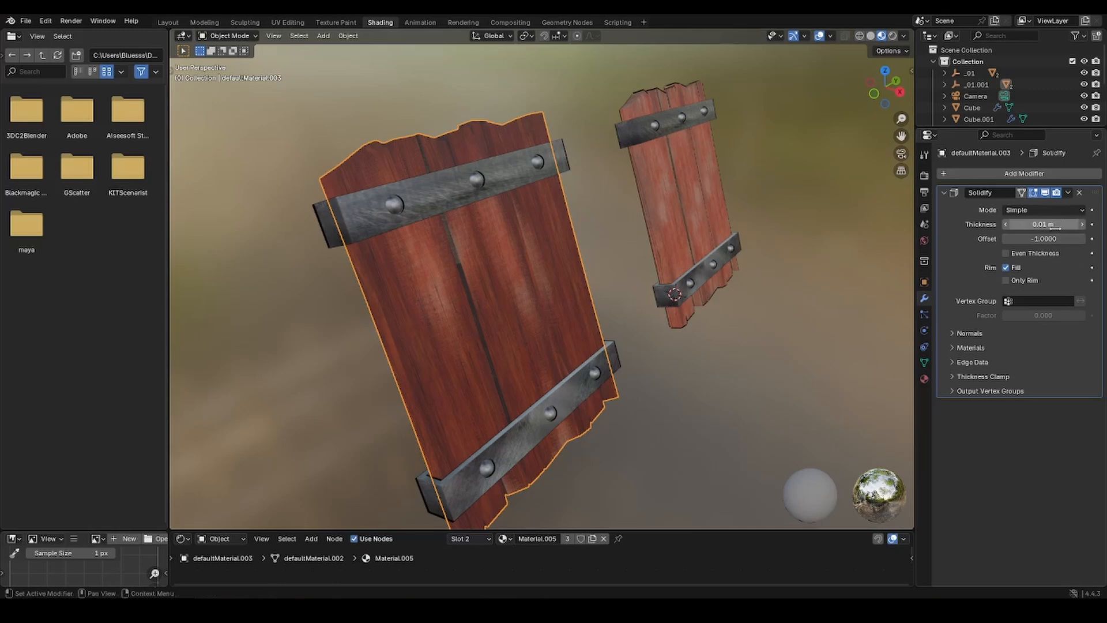
pyautogui.click(971, 334)
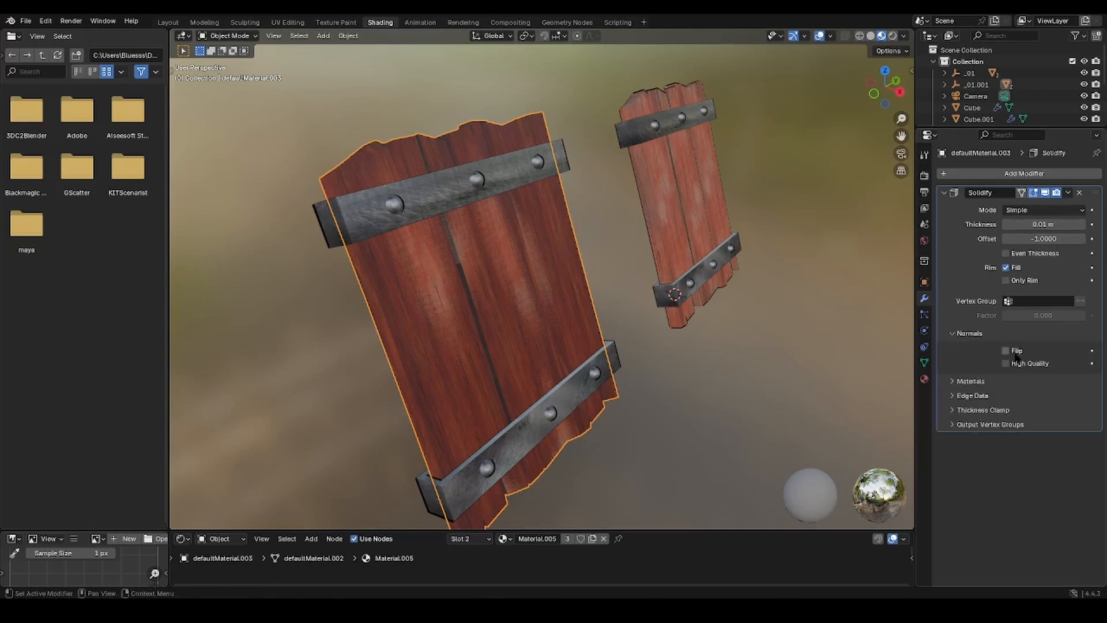
pyautogui.click(1006, 351)
pyautogui.click(973, 382)
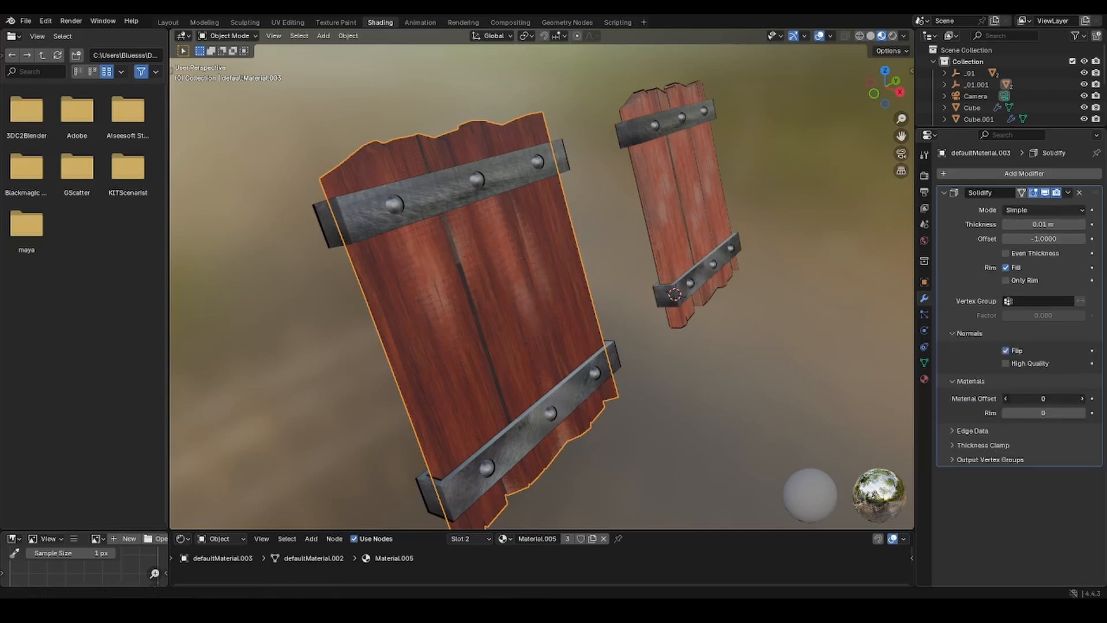
# Try a Solidify rim material offset of 2 on the planks and reset it to 0
pyautogui.doubleClick(1053, 413)
pyautogui.write('2')
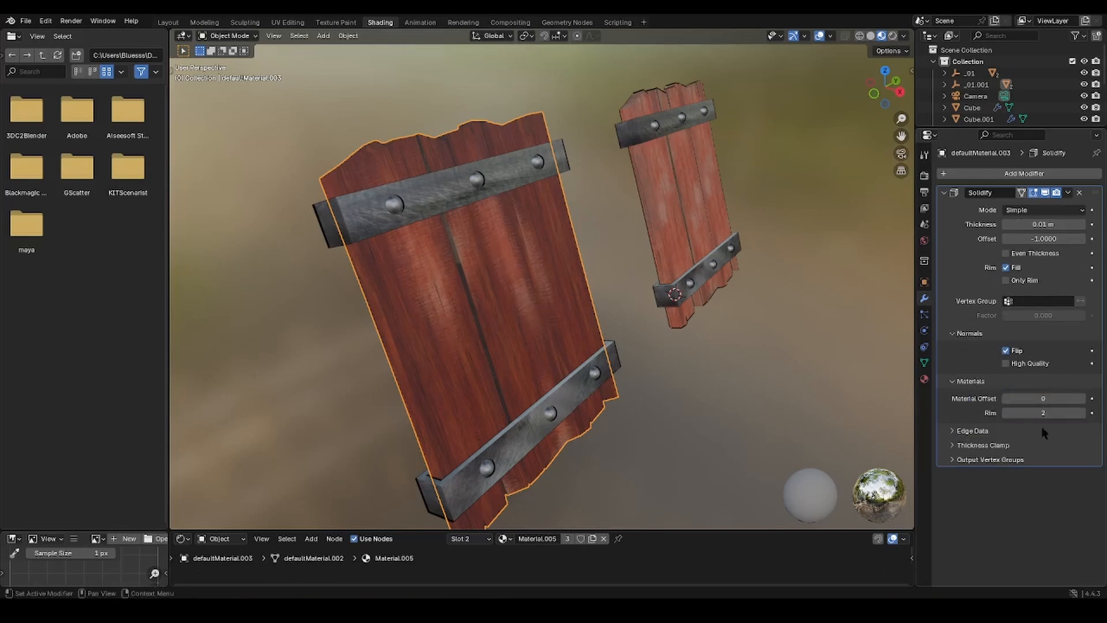
pyautogui.doubleClick(1051, 413)
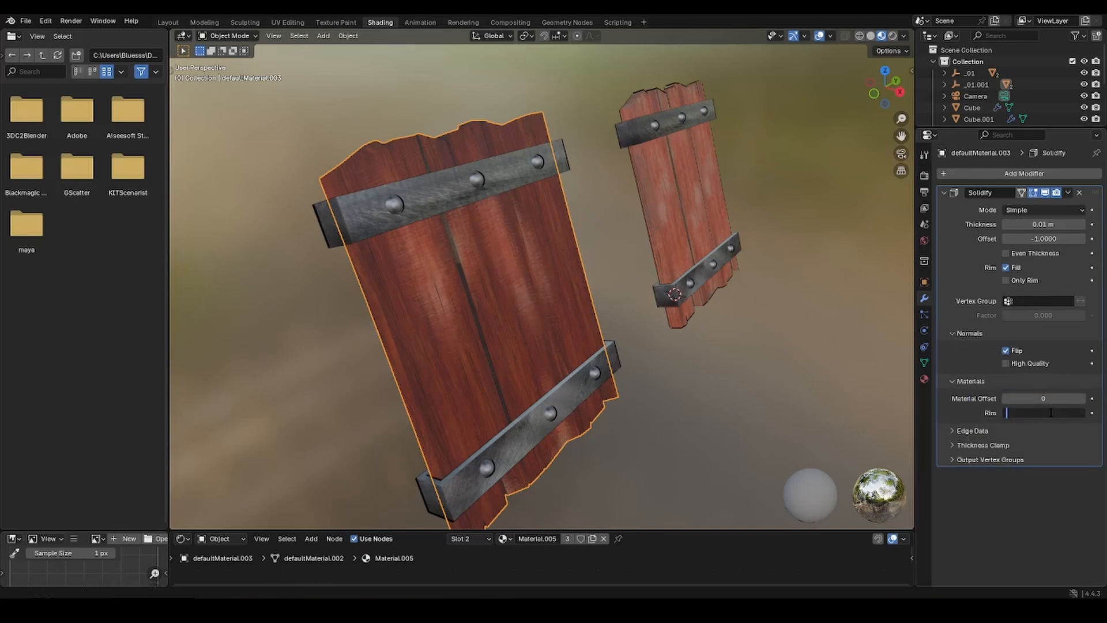
pyautogui.write('0')
pyautogui.press('Return')
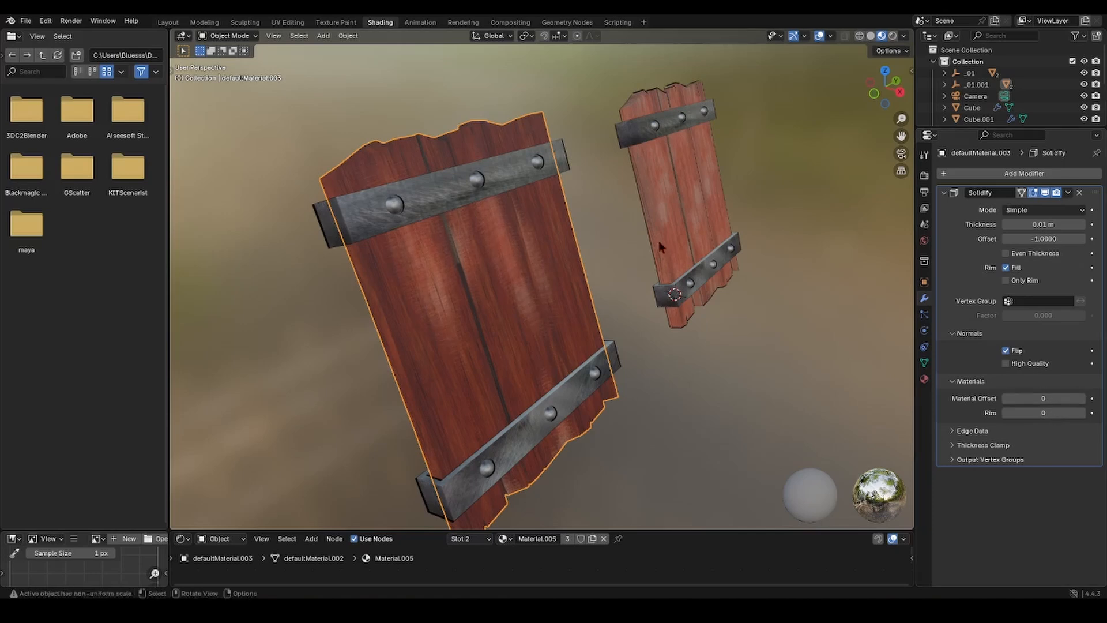
# Check the original planks' Solidify settings and set the shield copy's Material Offset to 2
pyautogui.click(654, 205)
pyautogui.click(681, 230)
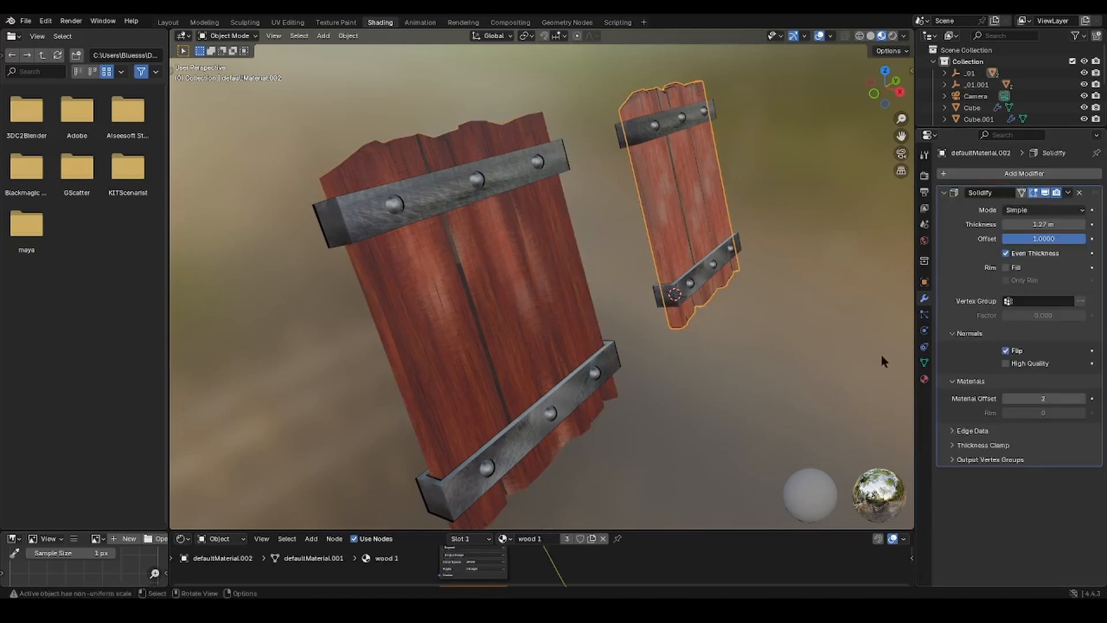
pyautogui.click(606, 343)
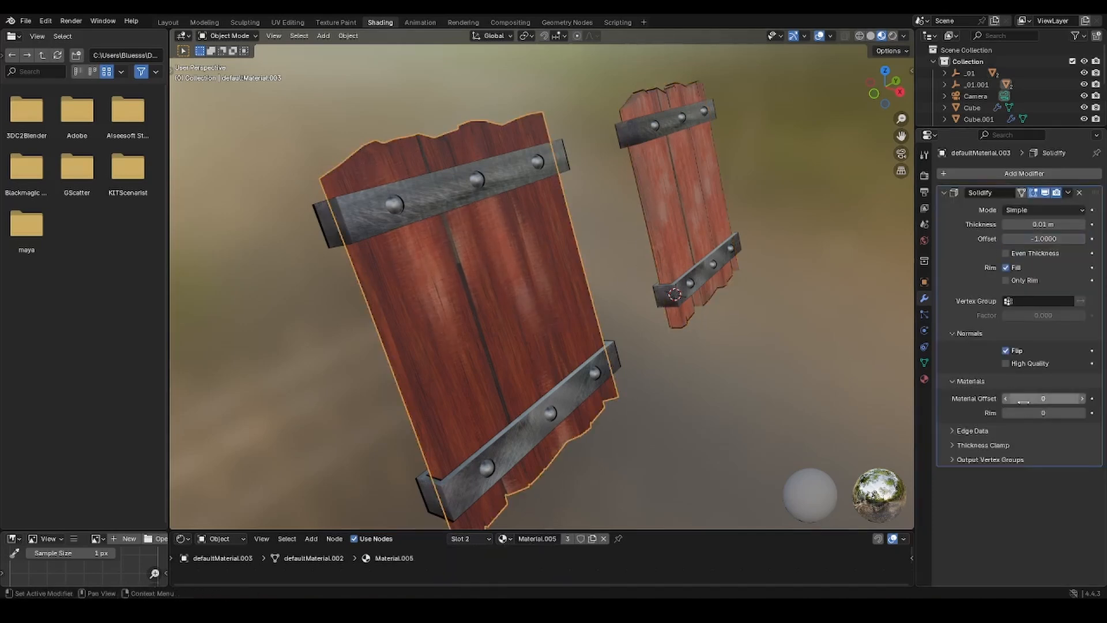
pyautogui.doubleClick(1058, 399)
pyautogui.press('Return')
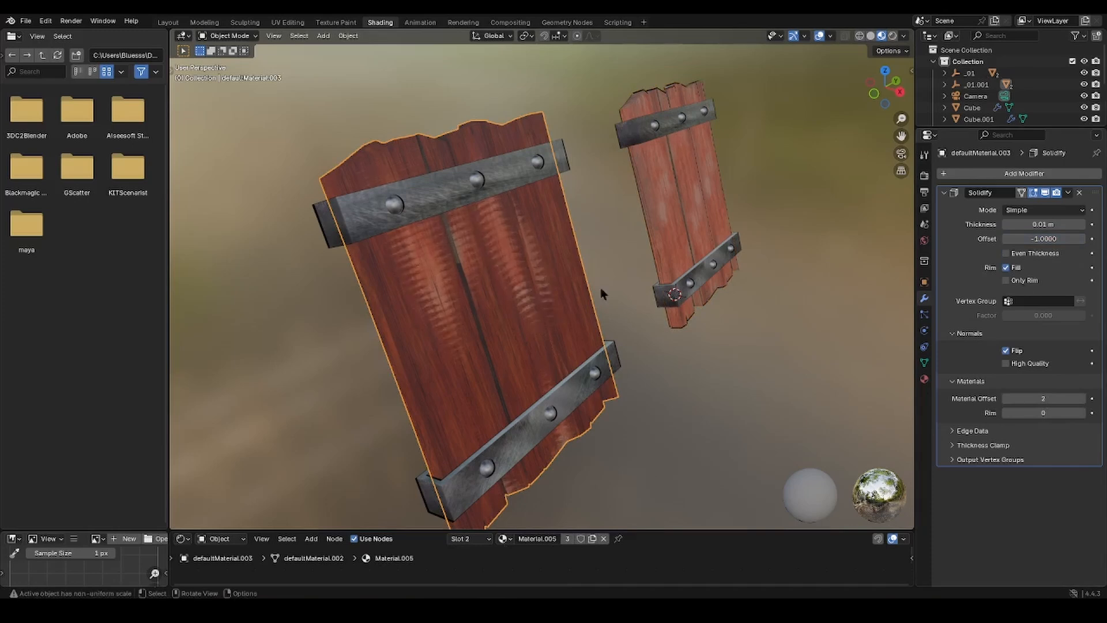
# Set the Solidify Thickness to 1.3 m and Offset to 1 on the shield copy's planks
pyautogui.click(925, 379)
pyautogui.click(925, 298)
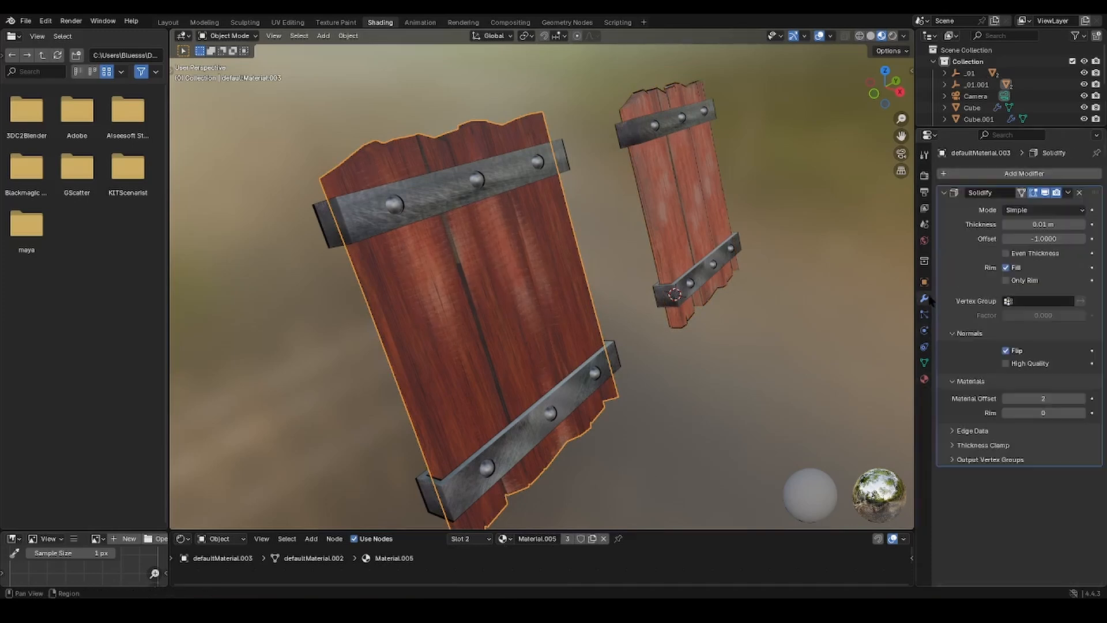
pyautogui.scroll(2, 847, 314)
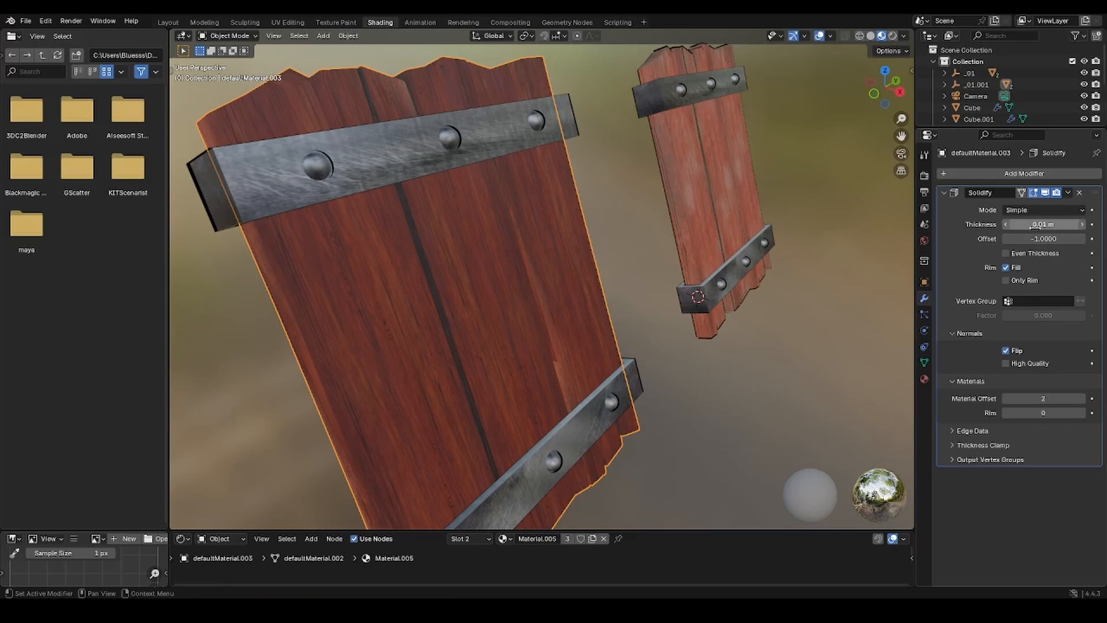
pyautogui.moveTo(1041, 224); pyautogui.dragTo(1015, 224)
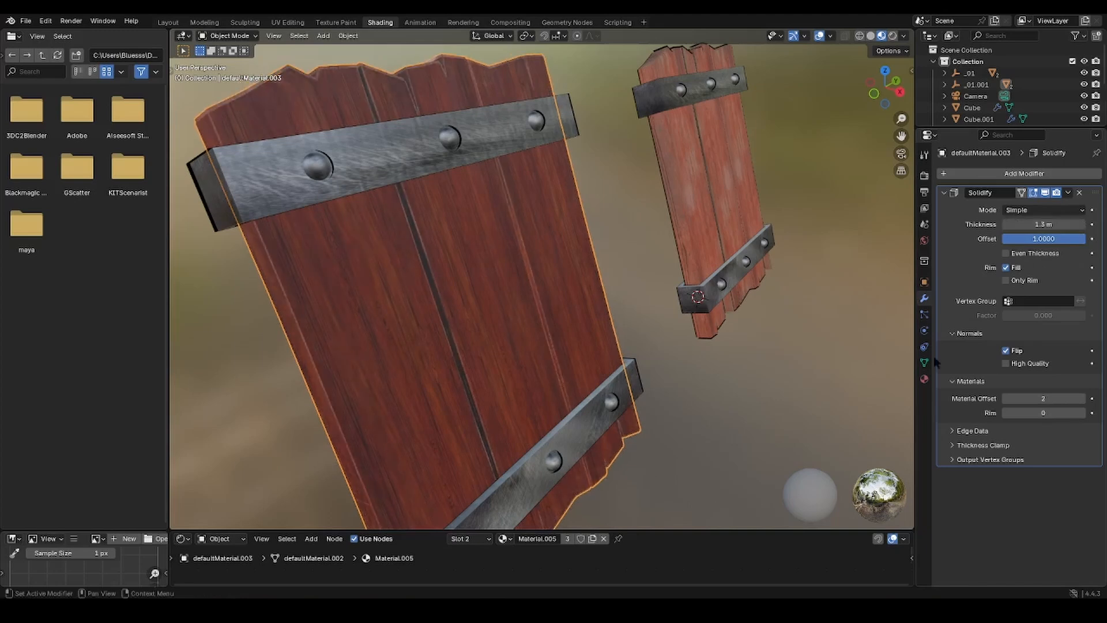
# Try switching the surface shader of Material.005 on the shield copy's planks to Emission
pyautogui.click(925, 379)
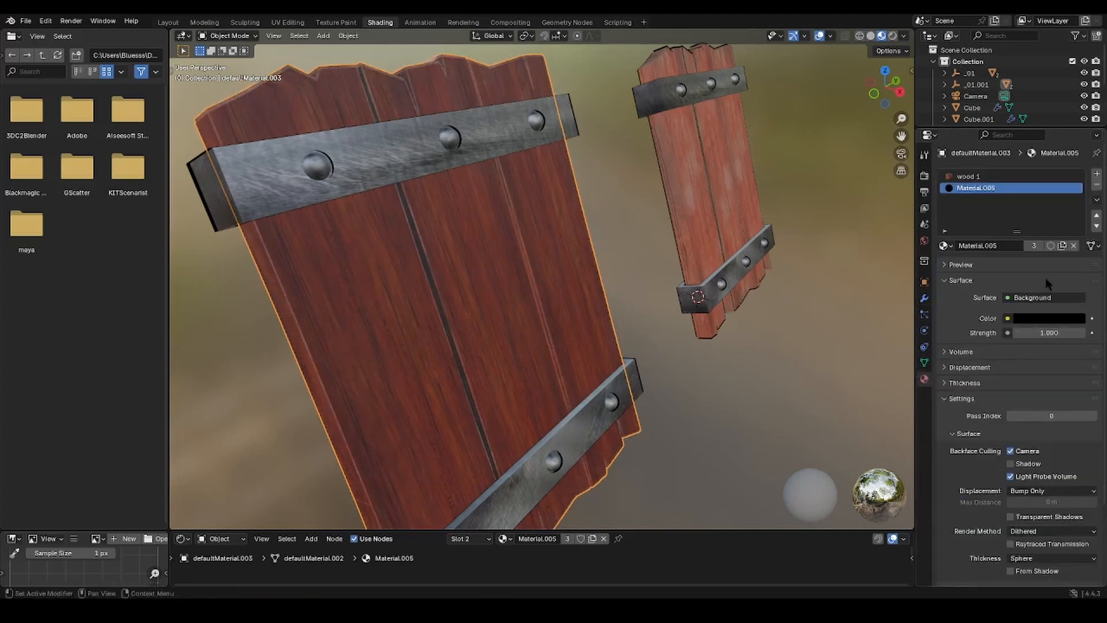
pyautogui.click(1046, 297)
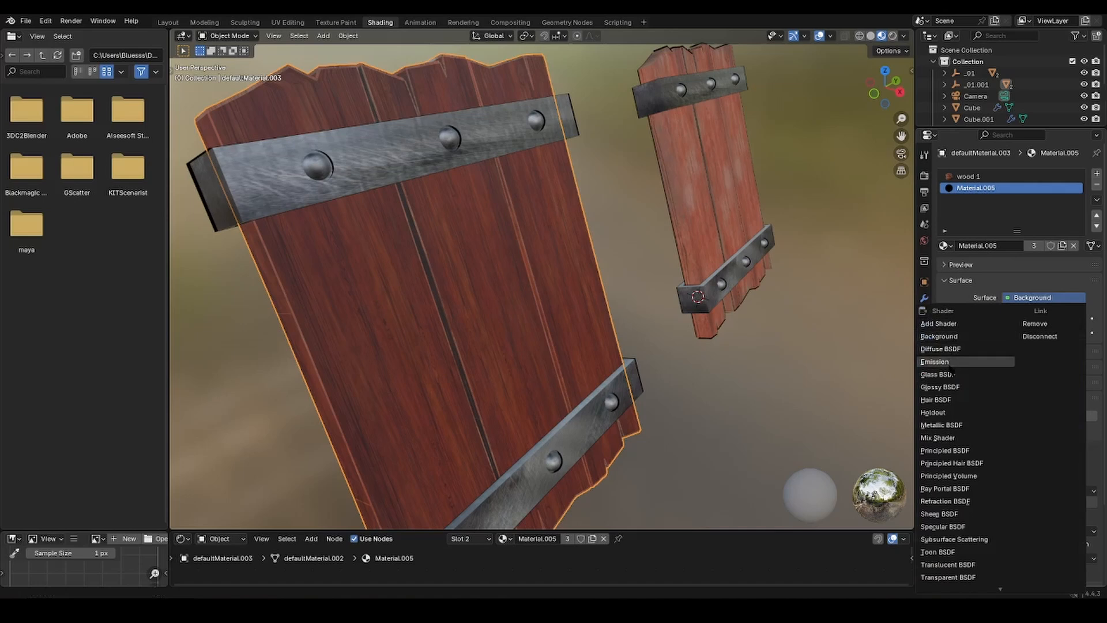
pyautogui.click(952, 363)
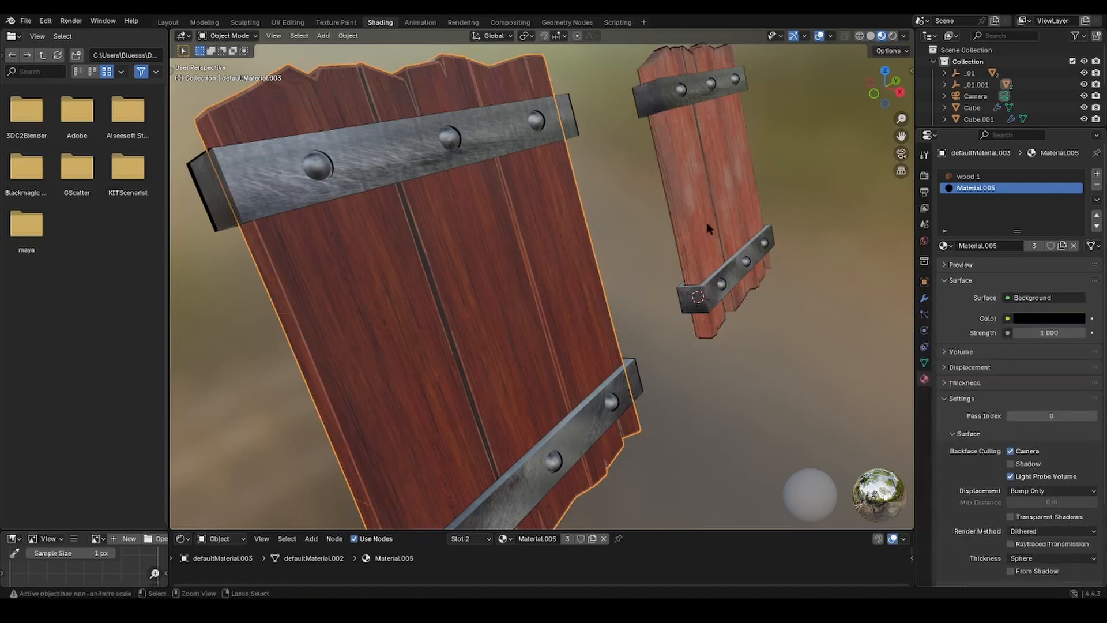
# Compare the material slots of both shields' planks and review the surface and culling settings of Material.005
pyautogui.click(694, 202)
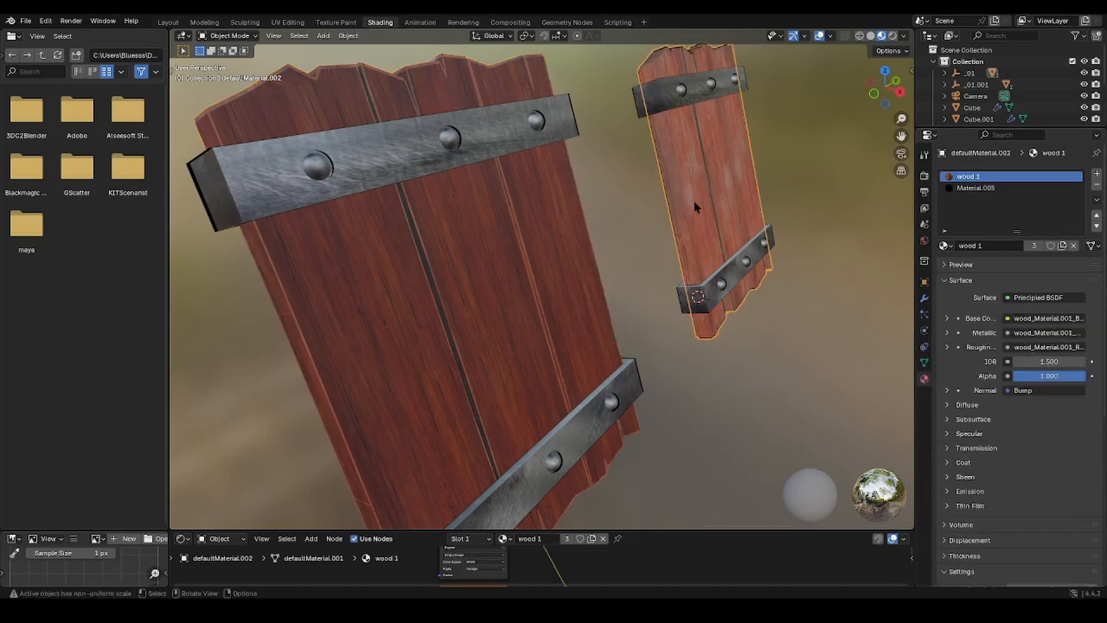
pyautogui.click(556, 264)
pyautogui.scroll(-2, 1045, 399)
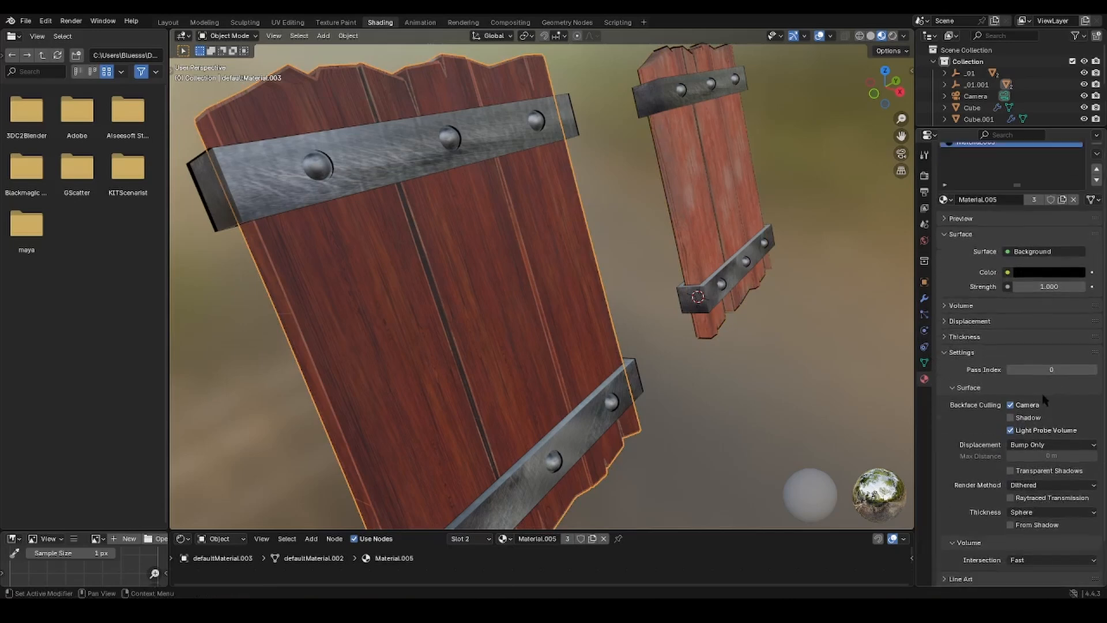
pyautogui.scroll(-3, 1045, 400)
# Set the planks' Solidify Thickness to 1.33 m and Offset to -1, and disable the rim fill
pyautogui.click(924, 299)
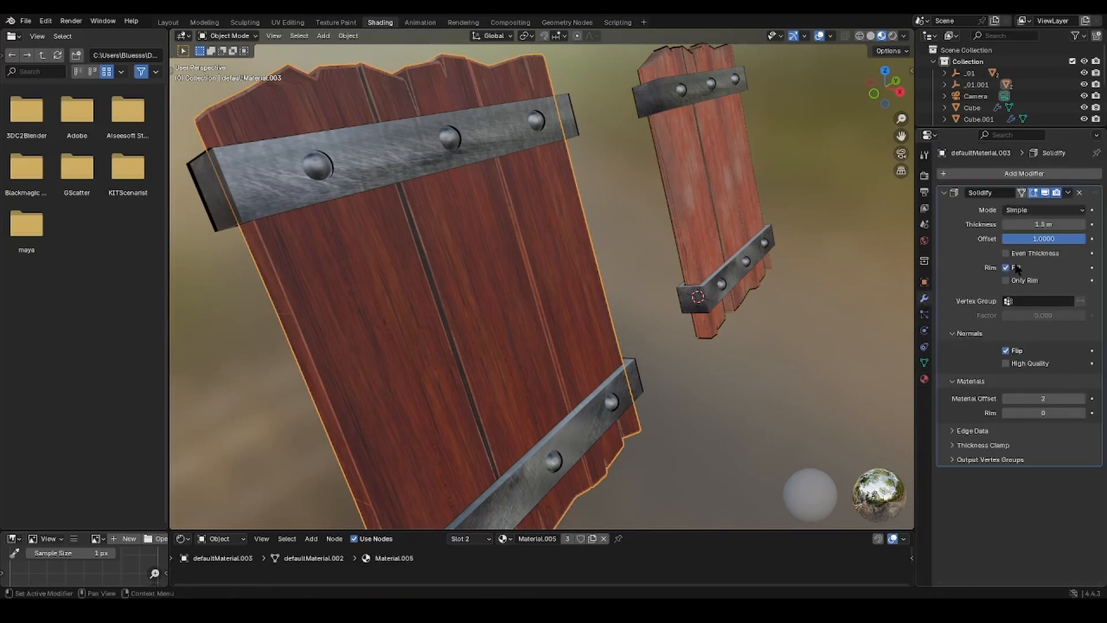
pyautogui.moveTo(1041, 224); pyautogui.dragTo(1007, 244)
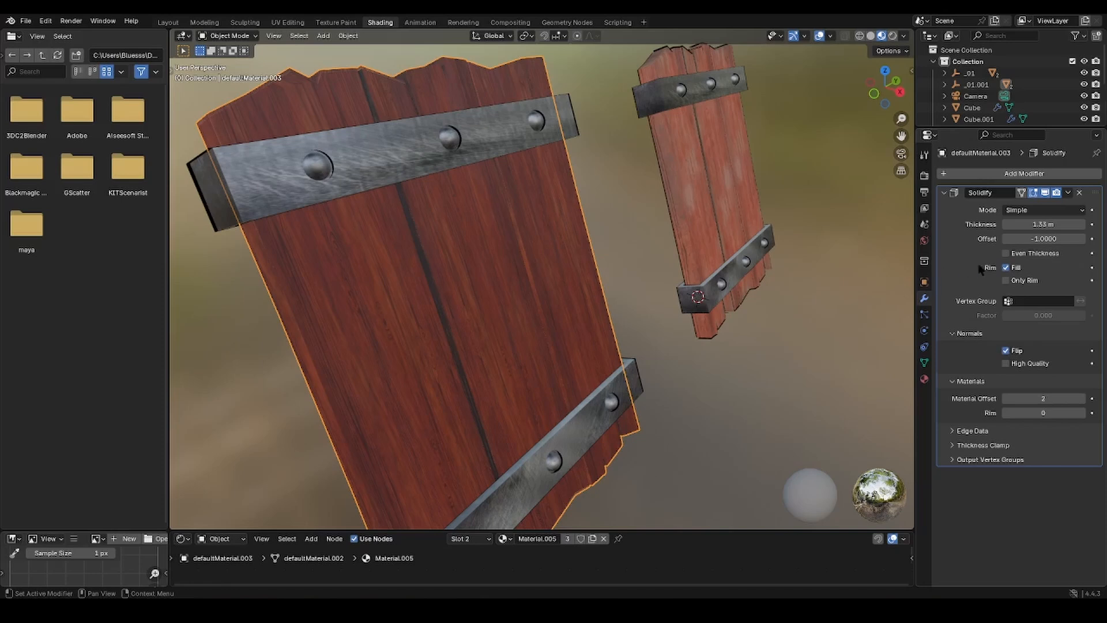
pyautogui.click(1006, 268)
pyautogui.moveTo(602, 270); pyautogui.dragTo(672, 291, button='middle')
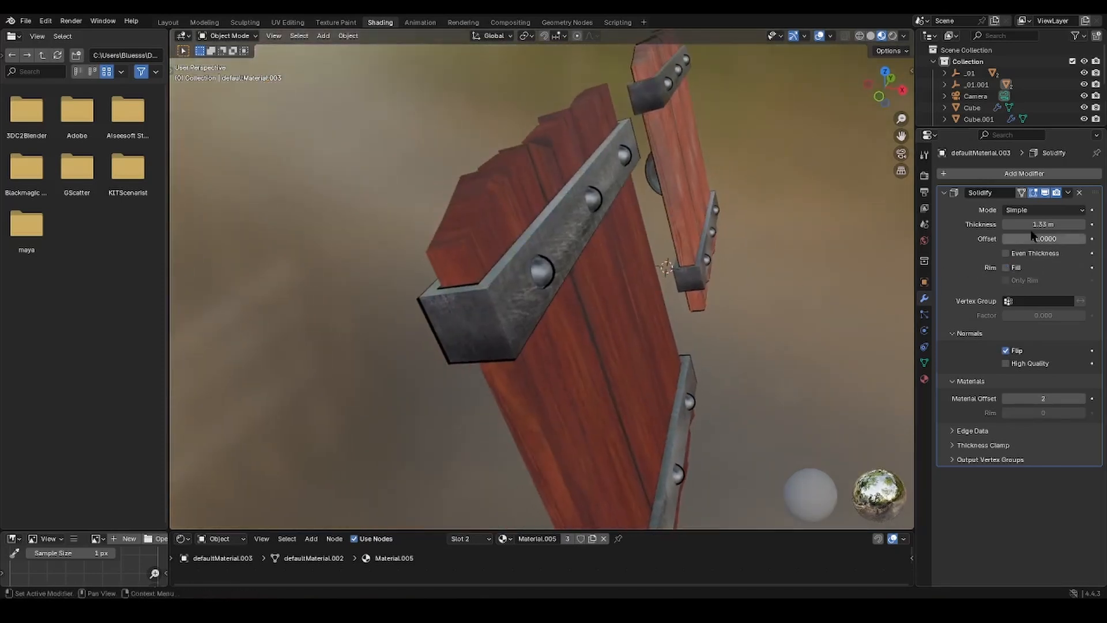
# Try raising the Solidify Thickness of the shield copy's planks to 2.92 m, and check the thickness of its metal bands
pyautogui.moveTo(1043, 224); pyautogui.dragTo(1058, 225)
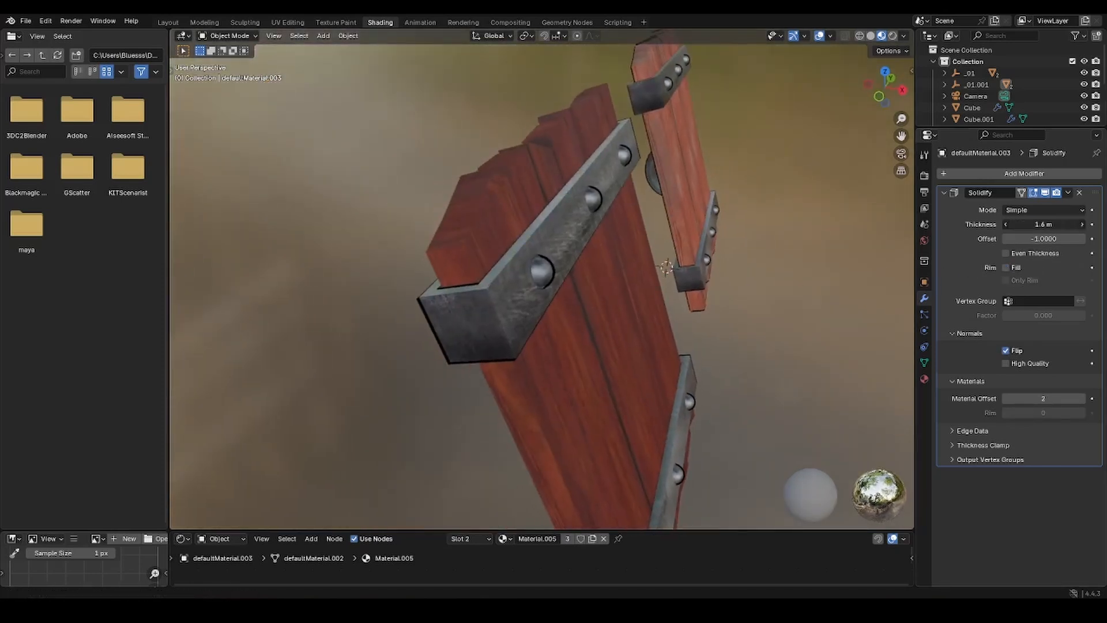
pyautogui.click(521, 283)
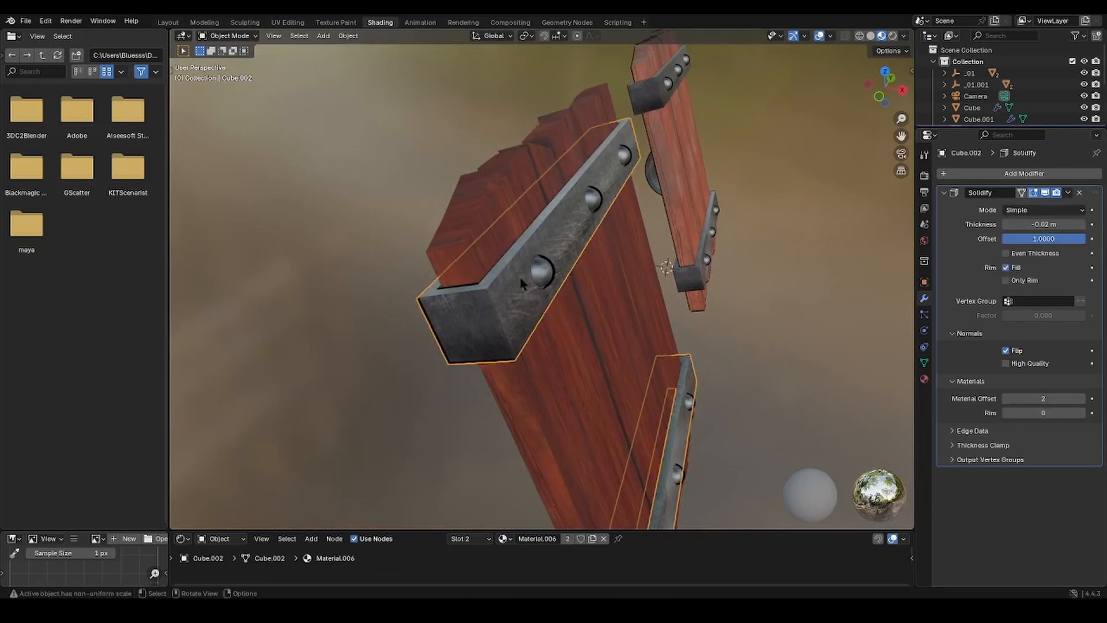
pyautogui.click(1036, 225)
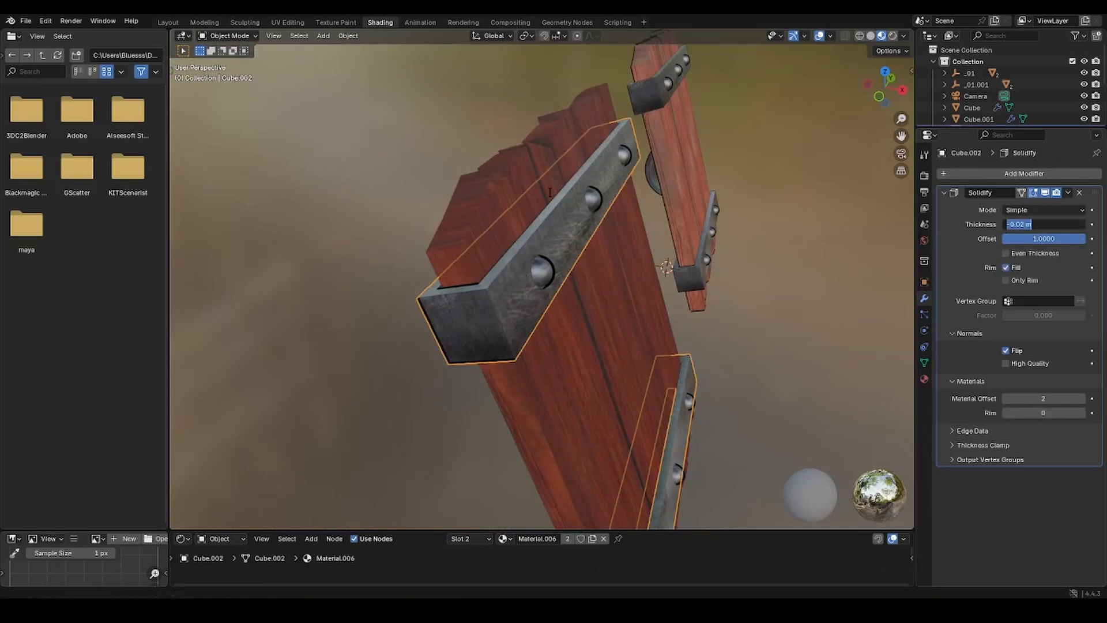
pyautogui.click(509, 175)
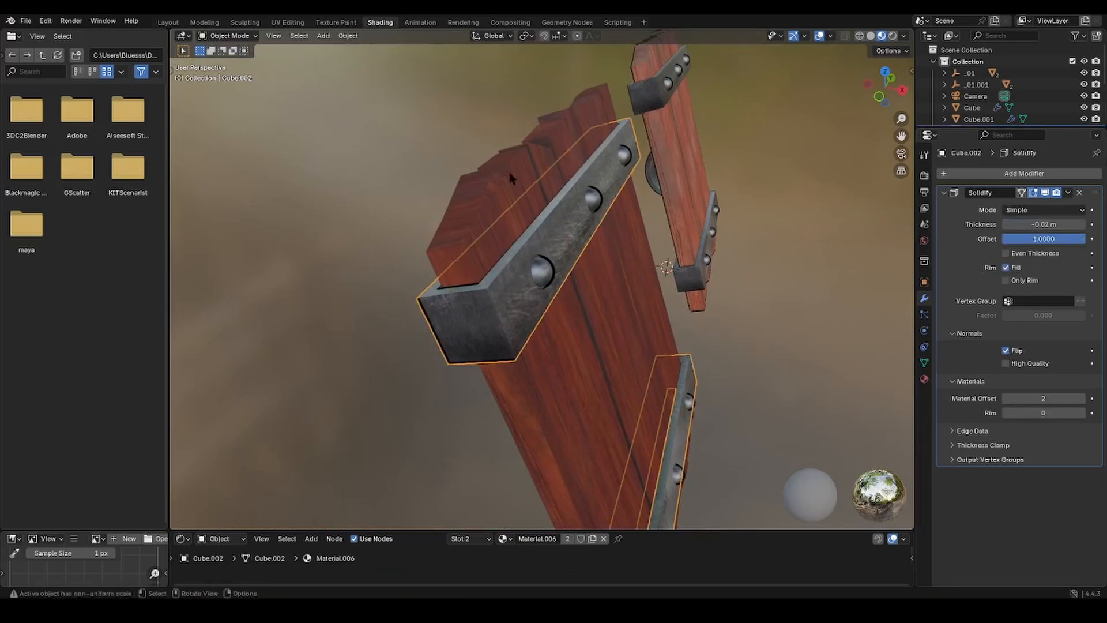
# Copy the 1.27 m Solidify Thickness from the original shield's planks to the shield copy's planks
pyautogui.click(654, 159)
pyautogui.click(1040, 225)
pyautogui.hotkey('ctrl', 'c')
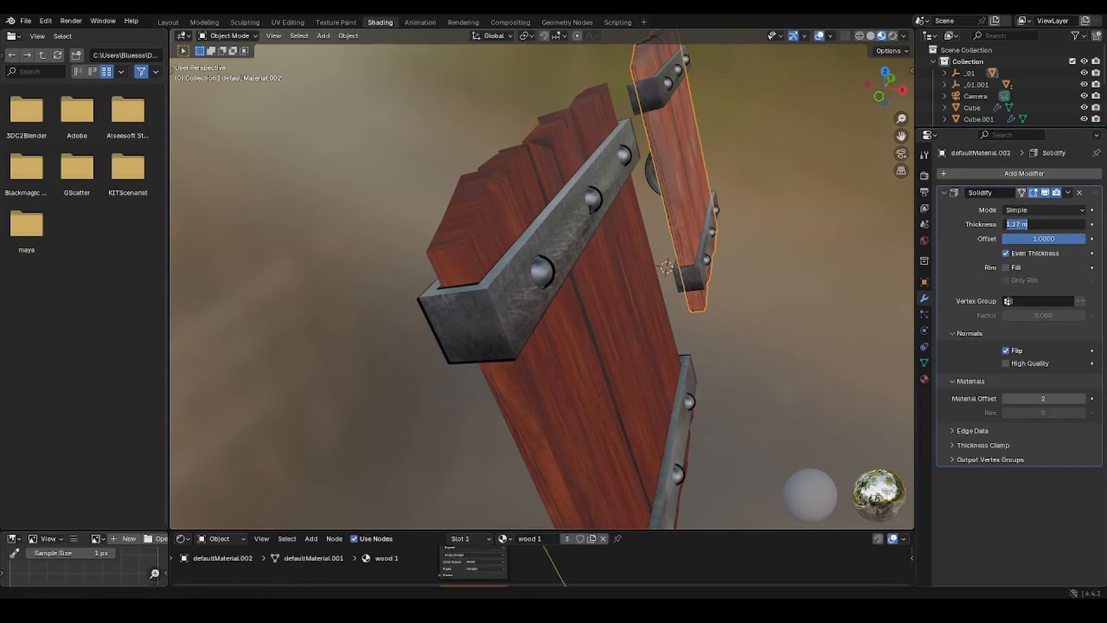
pyautogui.press('Escape')
pyautogui.click(574, 197)
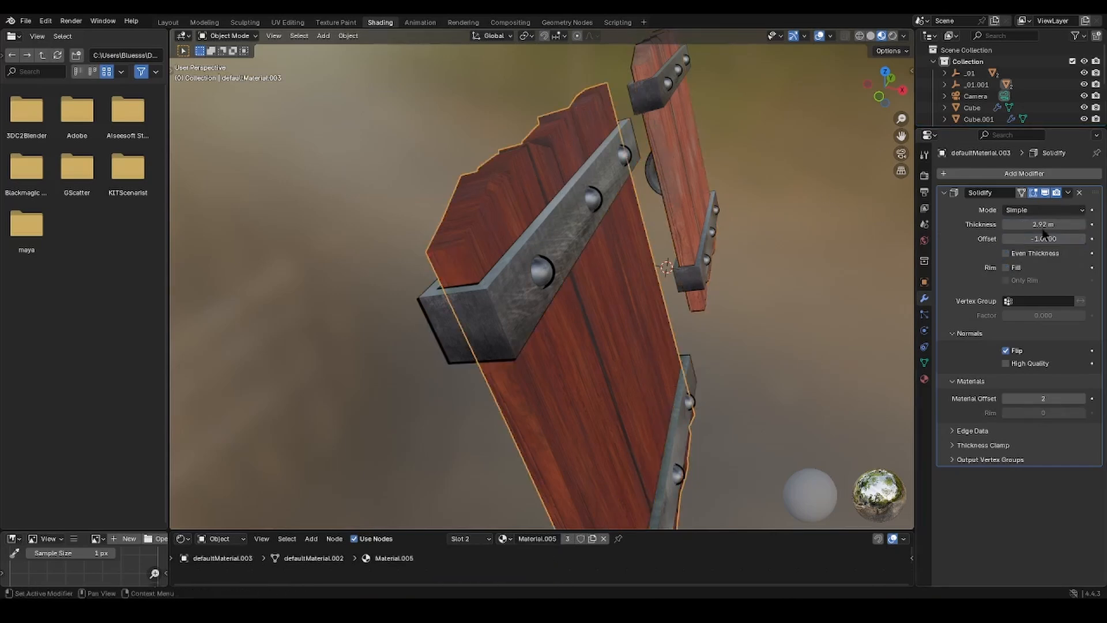
pyautogui.click(1043, 228)
pyautogui.hotkey('ctrl', 'v')
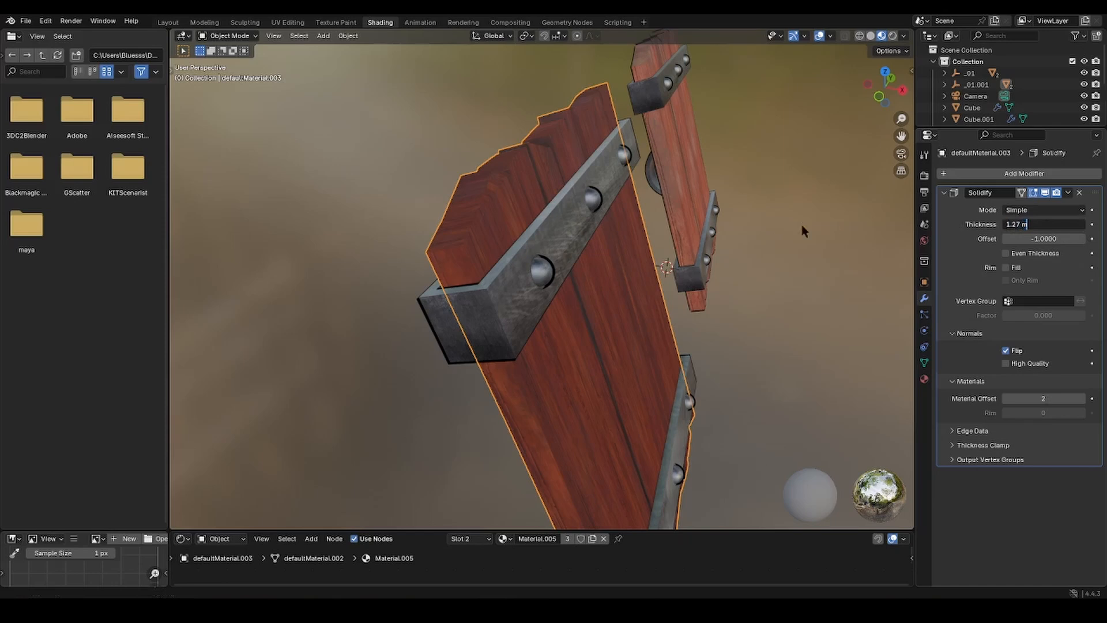
pyautogui.press('Return')
# Match the original planks by setting the Solidify Offset of the shield copy's planks to 1
pyautogui.click(686, 192)
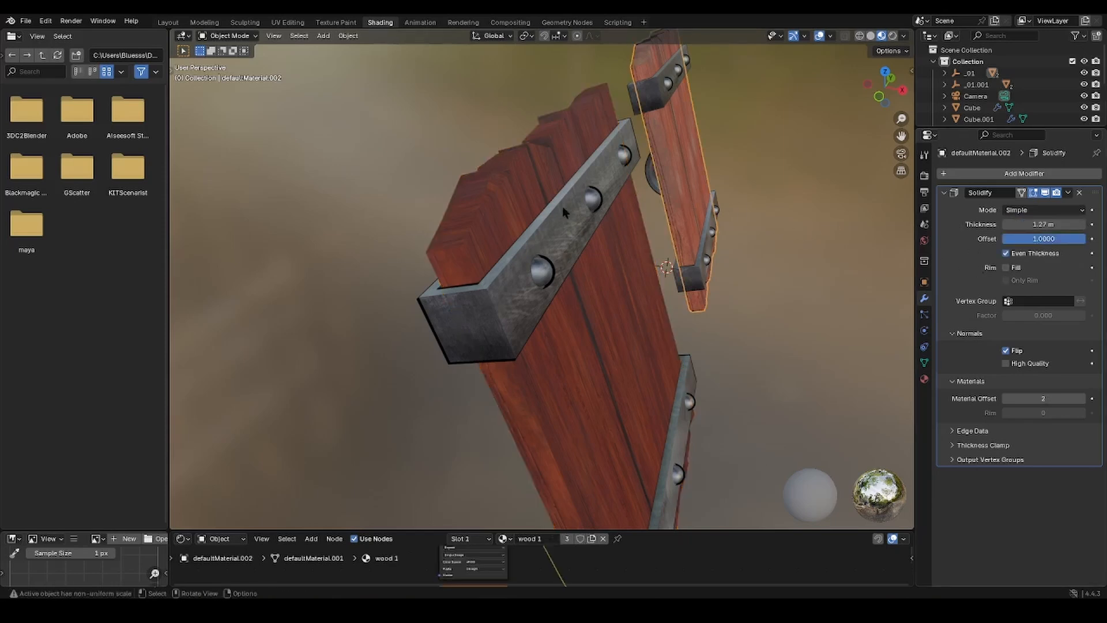
pyautogui.click(622, 302)
pyautogui.moveTo(1023, 242); pyautogui.dragTo(1105, 243)
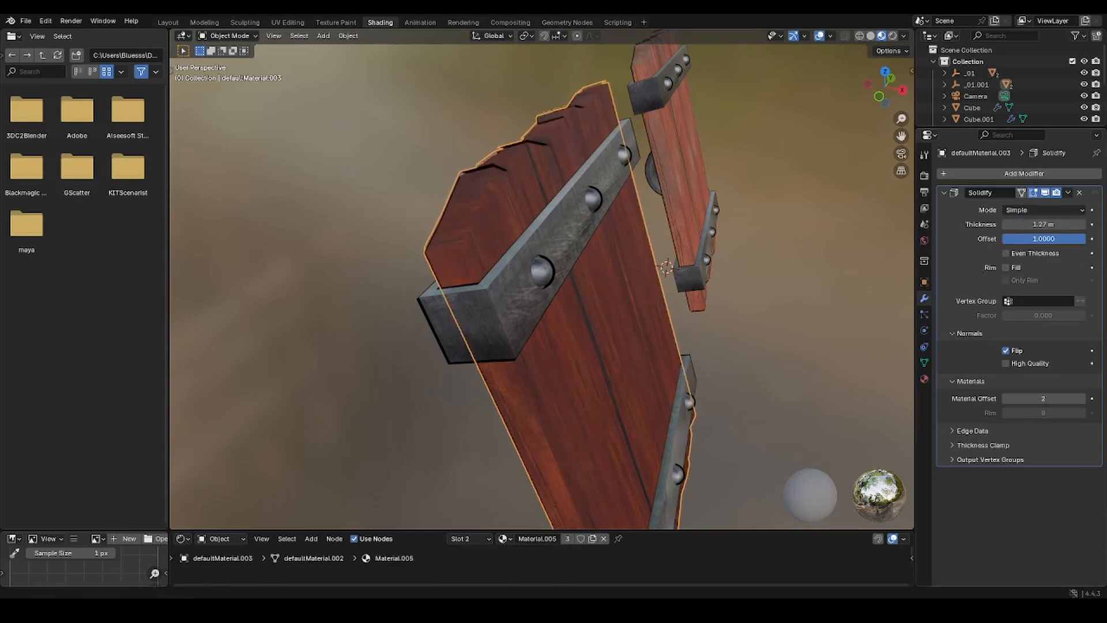
pyautogui.click(726, 229)
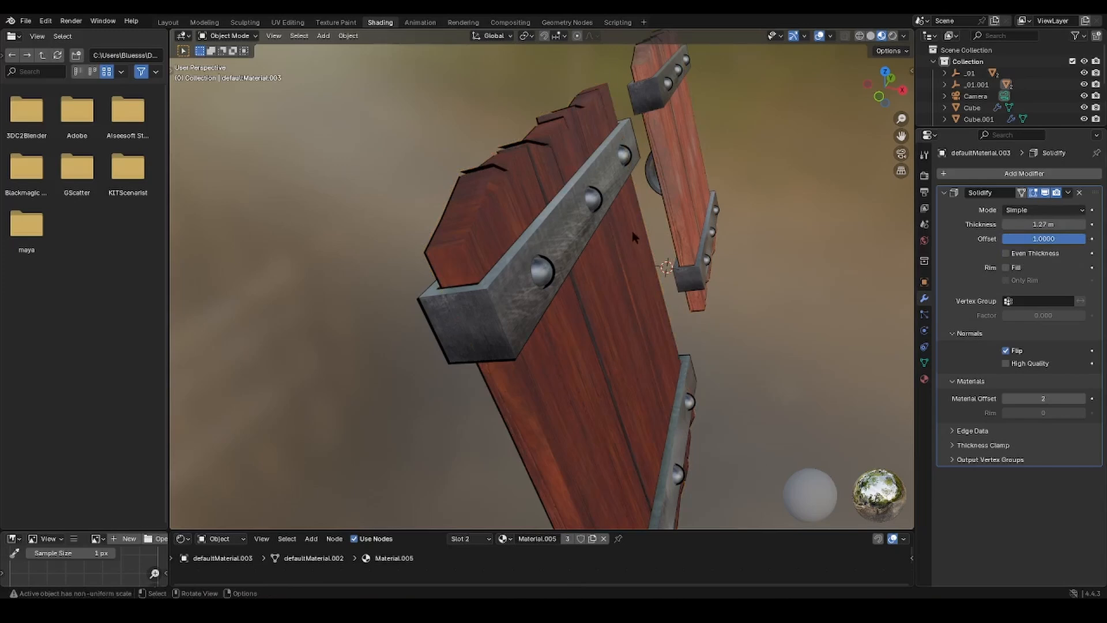
# Examine the black outlines on both shields from the front, the sides and close up
pyautogui.scroll(1, 696, 227)
pyautogui.scroll(-1, 698, 225)
pyautogui.moveTo(699, 225); pyautogui.dragTo(580, 238, button='middle')
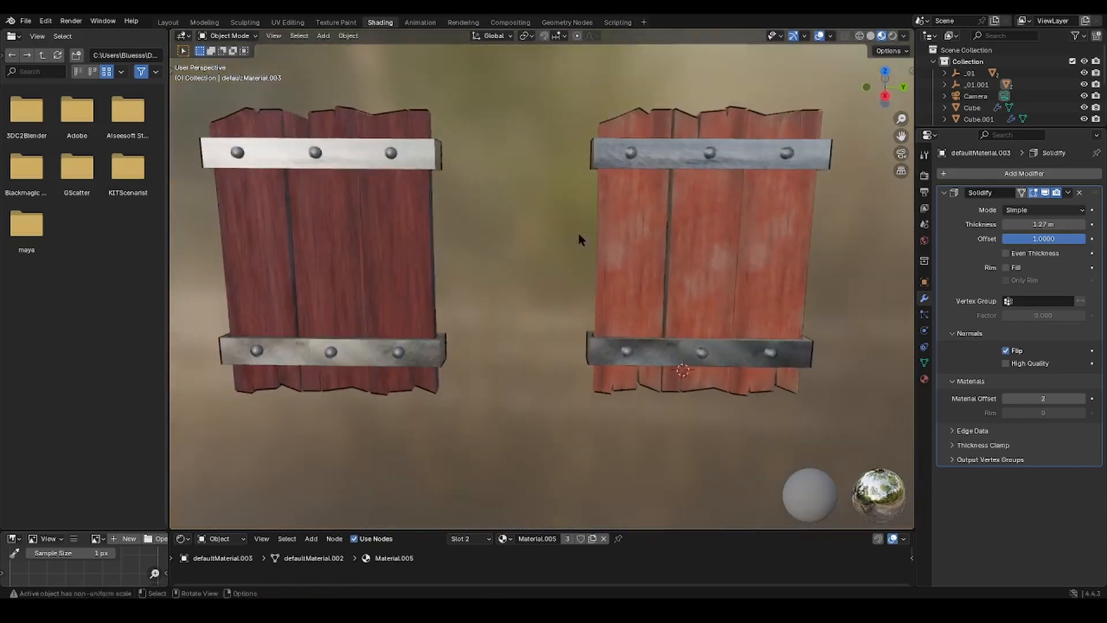
pyautogui.scroll(-2, 579, 235)
pyautogui.scroll(3, 579, 235)
pyautogui.scroll(-2, 579, 235)
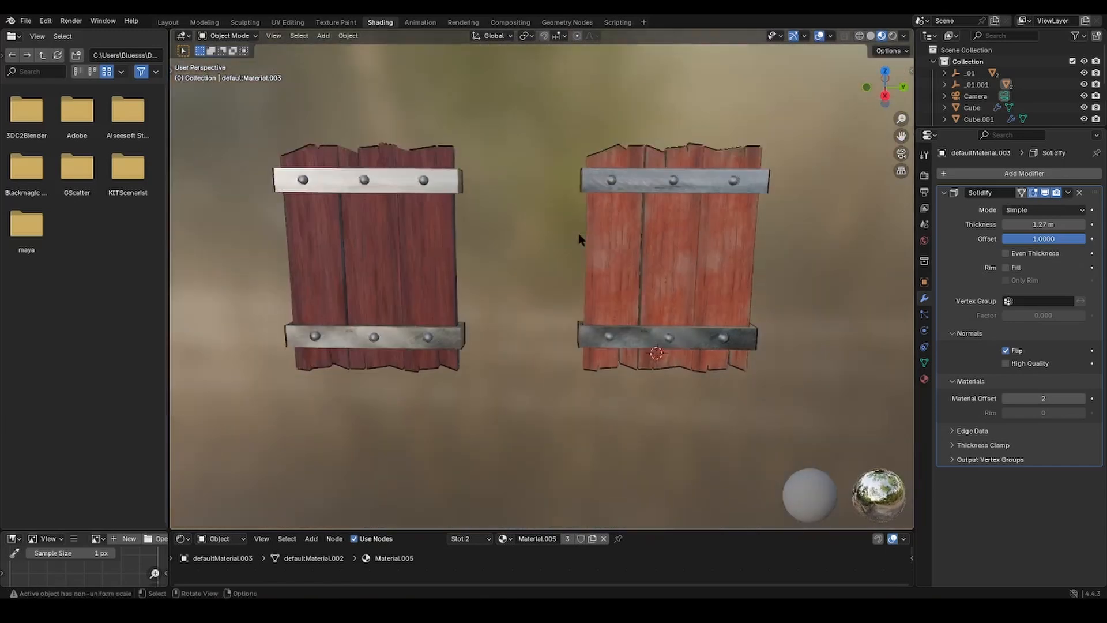
pyautogui.moveTo(579, 233); pyautogui.dragTo(687, 219, button='middle')
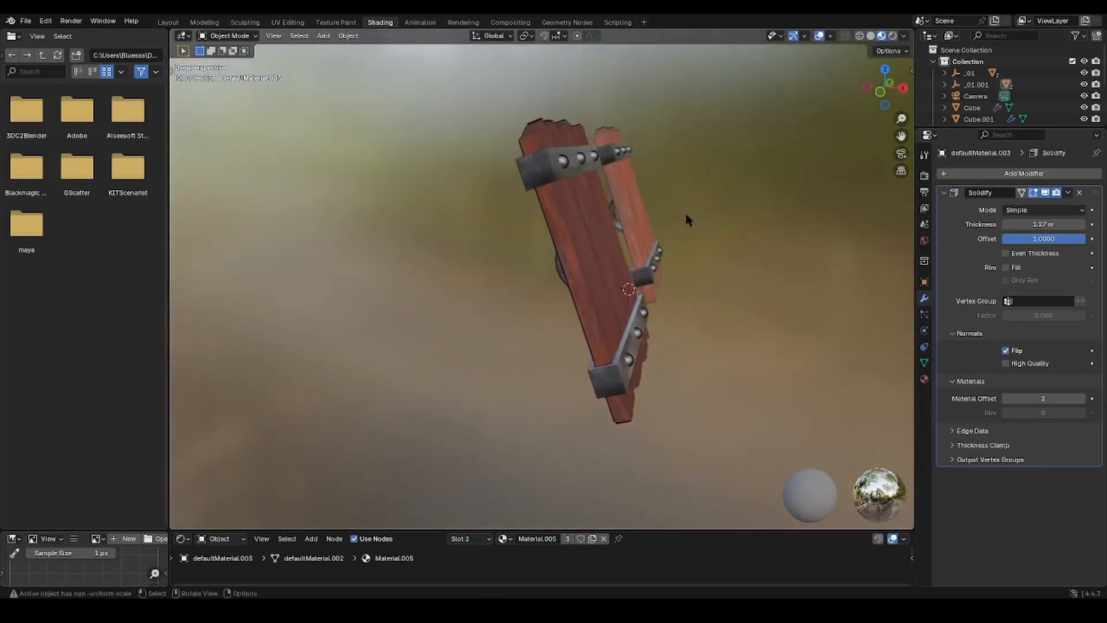
pyautogui.moveTo(647, 267); pyautogui.dragTo(688, 273, button='middle')
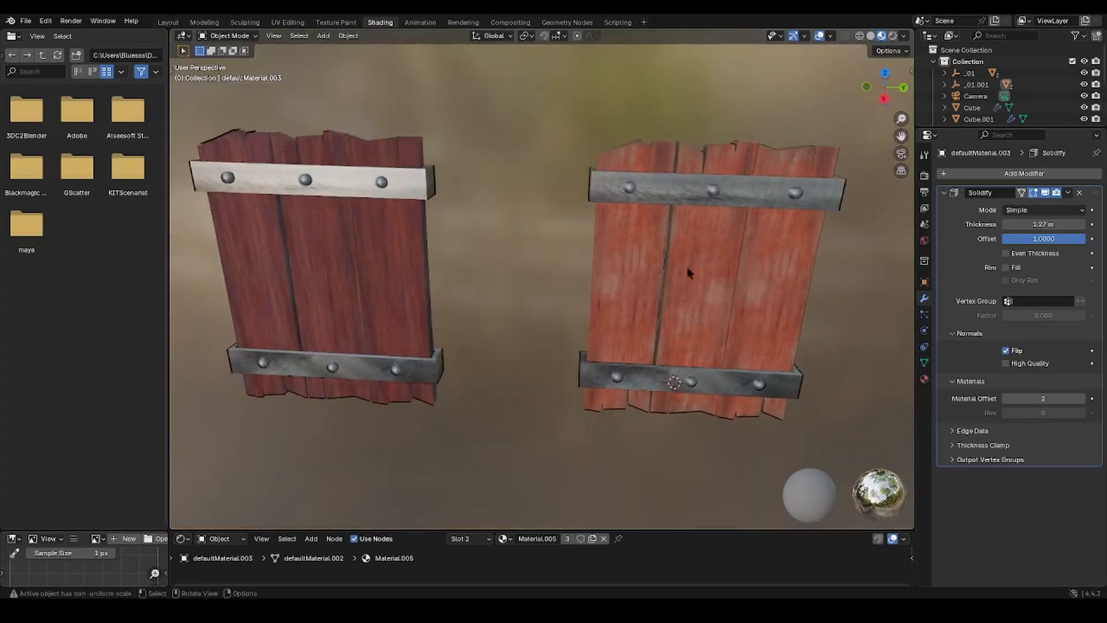
pyautogui.moveTo(767, 255); pyautogui.dragTo(692, 261, button='middle')
pyautogui.scroll(3, 710, 277)
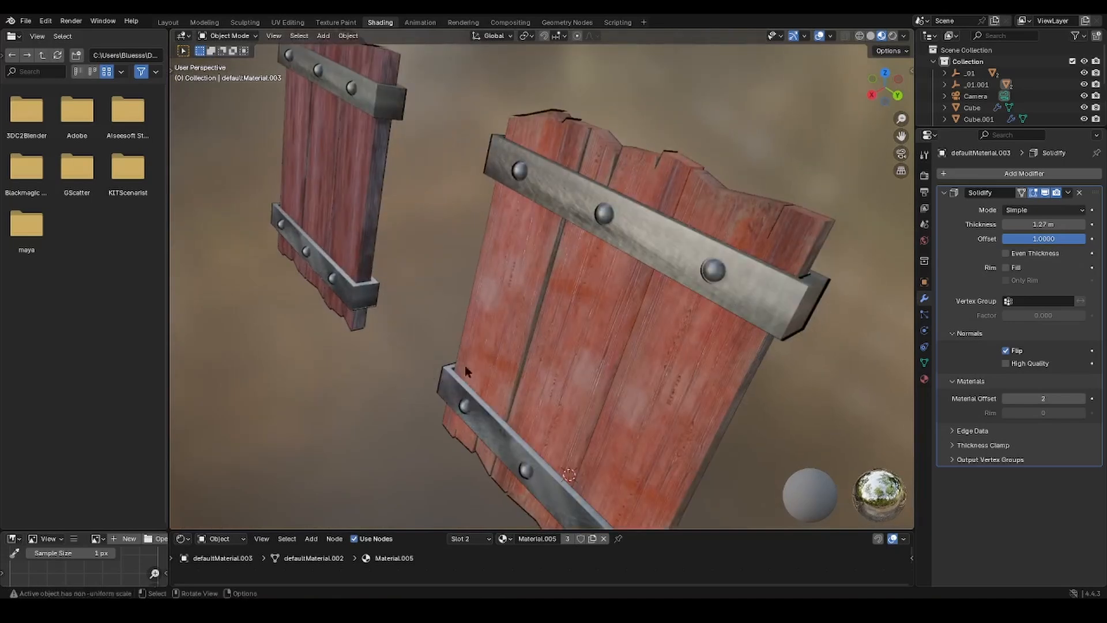
pyautogui.scroll(2, 754, 261)
pyautogui.scroll(-2, 755, 261)
pyautogui.moveTo(755, 261); pyautogui.dragTo(634, 248, button='middle')
pyautogui.scroll(-3, 623, 264)
pyautogui.scroll(1, 638, 246)
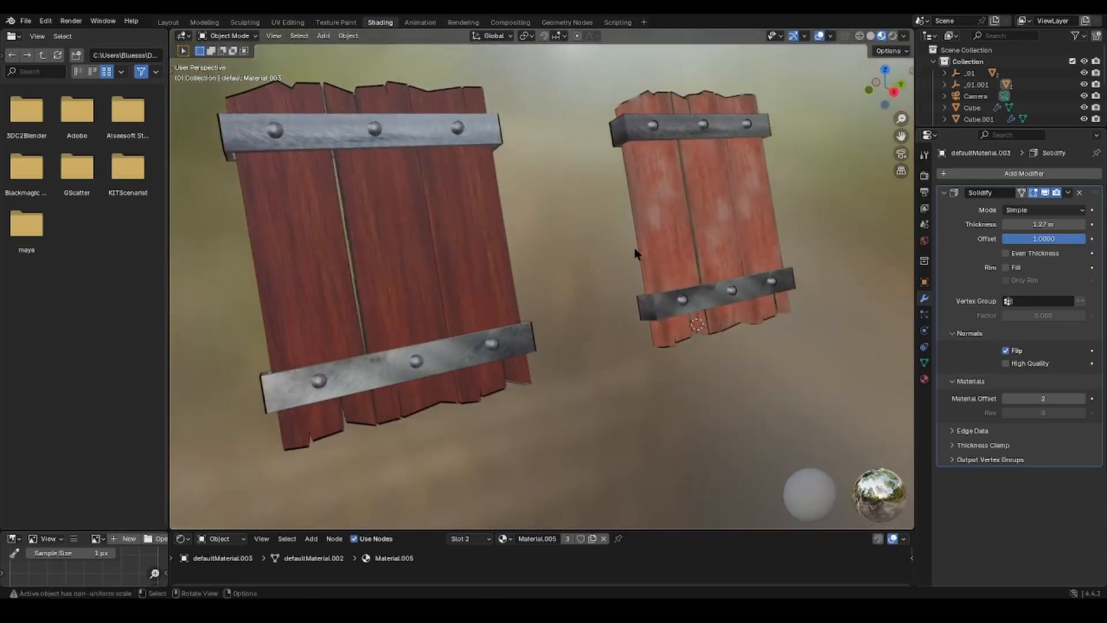
pyautogui.scroll(-2, 632, 248)
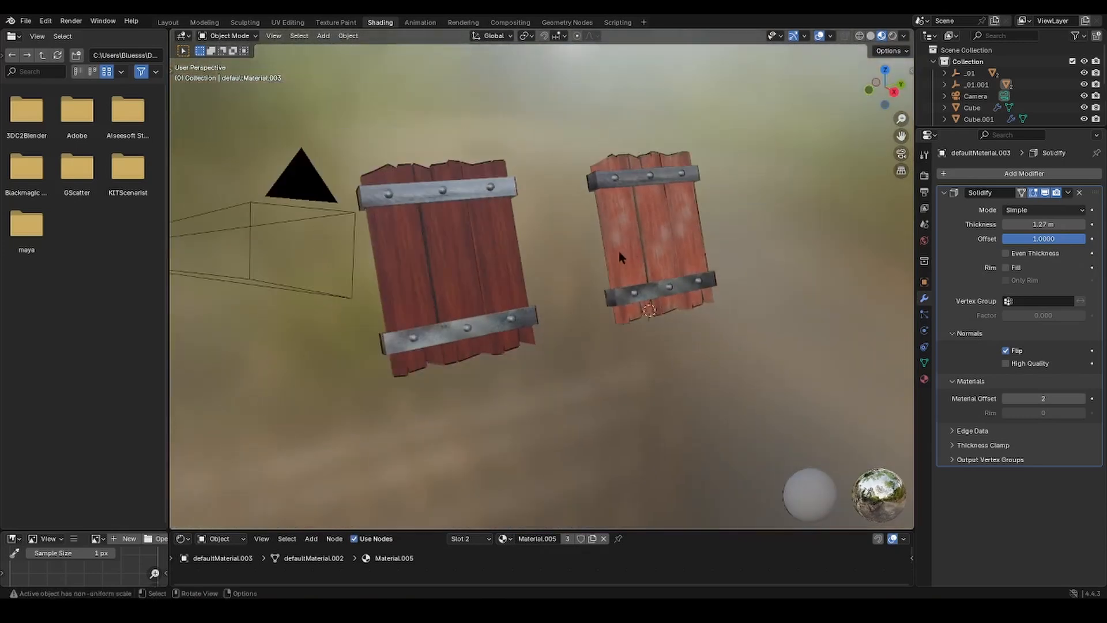
# Remove the Solidify modifier from the shield copy's planks
pyautogui.click(493, 254)
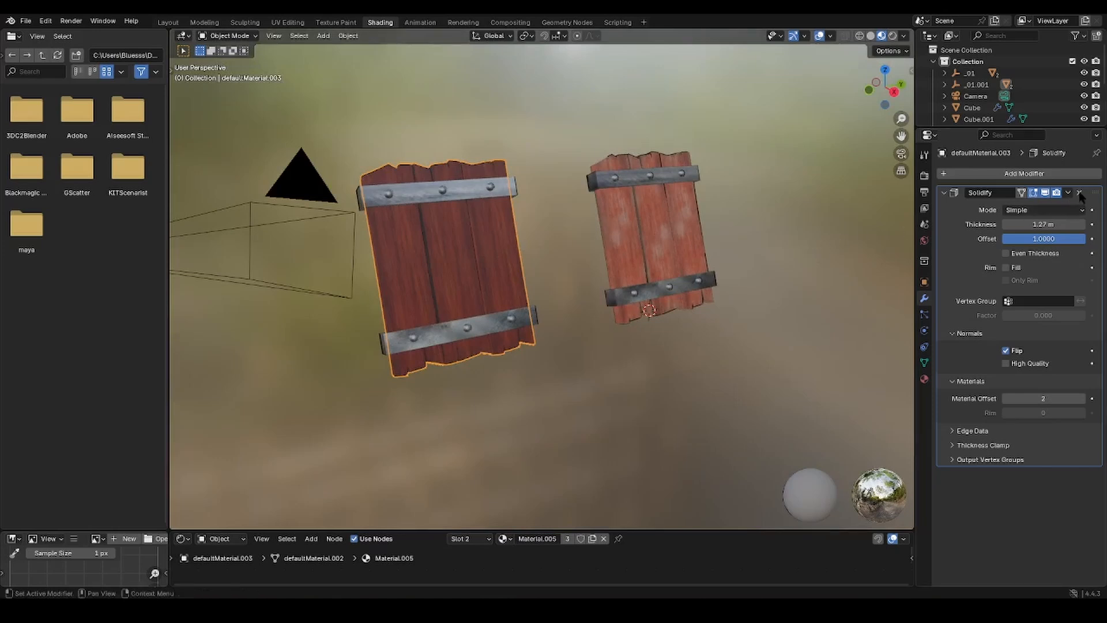
pyautogui.scroll(3, 596, 237)
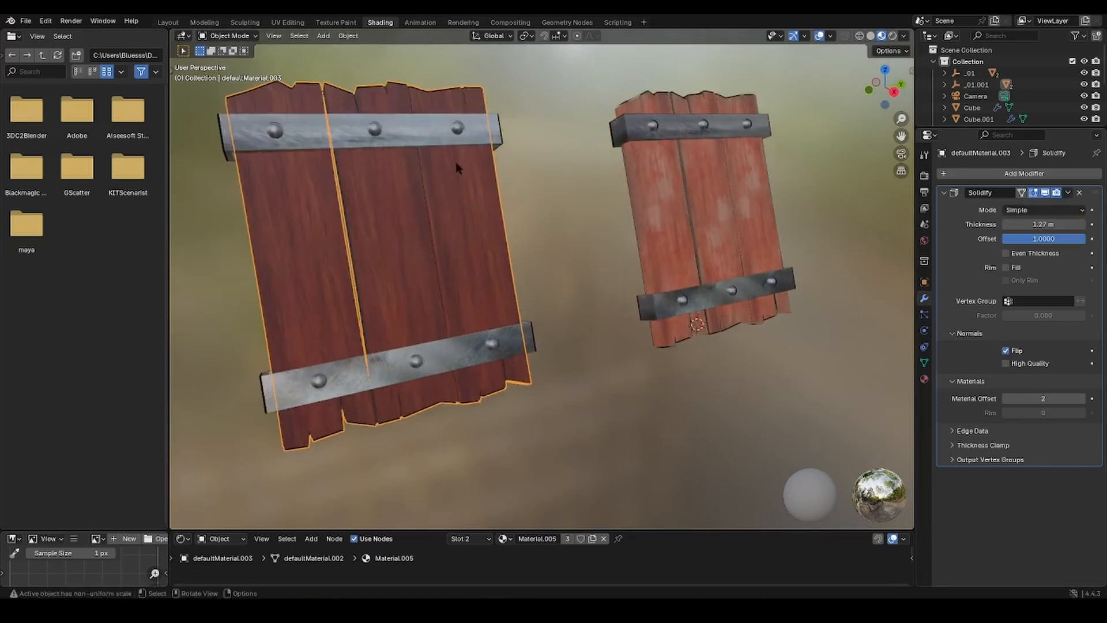
pyautogui.click(488, 135)
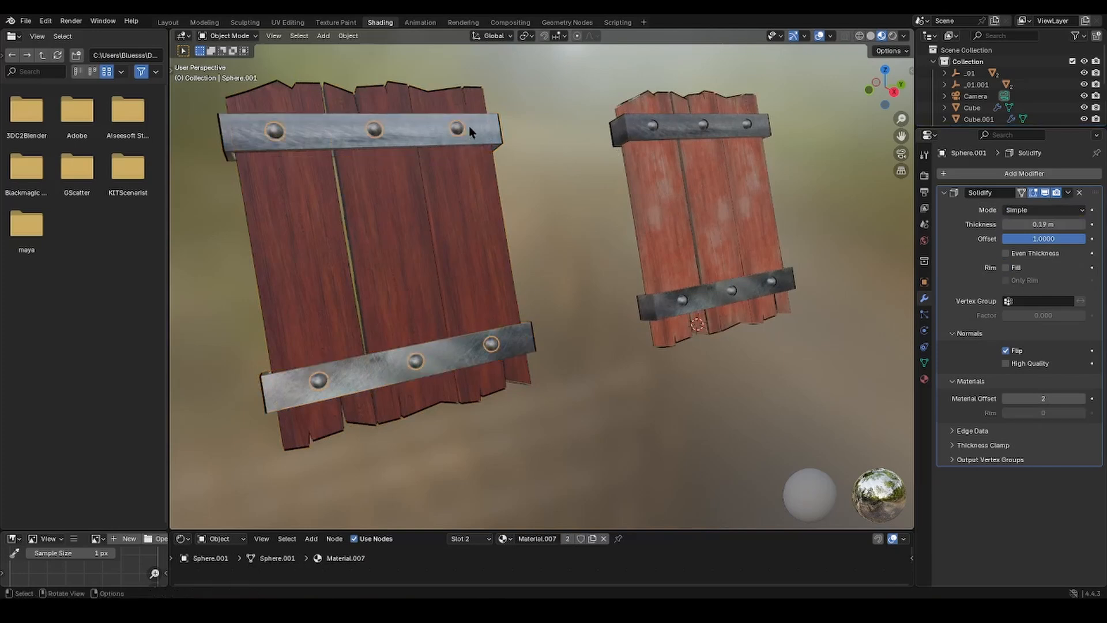
pyautogui.click(1068, 193)
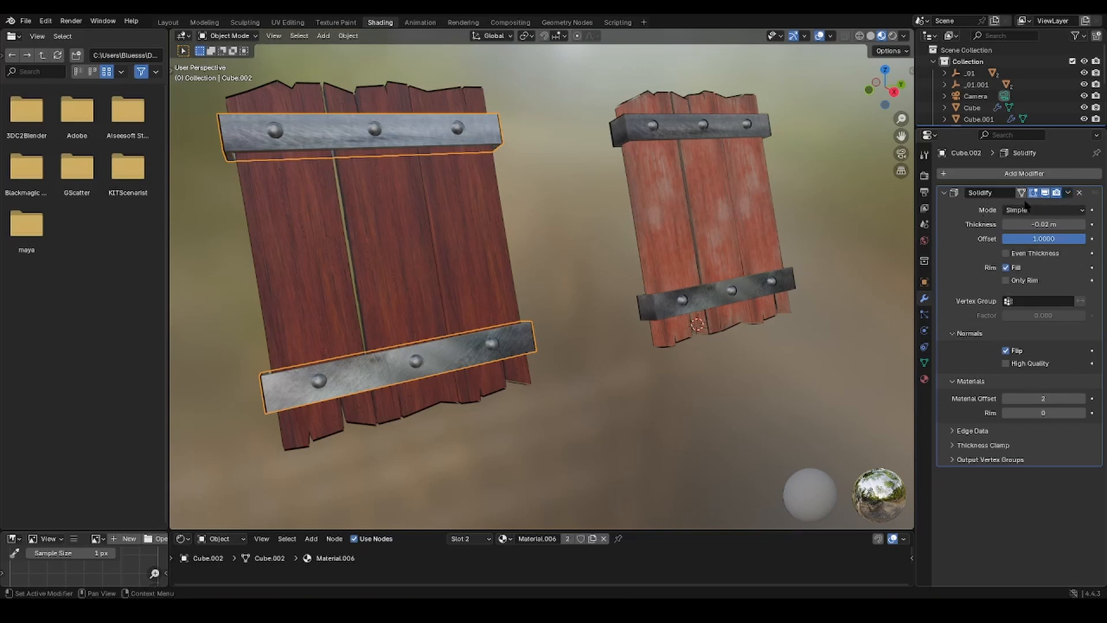
pyautogui.click(477, 211)
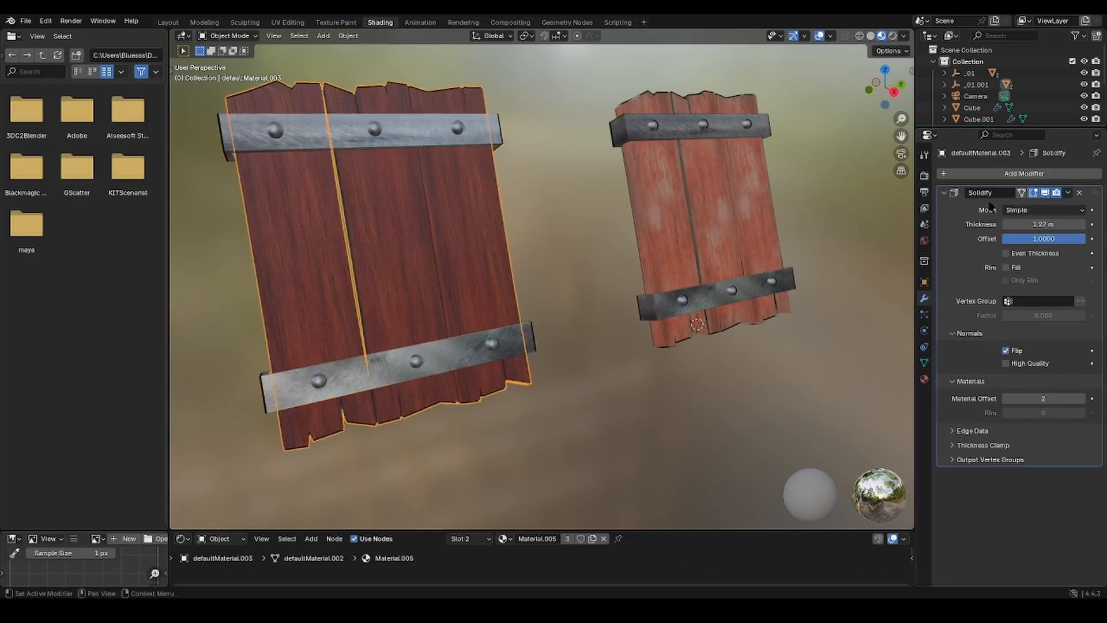
pyautogui.hotkey('ctrl', 'x')
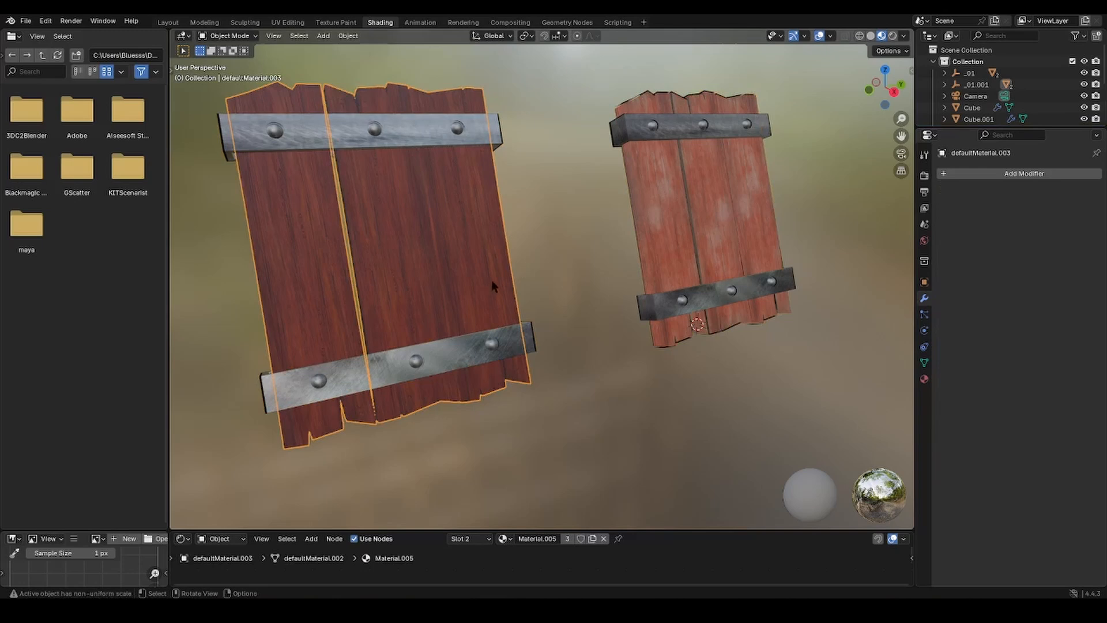
pyautogui.scroll(-2, 493, 287)
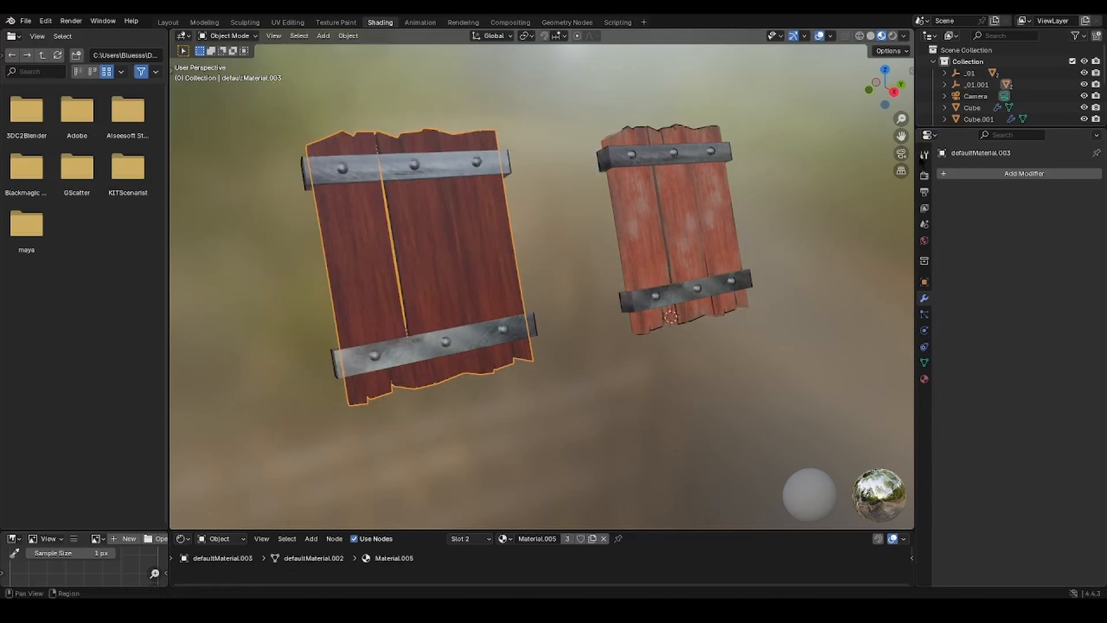
# Switch to the camera view and add a Grease Pencil Stroke object to the scene
pyautogui.click(902, 153)
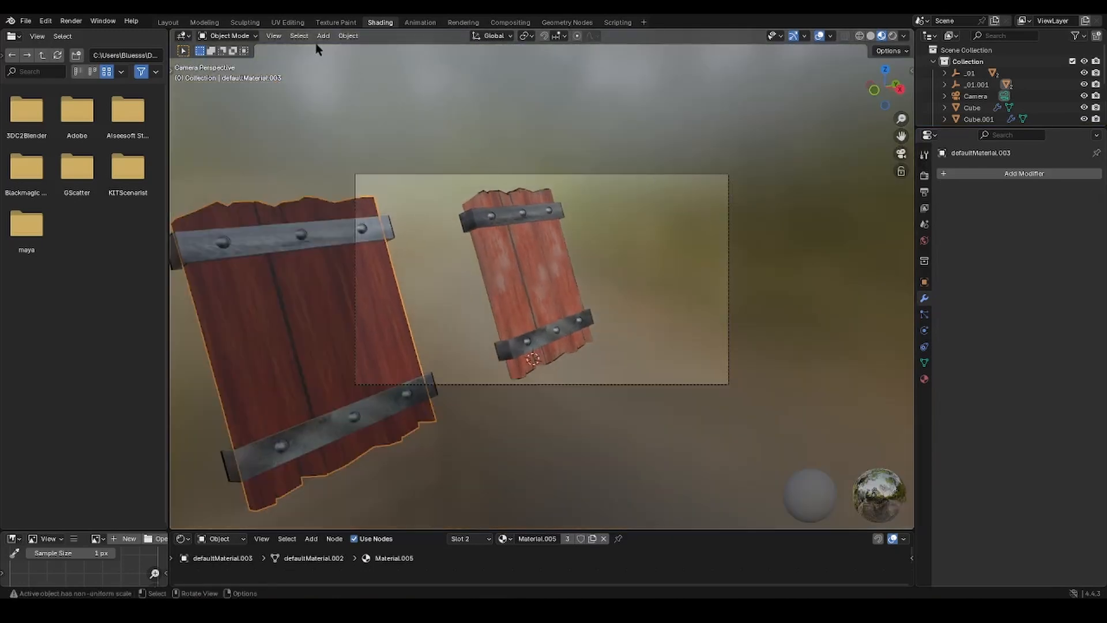
pyautogui.click(322, 36)
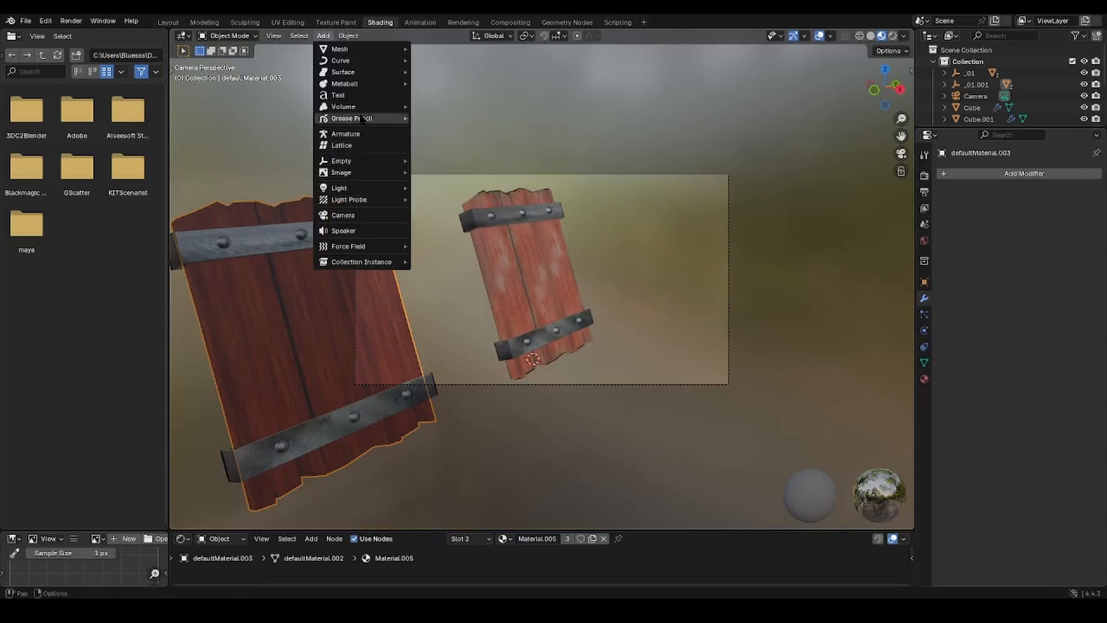
pyautogui.moveTo(362, 118)
pyautogui.click(459, 129)
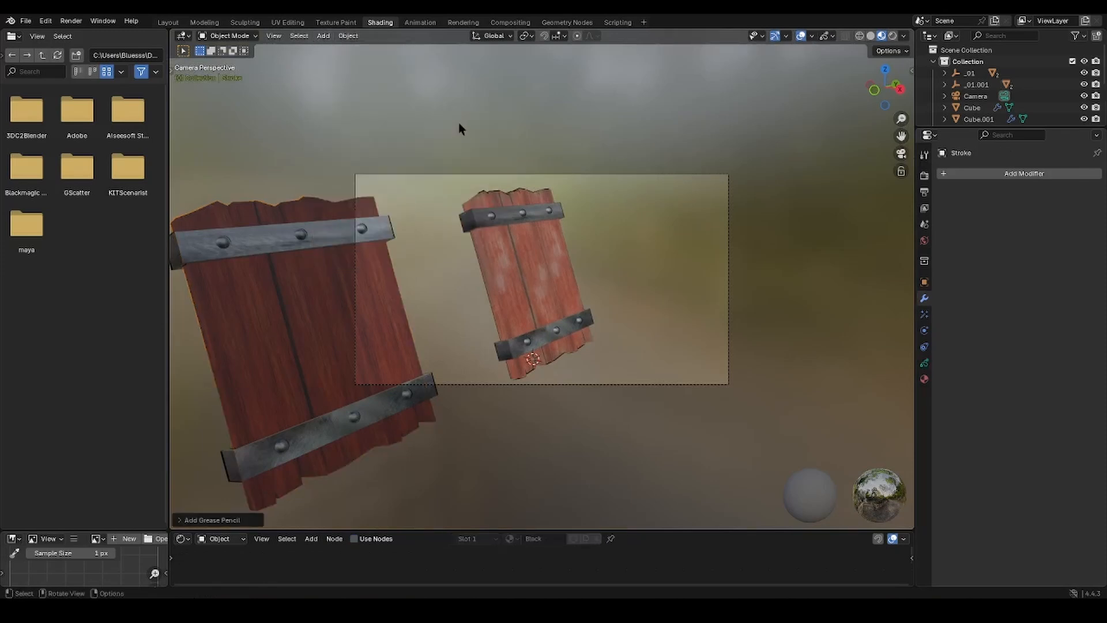
# Move the Grease Pencil stroke above and to the right of the original shield, and enlarge it
pyautogui.press('g')
pyautogui.click(733, 122)
pyautogui.press('s')
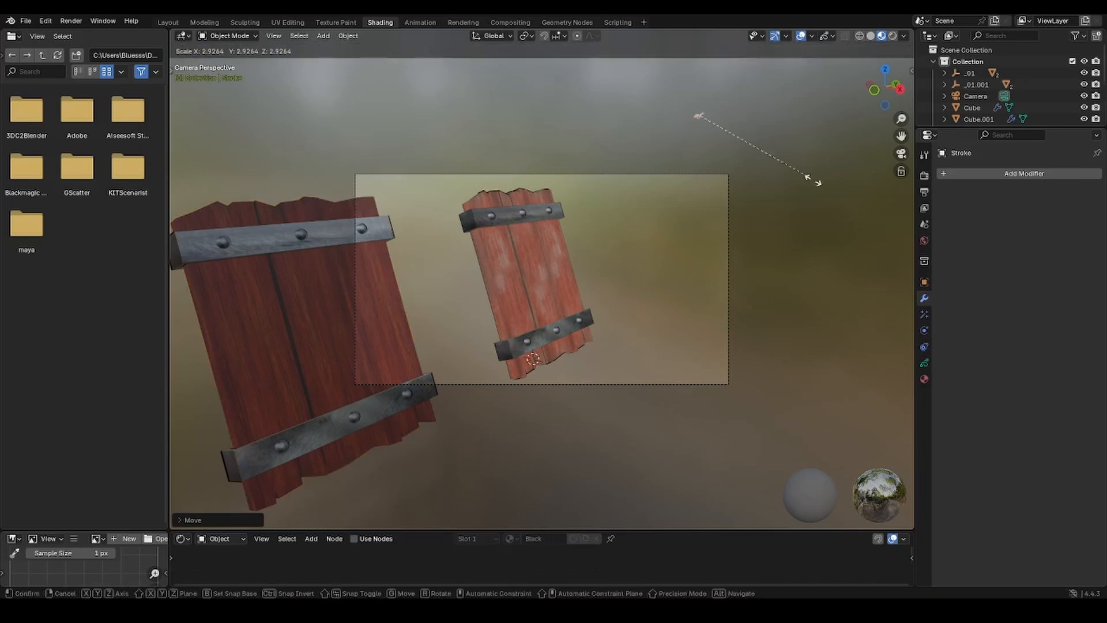
pyautogui.click(602, 300)
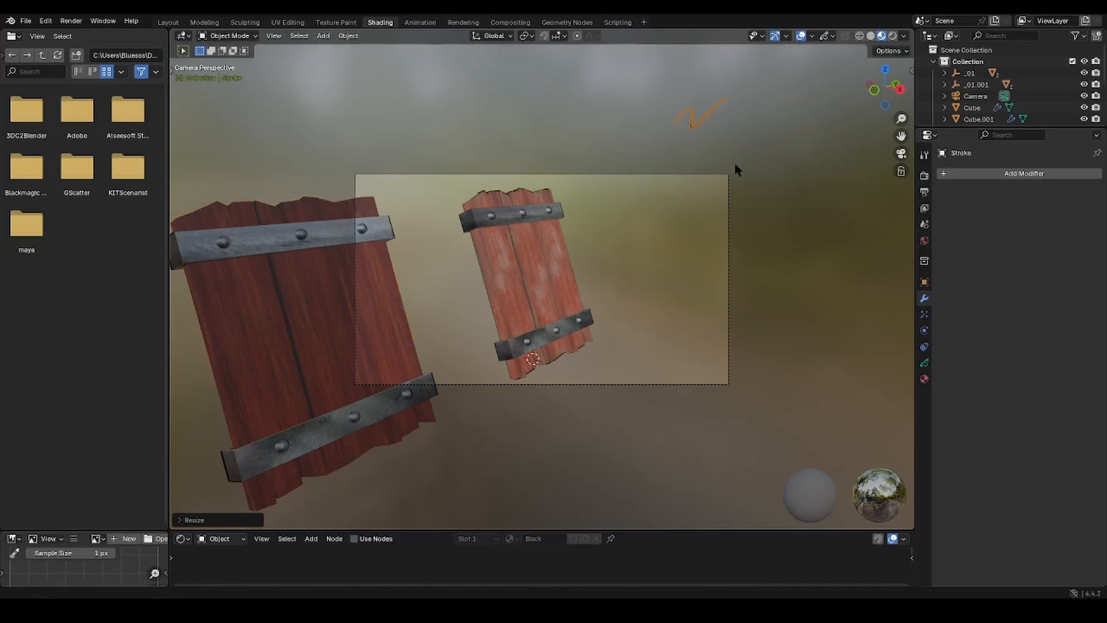
pyautogui.click(693, 122)
pyautogui.moveTo(616, 224); pyautogui.dragTo(598, 259, button='middle')
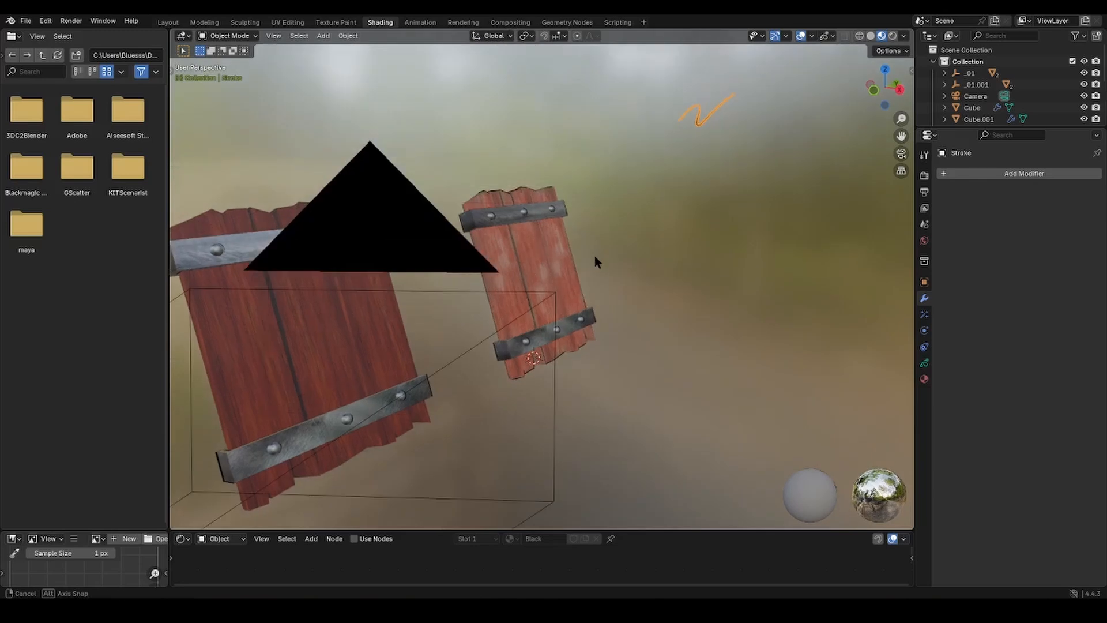
pyautogui.moveTo(564, 291); pyautogui.dragTo(675, 174, button='middle')
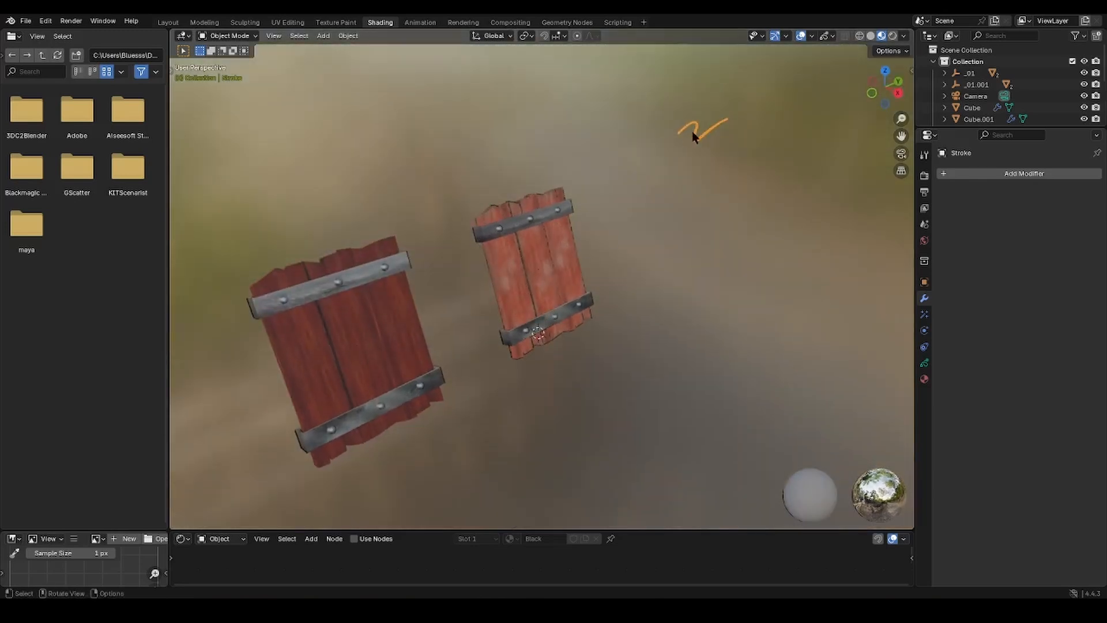
# Review the Grease Pencil stroke's Black material line type and style options, along with its layer settings
pyautogui.click(412, 337)
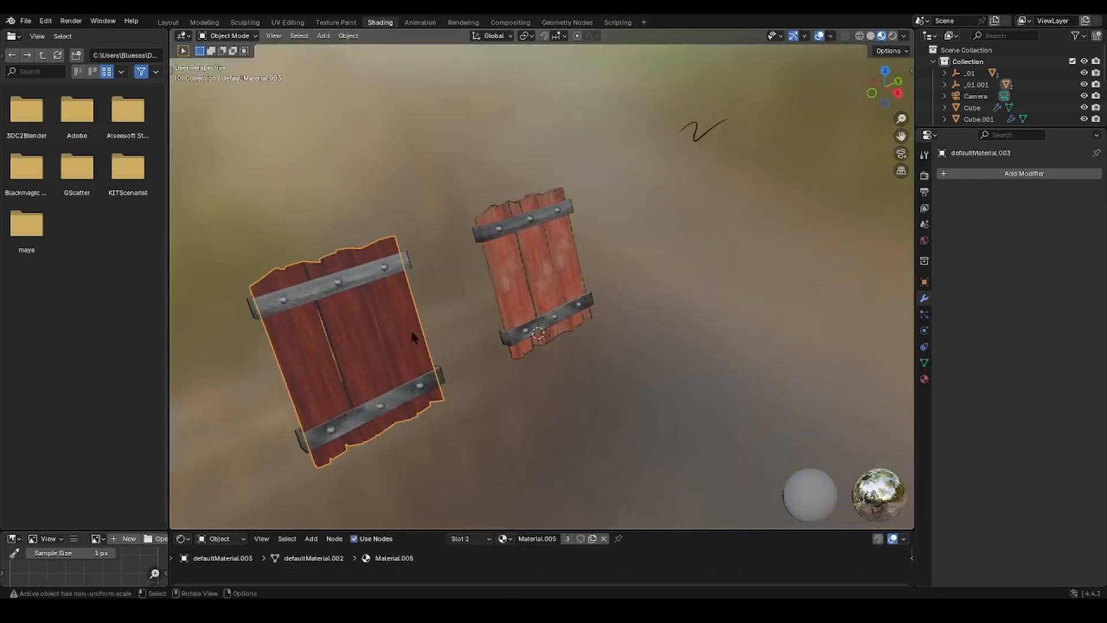
pyautogui.click(704, 135)
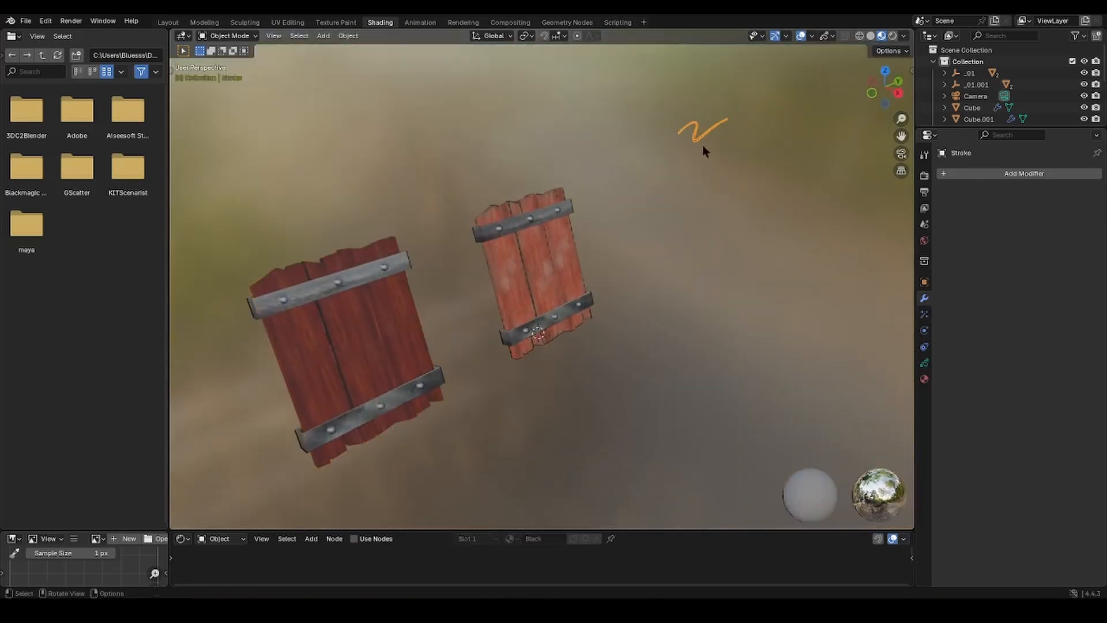
pyautogui.click(924, 379)
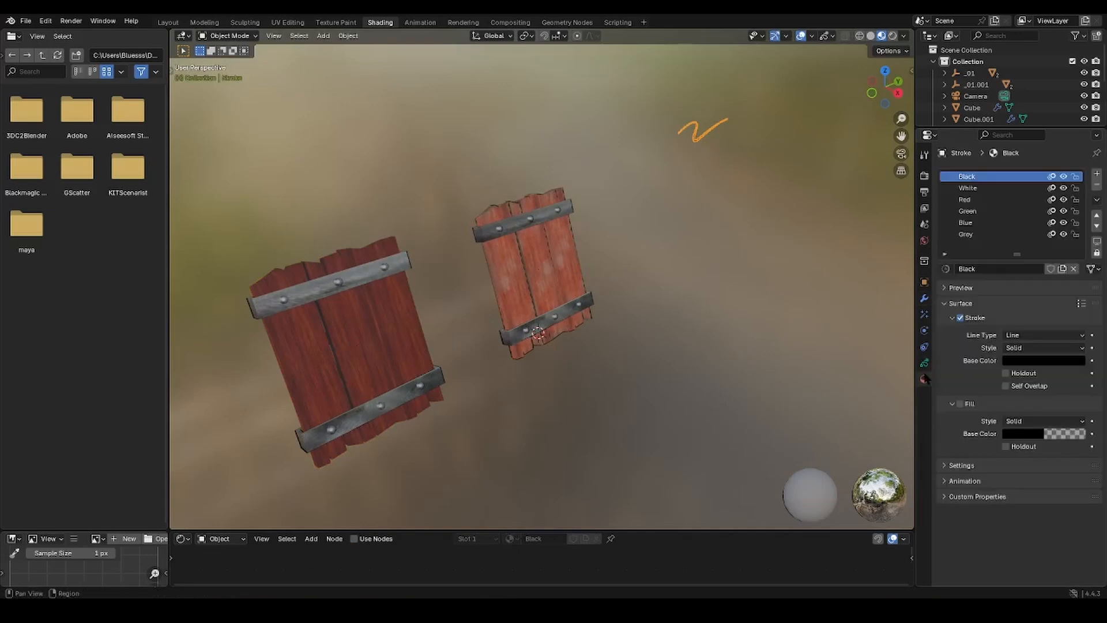
pyautogui.click(1019, 336)
pyautogui.click(1029, 349)
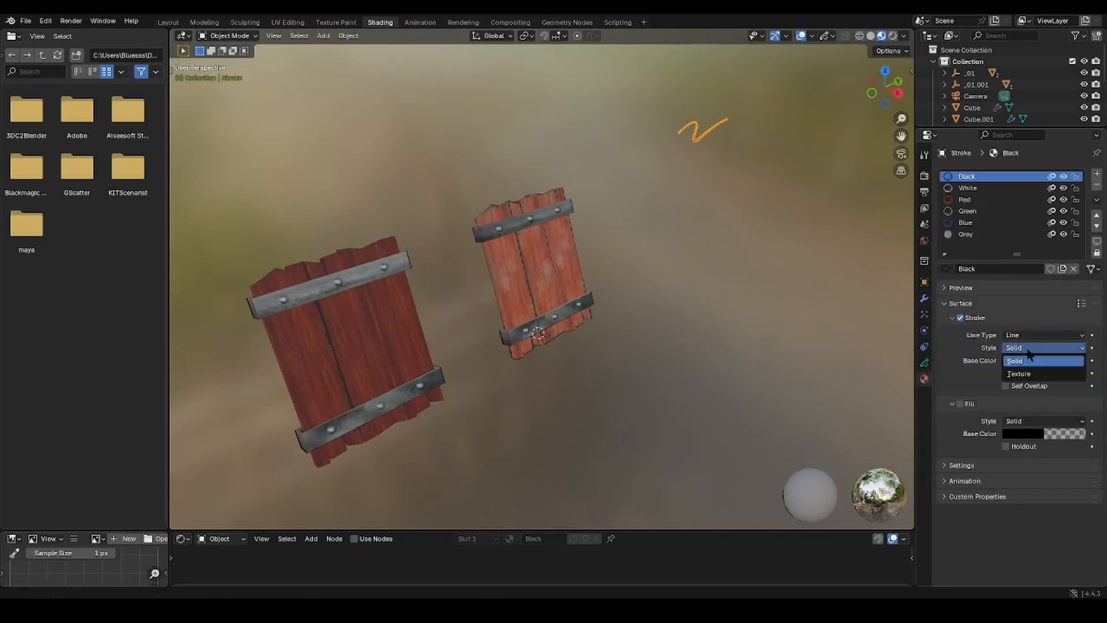
pyautogui.click(1030, 357)
pyautogui.click(925, 363)
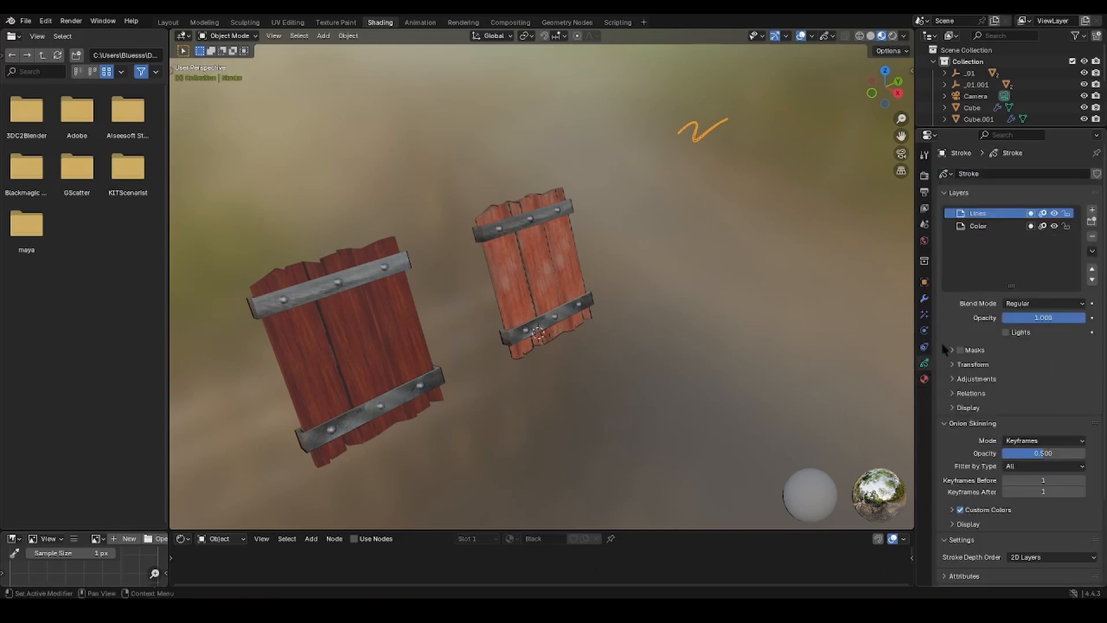
# Add a Line Art modifier to the Grease Pencil stroke
pyautogui.click(924, 298)
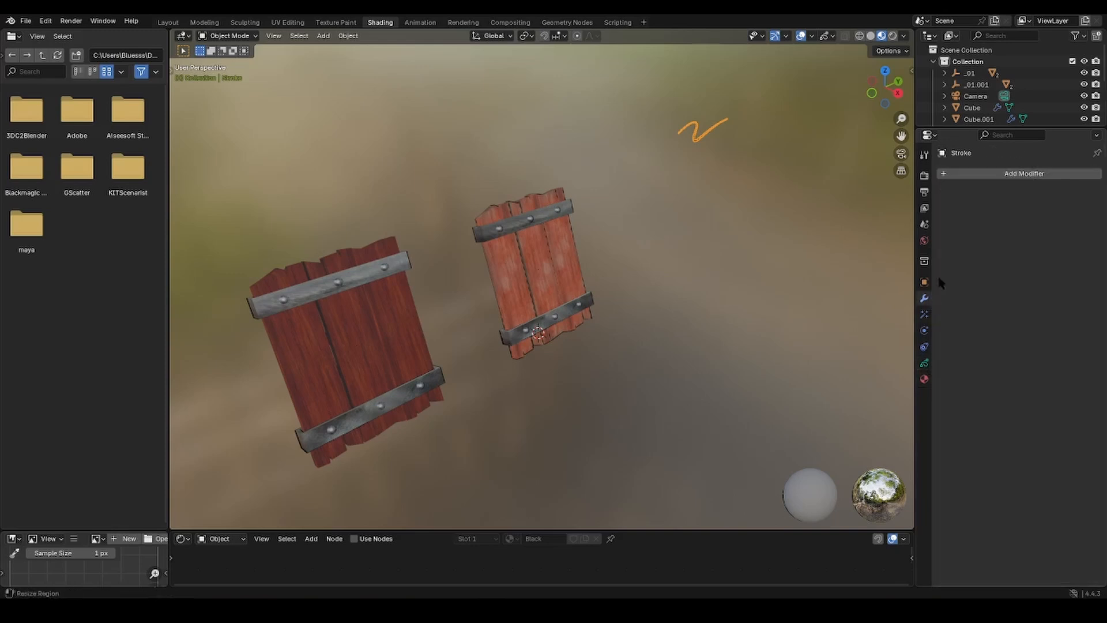
pyautogui.click(992, 172)
pyautogui.moveTo(992, 174)
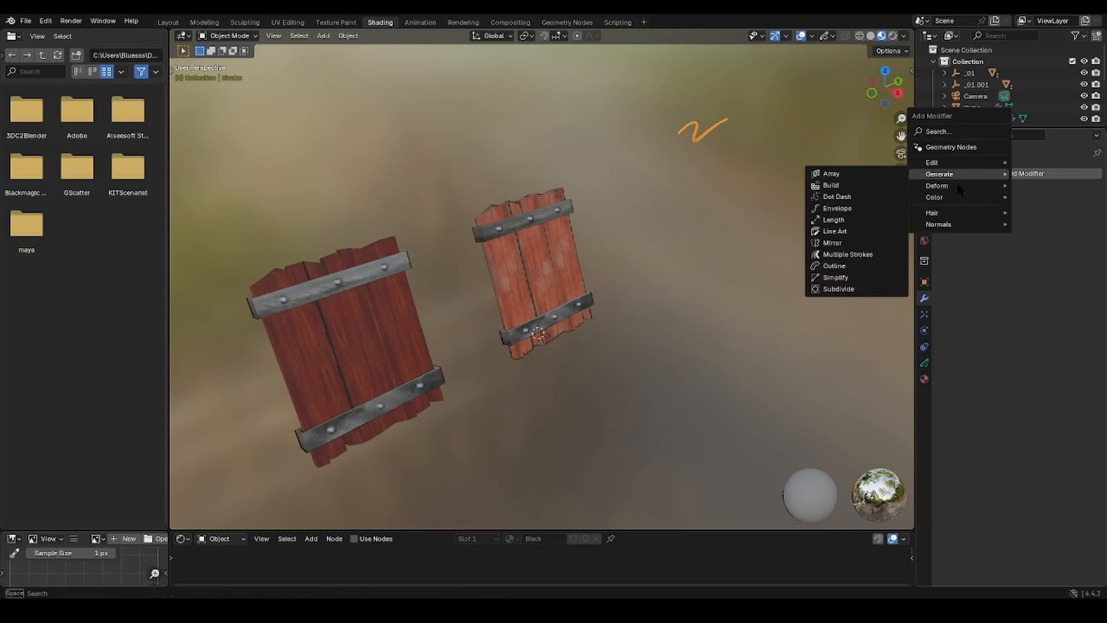
pyautogui.moveTo(952, 184)
pyautogui.click(848, 231)
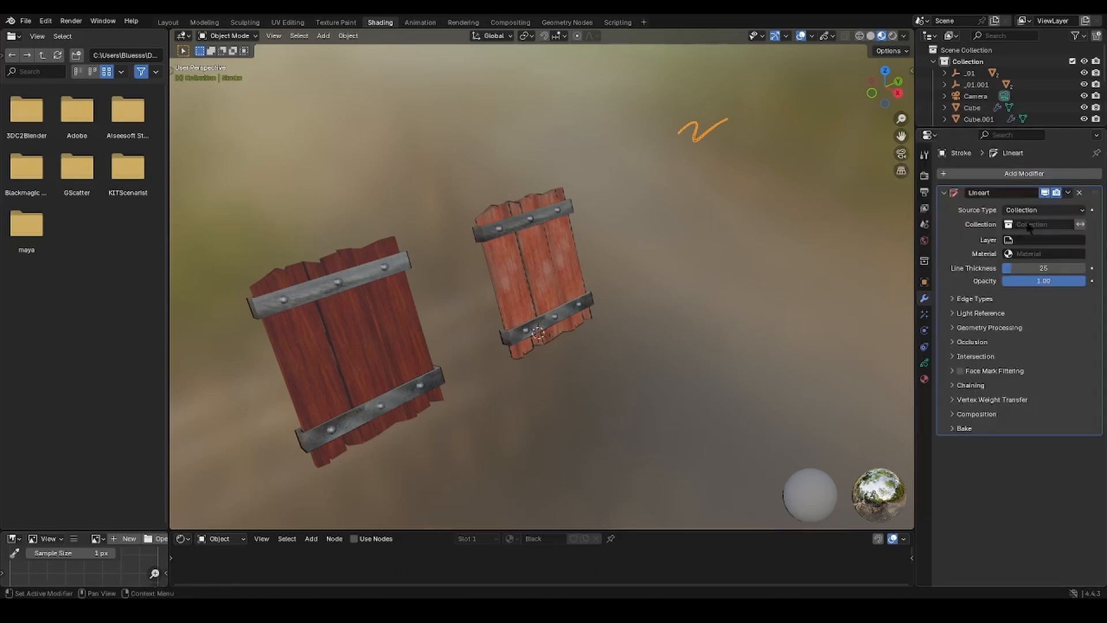
# Set the Line Art modifier's source type to Scene, its layer to Color and its material to Black
pyautogui.click(1050, 211)
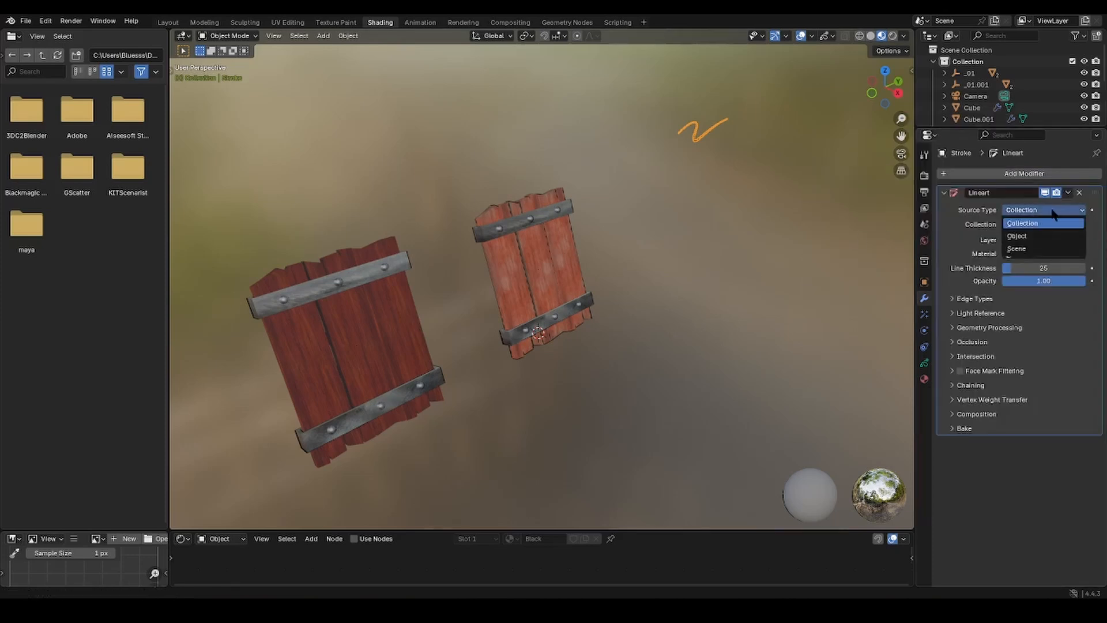
pyautogui.click(1038, 249)
pyautogui.click(1048, 226)
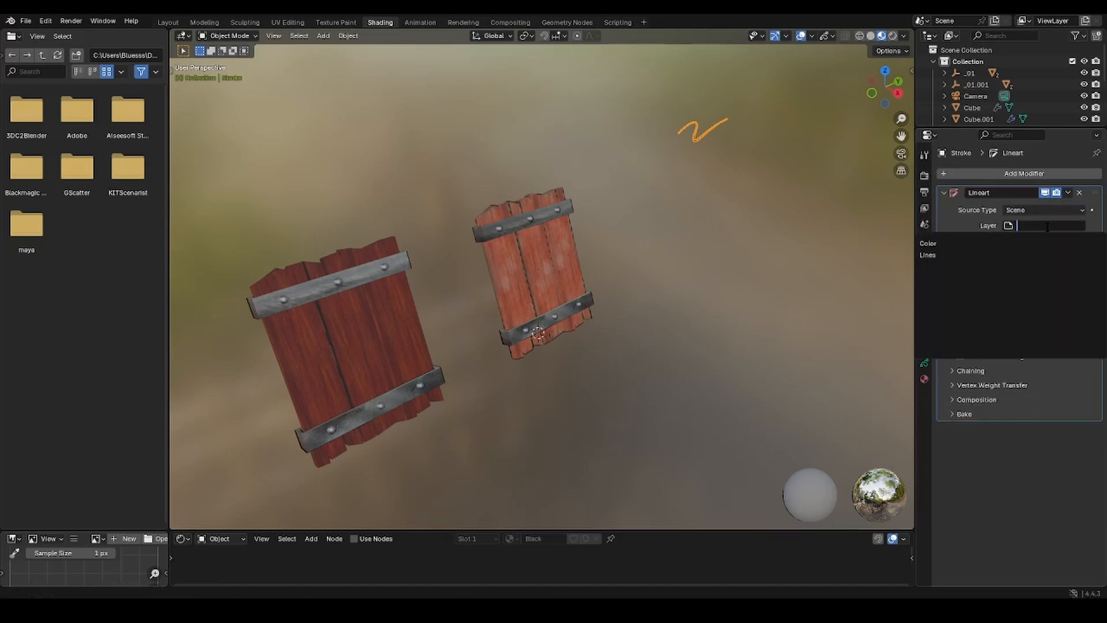
pyautogui.click(930, 242)
pyautogui.click(1030, 240)
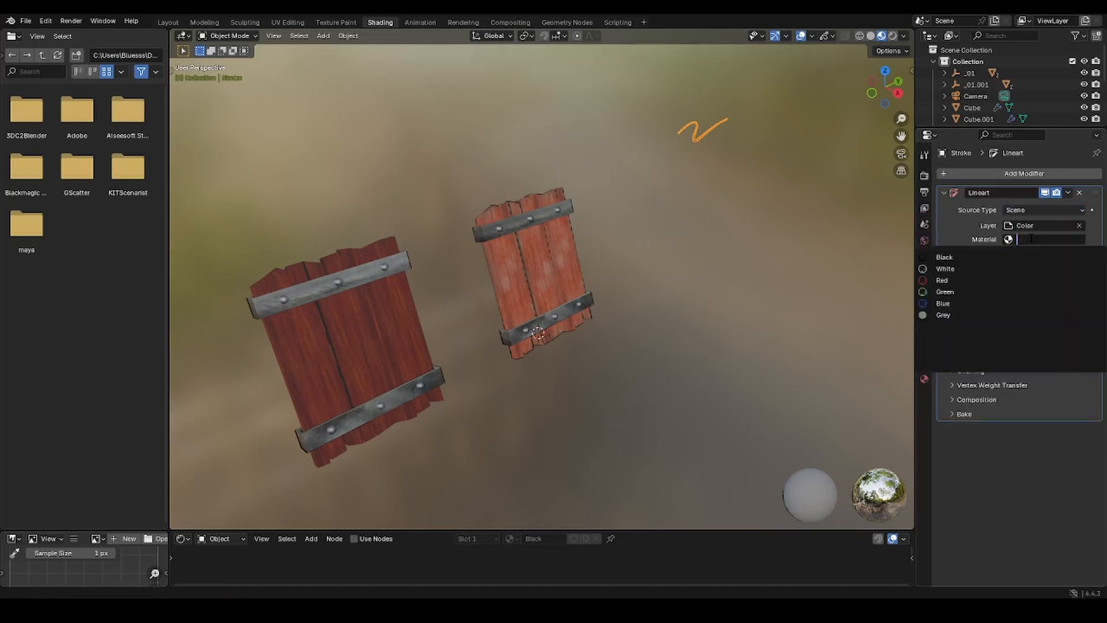
pyautogui.click(945, 257)
# Examine the generated line art on both shields from the front, from the side and close up
pyautogui.scroll(2, 655, 286)
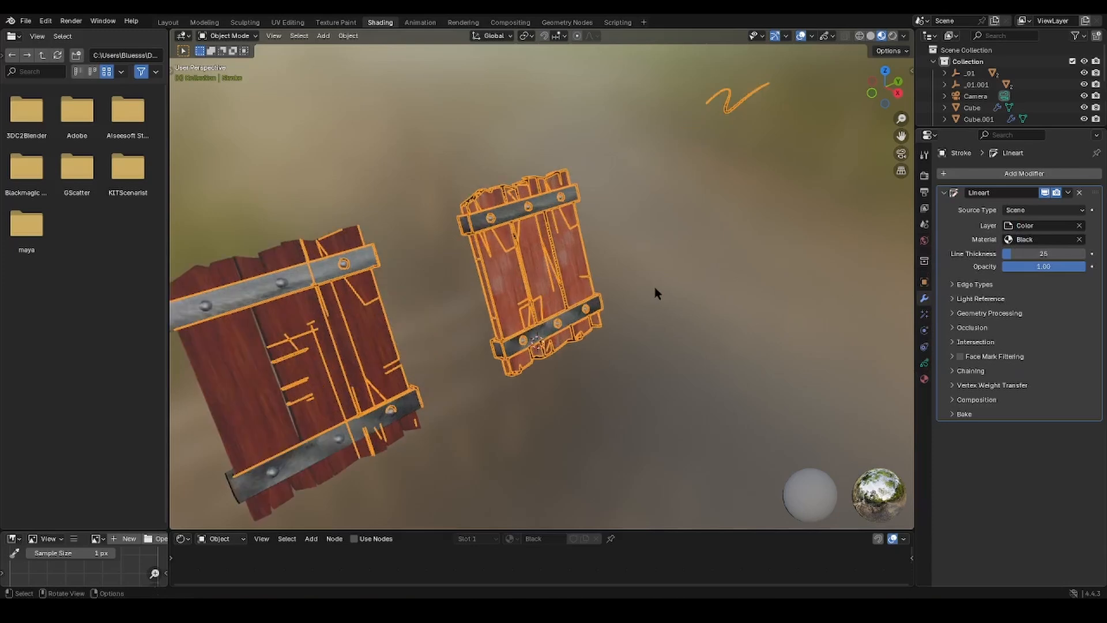
pyautogui.scroll(2, 655, 286)
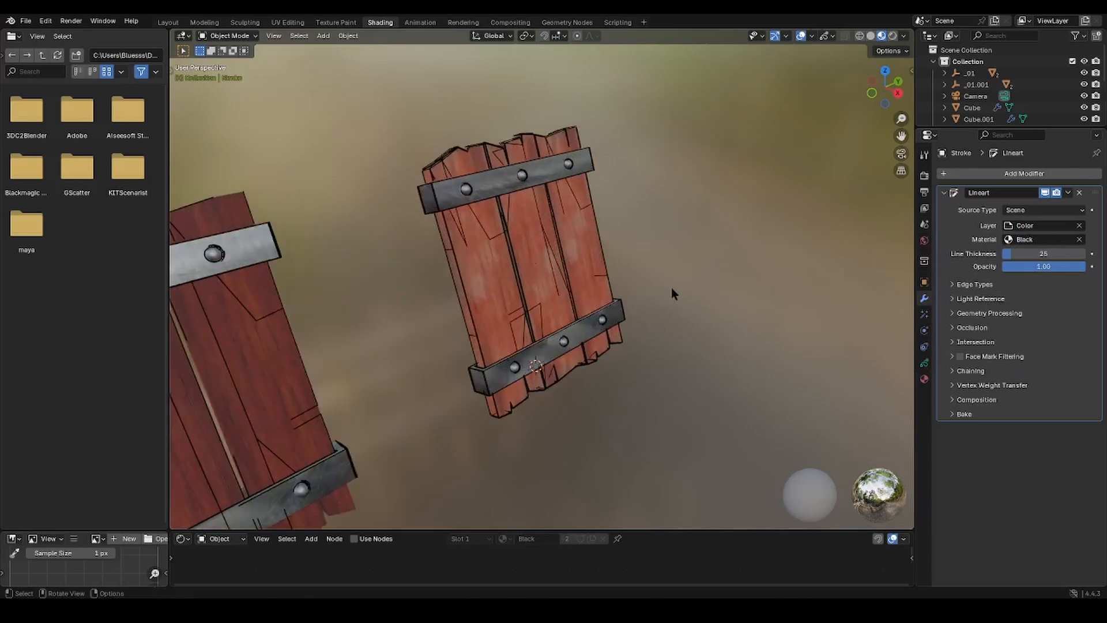
pyautogui.scroll(-3, 729, 263)
pyautogui.scroll(3, 738, 254)
pyautogui.moveTo(734, 263); pyautogui.dragTo(496, 265, button='middle')
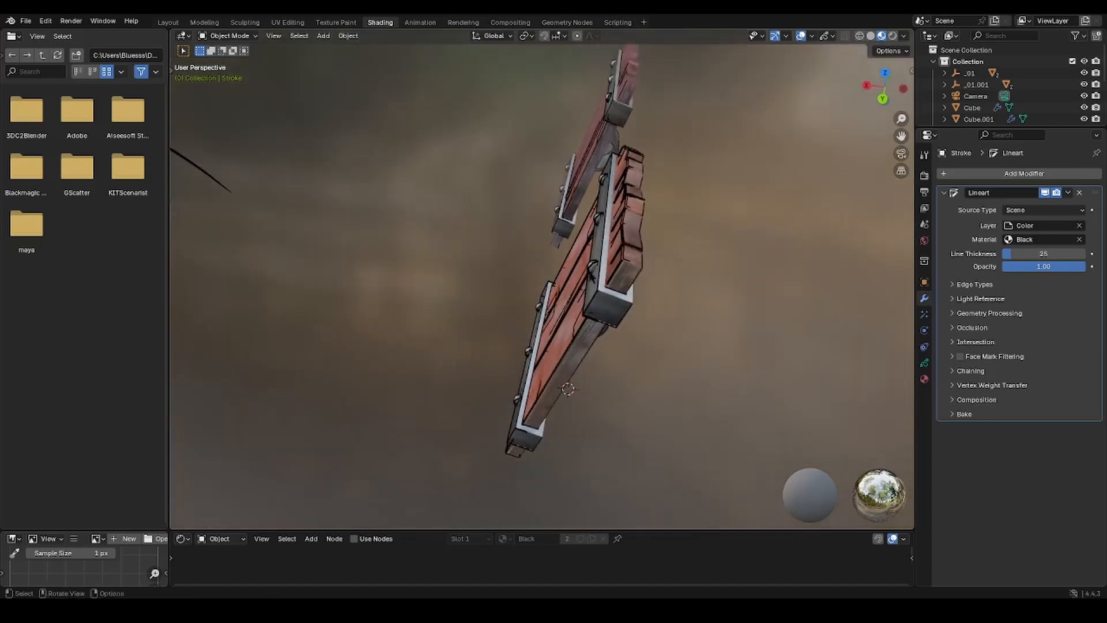
pyautogui.moveTo(593, 277); pyautogui.dragTo(789, 262, button='middle')
pyautogui.scroll(4, 791, 266)
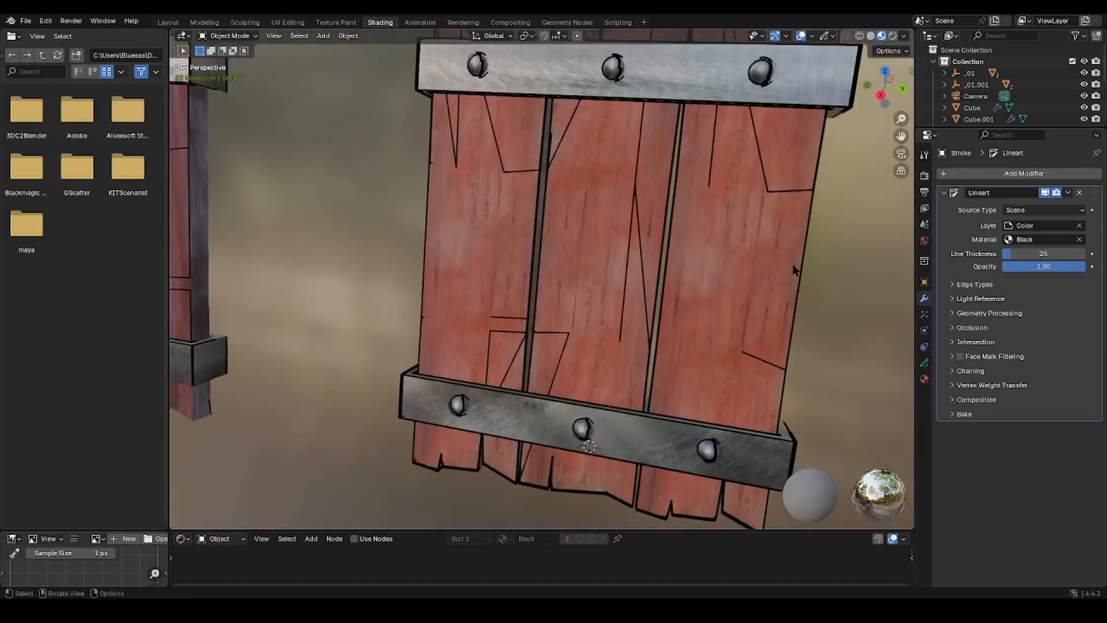
pyautogui.click(763, 213)
pyautogui.scroll(-2, 762, 214)
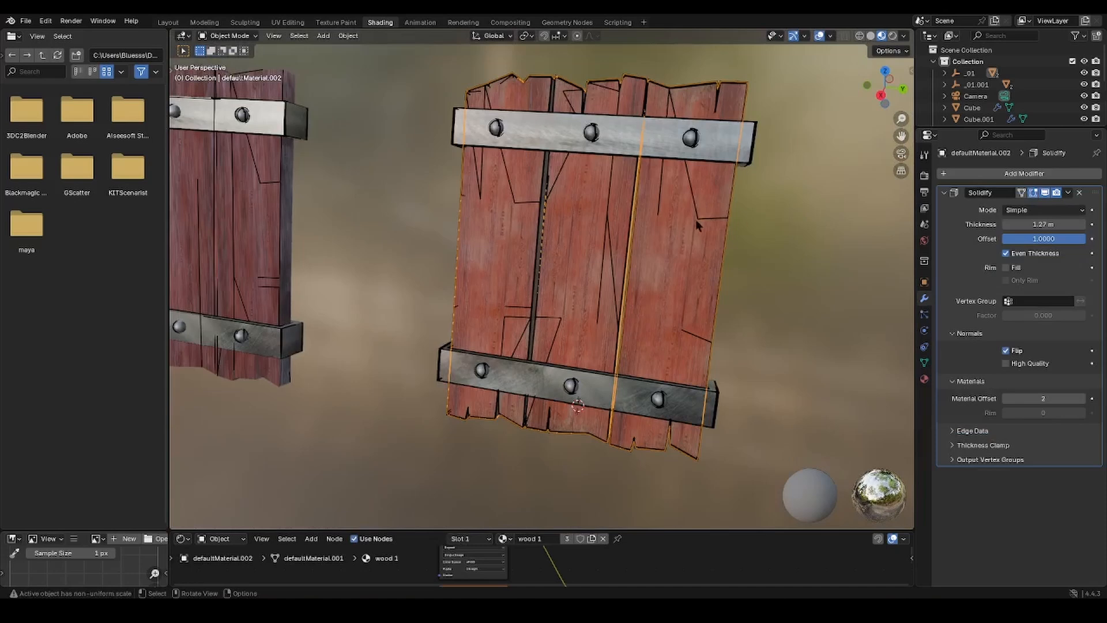
pyautogui.scroll(-3, 719, 168)
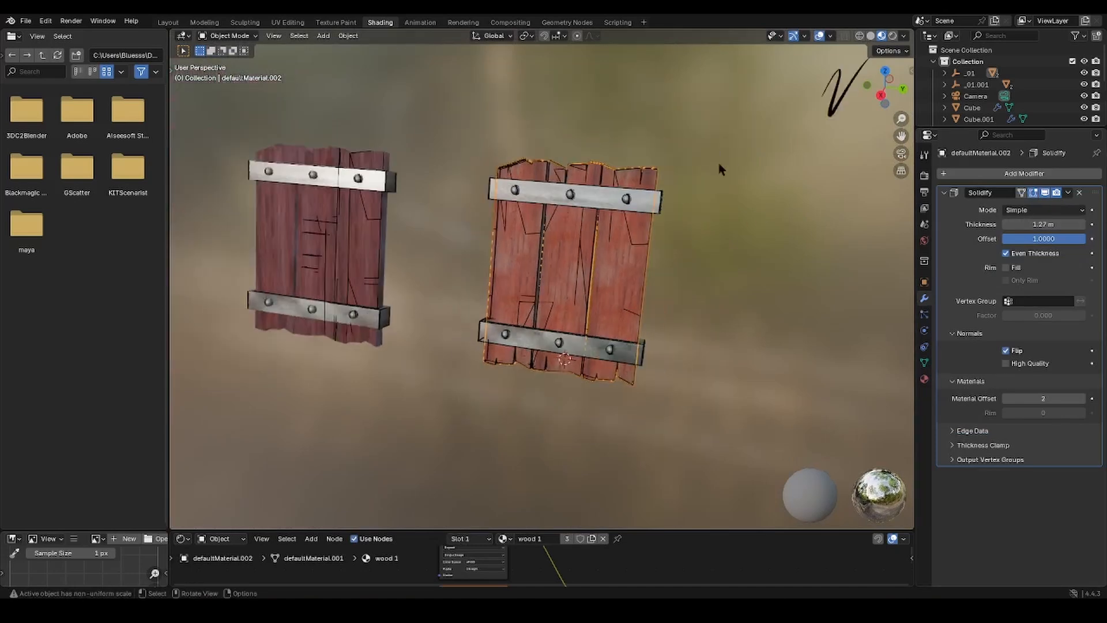
pyautogui.press('a')
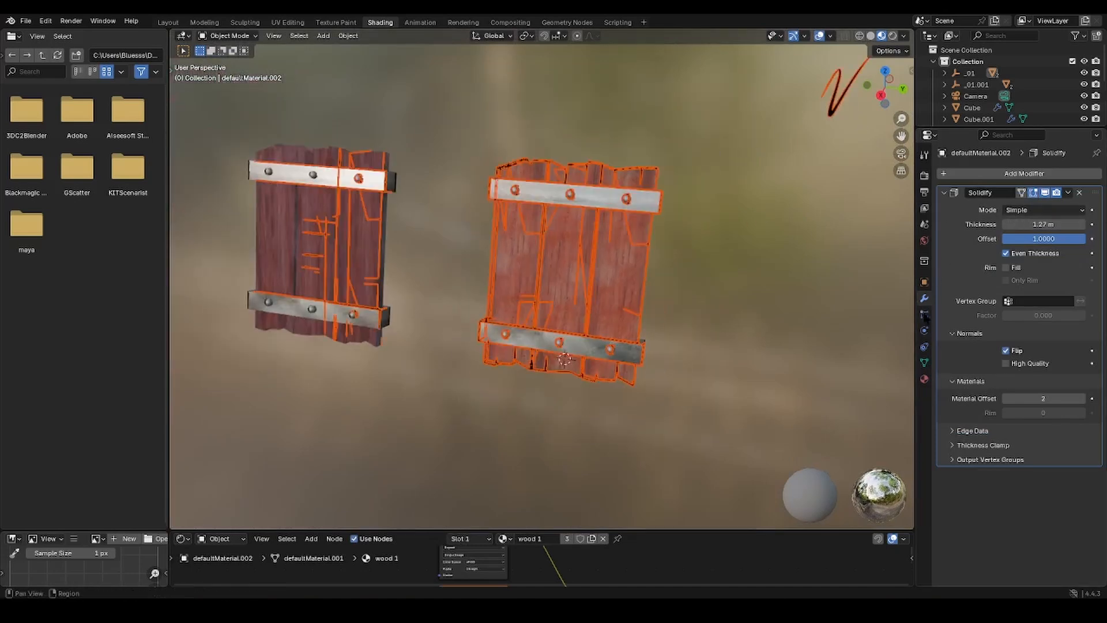
pyautogui.click(826, 149)
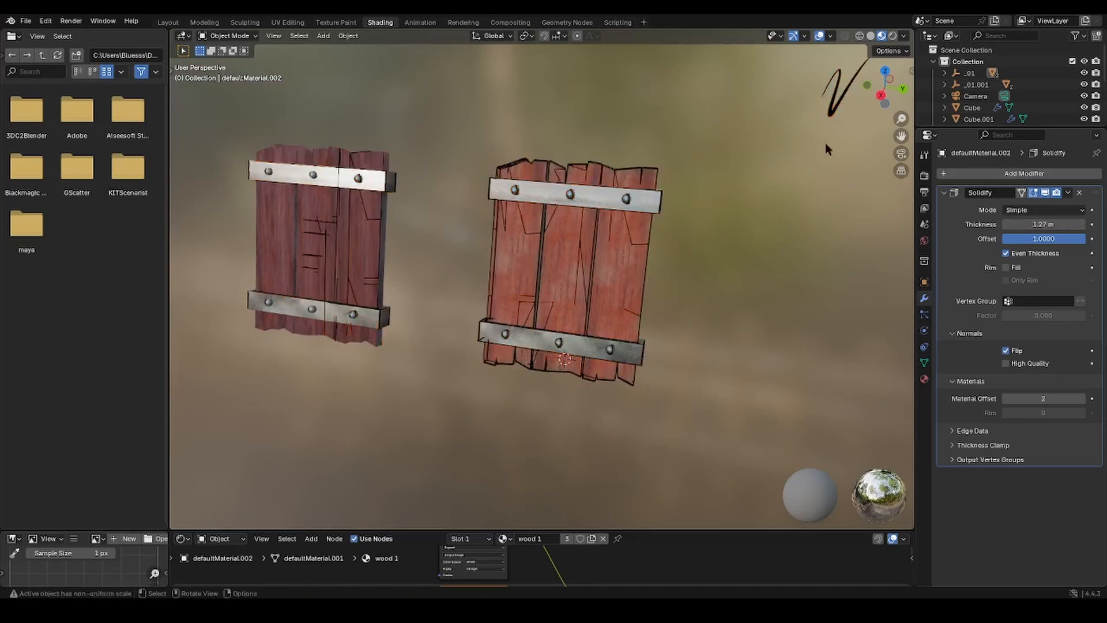
# Change the stroke's Line Art source type to Object and pick the shield copy's planks as the source object
pyautogui.click(837, 108)
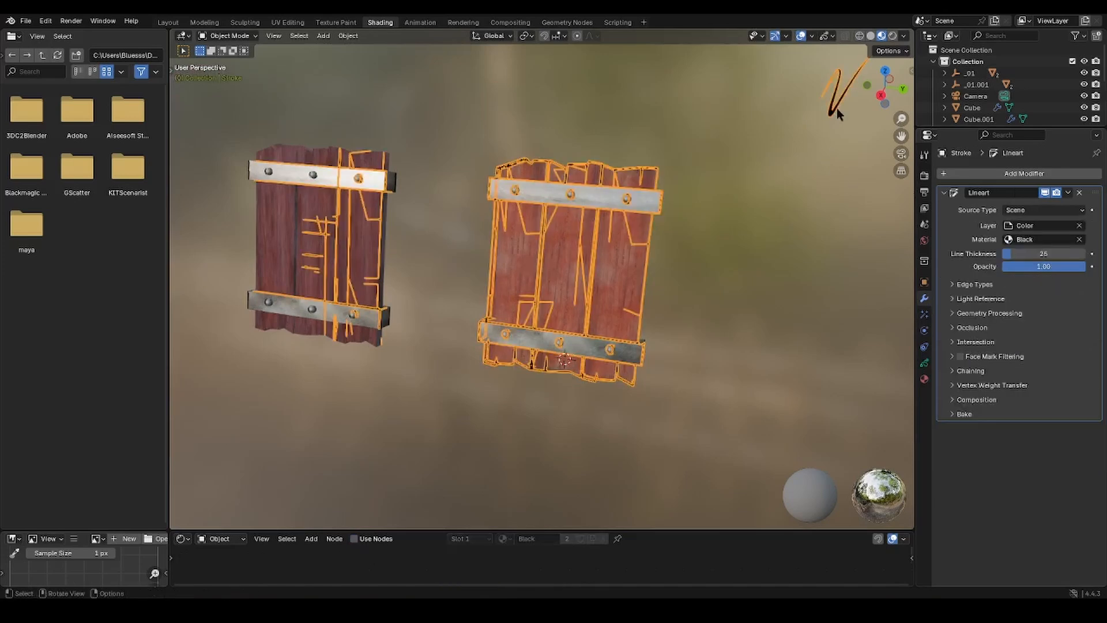
pyautogui.click(1046, 210)
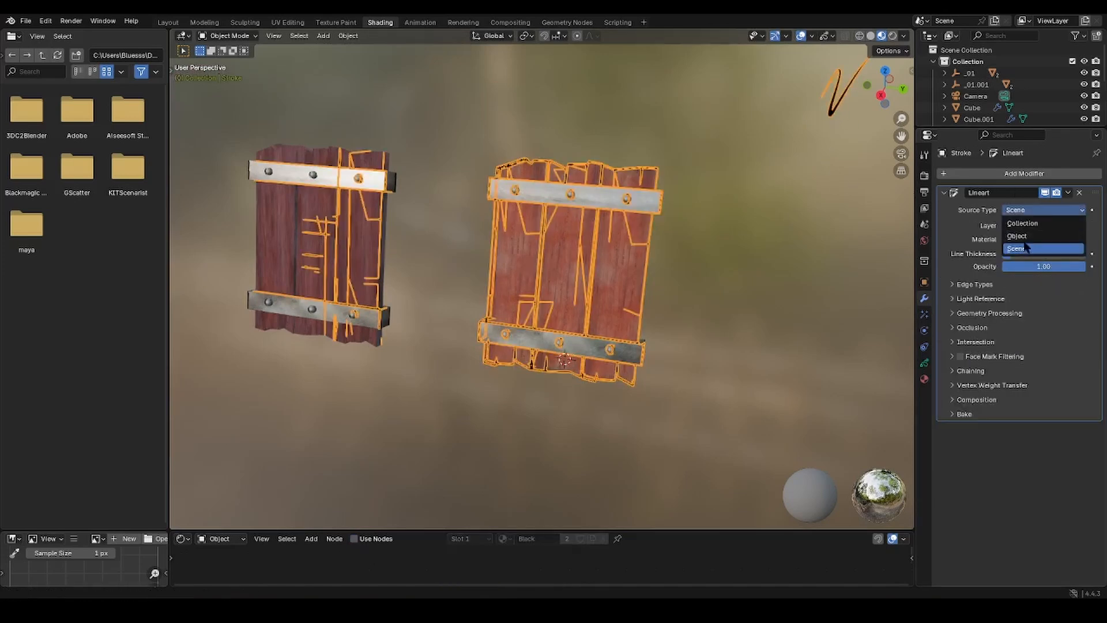
pyautogui.click(1020, 236)
pyautogui.click(1079, 224)
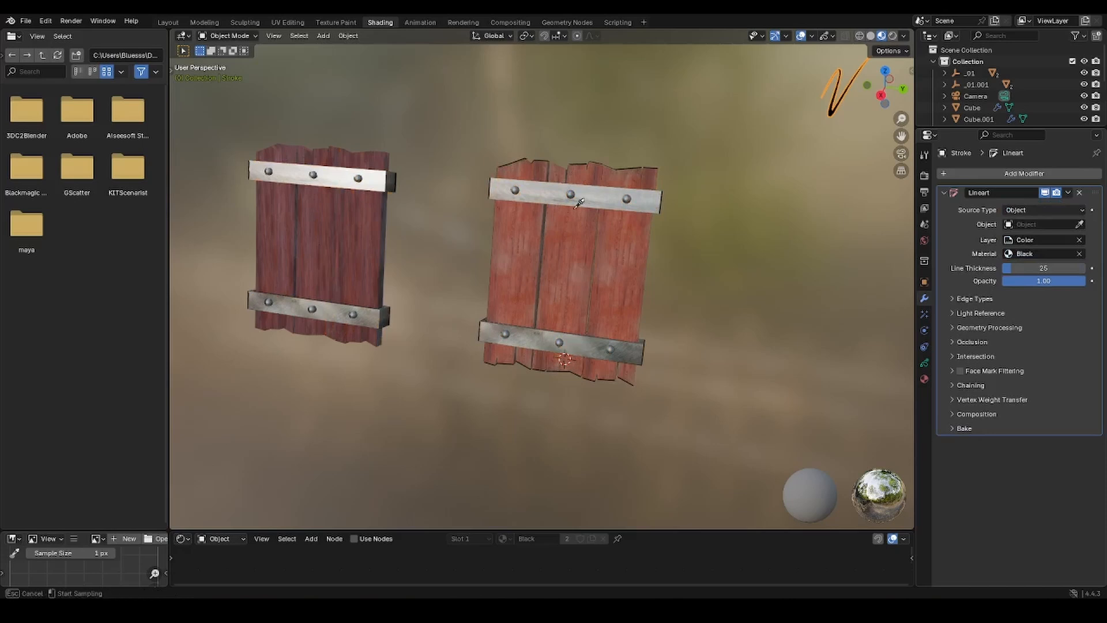
pyautogui.click(357, 215)
# Examine the line art on the shield copy's planks up close and from different angles
pyautogui.press('KP_5')
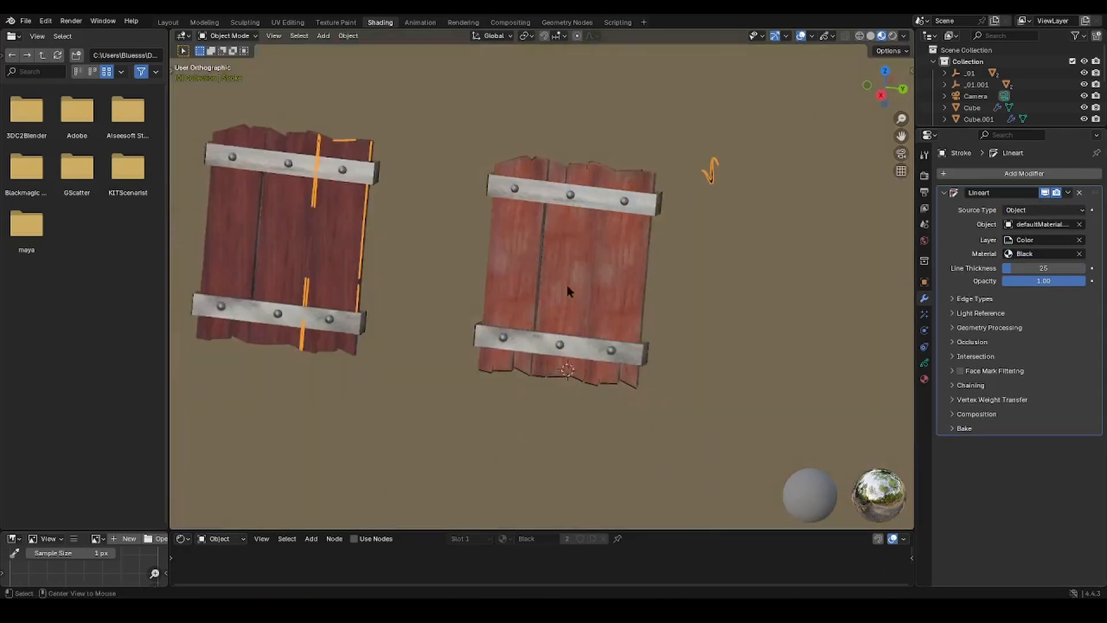
pyautogui.keyDown('alt'); pyautogui.moveTo(567, 286); pyautogui.dragTo(395, 342, button='middle'); pyautogui.keyUp('alt')
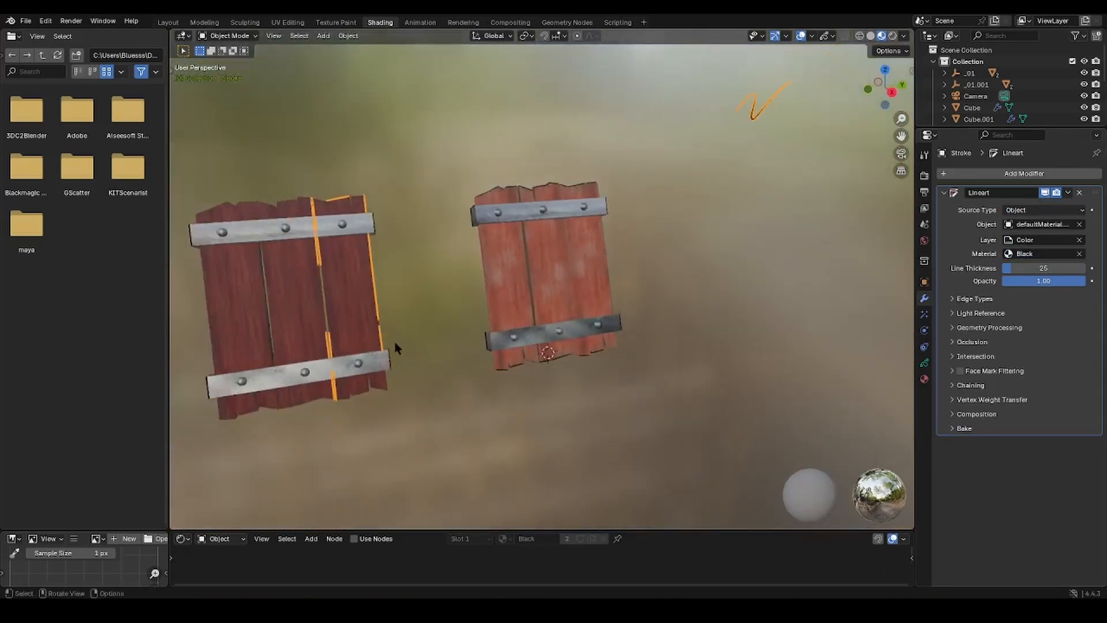
pyautogui.scroll(2, 394, 342)
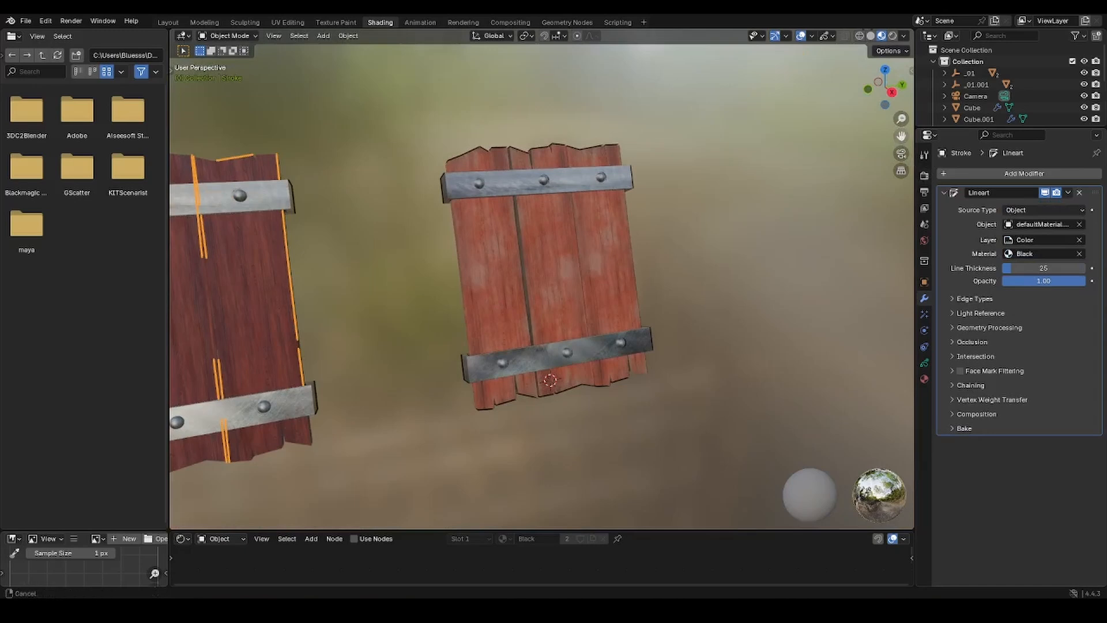
pyautogui.moveTo(901, 136); pyautogui.dragTo(407, 114)
pyautogui.click(623, 202)
pyautogui.scroll(3, 652, 218)
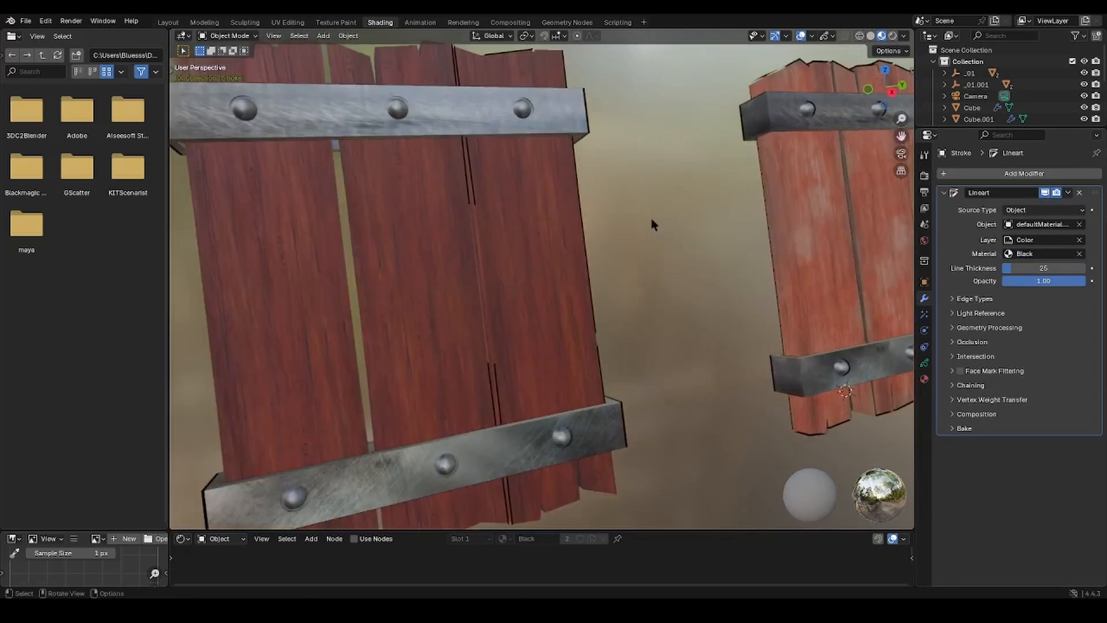
pyautogui.moveTo(671, 262); pyautogui.dragTo(680, 292, button='middle')
# Set the Line Art modifier's line thickness to 59
pyautogui.scroll(-2, 846, 254)
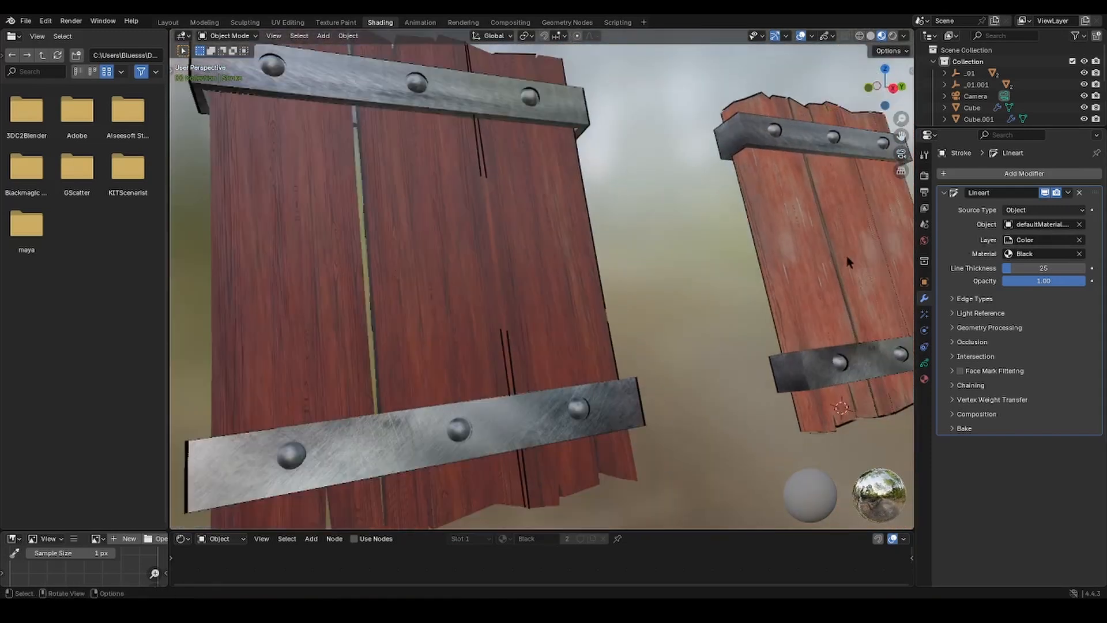
pyautogui.moveTo(793, 273); pyautogui.dragTo(772, 292, button='middle')
pyautogui.moveTo(1041, 268)
pyautogui.mouseDown()
pyautogui.moveTo(1102, 268)
pyautogui.moveTo(1027, 268)
pyautogui.moveTo(1044, 268)
pyautogui.mouseUp()
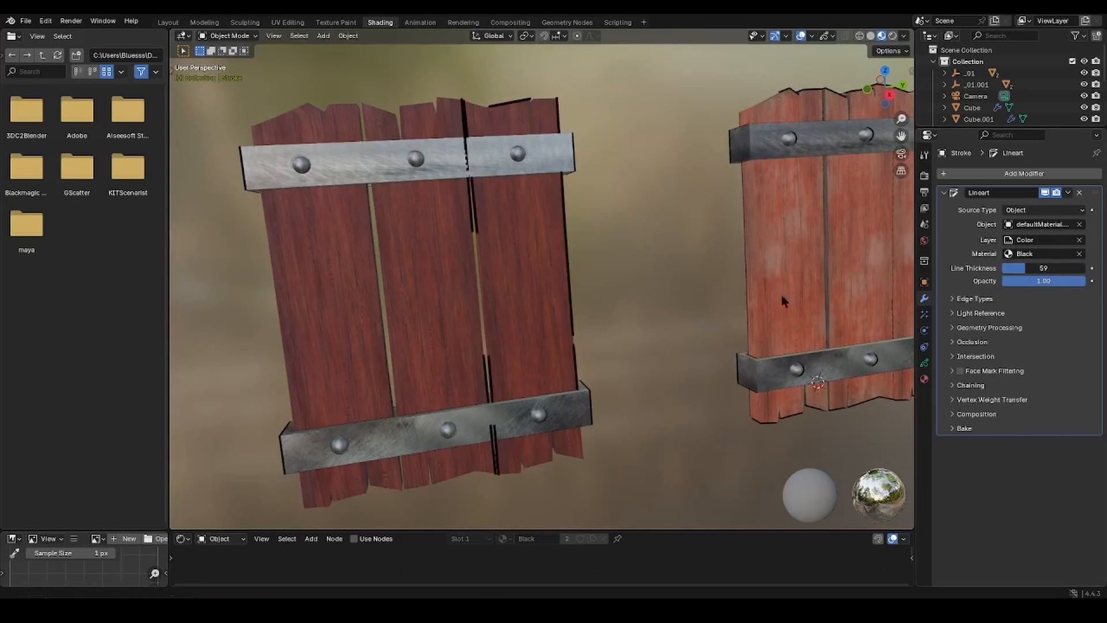
# Compare the copy's thickened line art with the original shield's Solidify outline from several angles and distances
pyautogui.scroll(-1, 755, 295)
pyautogui.moveTo(767, 288); pyautogui.dragTo(736, 336, button='middle')
pyautogui.scroll(3, 736, 335)
pyautogui.scroll(1, 732, 326)
pyautogui.scroll(-1, 731, 323)
pyautogui.scroll(-5, 709, 312)
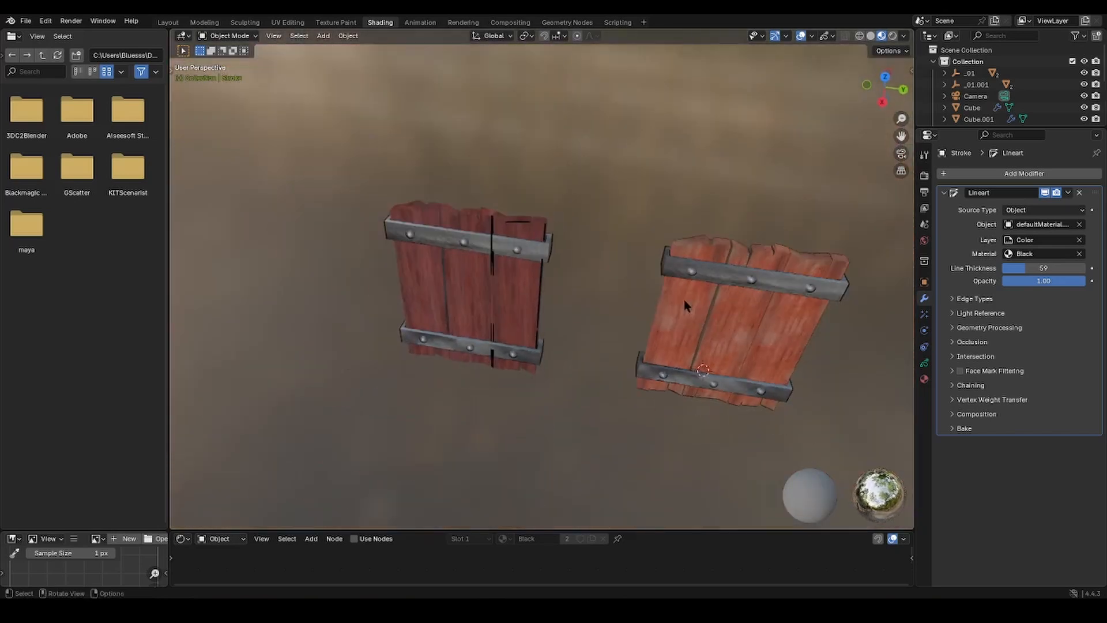
pyautogui.click(683, 297)
pyautogui.scroll(2, 608, 295)
pyautogui.click(609, 295)
pyautogui.moveTo(630, 292); pyautogui.dragTo(610, 309, button='middle')
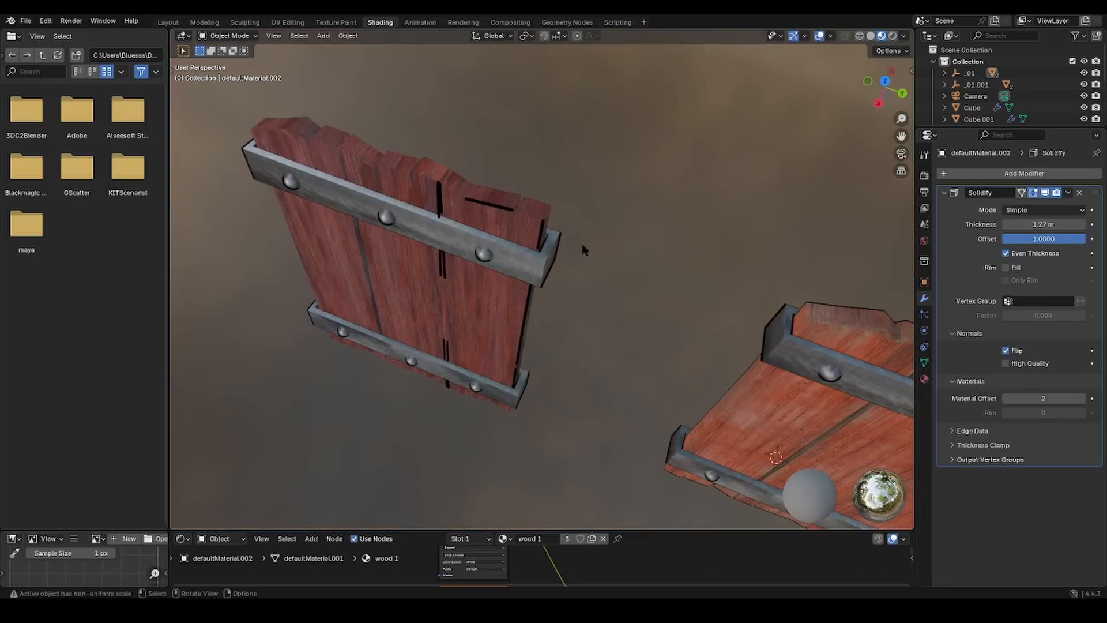
pyautogui.moveTo(598, 254); pyautogui.dragTo(651, 242, button='middle')
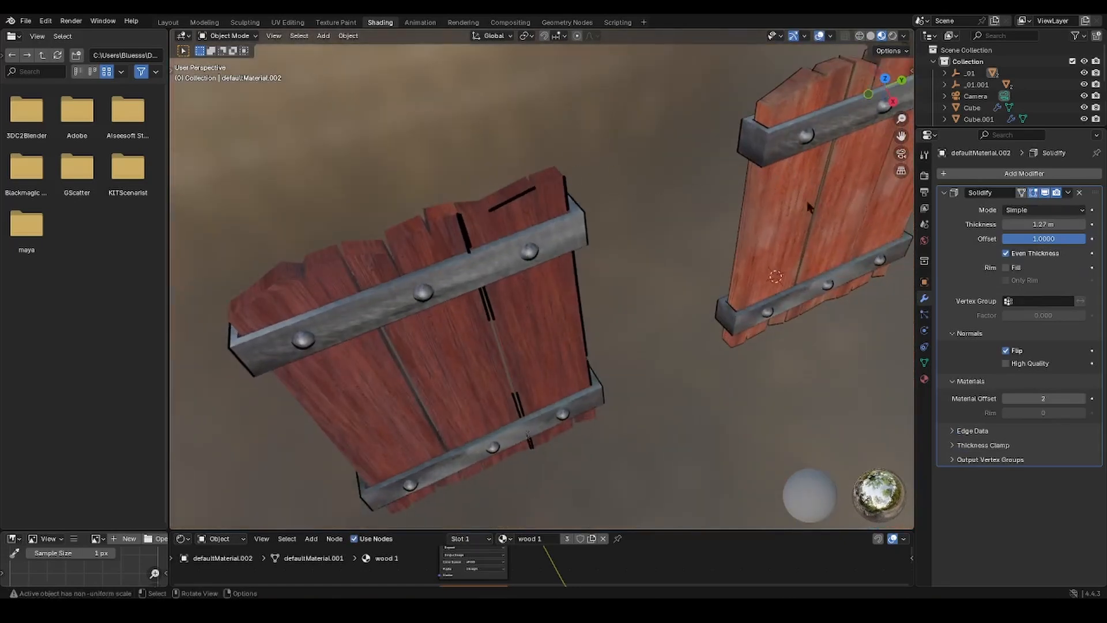
# Add a cube mesh to the scene at the 3D cursor by the original shield
pyautogui.click(348, 36)
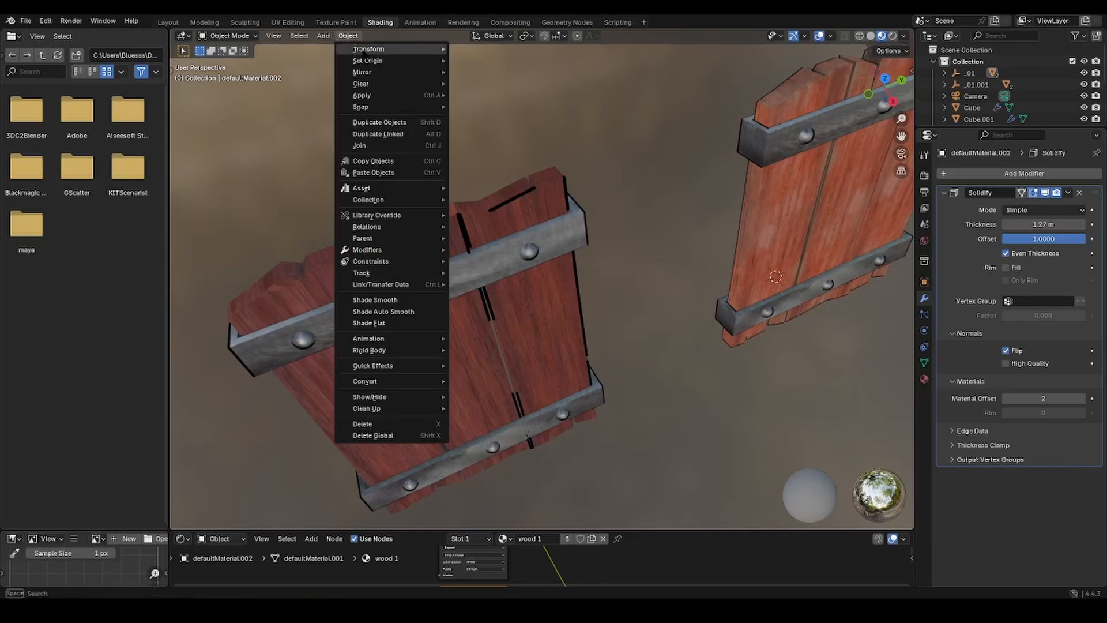
pyautogui.moveTo(372, 52)
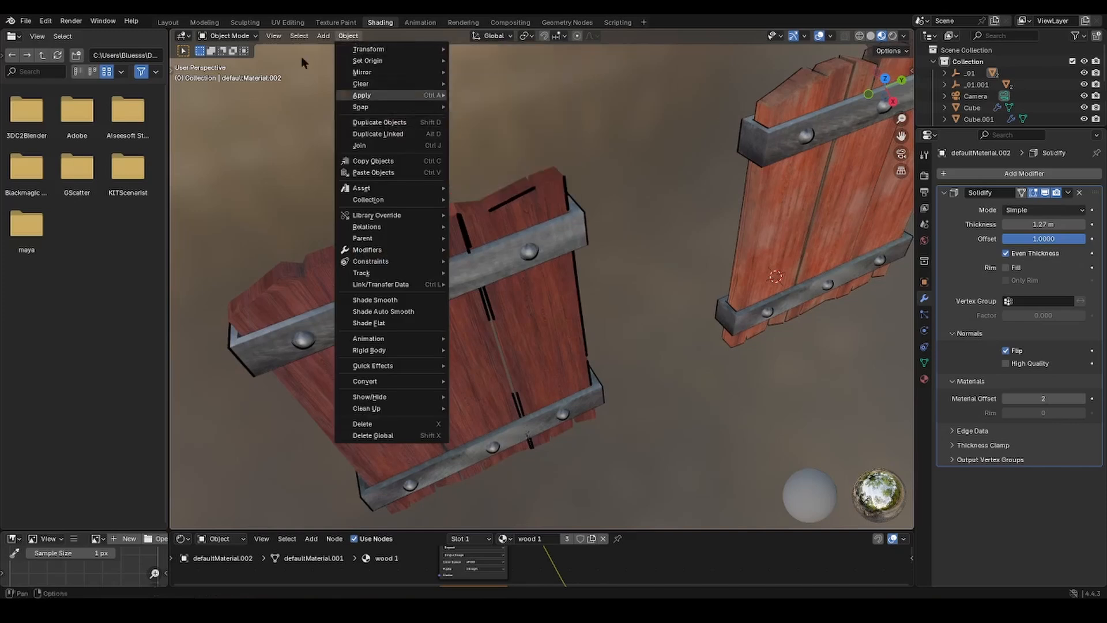
pyautogui.click(324, 35)
pyautogui.moveTo(369, 49)
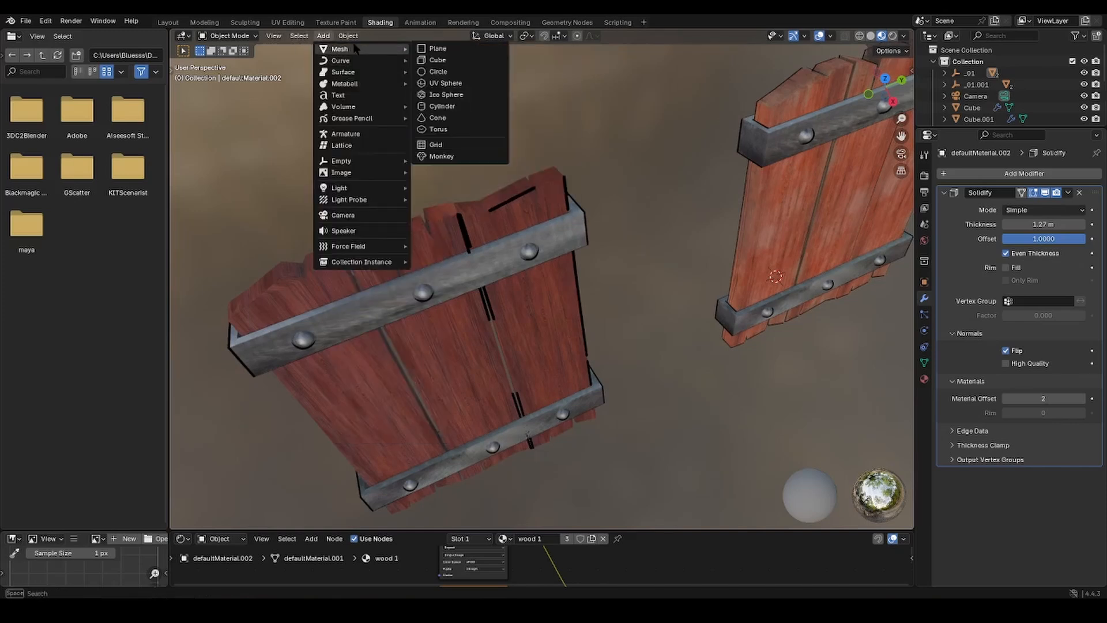
pyautogui.click(456, 62)
pyautogui.scroll(-5, 656, 202)
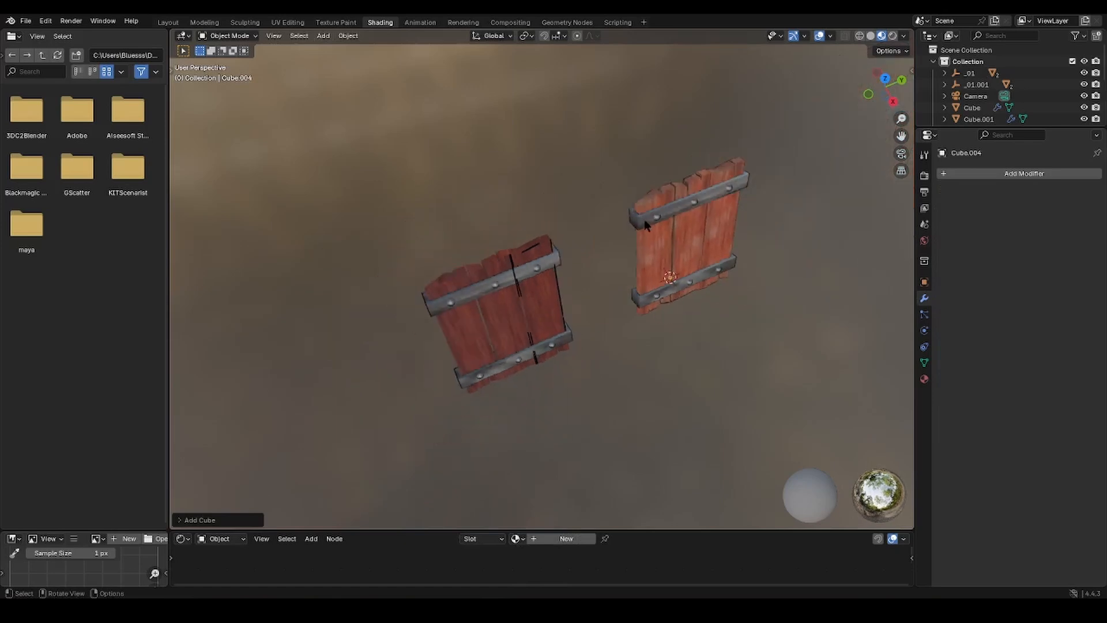
# Move the new cube into the gap between the two shields and scale it up to about a third of their height
pyautogui.moveTo(644, 219); pyautogui.dragTo(584, 161, button='middle')
pyautogui.press('g')
pyautogui.click(601, 297)
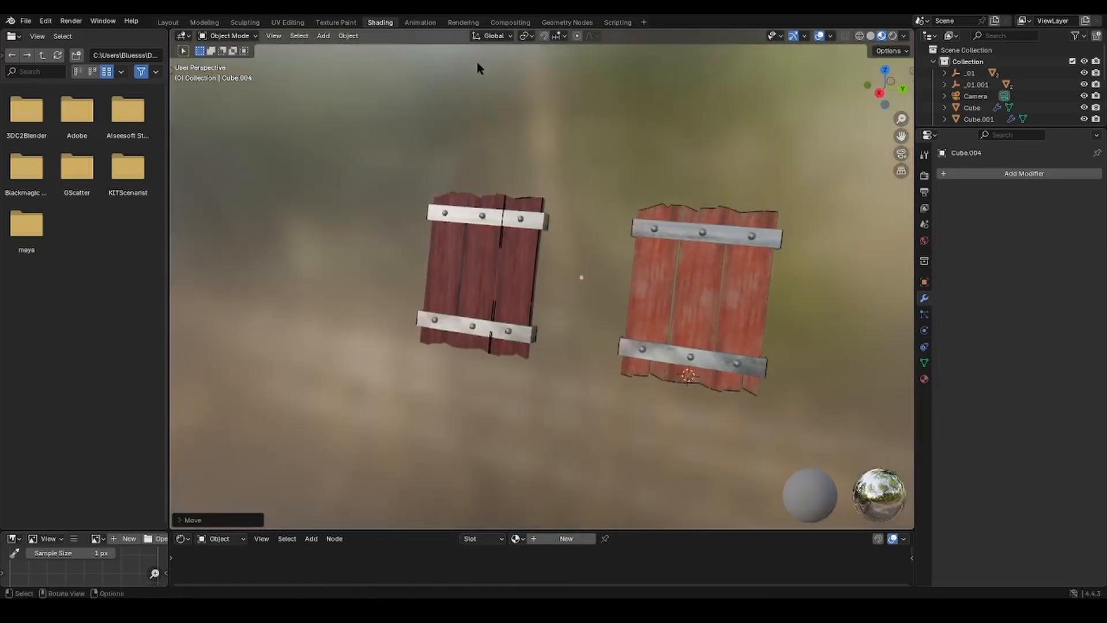
pyautogui.press('KP_3')
pyautogui.press('s')
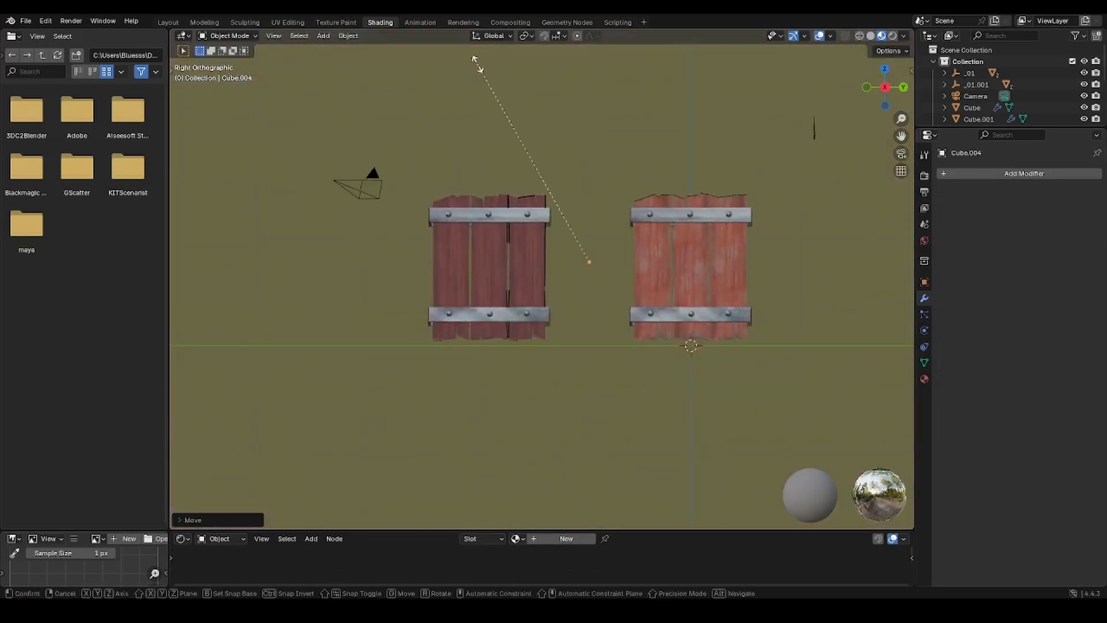
pyautogui.rightClick(644, 143)
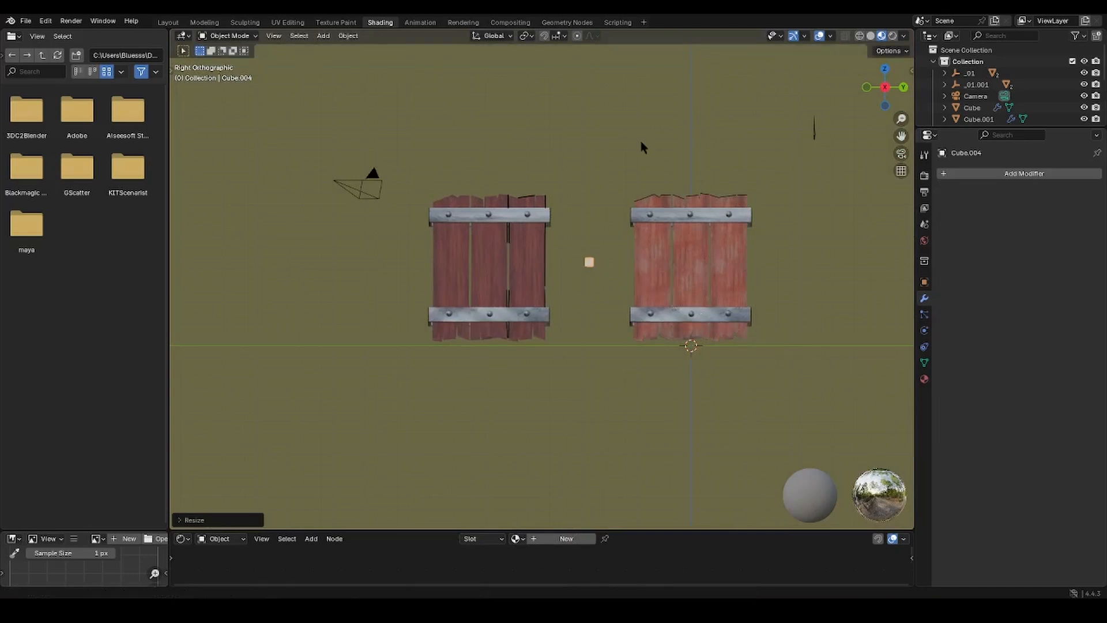
pyautogui.press('s')
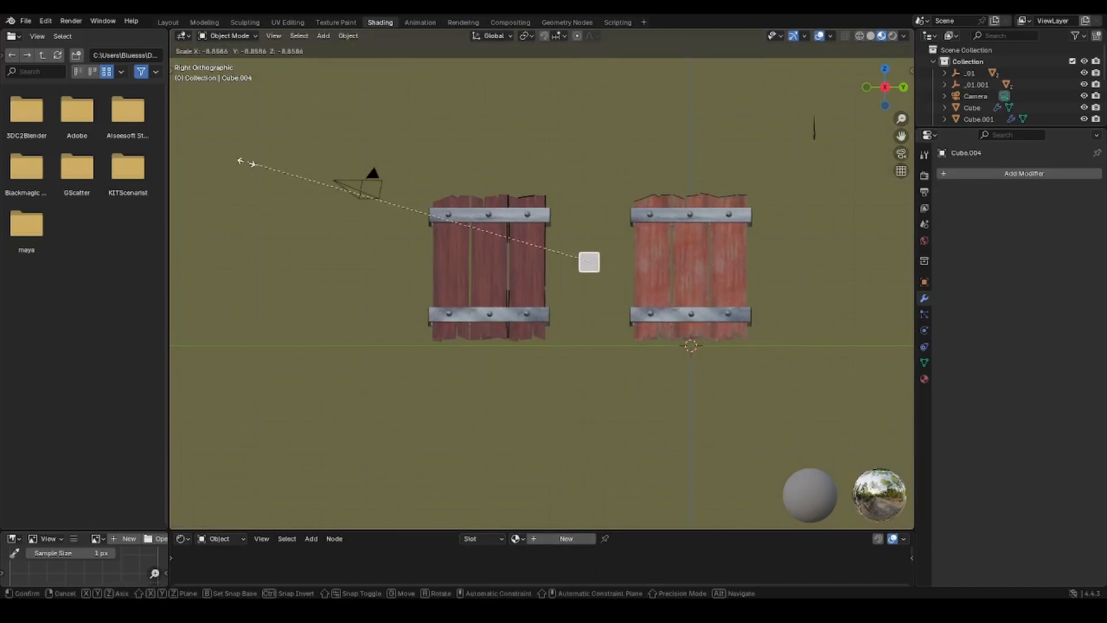
pyautogui.click(450, 57)
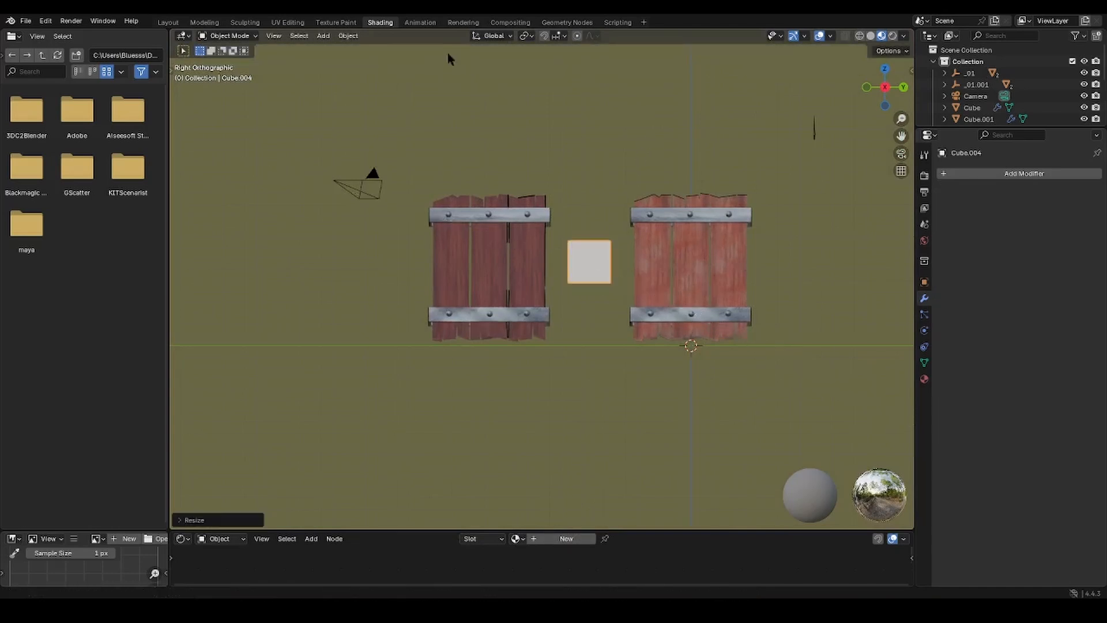
# Assign the existing metal material Material.004 to the cube
pyautogui.moveTo(676, 166); pyautogui.dragTo(622, 248, button='middle')
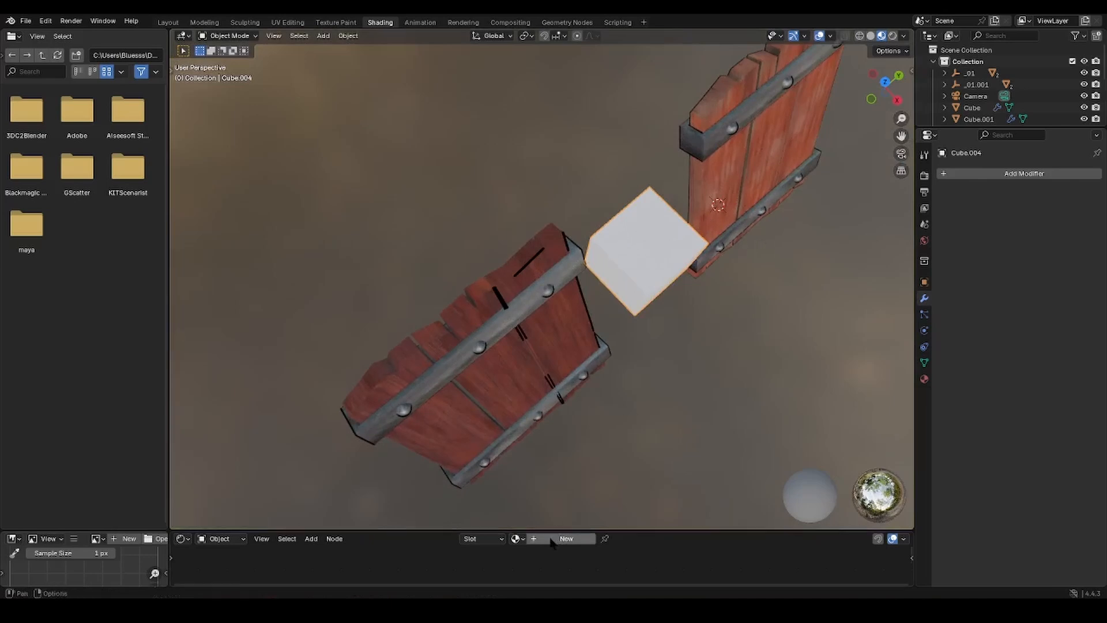
pyautogui.click(516, 538)
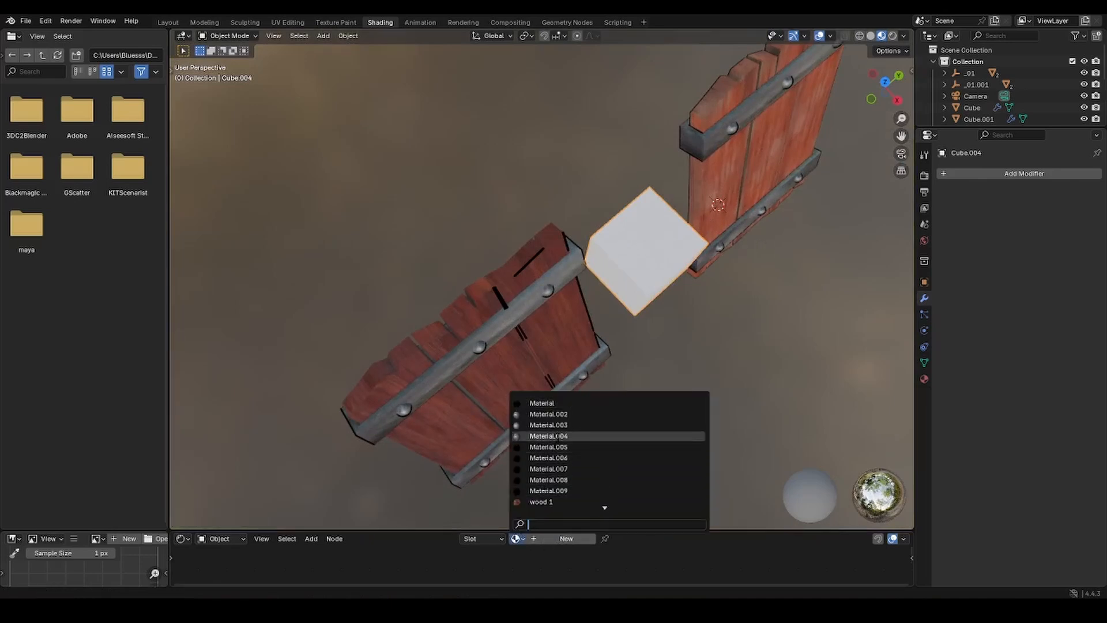
pyautogui.click(549, 436)
pyautogui.moveTo(727, 293); pyautogui.dragTo(689, 244, button='middle')
pyautogui.rightClick(682, 246)
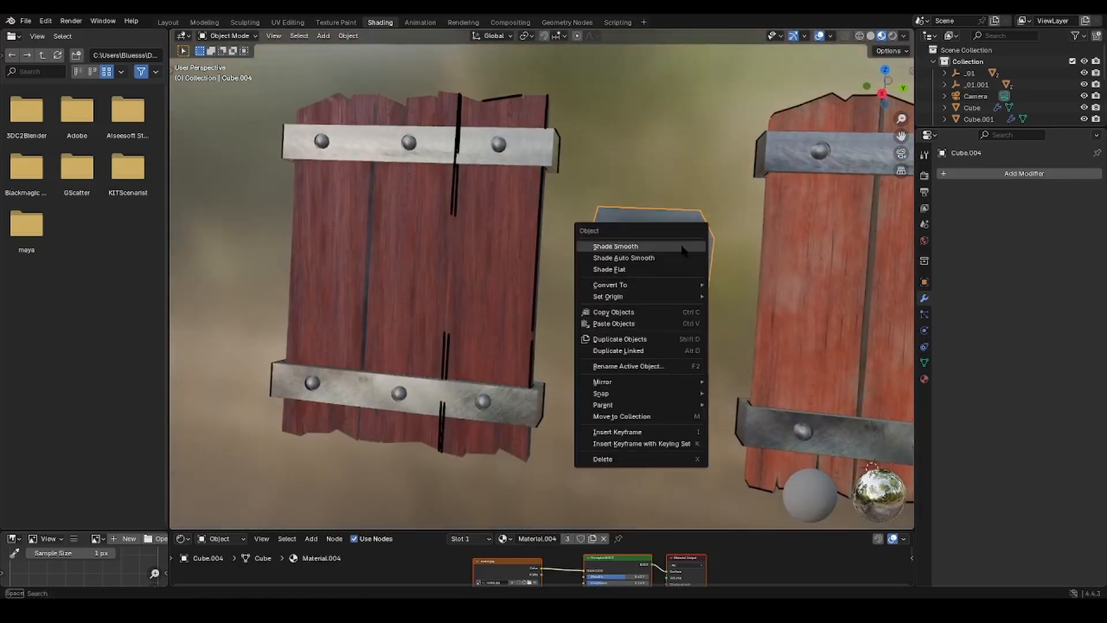
# Replace the Line Art modifier's source object with the cube, Cube.004, and check the cube's outline up close
pyautogui.scroll(-6, 808, 190)
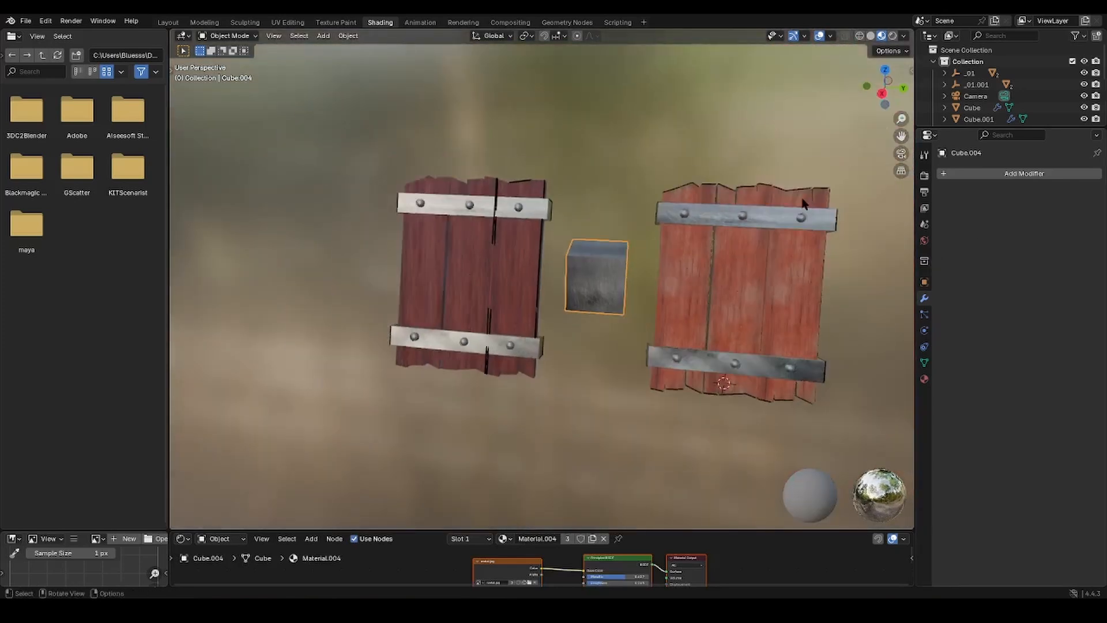
pyautogui.moveTo(771, 189); pyautogui.dragTo(832, 239)
pyautogui.scroll(3, 815, 296)
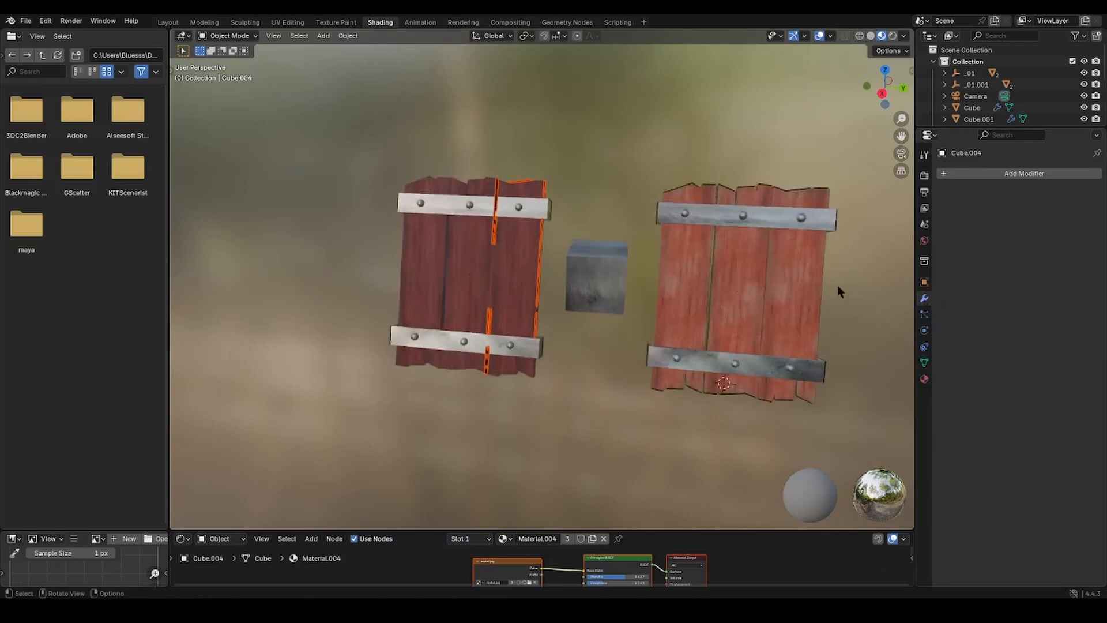
pyautogui.scroll(-4, 838, 285)
pyautogui.click(729, 217)
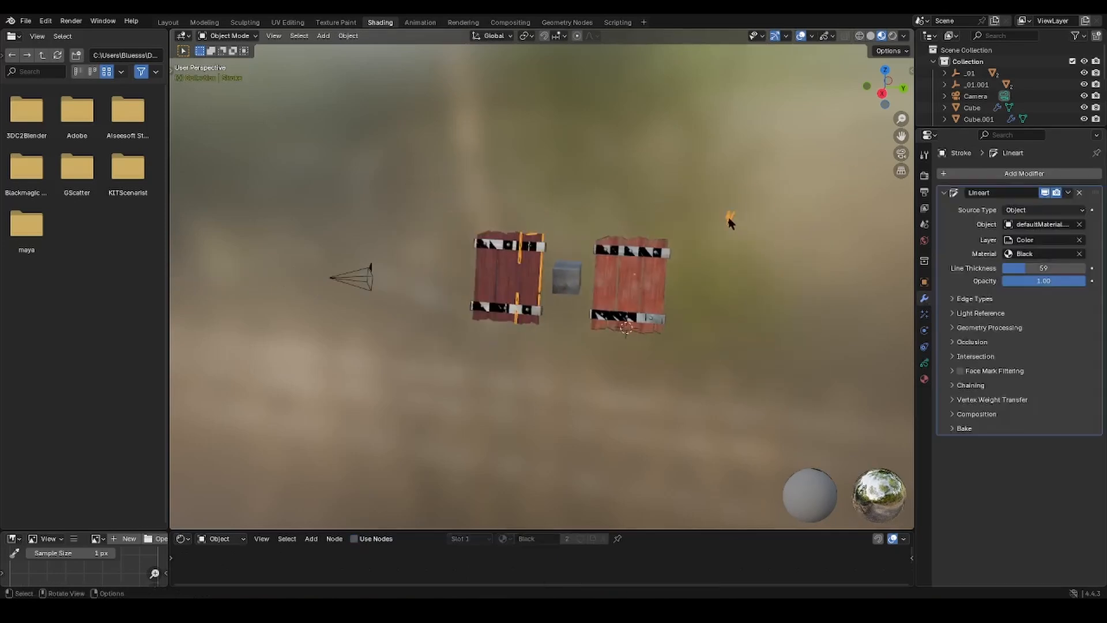
pyautogui.click(1079, 224)
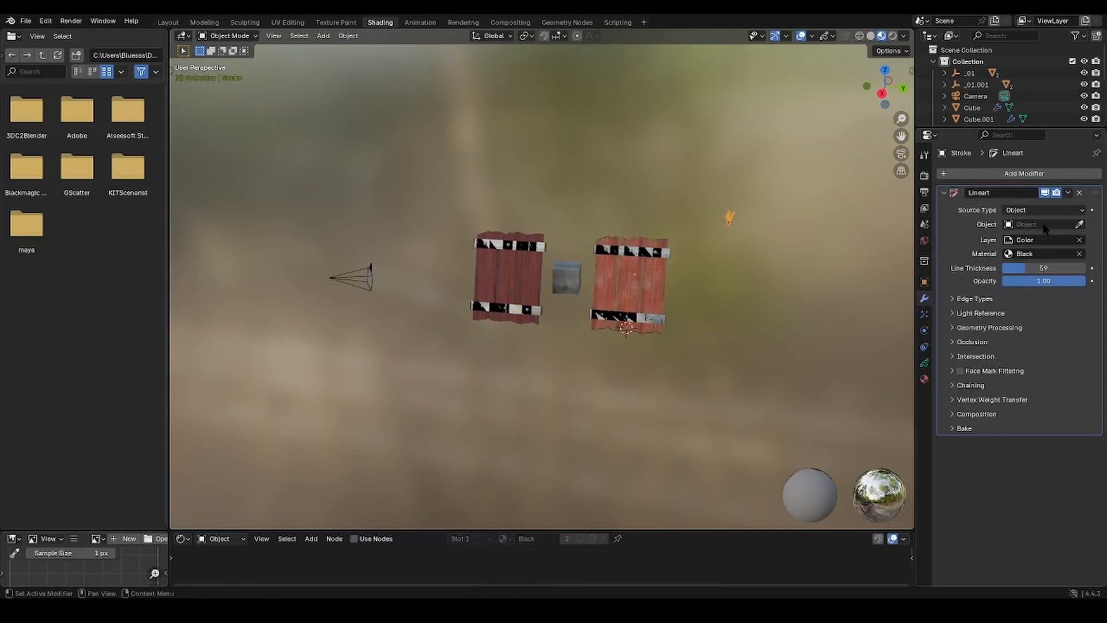
pyautogui.click(1080, 224)
pyautogui.click(571, 271)
pyautogui.scroll(3, 638, 272)
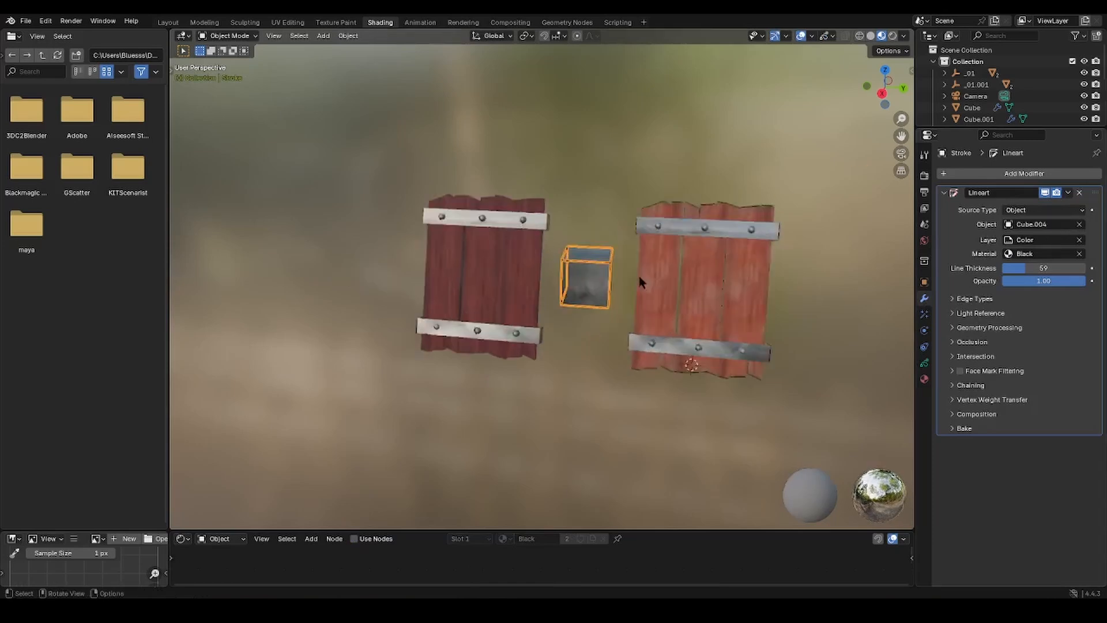
pyautogui.scroll(2, 634, 207)
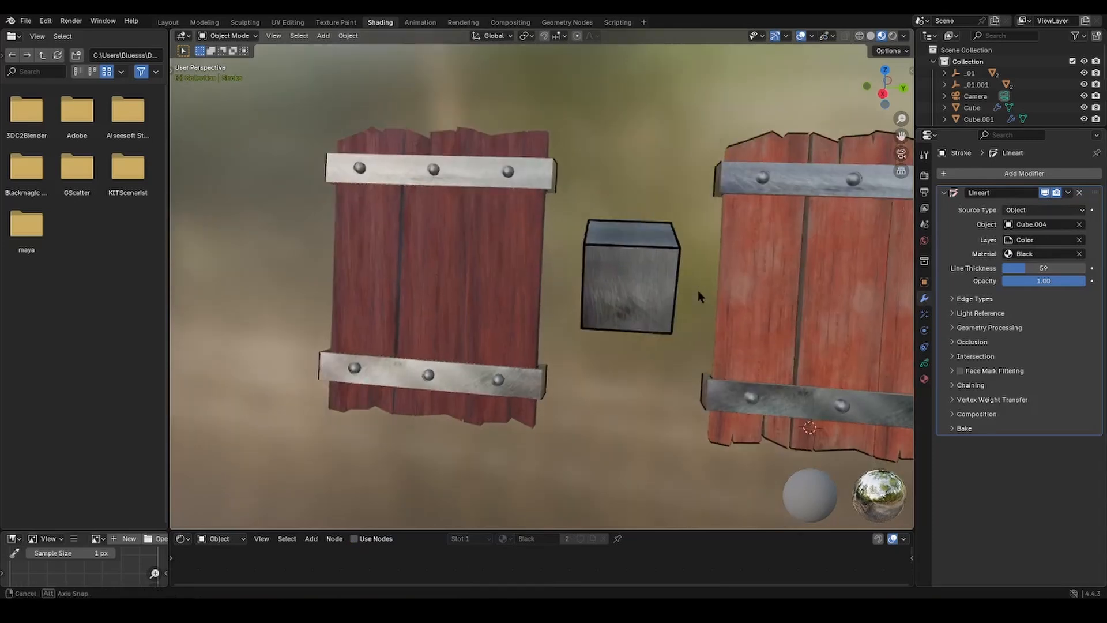
pyautogui.moveTo(697, 287); pyautogui.dragTo(640, 329, button='middle')
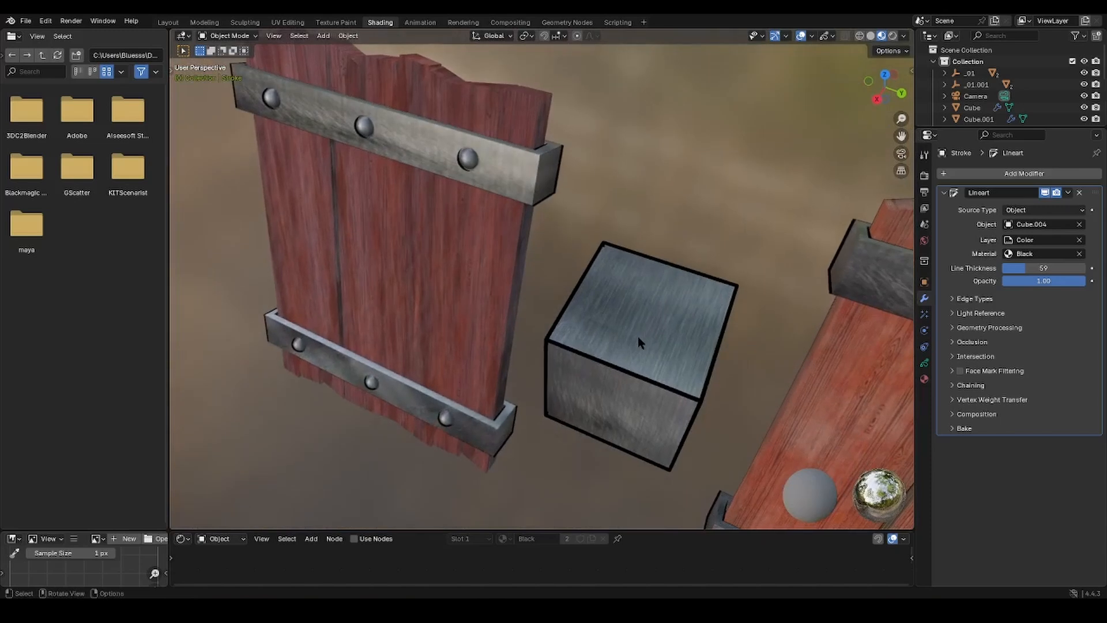
# Reselect the Grease Pencil line art object and reduce its Line Art modifier's line thickness to 6
pyautogui.click(639, 339)
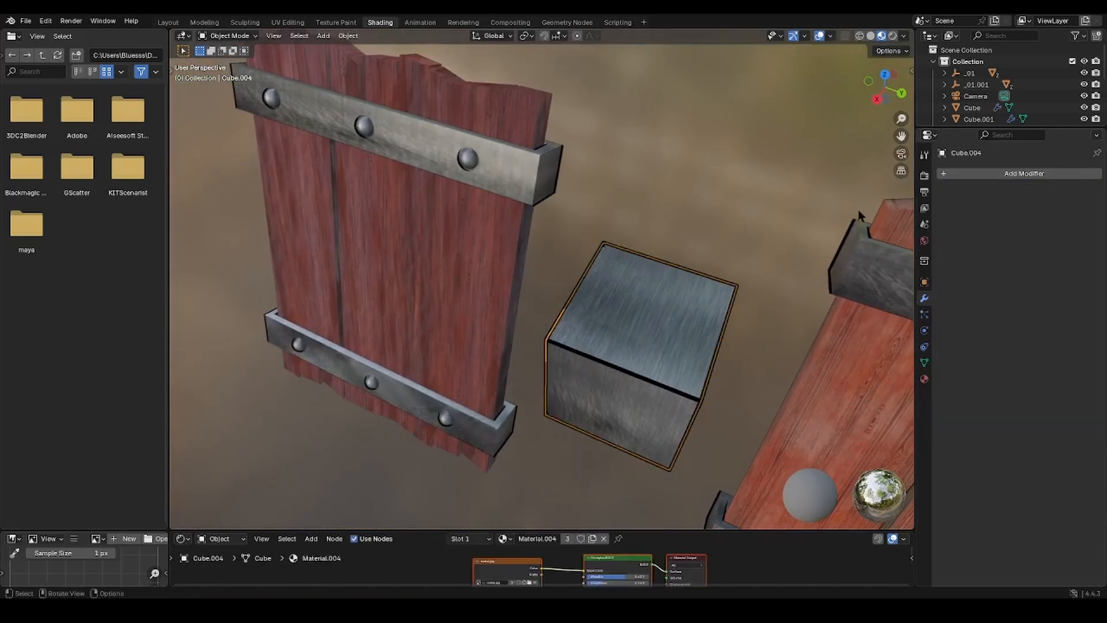
pyautogui.scroll(-9, 858, 209)
pyautogui.click(701, 333)
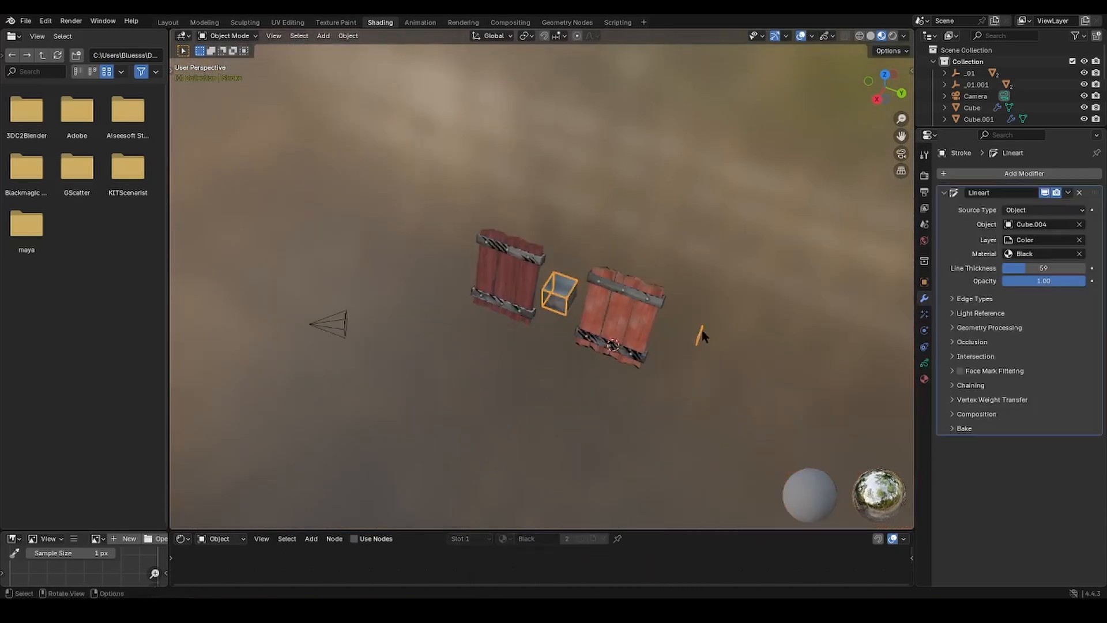
pyautogui.scroll(10, 711, 321)
pyautogui.moveTo(1053, 274); pyautogui.dragTo(1003, 273)
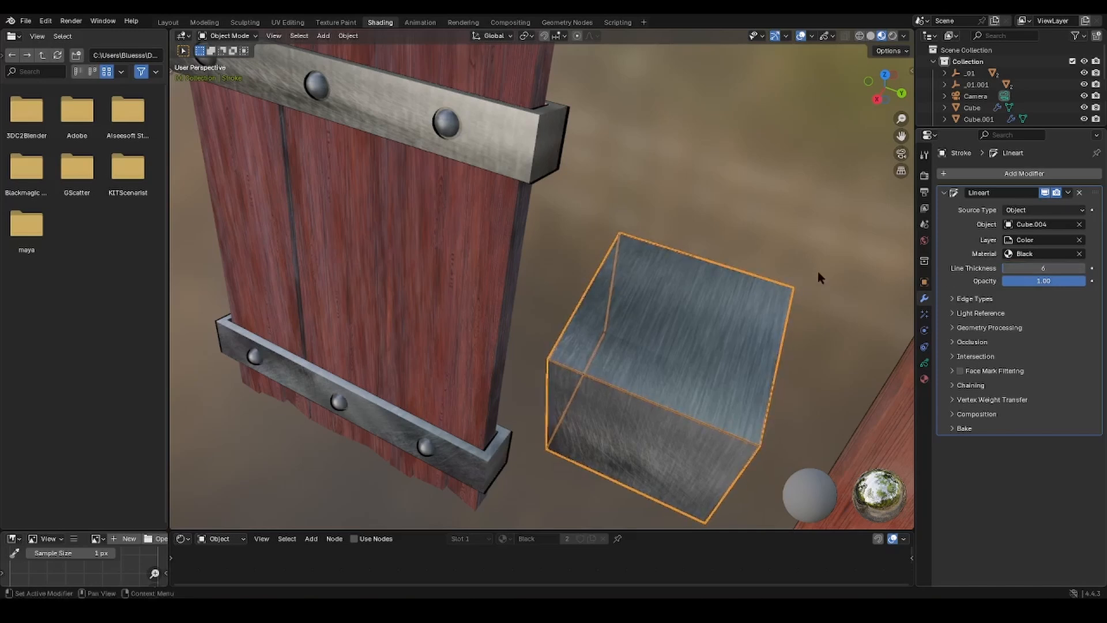
pyautogui.click(815, 268)
# Compare the cube's thinned line art with the outlines on both shields from several angles and distances
pyautogui.moveTo(802, 299); pyautogui.dragTo(864, 272, button='middle')
pyautogui.scroll(-3, 774, 266)
pyautogui.scroll(3, 864, 272)
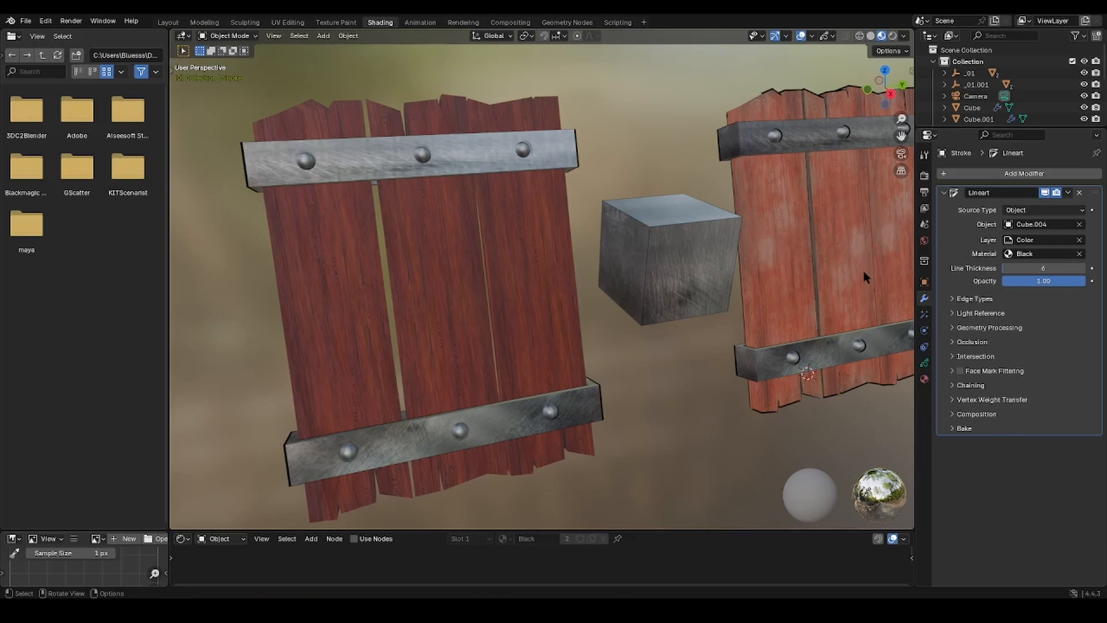
pyautogui.scroll(-3, 755, 256)
pyautogui.moveTo(754, 256); pyautogui.dragTo(792, 261, button='middle')
pyautogui.scroll(-3, 792, 261)
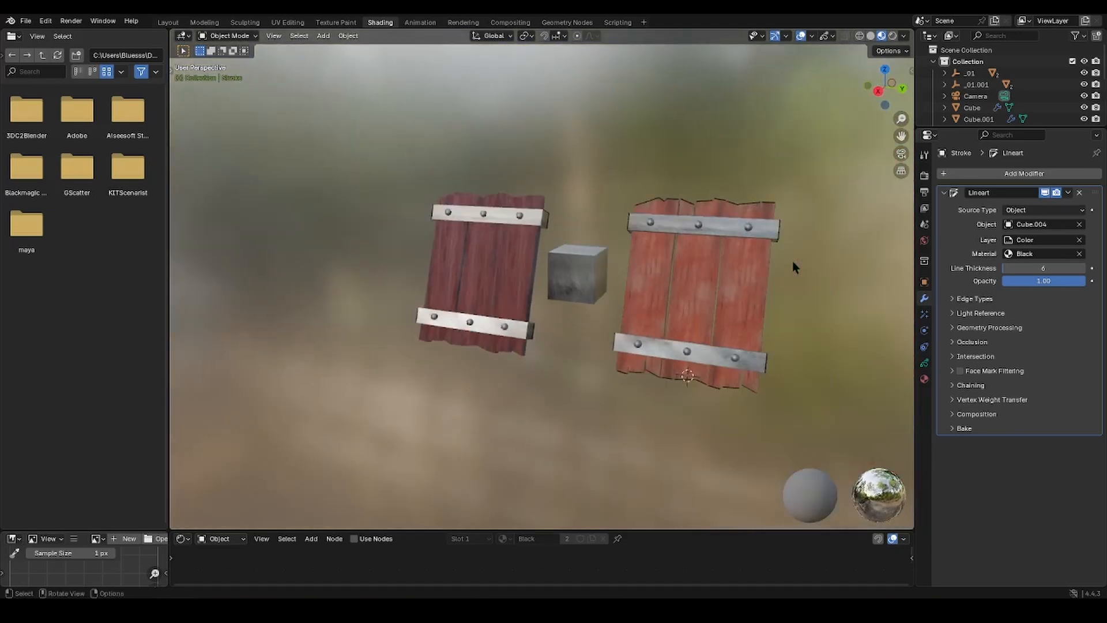
pyautogui.scroll(3, 793, 261)
pyautogui.scroll(-1, 811, 263)
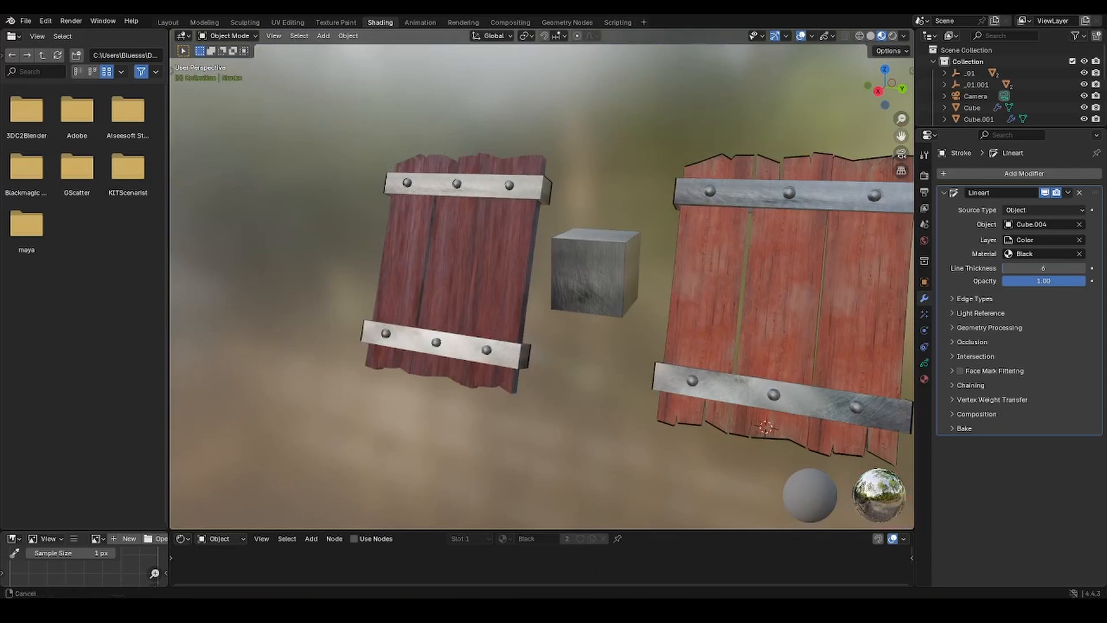
pyautogui.keyDown('shift'); pyautogui.moveTo(811, 263); pyautogui.dragTo(686, 248, button='middle'); pyautogui.keyUp('shift')
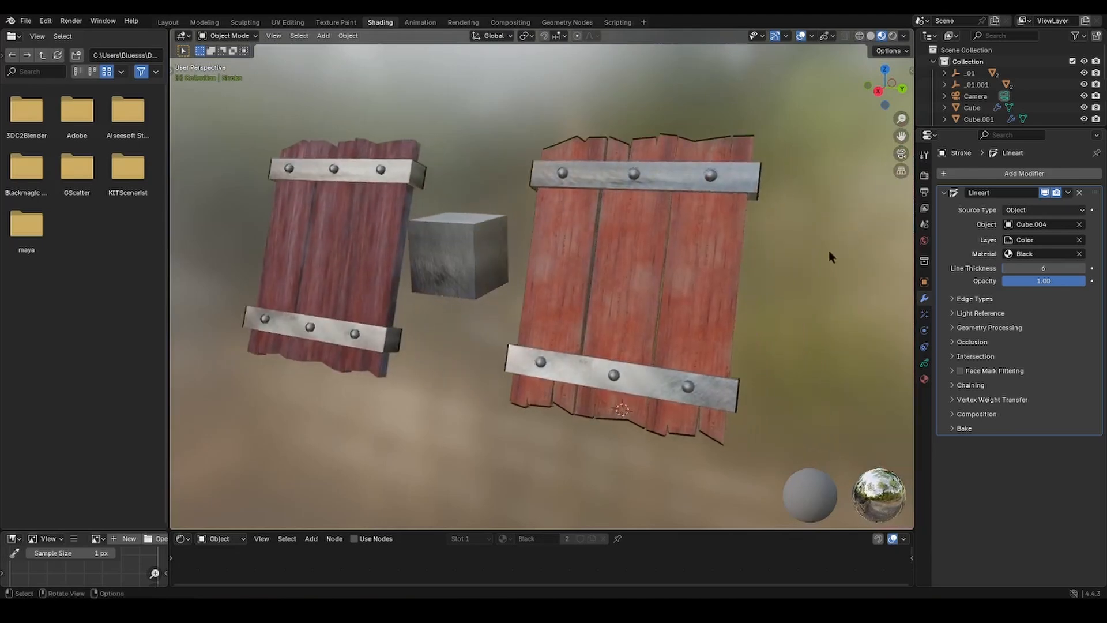
pyautogui.moveTo(764, 327); pyautogui.dragTo(783, 331, button='middle')
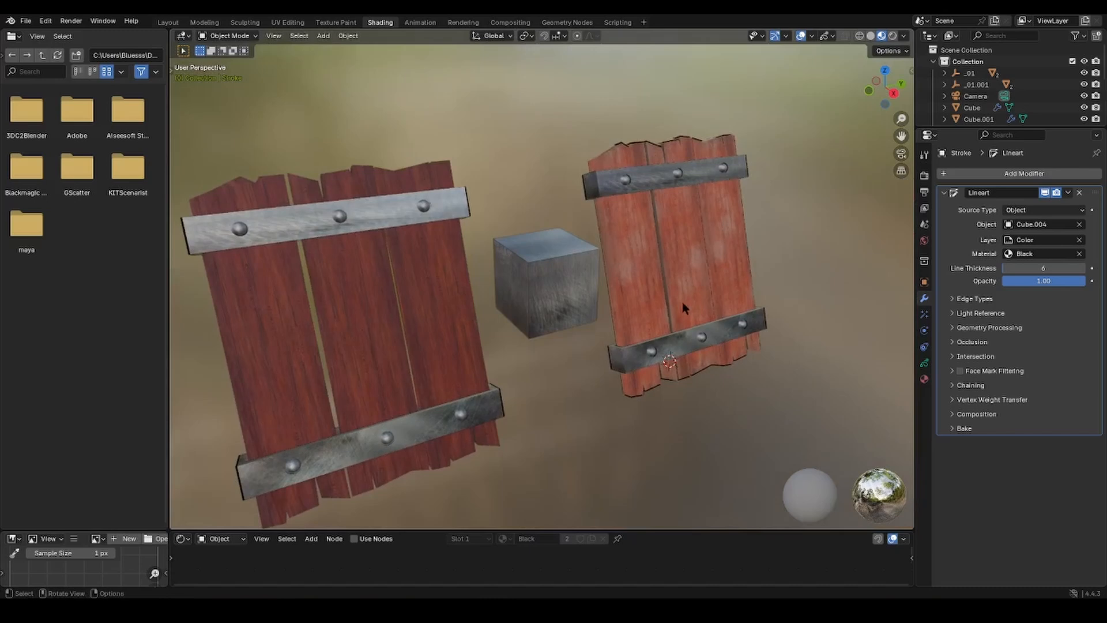
# Inspect the objects one by one, including the Solidify modifier settings on the original shield's planks
pyautogui.click(553, 284)
pyautogui.click(443, 299)
pyautogui.click(644, 268)
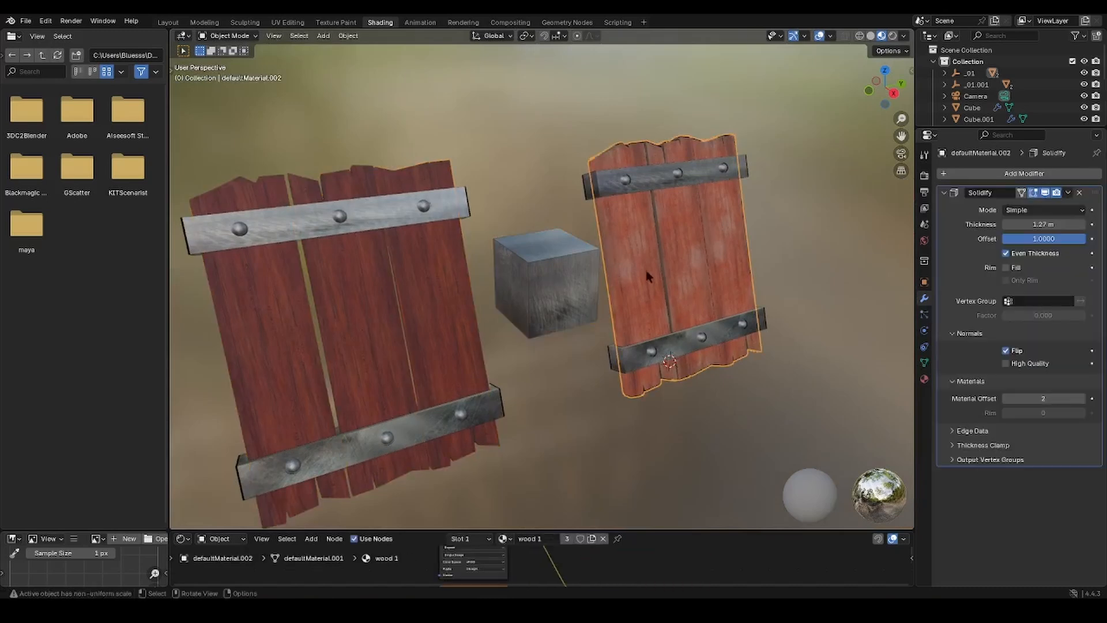
pyautogui.click(724, 261)
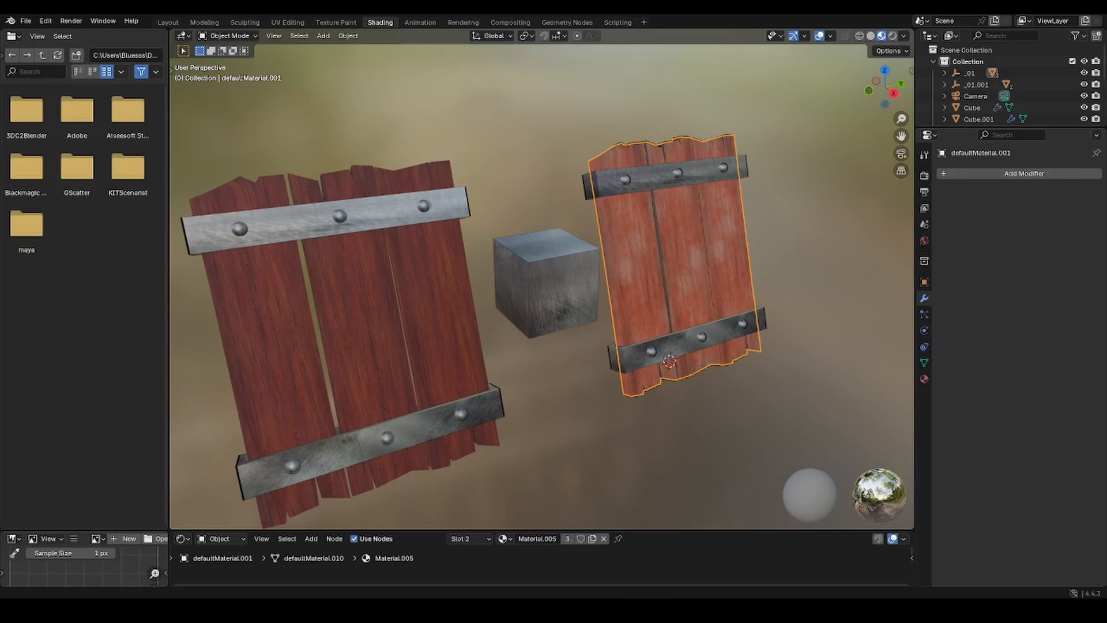
pyautogui.hotkey('alt', 'Tab')
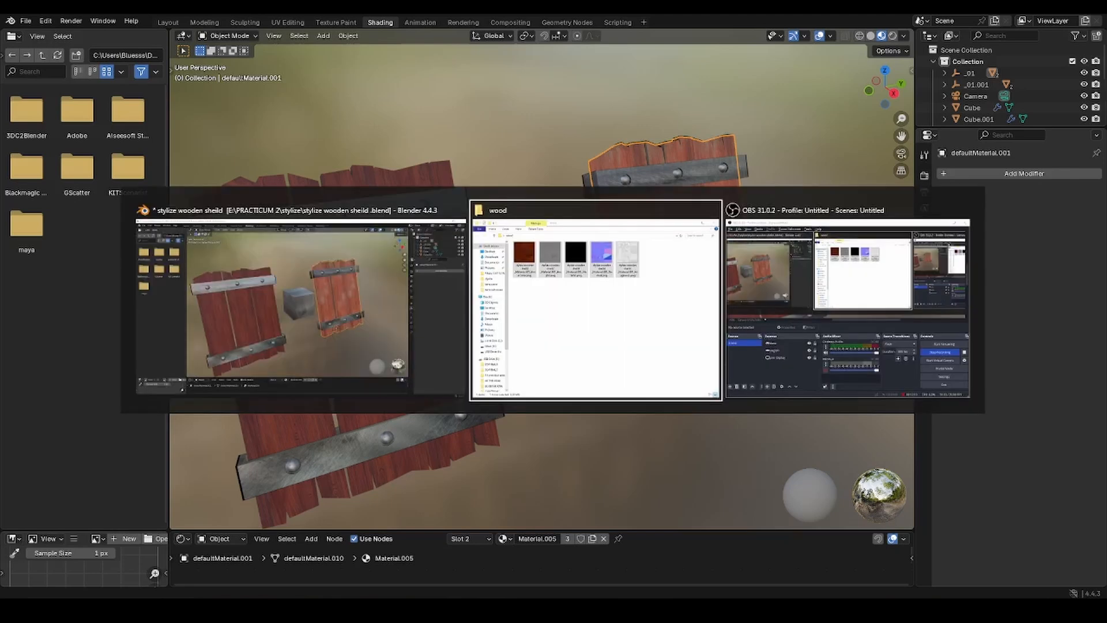